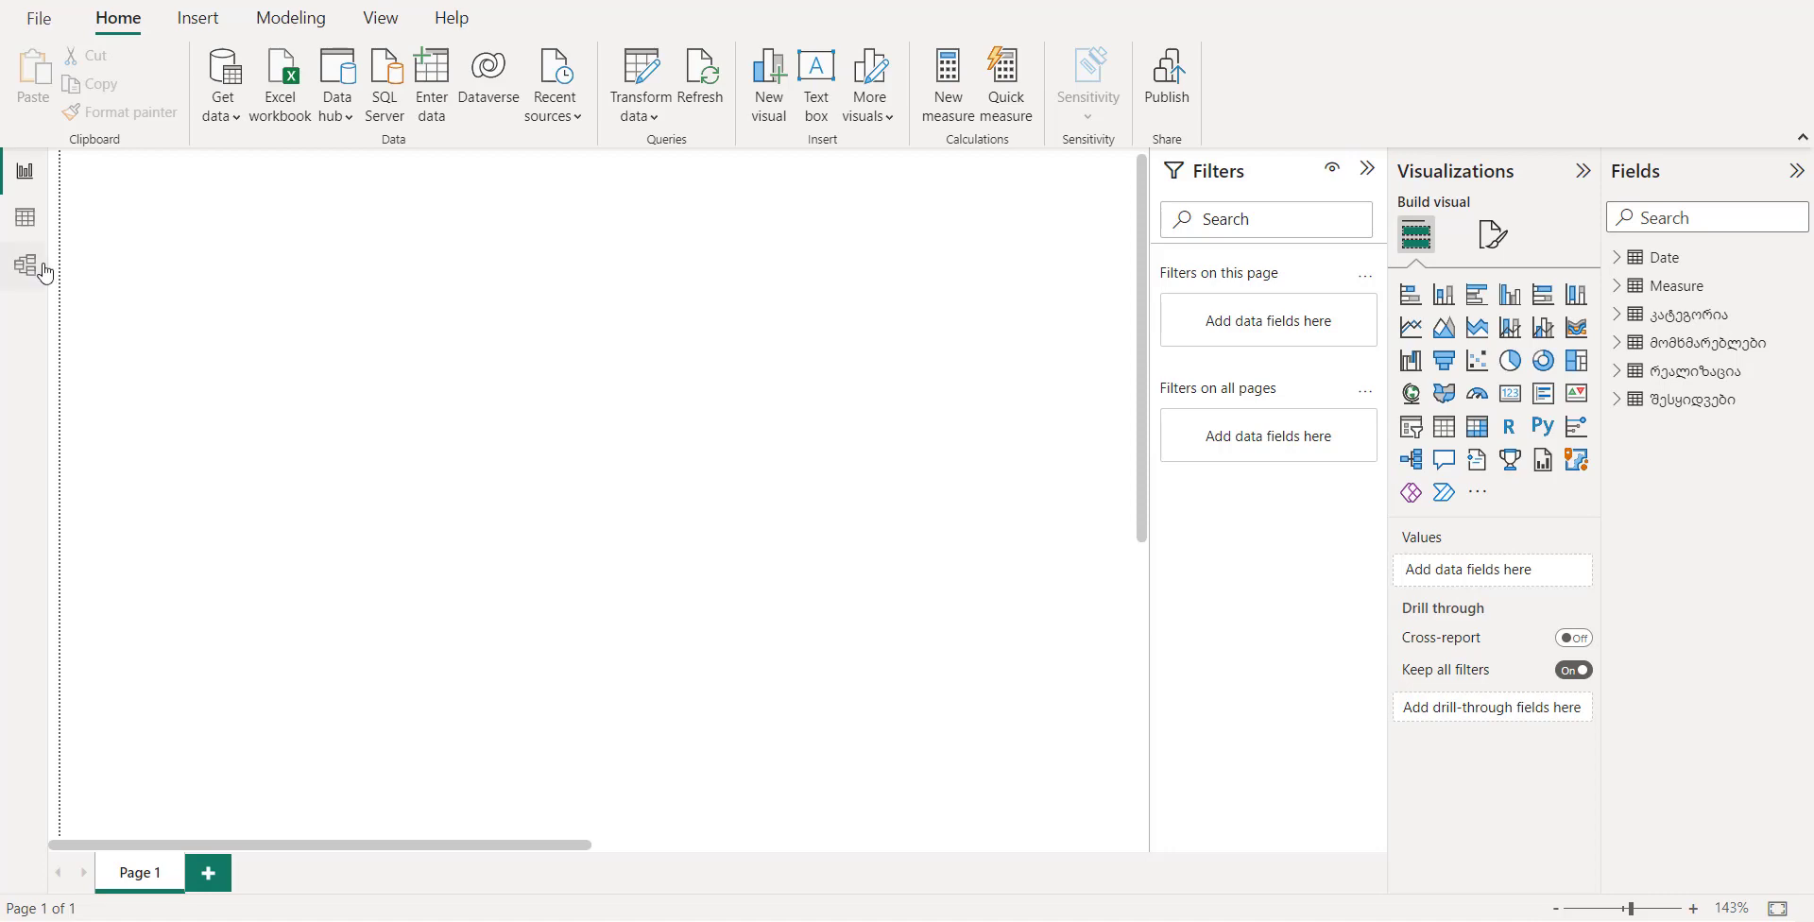
Review the relationships between the tables in the model and the product rows of the შესყიდვები table
{"action": "left_click", "coordinate": [24, 265]}
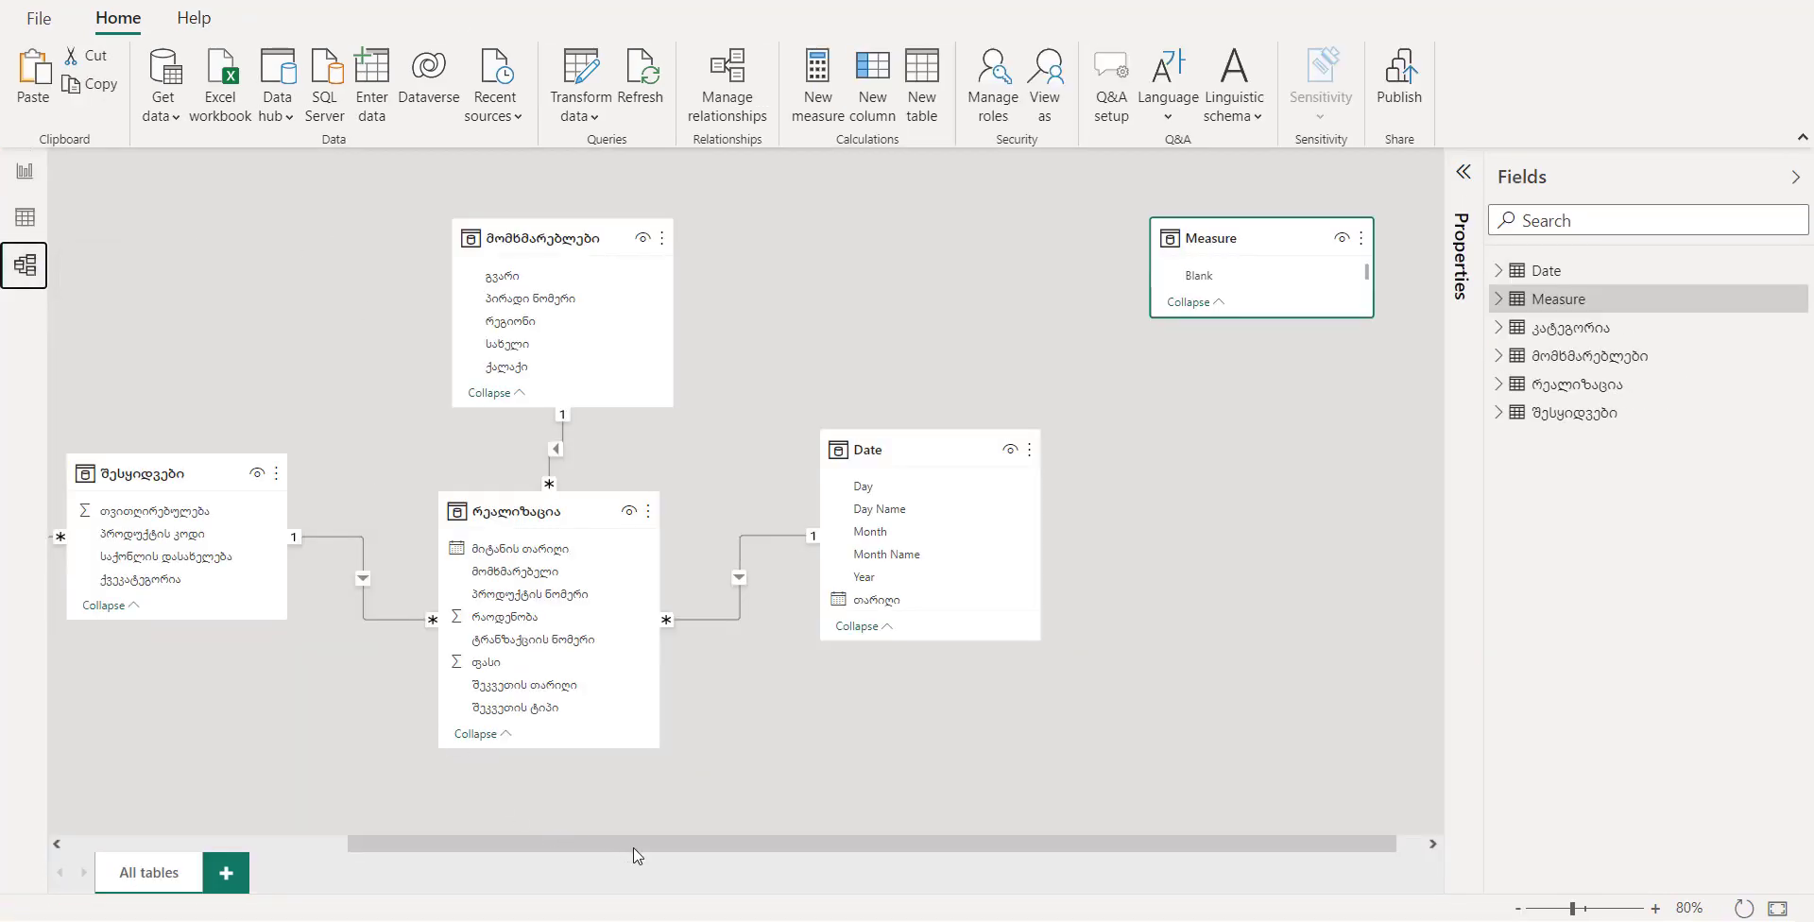
{"action": "left_click_drag", "start_coordinate": [745, 846], "coordinate": [446, 844]}
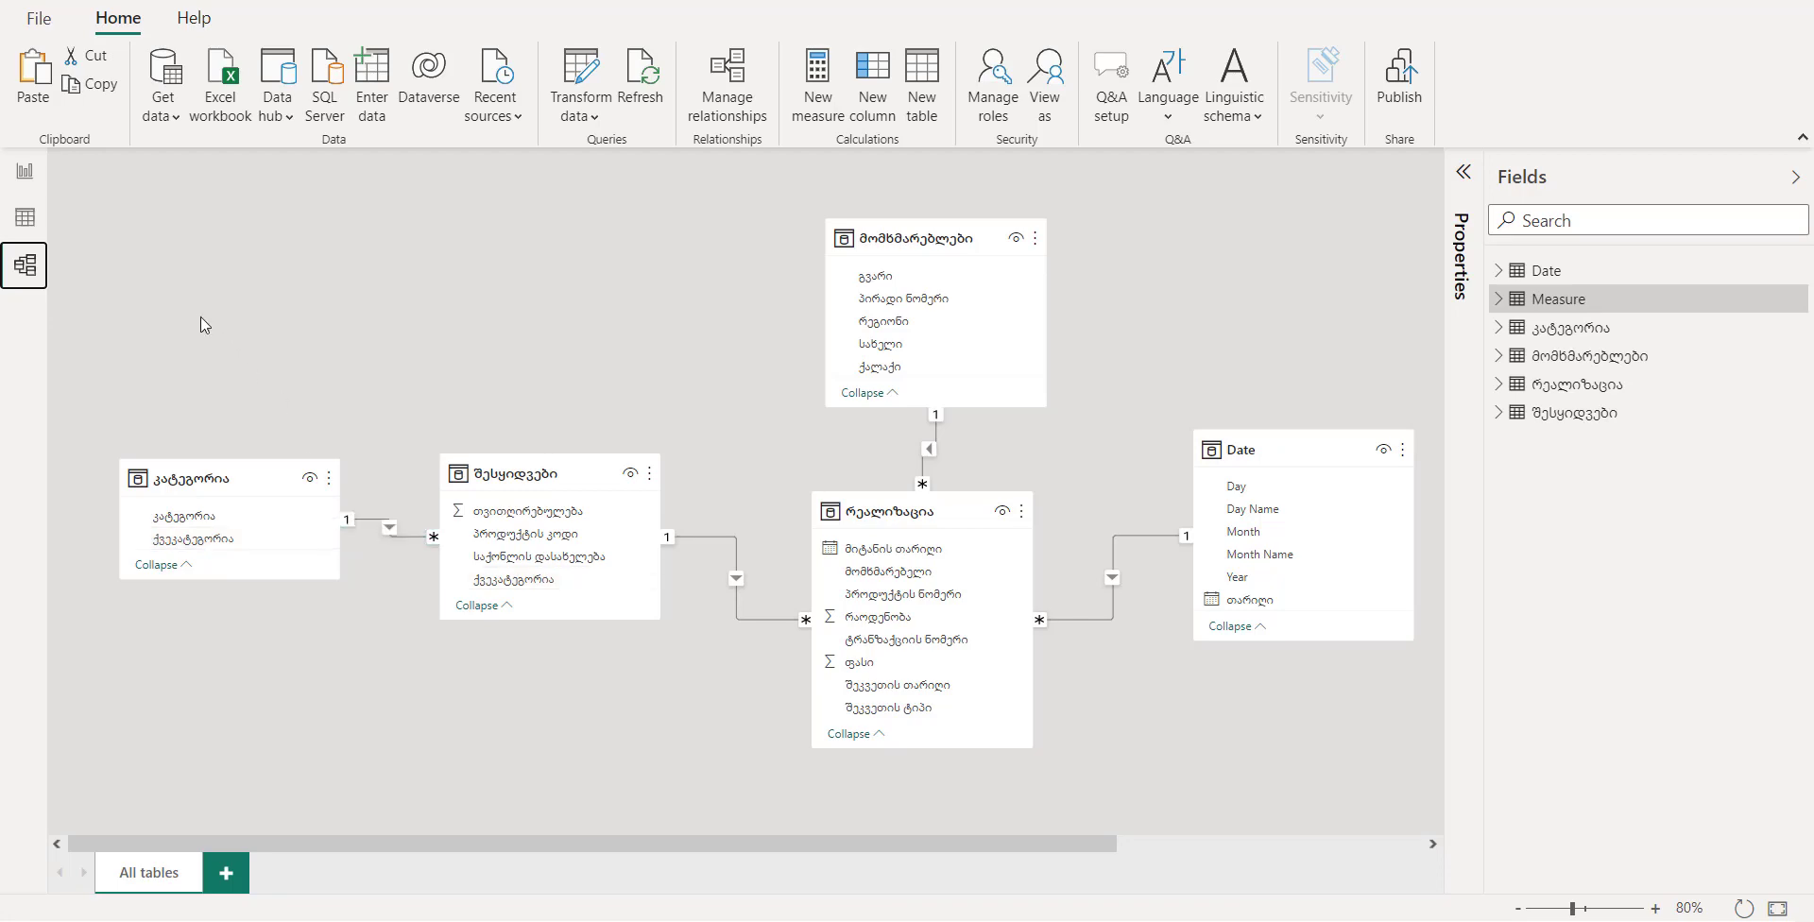
{"action": "left_click", "coordinate": [23, 225]}
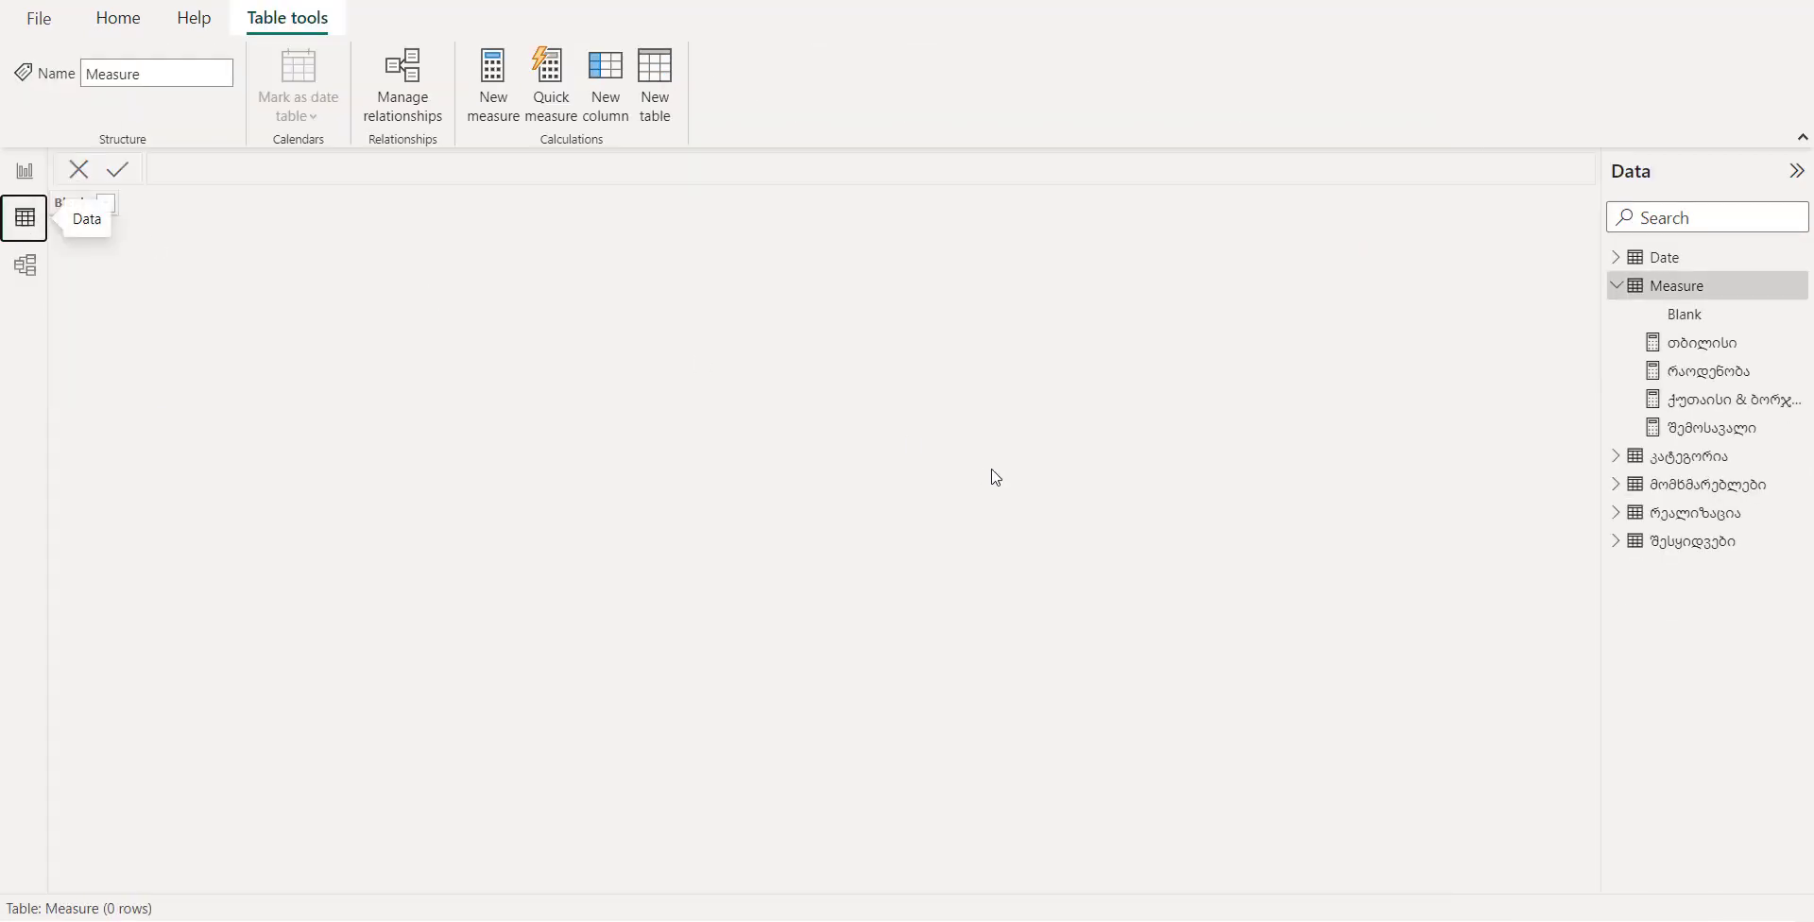
{"action": "double_click", "coordinate": [1691, 544]}
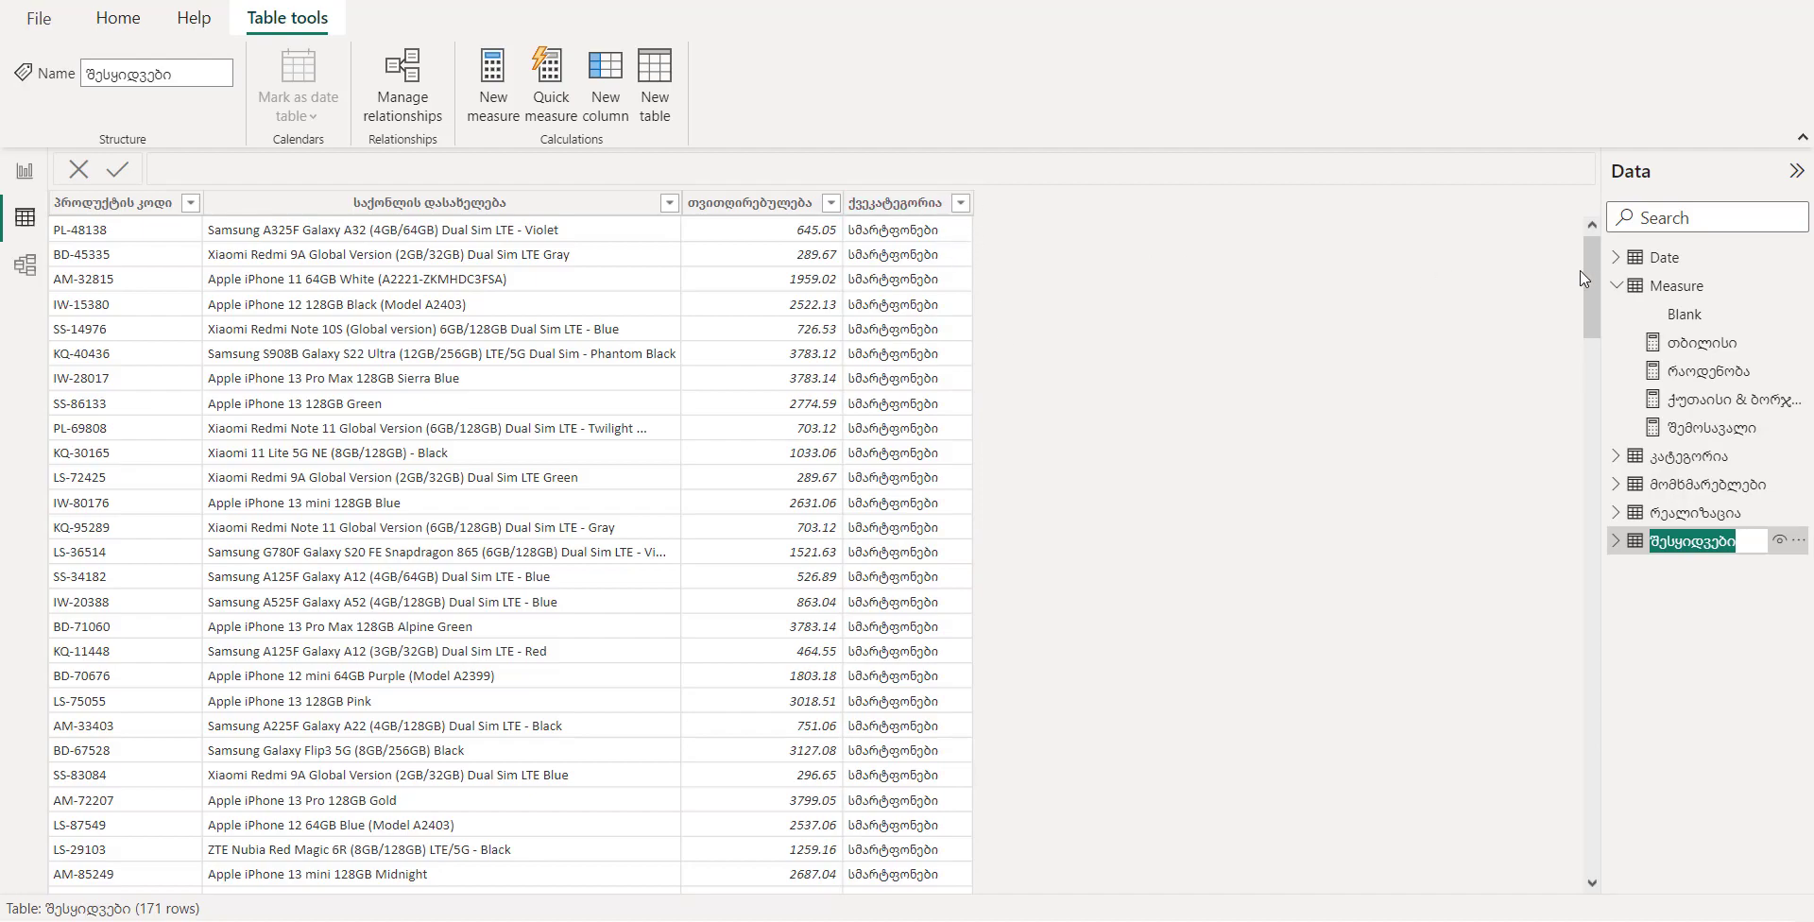
{"action": "left_click_drag", "start_coordinate": [1591, 275], "coordinate": [1609, 408]}
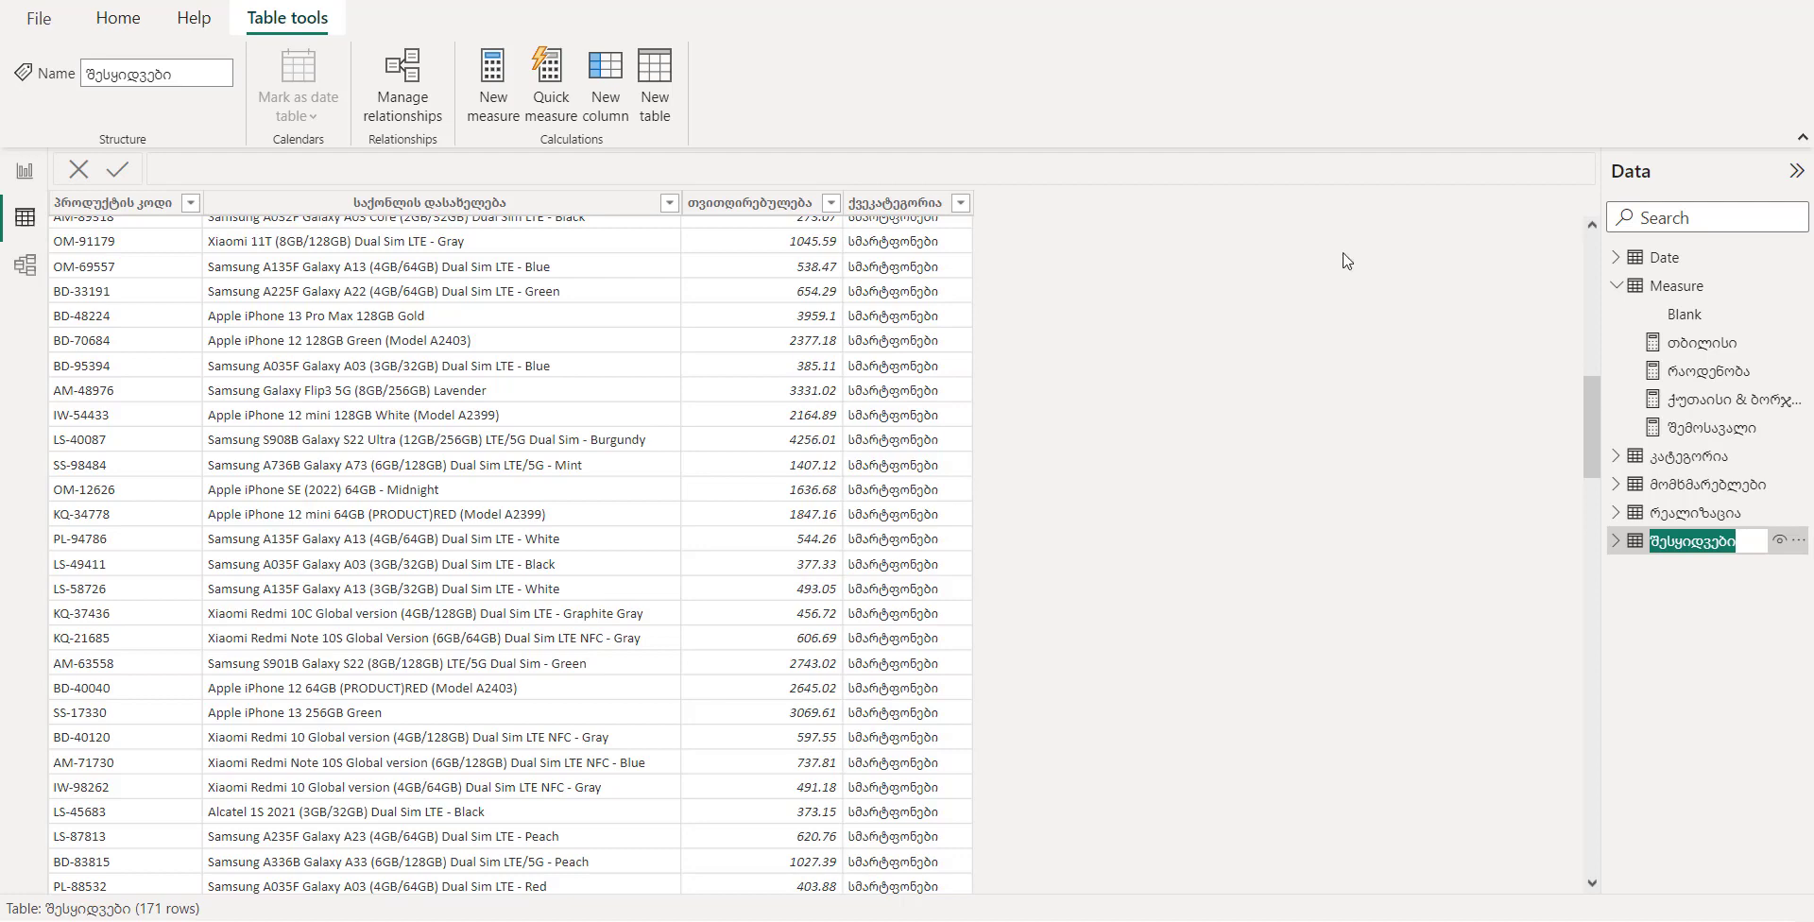
{"action": "left_click", "coordinate": [1266, 252]}
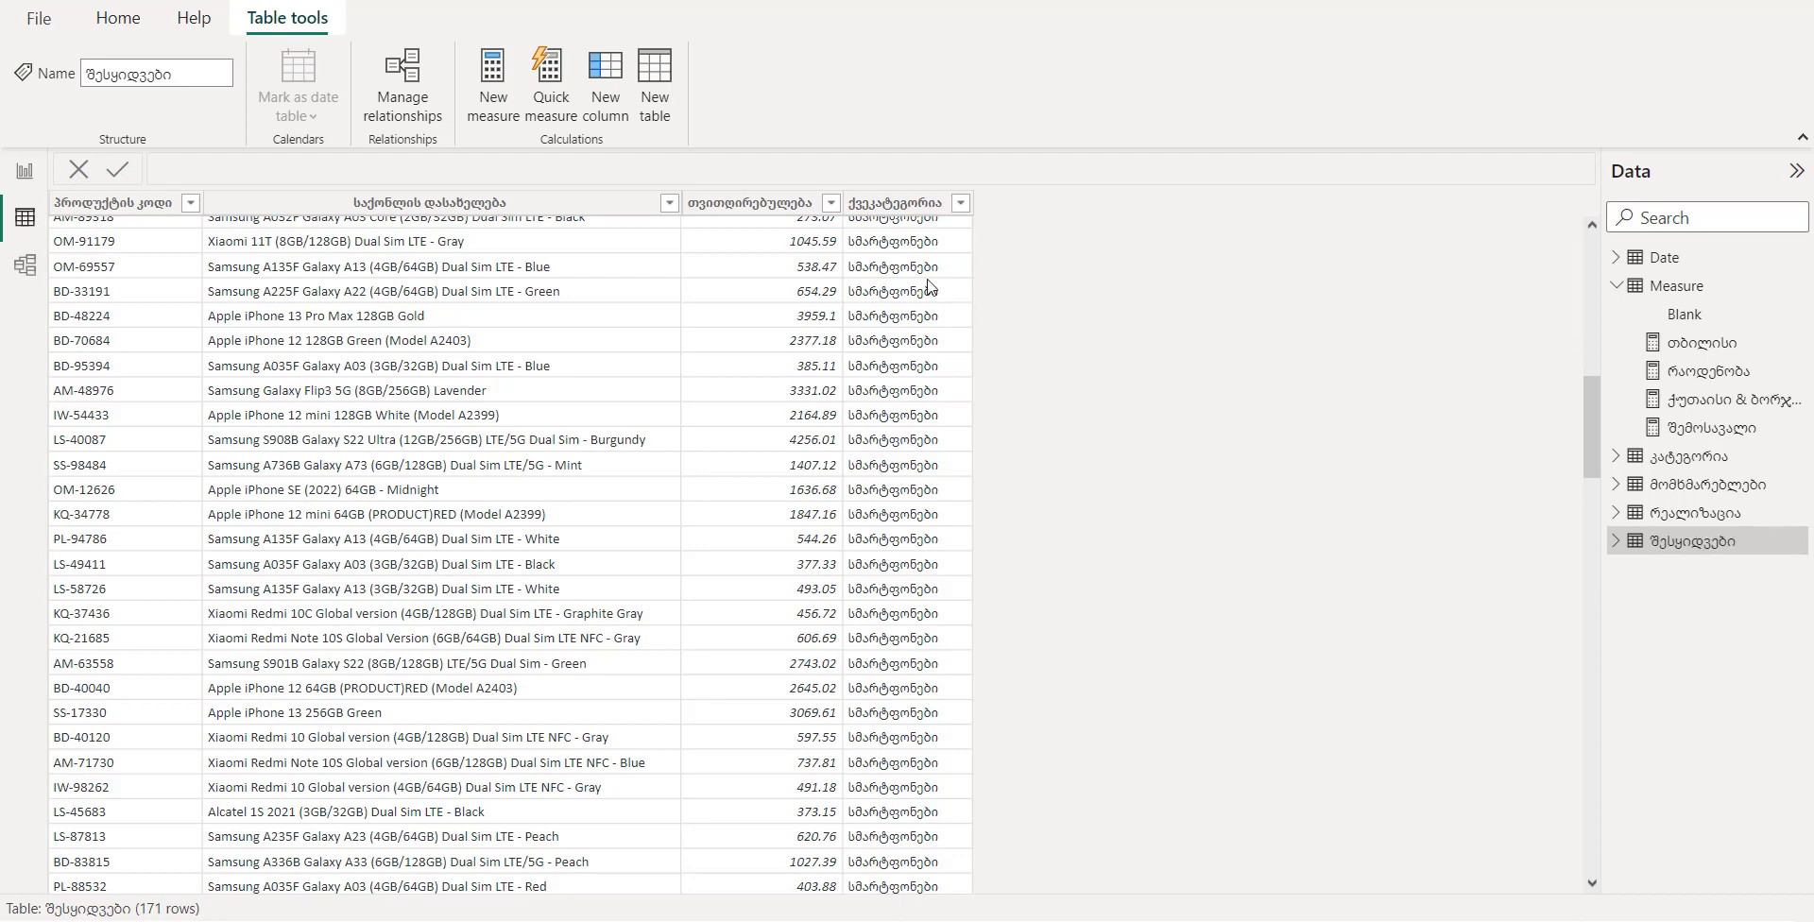
Add an empty card visual to Page 1 of the report
{"action": "left_click", "coordinate": [25, 174]}
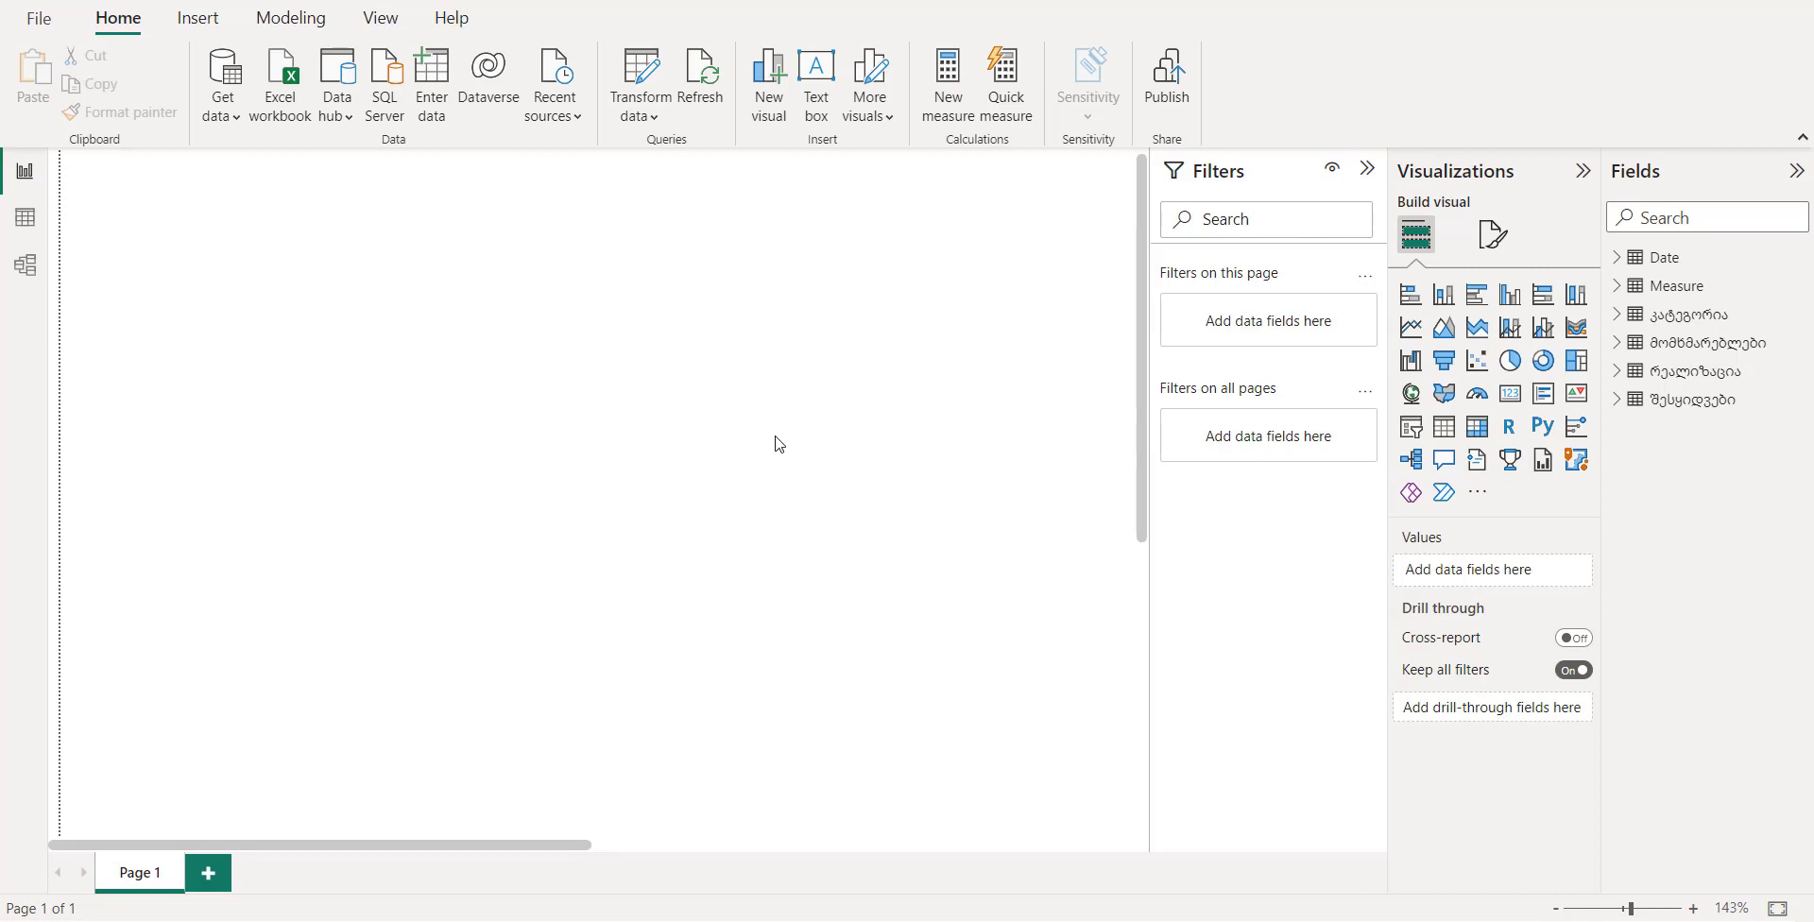
{"action": "left_click", "coordinate": [1510, 400]}
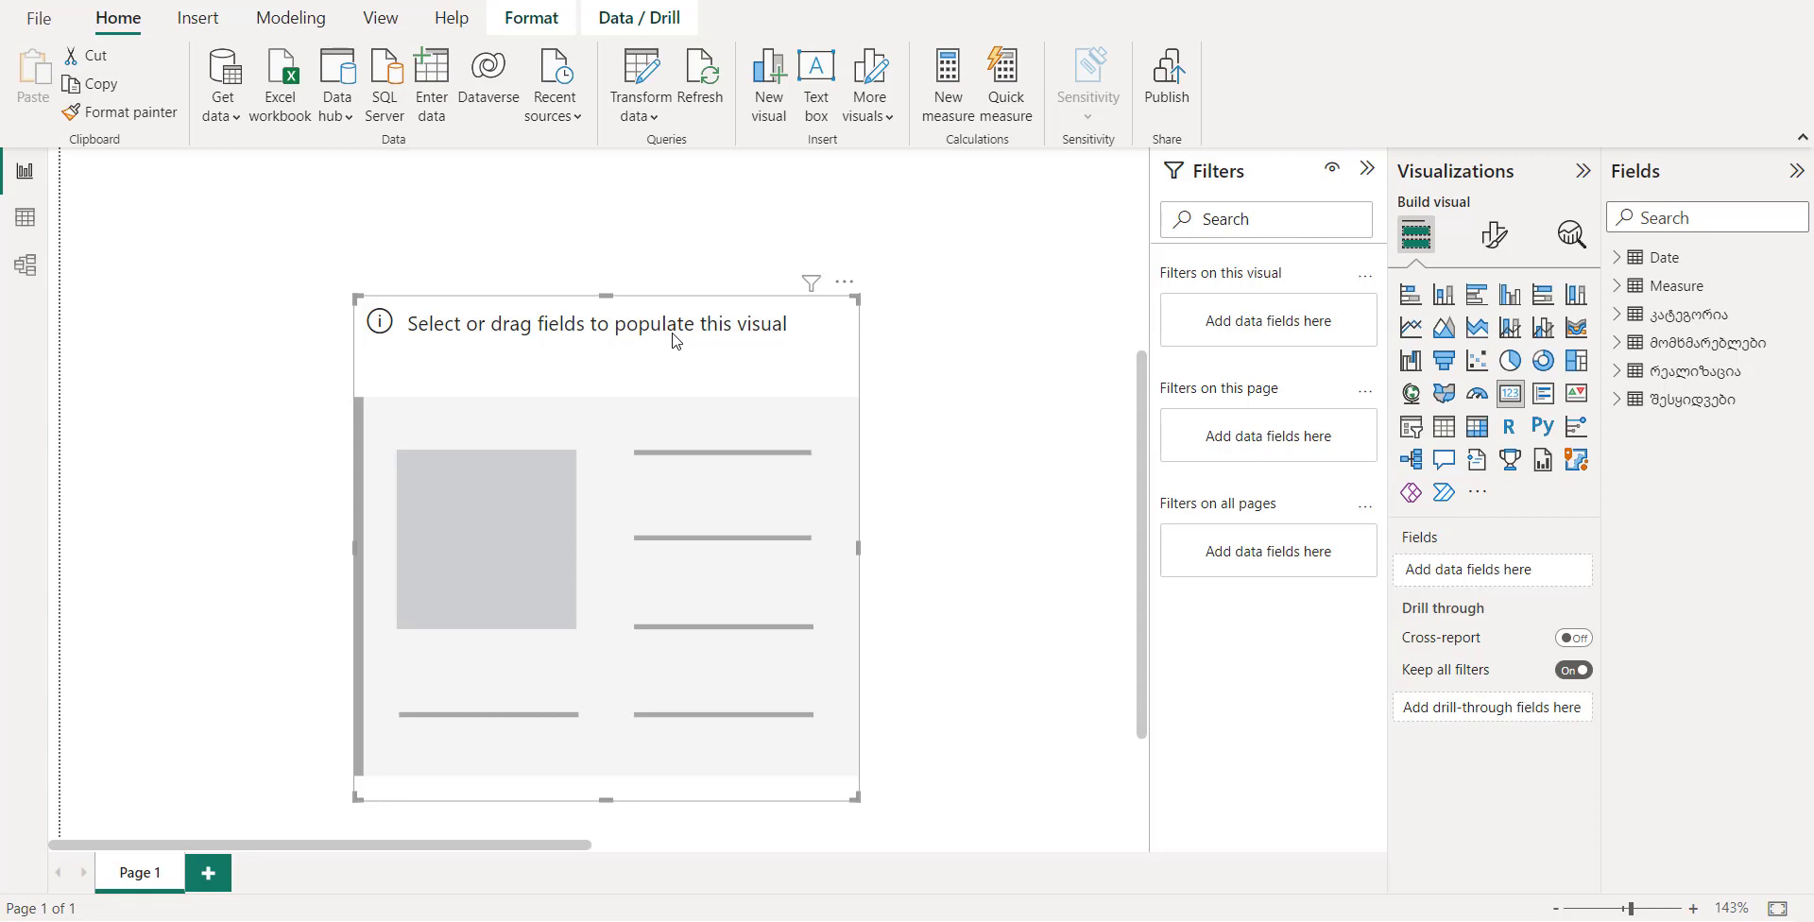
Create a measure in the Measure table with the formula VALUES('შესყიდვები'[ქვეკატეგორია]) and show it in the card
{"action": "left_click", "coordinate": [1617, 287]}
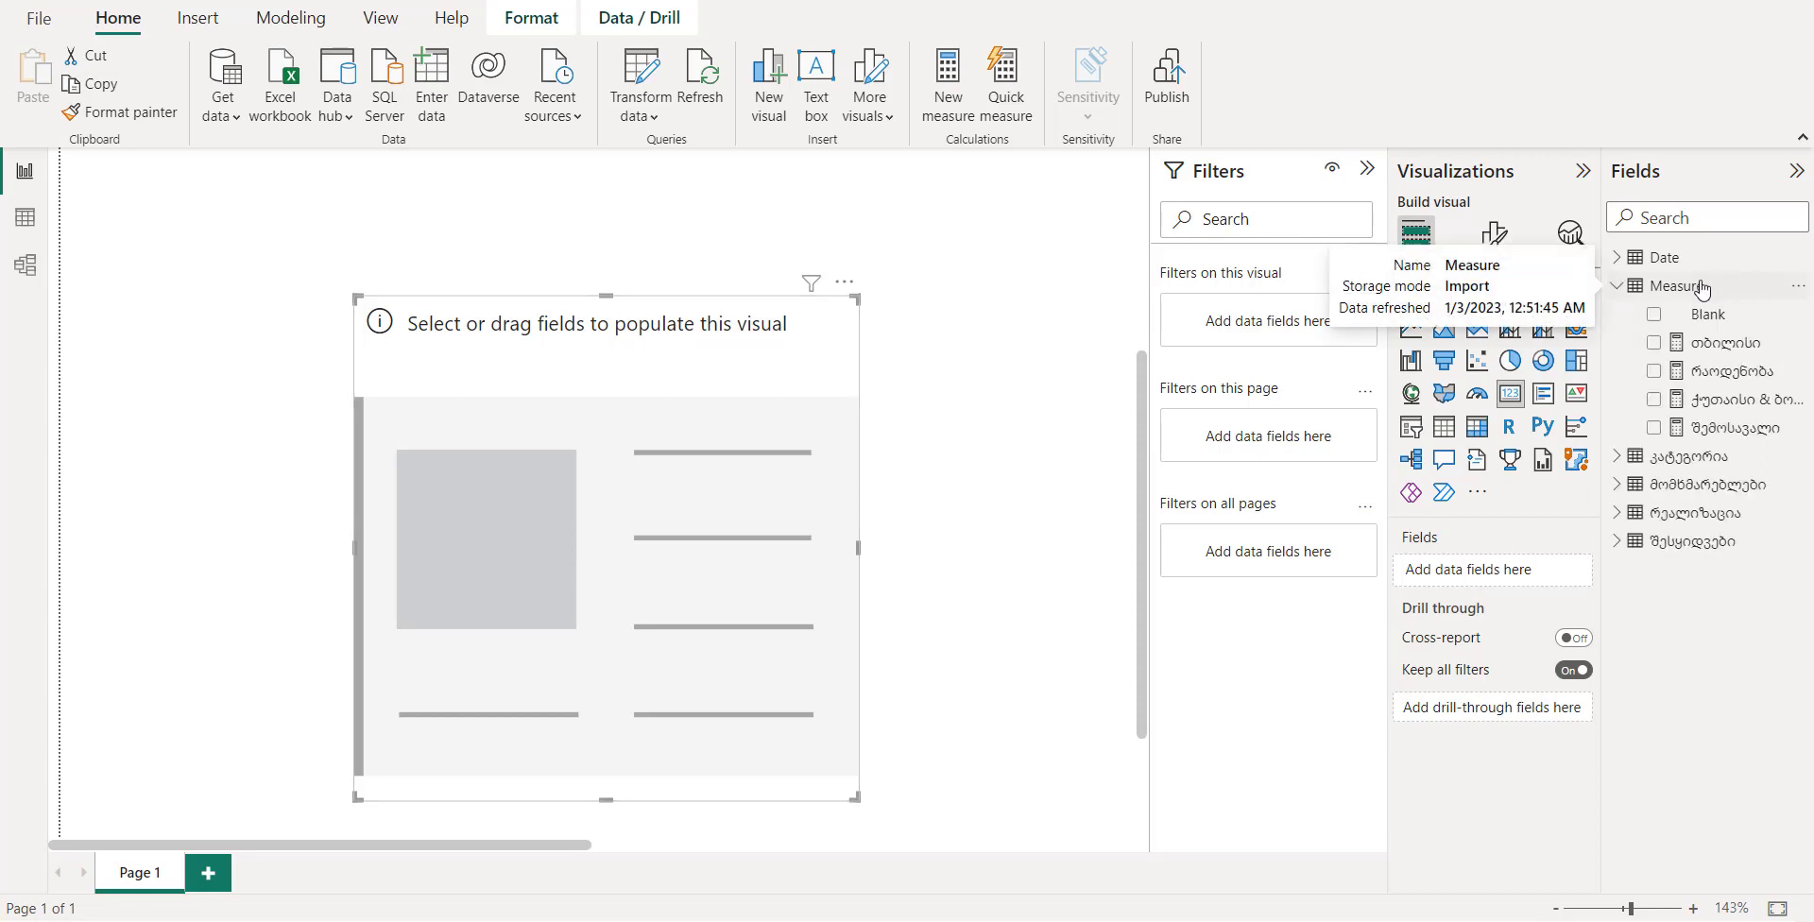
{"action": "left_click", "coordinate": [1704, 288]}
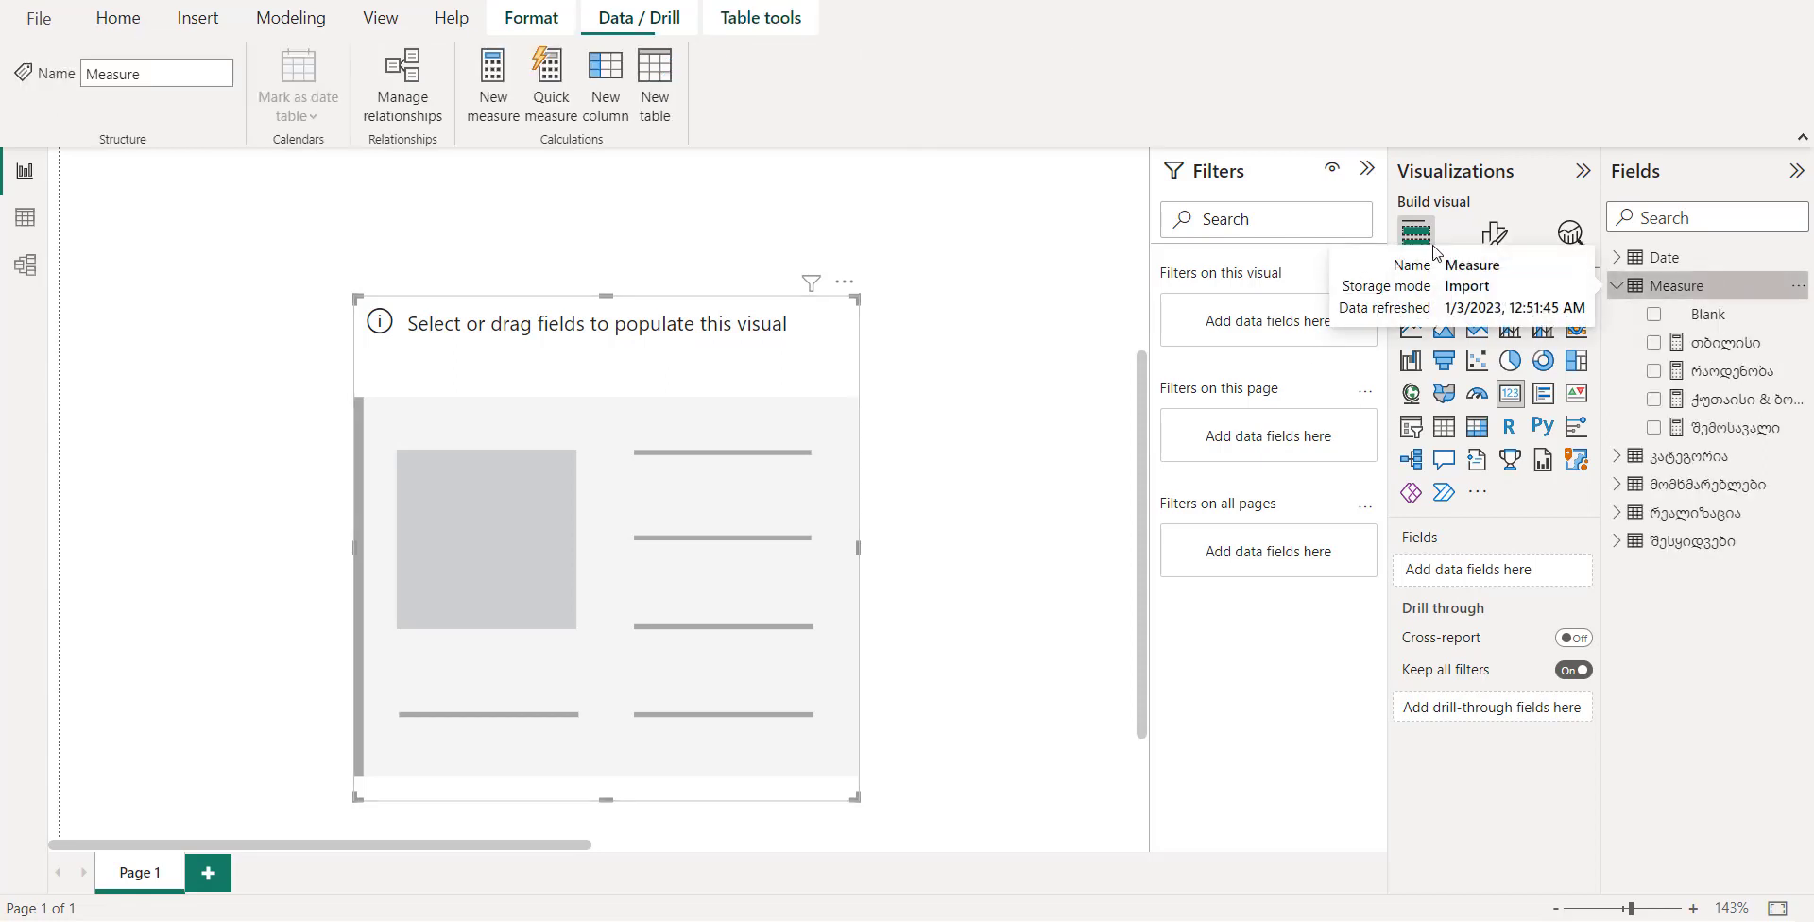
{"action": "left_click", "coordinate": [507, 92]}
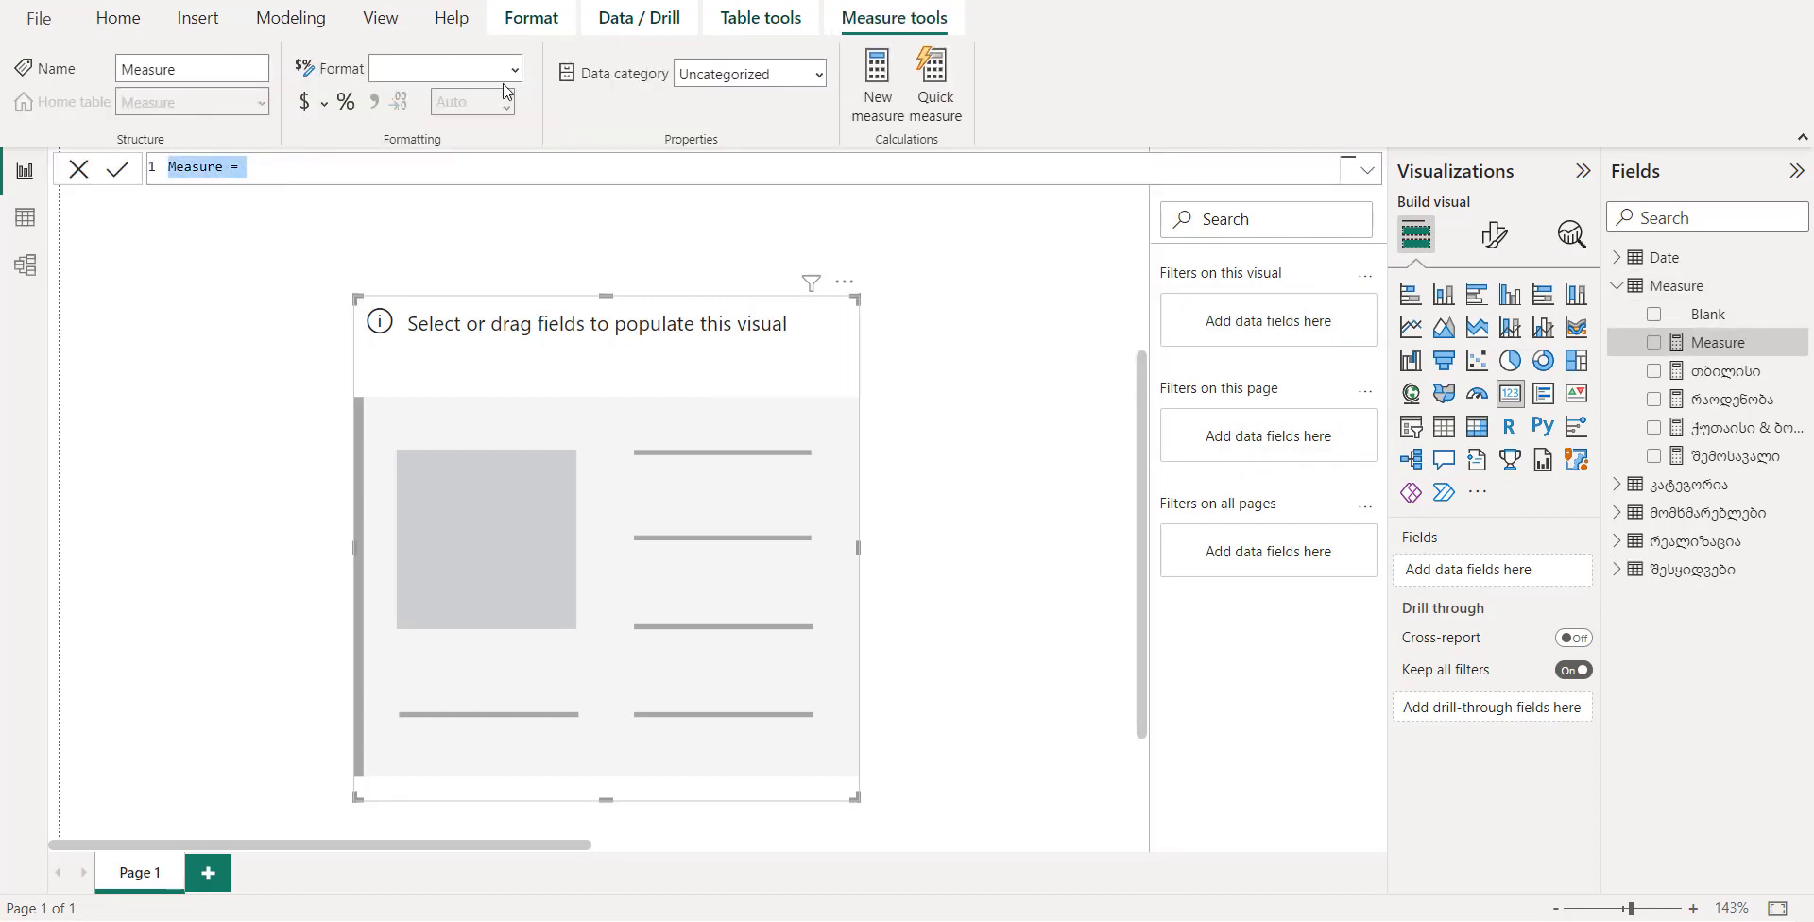
{"action": "left_click", "coordinate": [272, 166]}
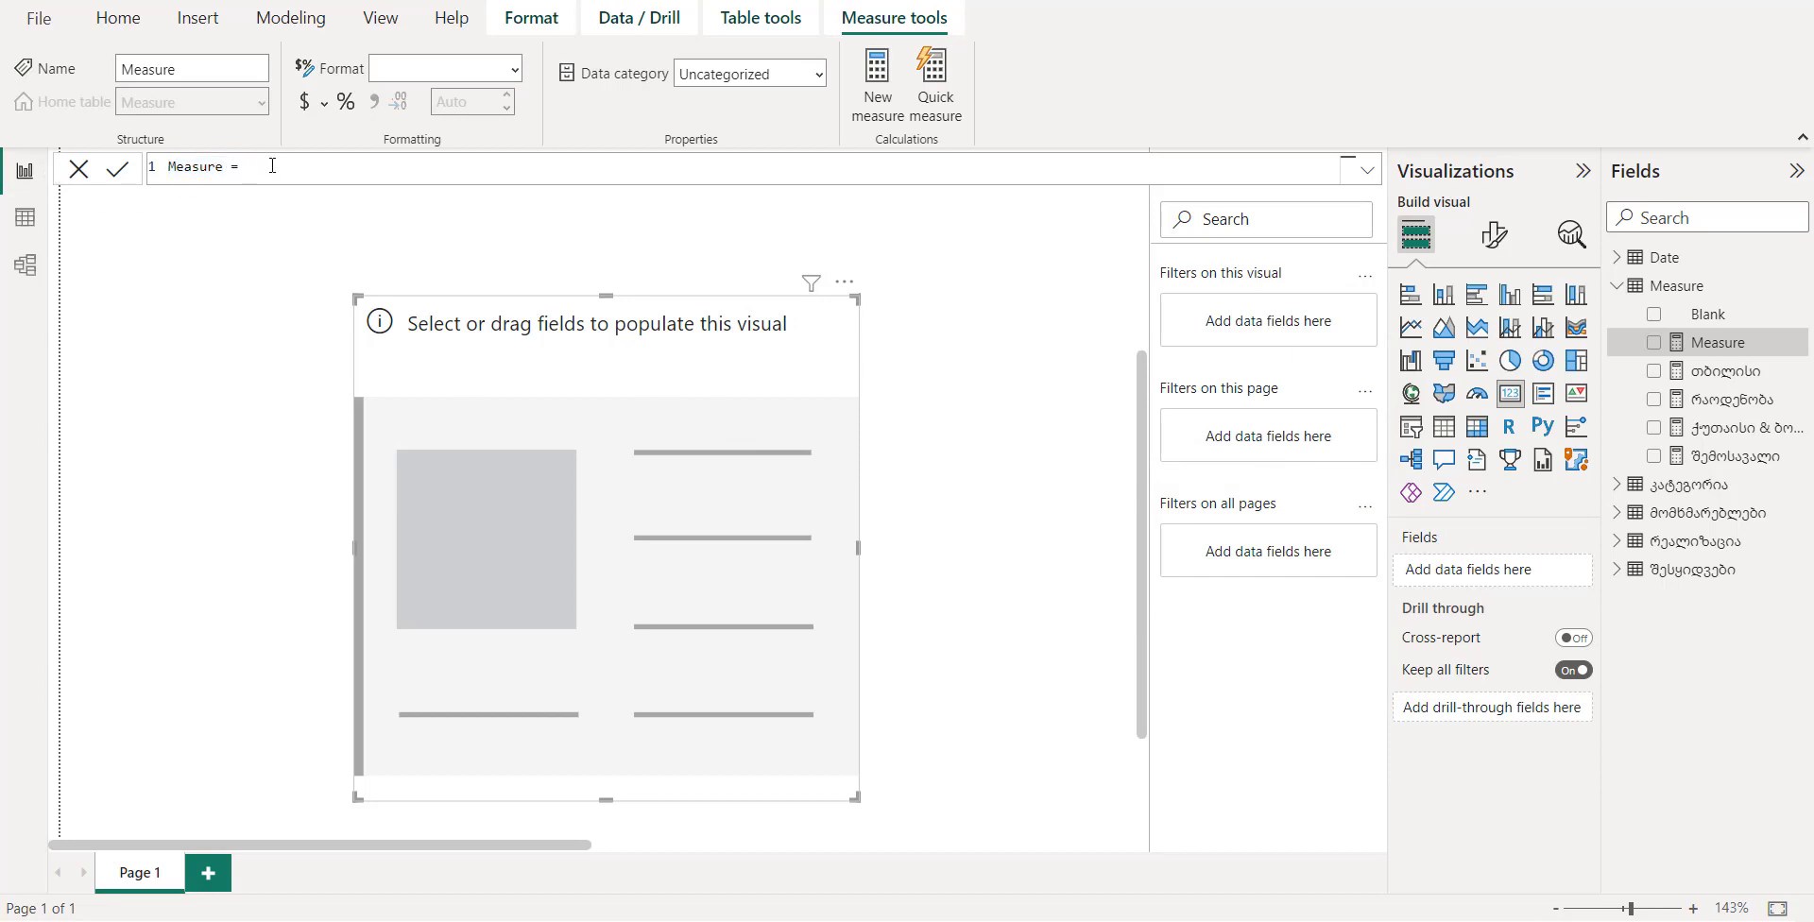
{"action": "key", "text": "shift+Return"}
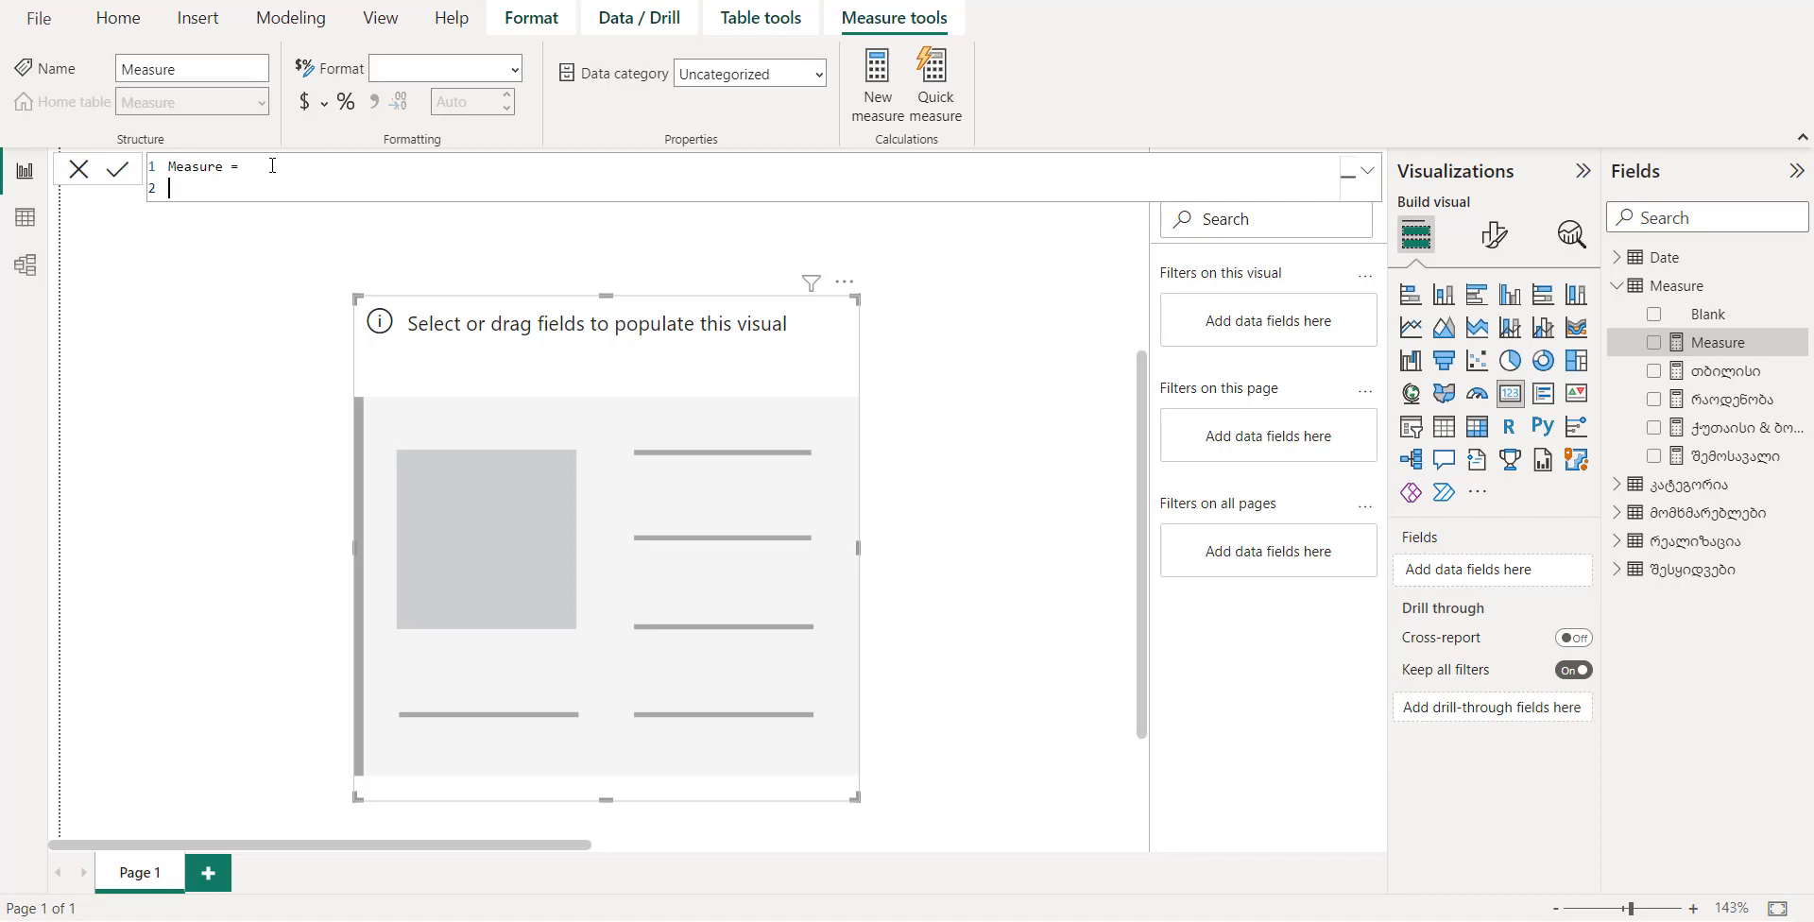
{"action": "type", "text": "value"}
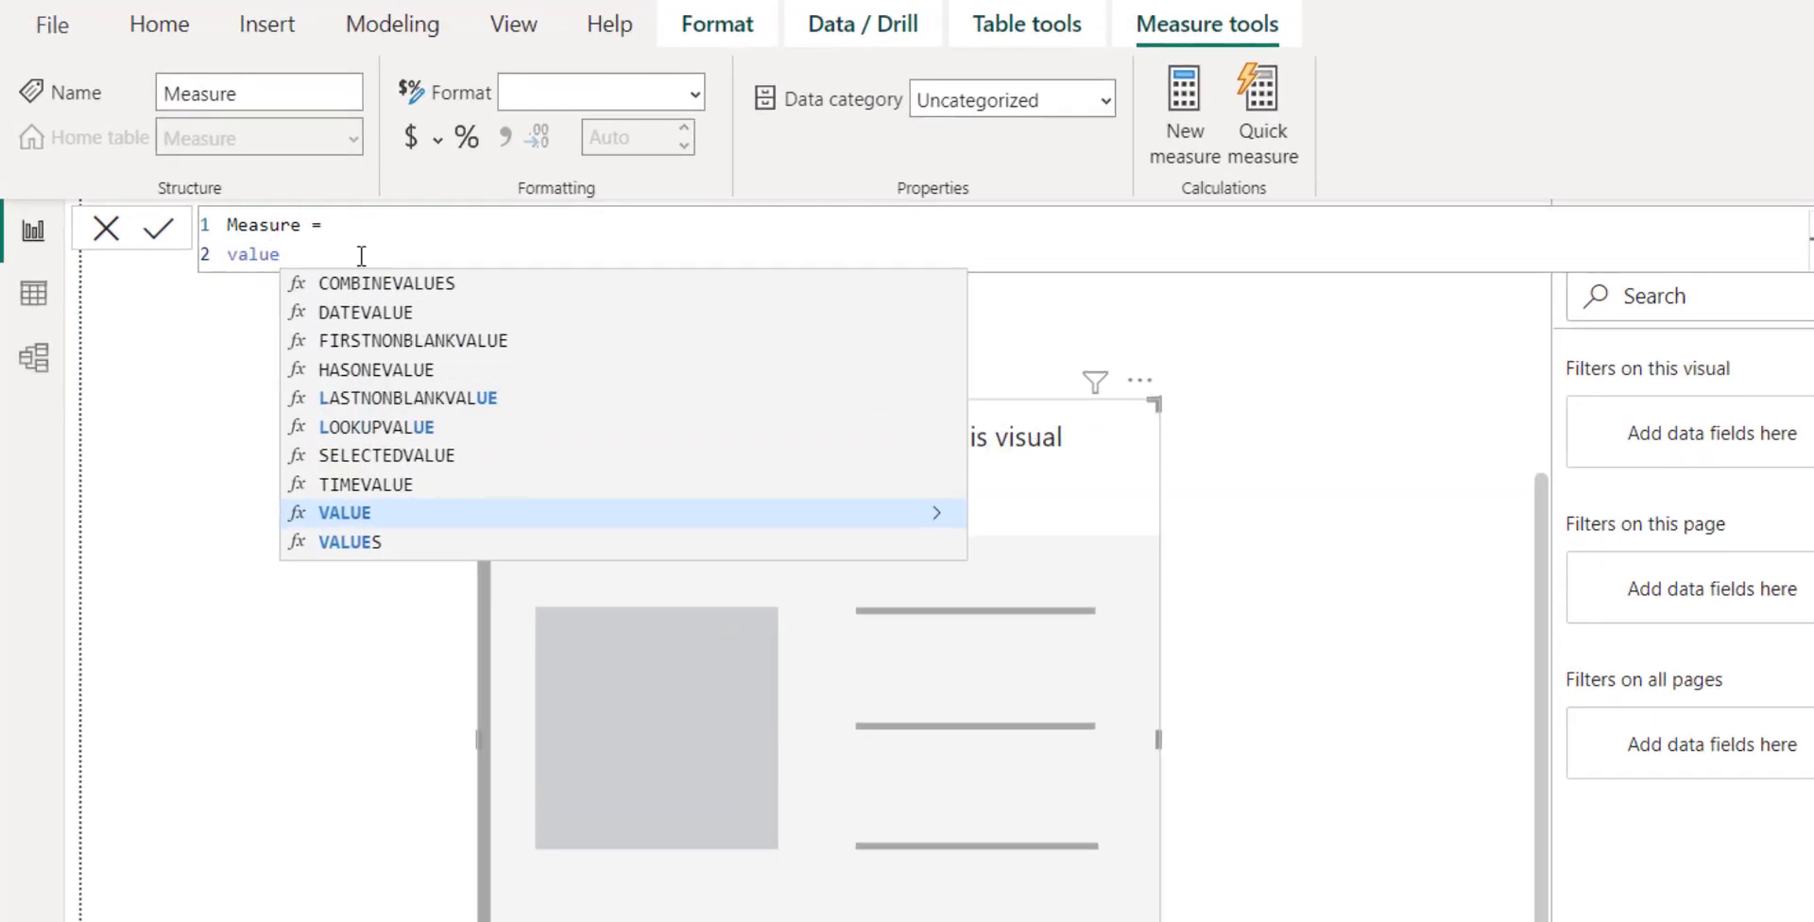
{"action": "left_click", "coordinate": [368, 543]}
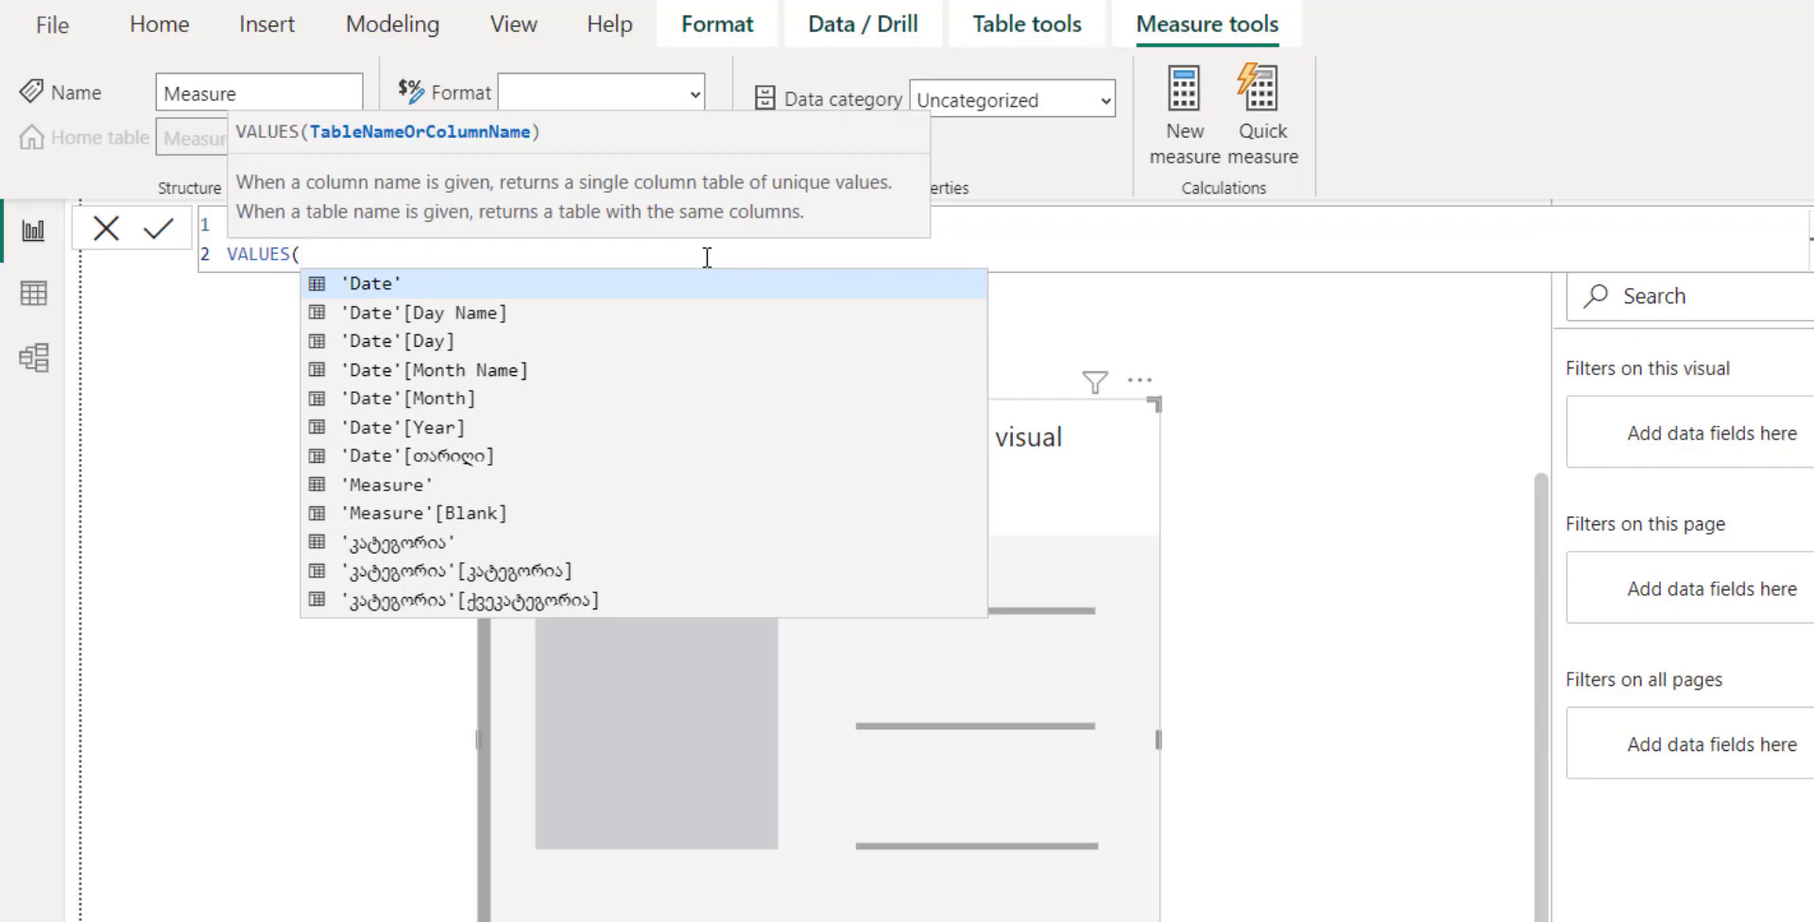
{"action": "type", "text": "'"}
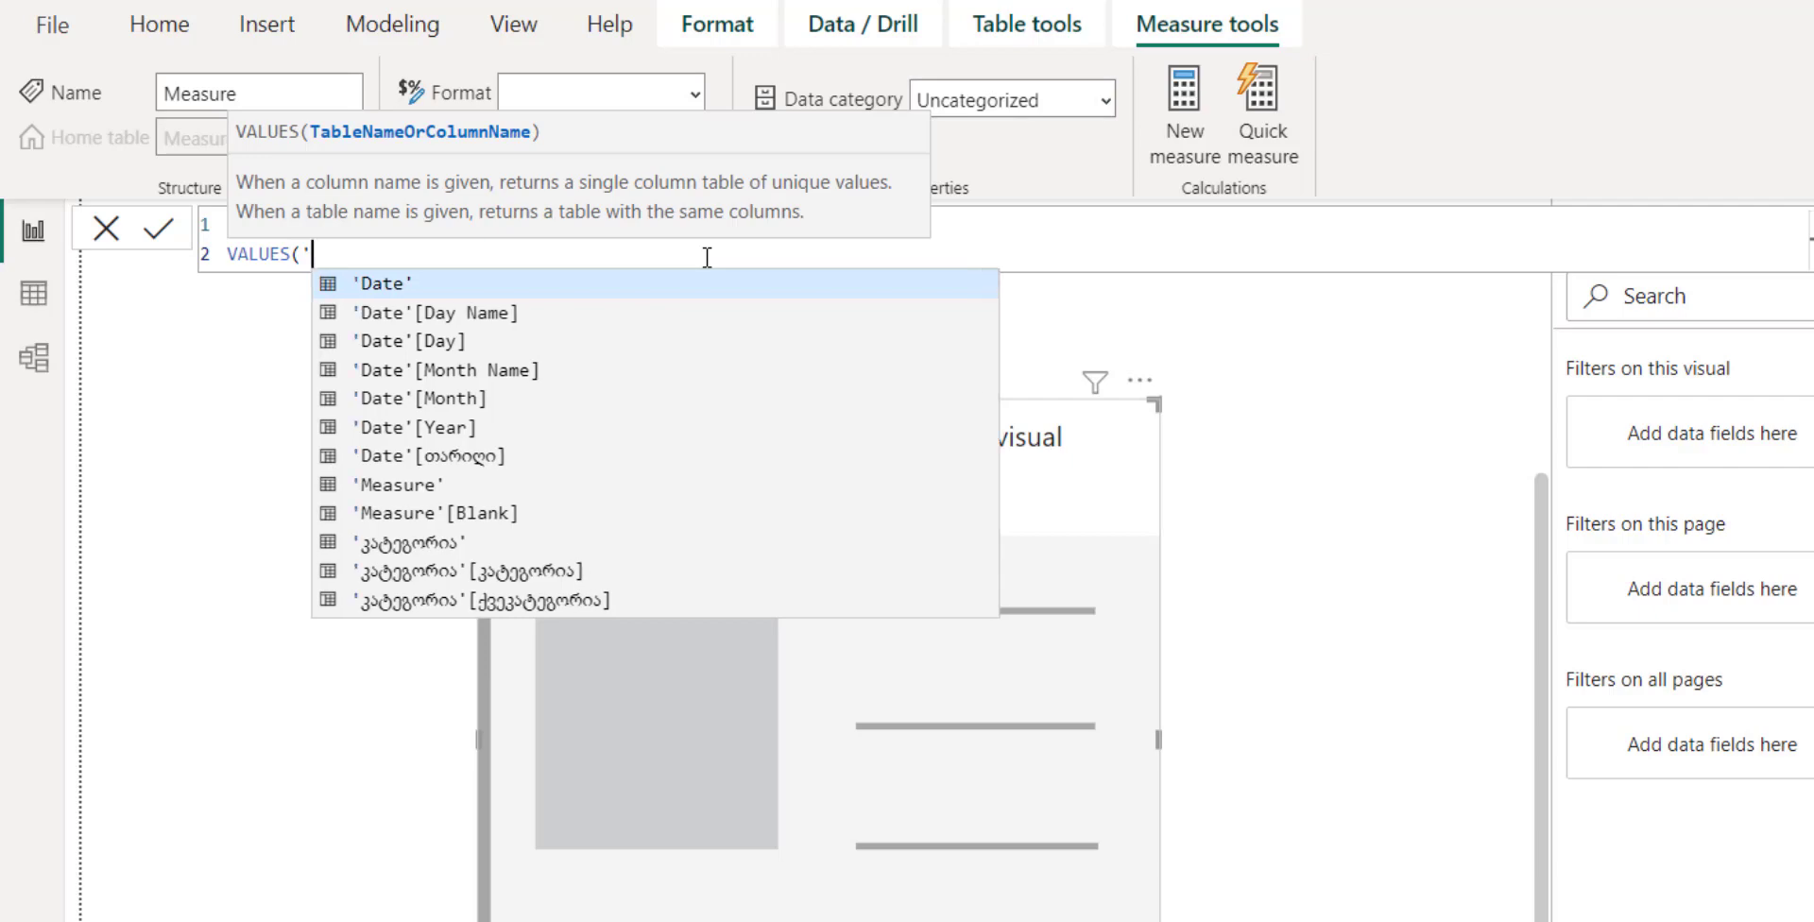
{"action": "type", "text": "შე"}
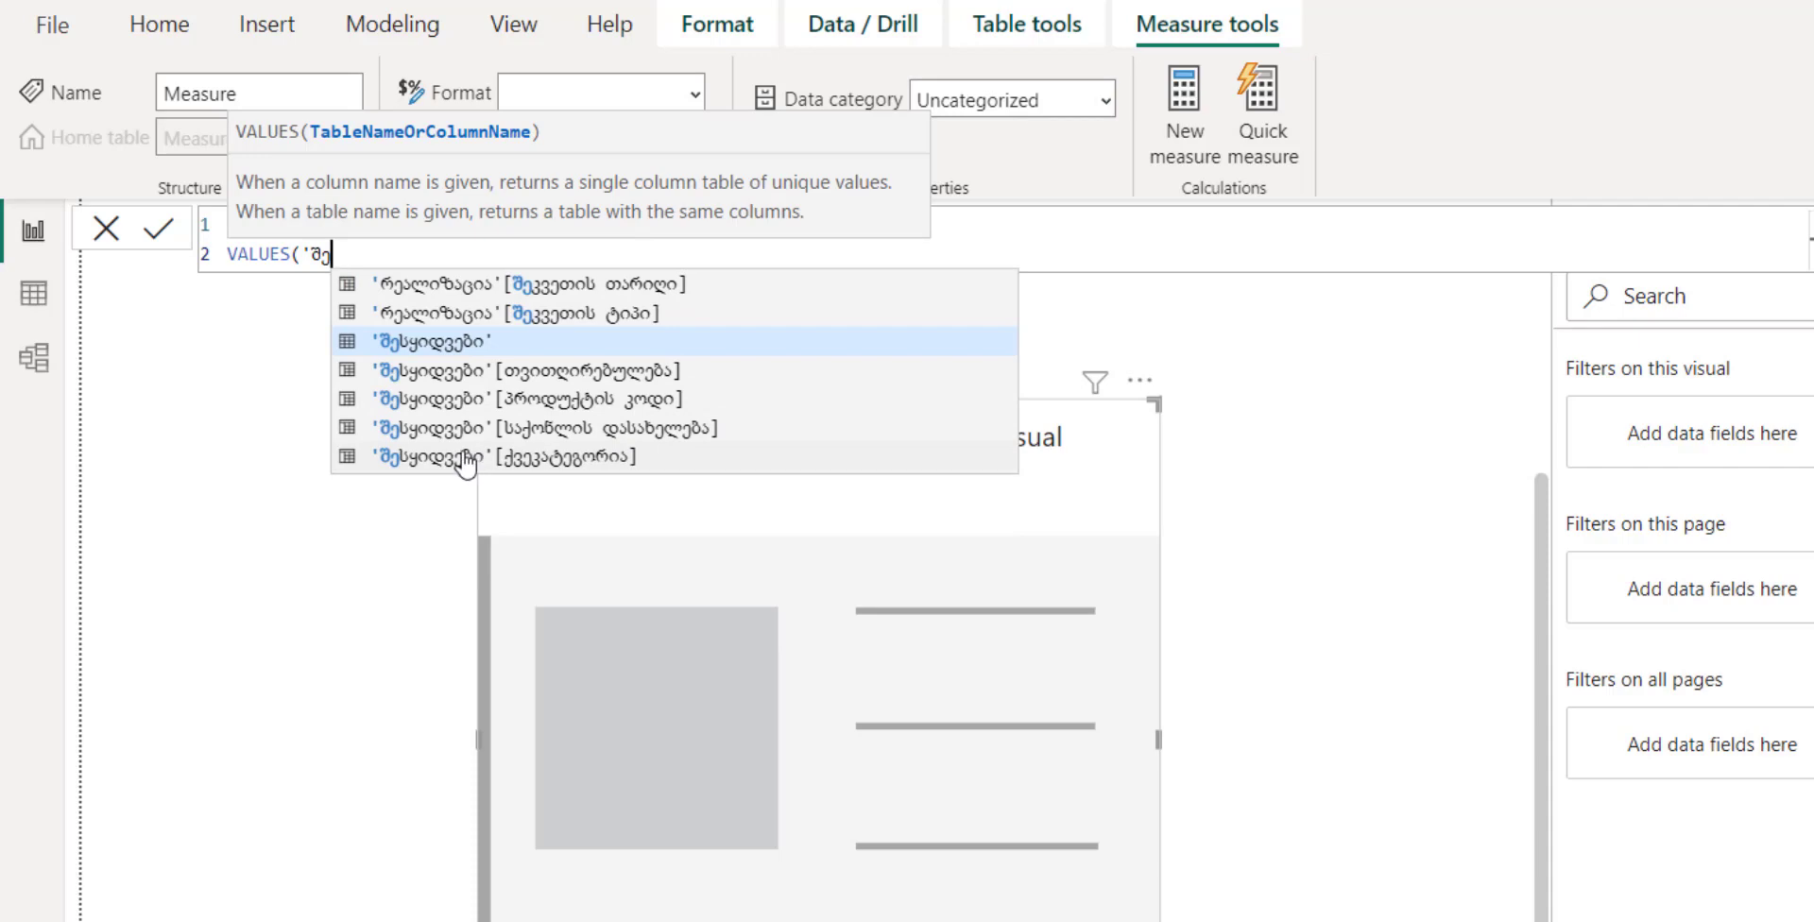
{"action": "left_click", "coordinate": [565, 450]}
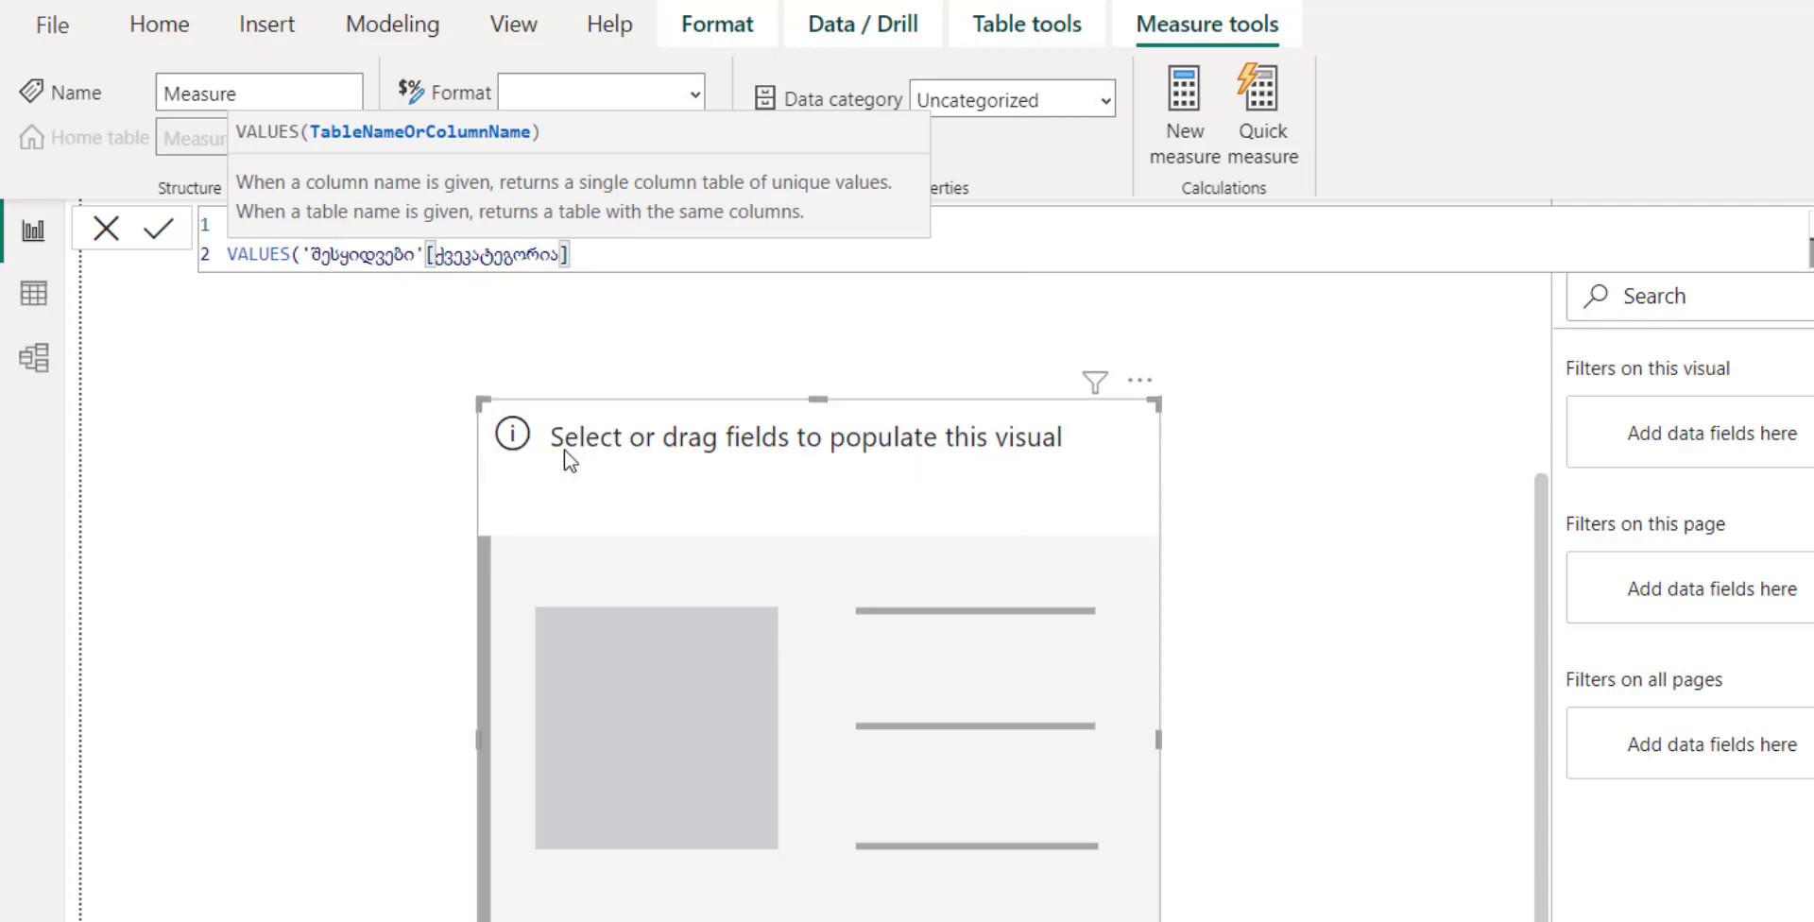
{"action": "type", "text": ")"}
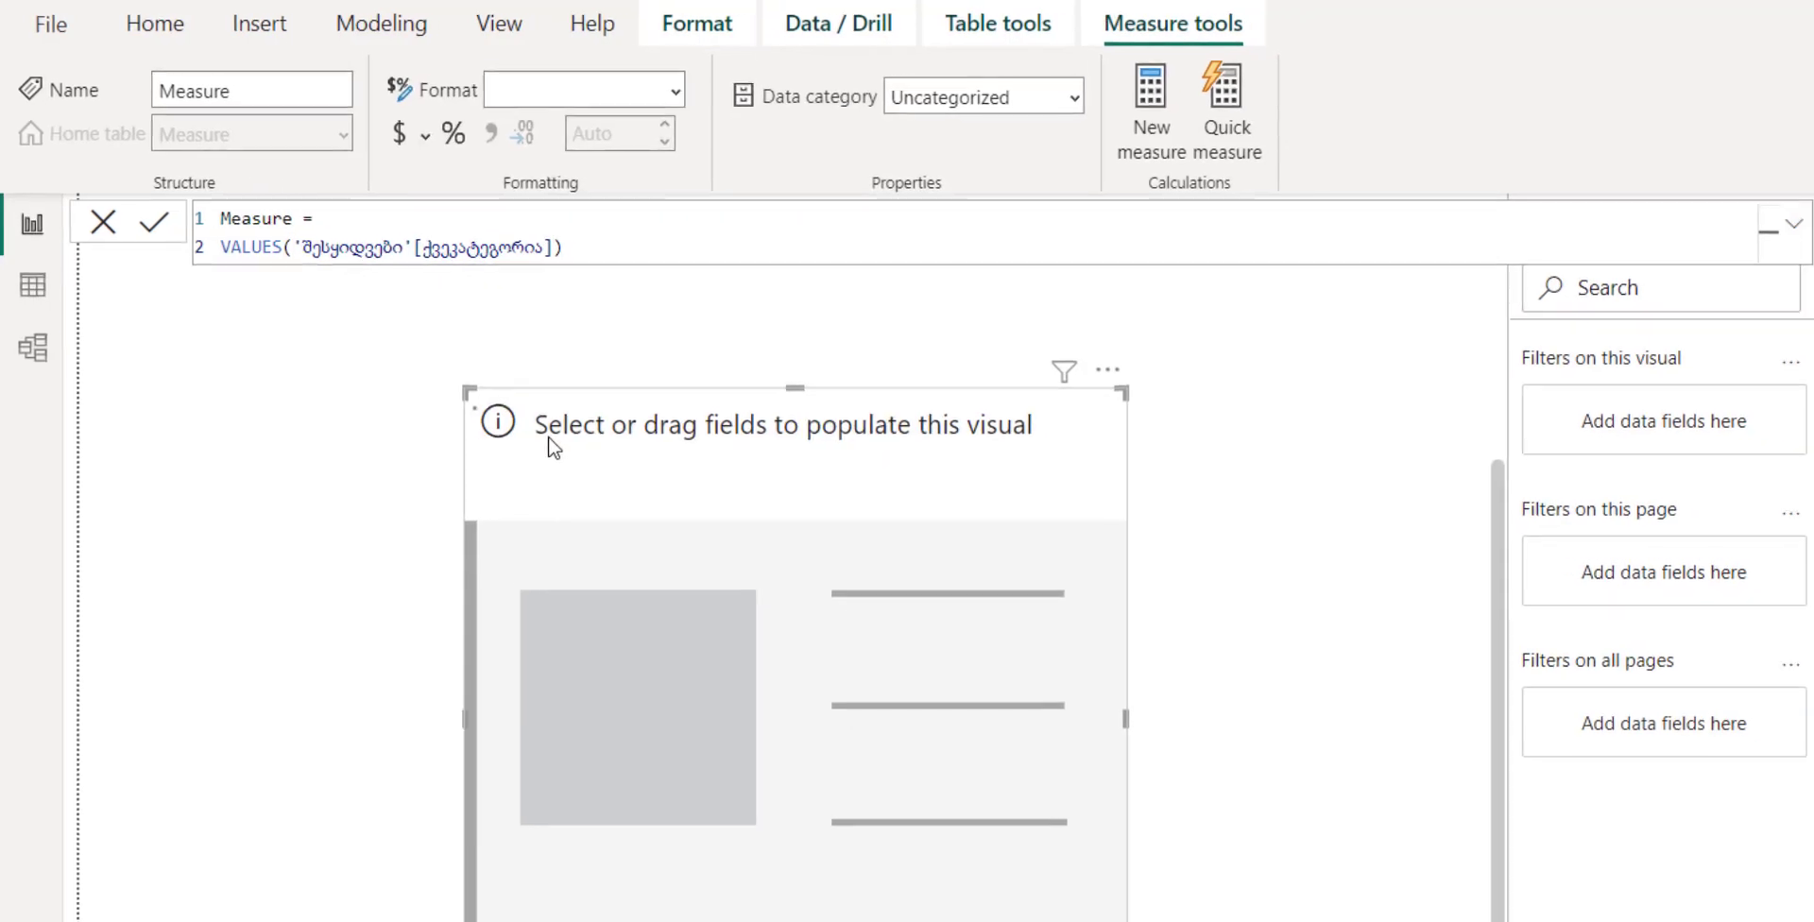
{"action": "key", "text": "Return"}
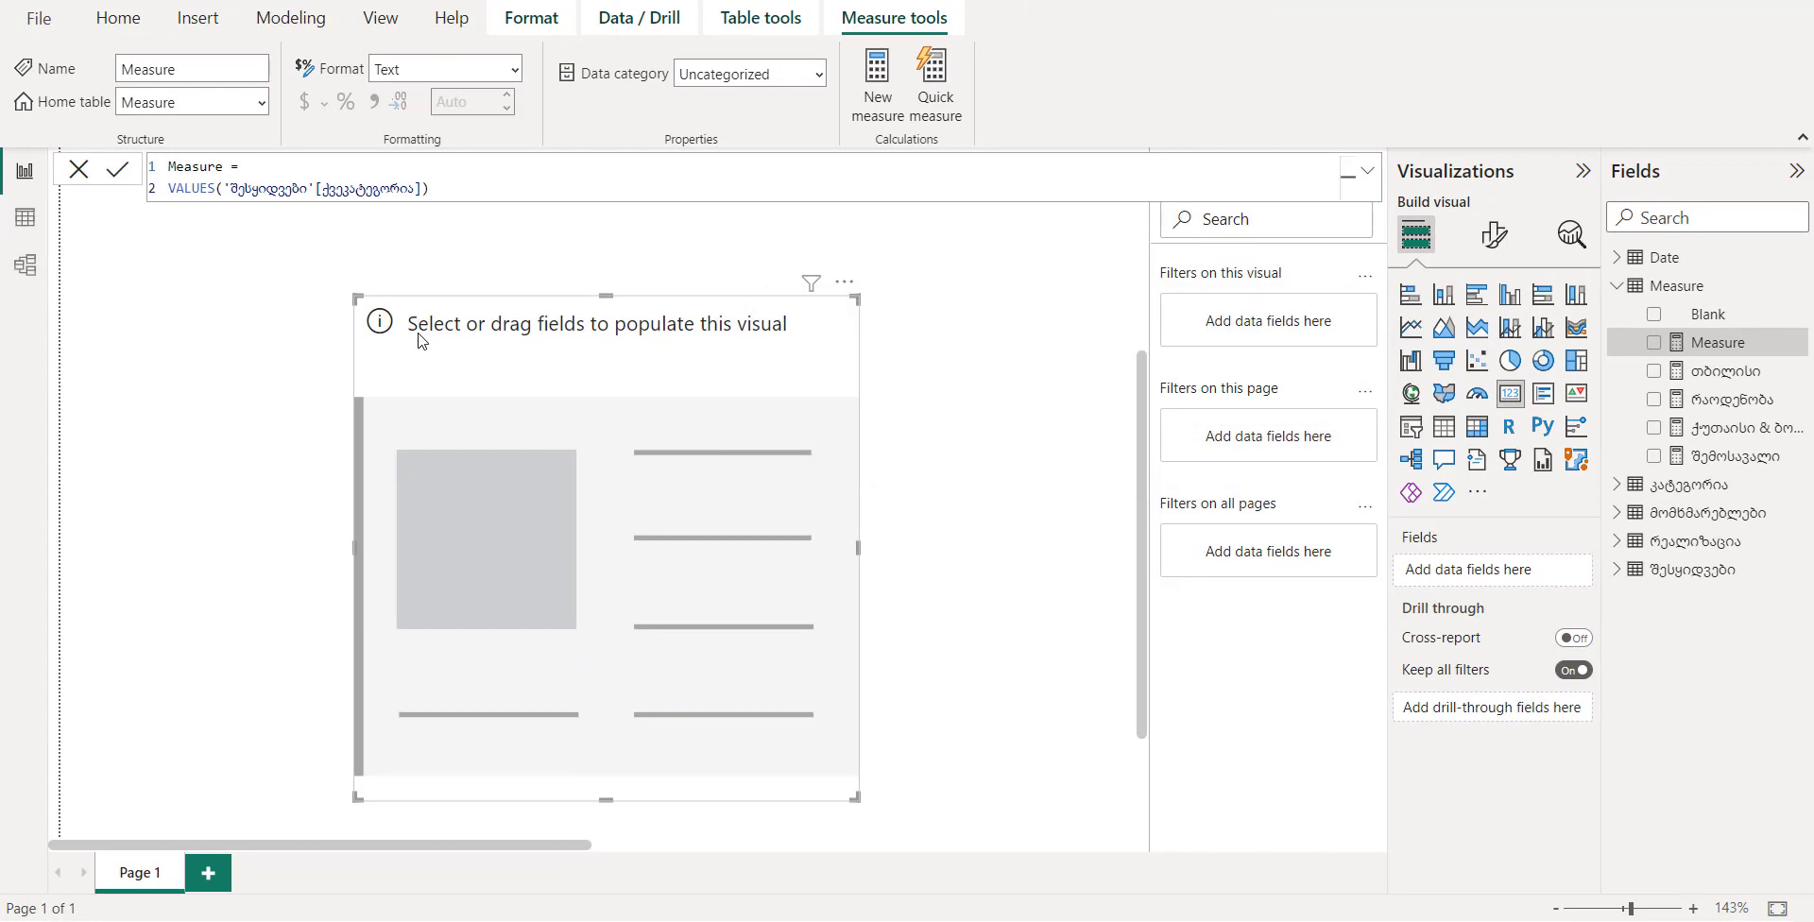
{"action": "left_click", "coordinate": [1655, 343]}
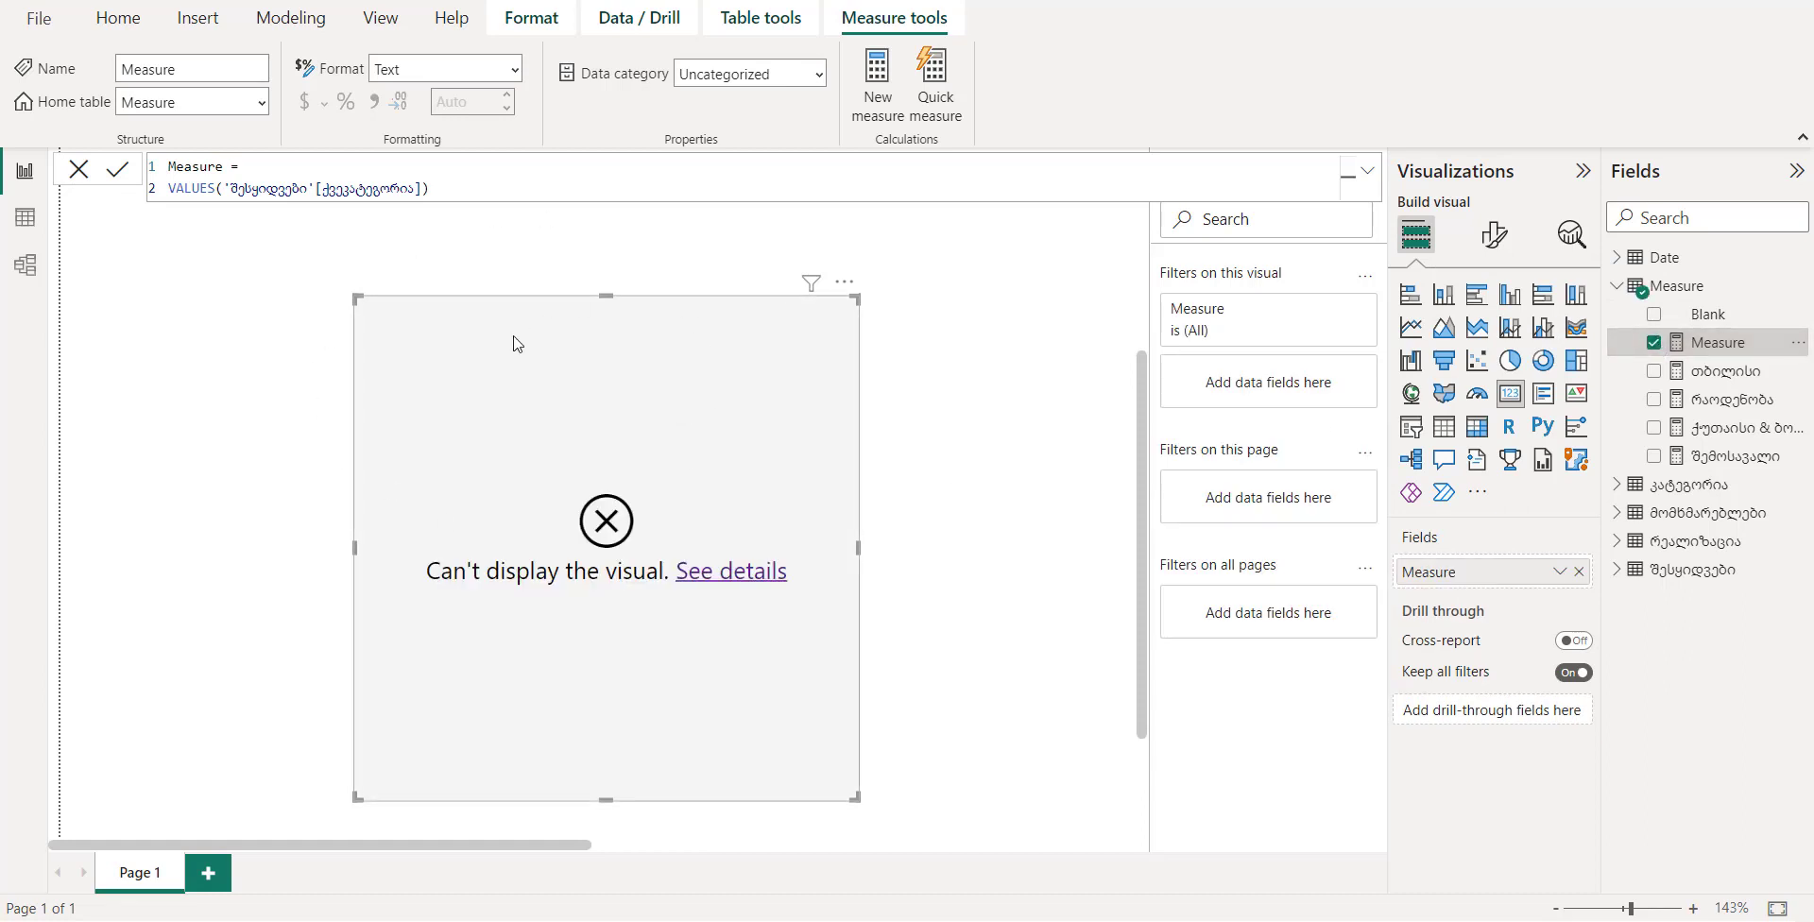
Switch to the browser and read the Microsoft Learn article on the DAX VALUES function, including its parameters, return value and remarks
{"action": "left_click", "coordinate": [982, 850]}
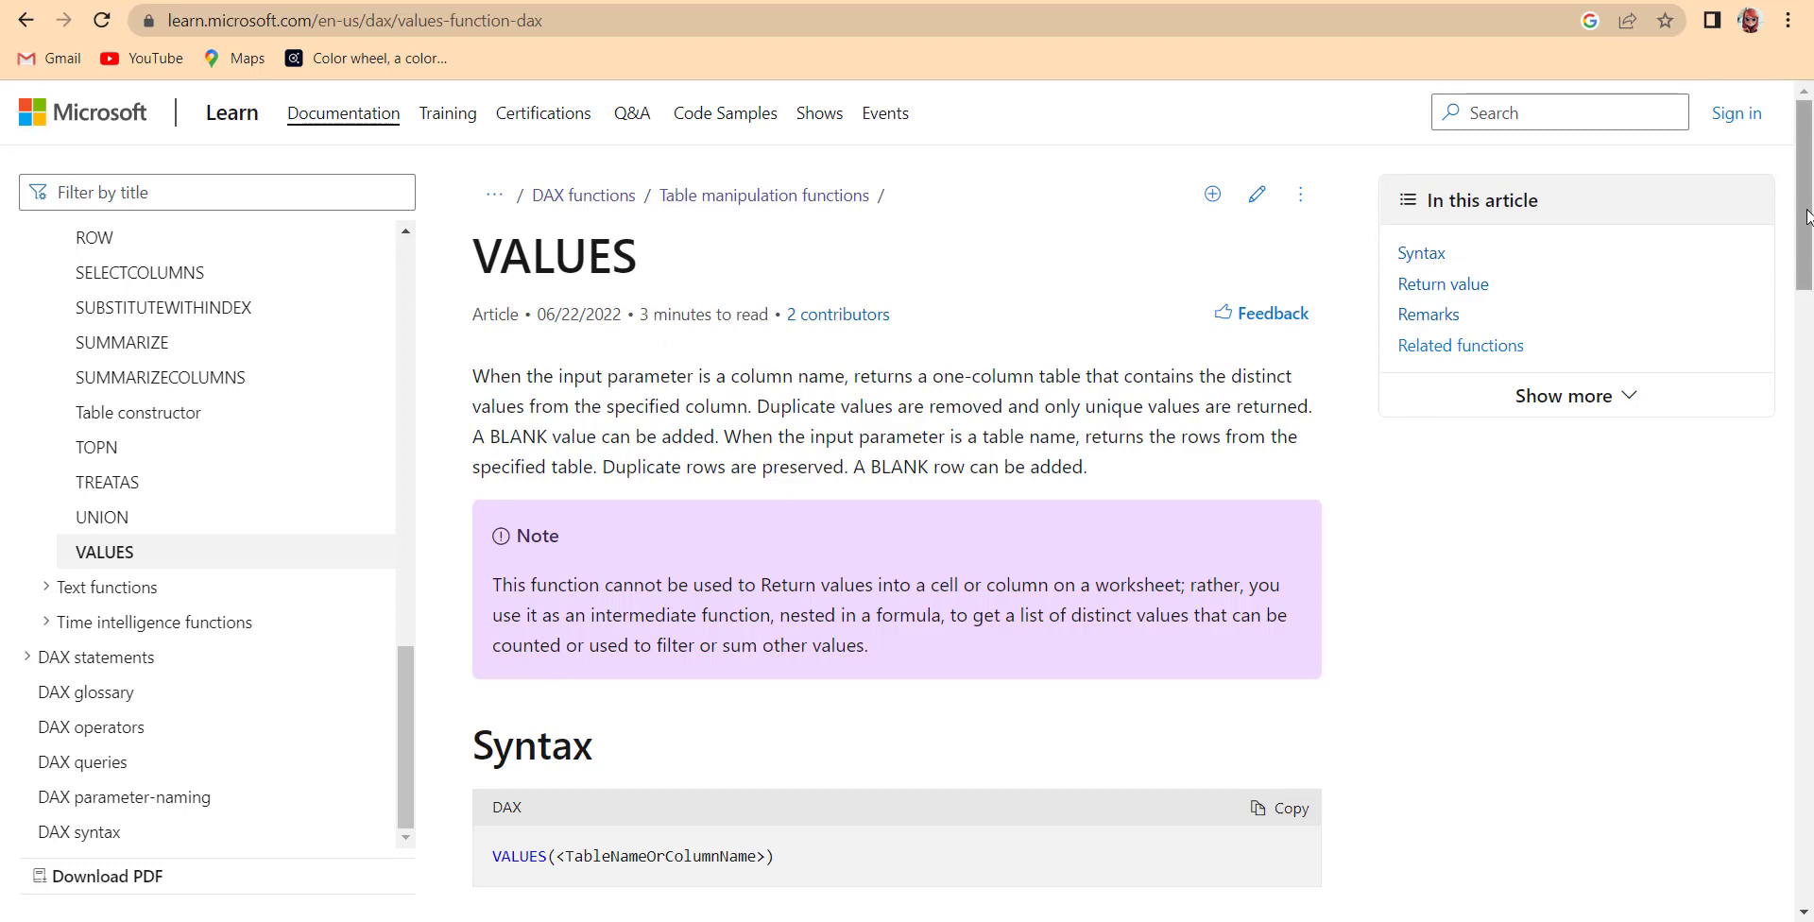
{"action": "scroll", "coordinate": [893, 369], "scroll_direction": "down", "scroll_amount": 8}
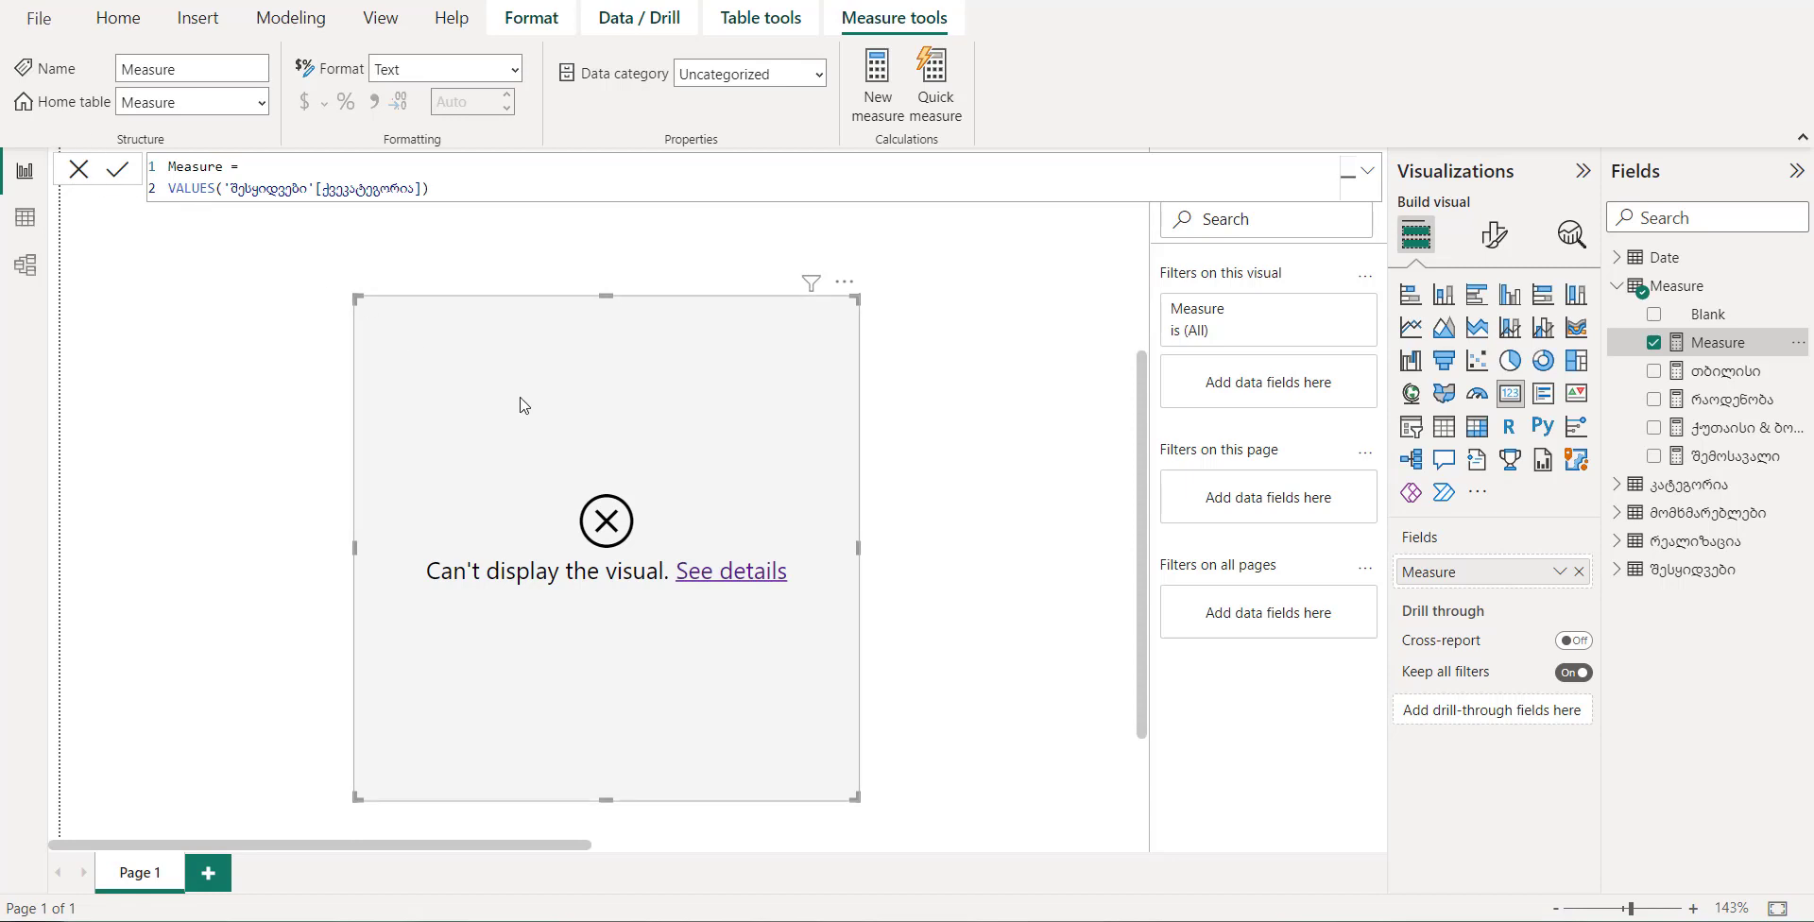
{"action": "key", "text": "alt+Tab"}
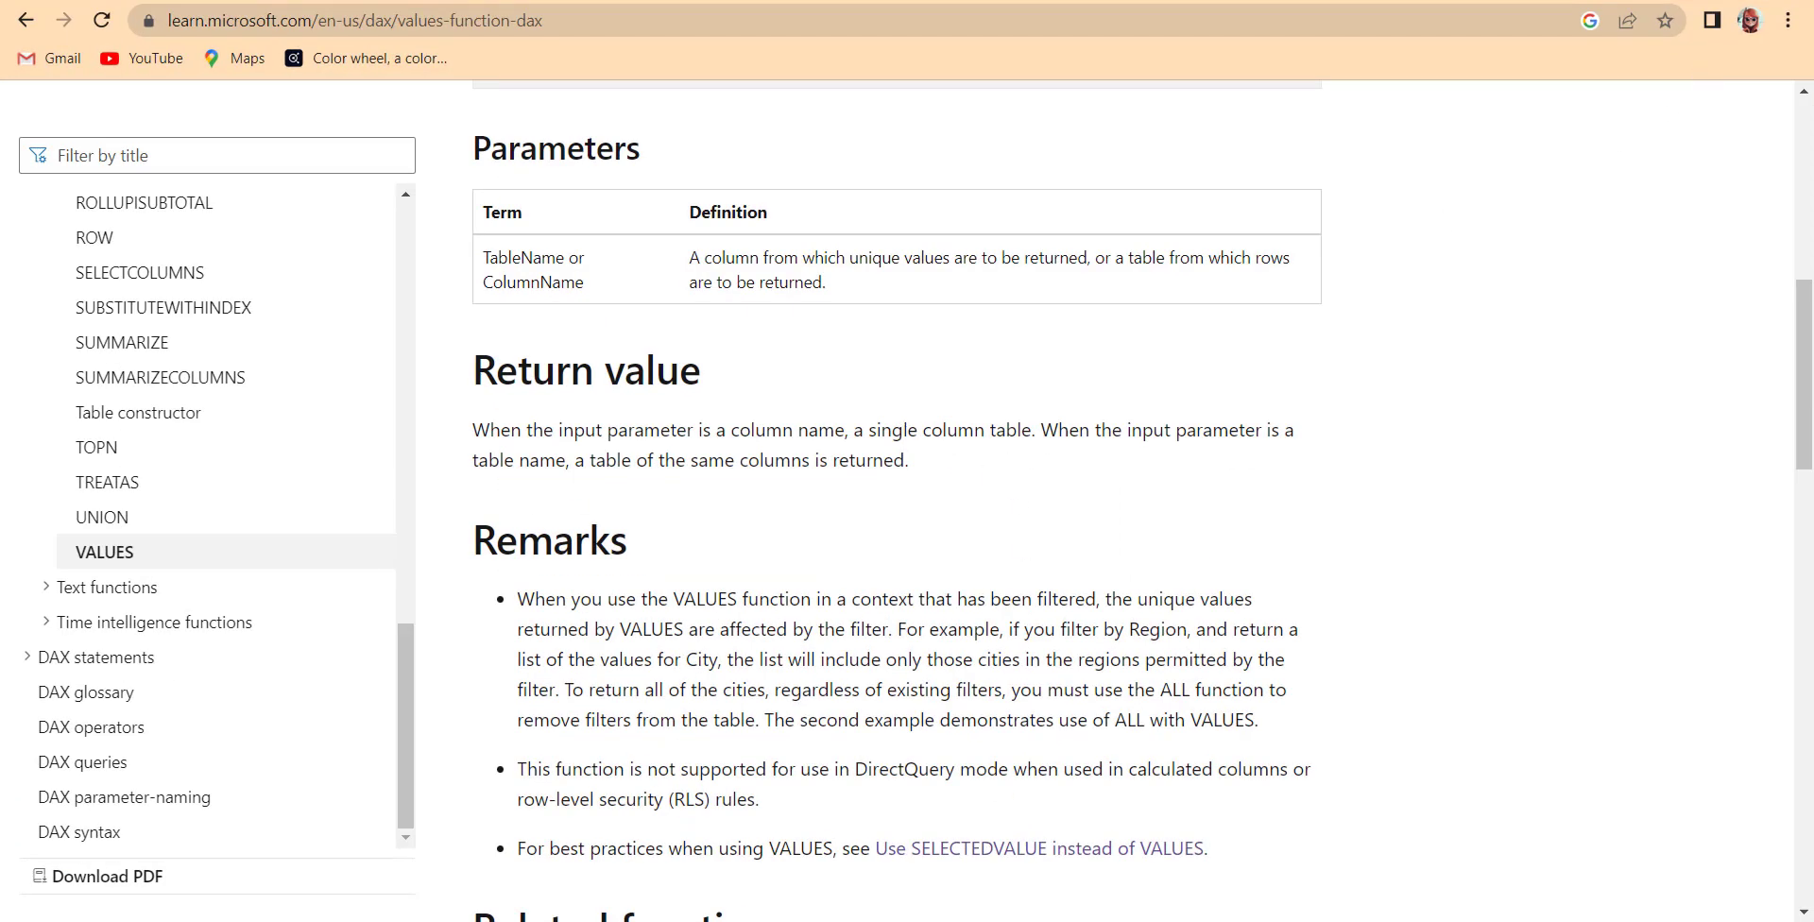
{"action": "key", "text": "alt+Tab"}
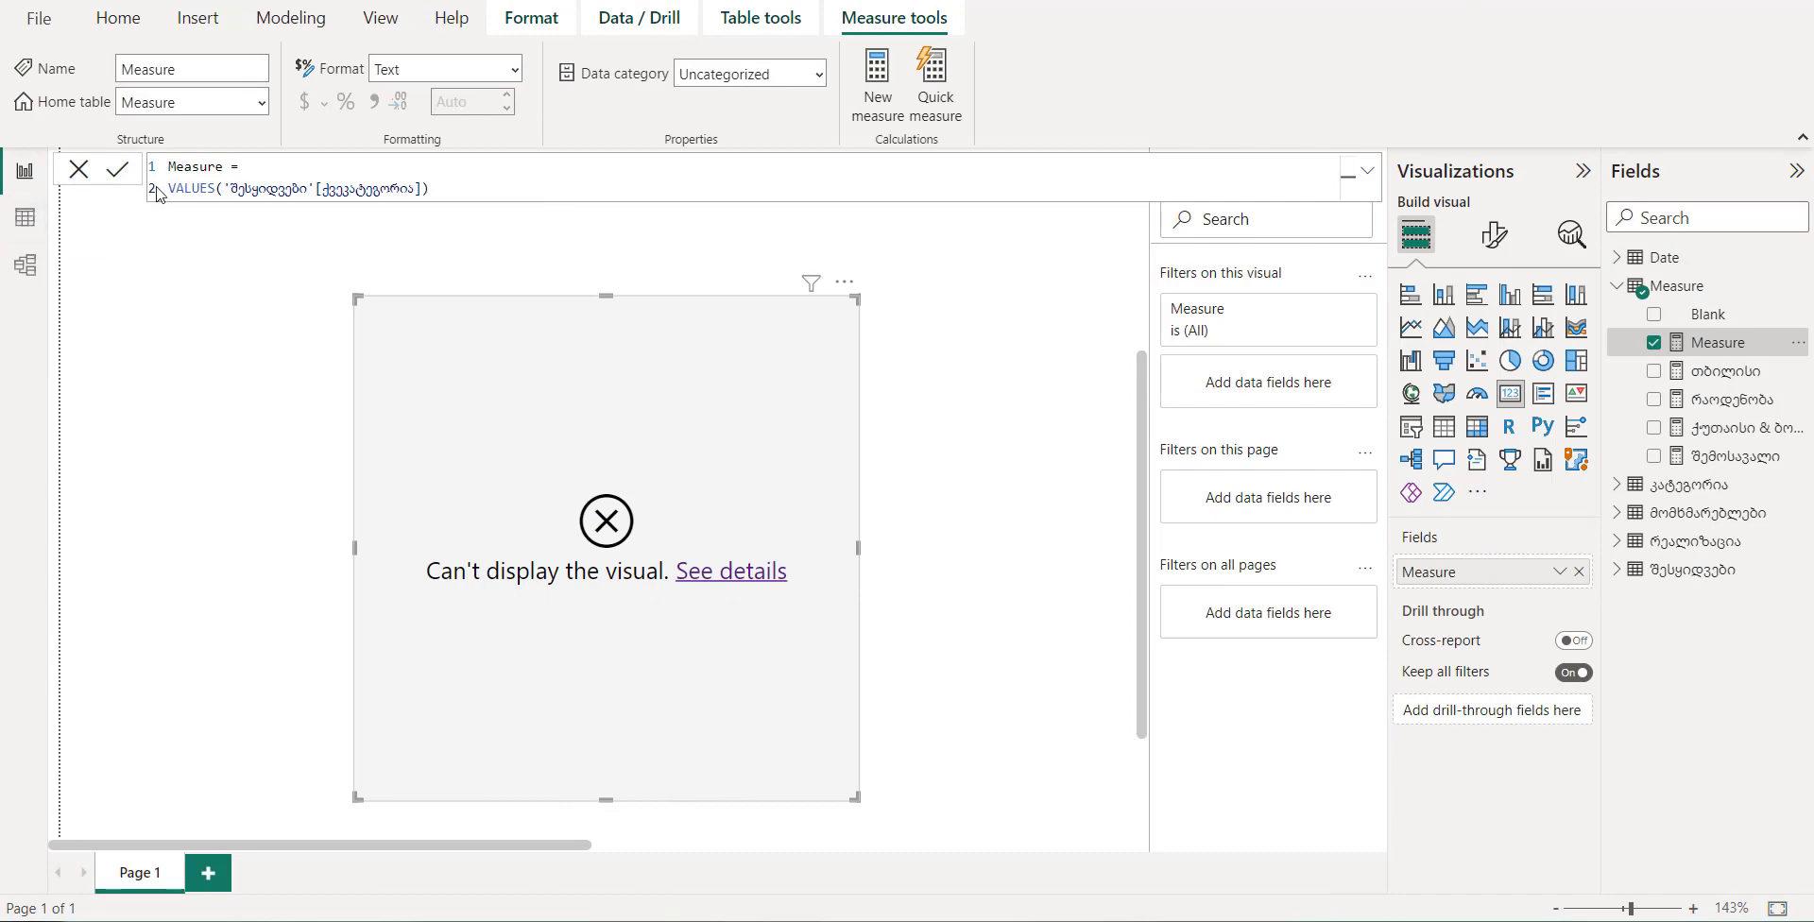
Create a calculated table with the formula VALUES('შესყიდვები'[ქვეკატეგორია])
{"action": "left_click", "coordinate": [25, 217]}
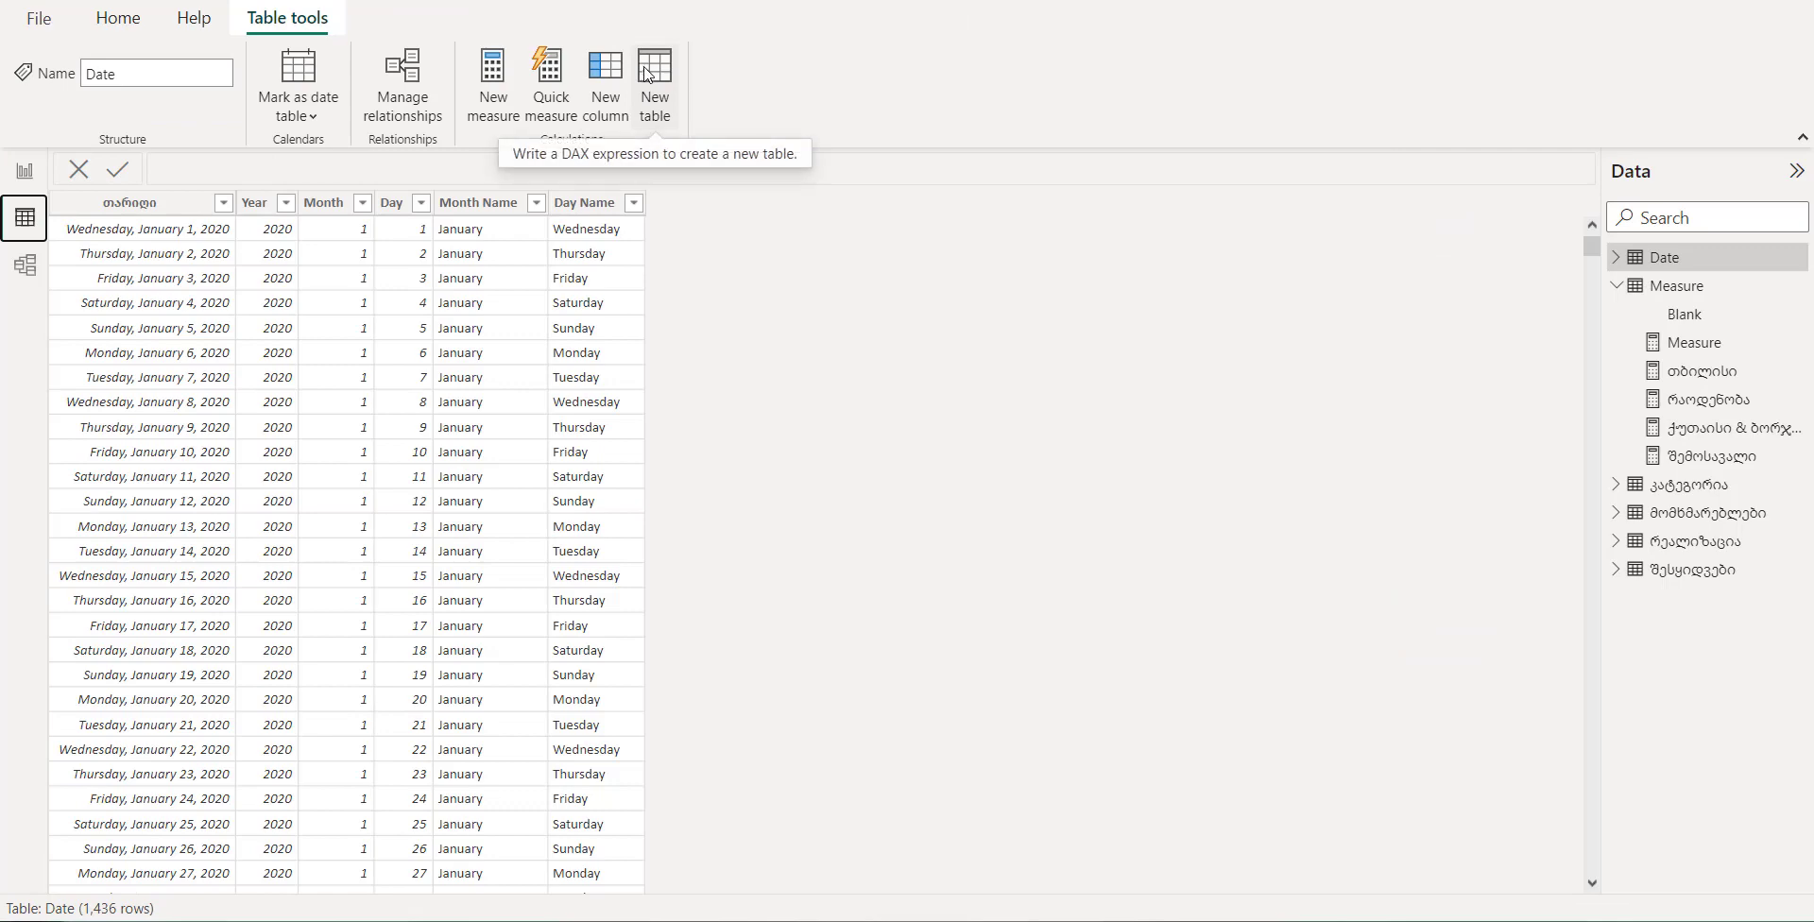
{"action": "left_click", "coordinate": [648, 75]}
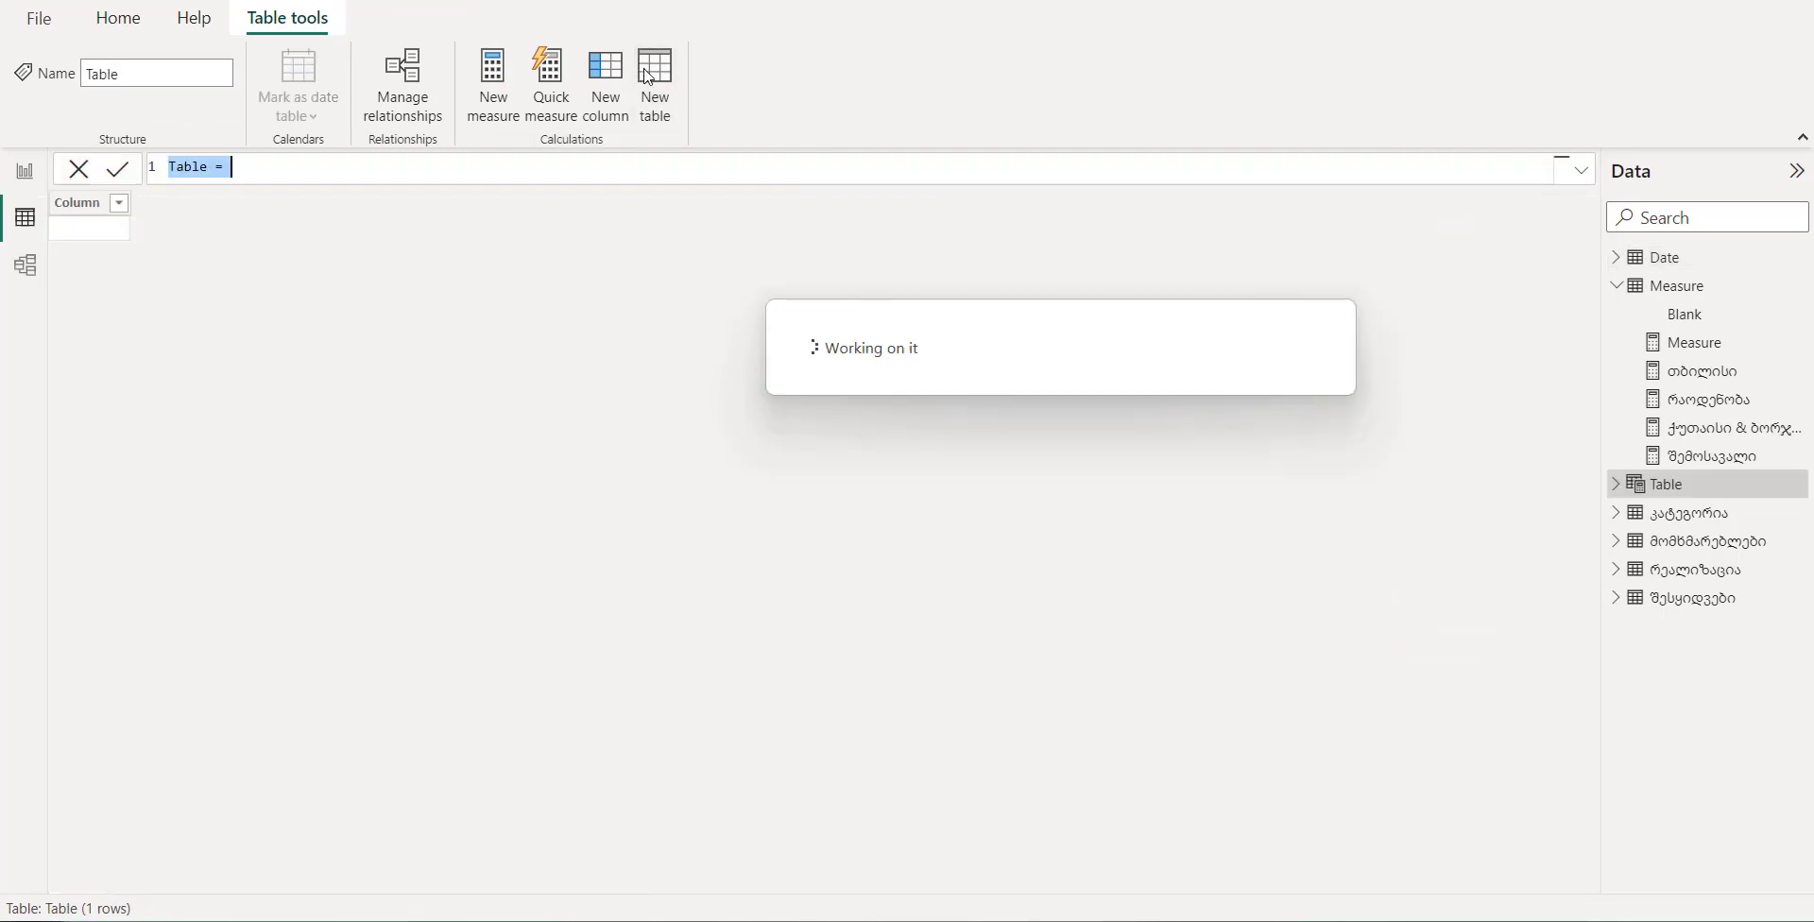
{"action": "left_click", "coordinate": [283, 168]}
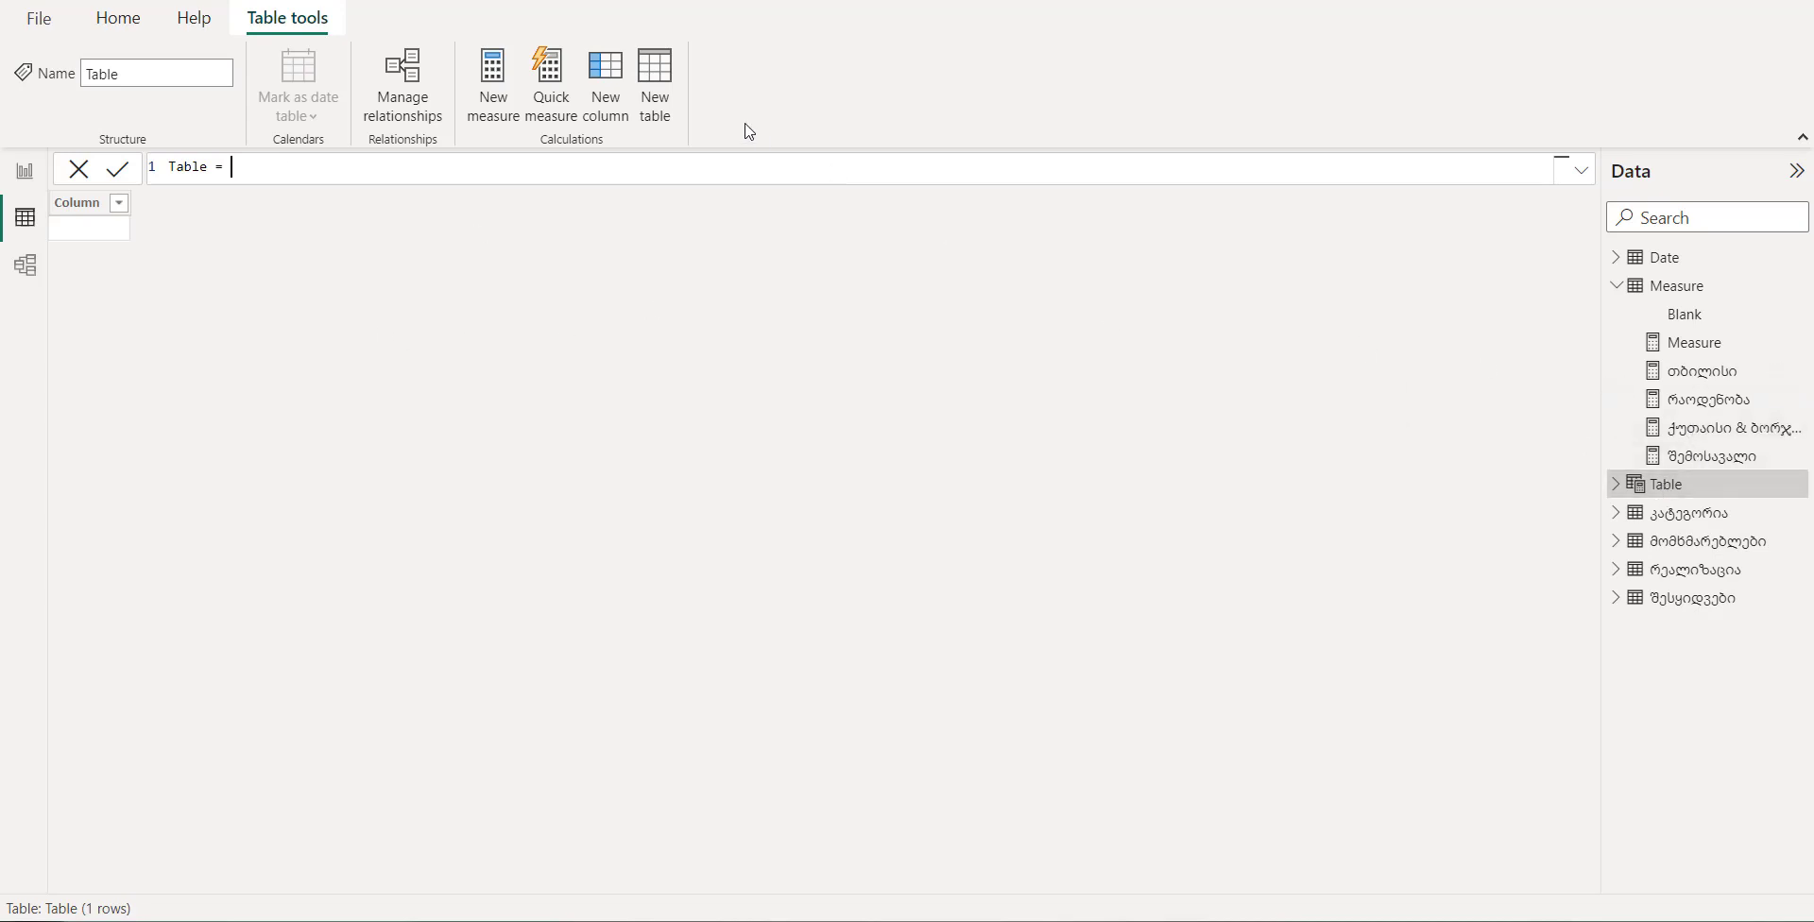
{"action": "key", "text": "shift+Return"}
{"action": "type", "text": "valu"}
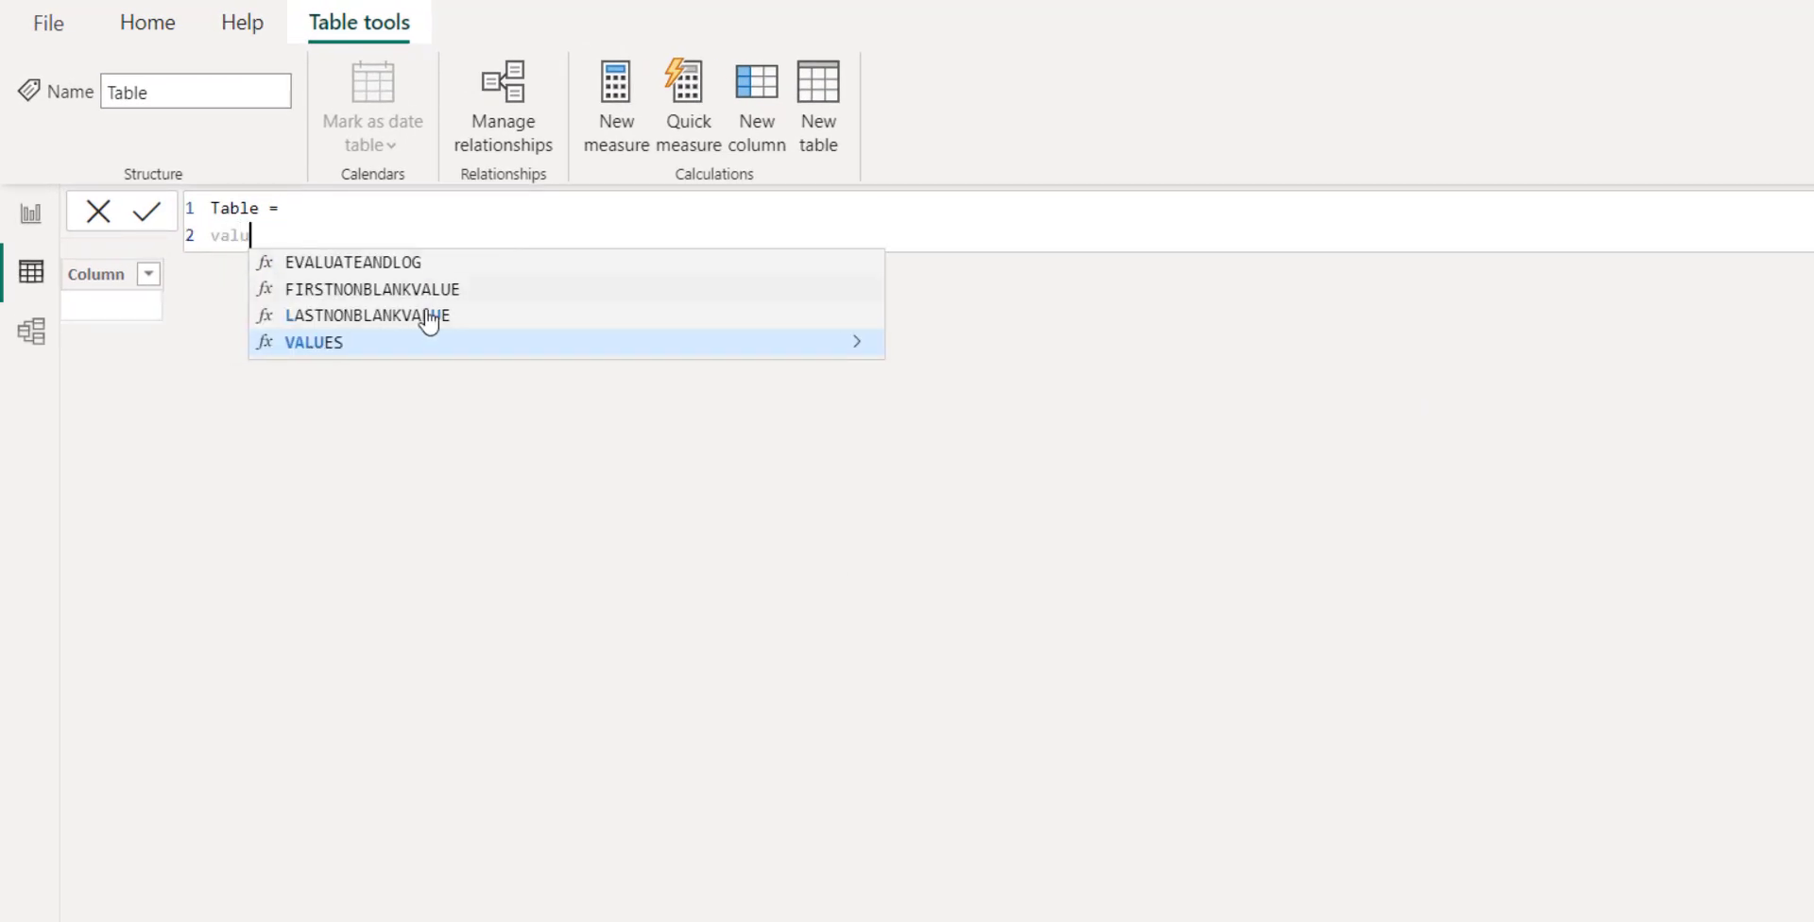
{"action": "left_click", "coordinate": [352, 344]}
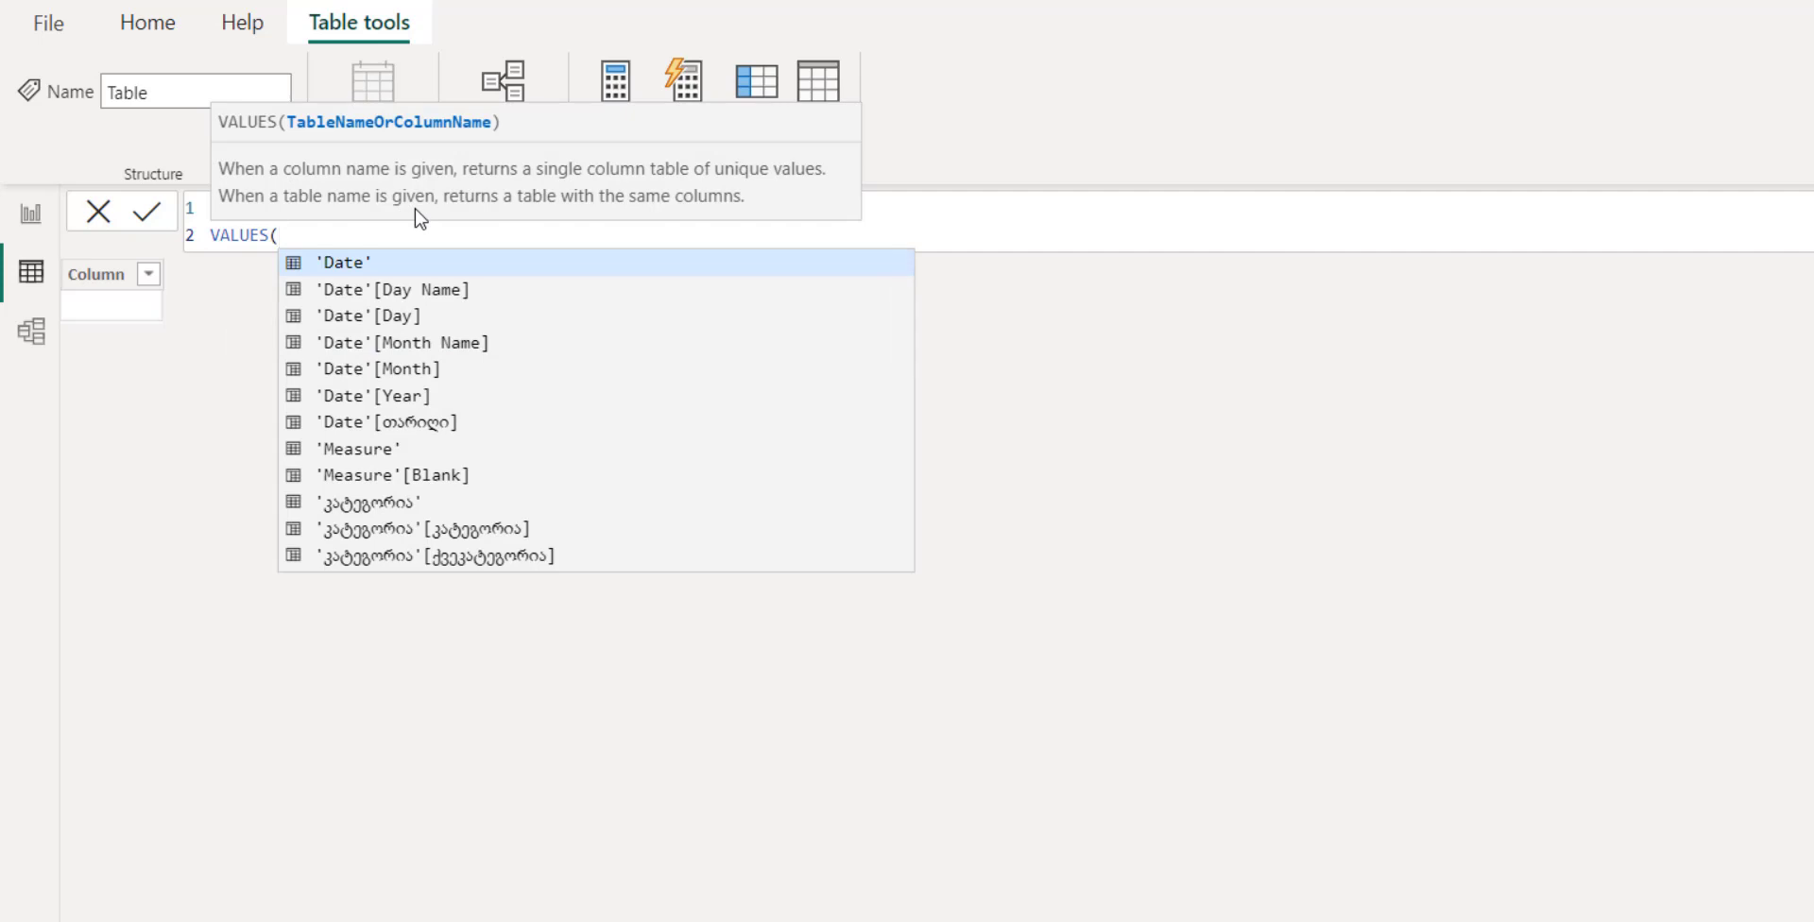
{"action": "type", "text": "'"}
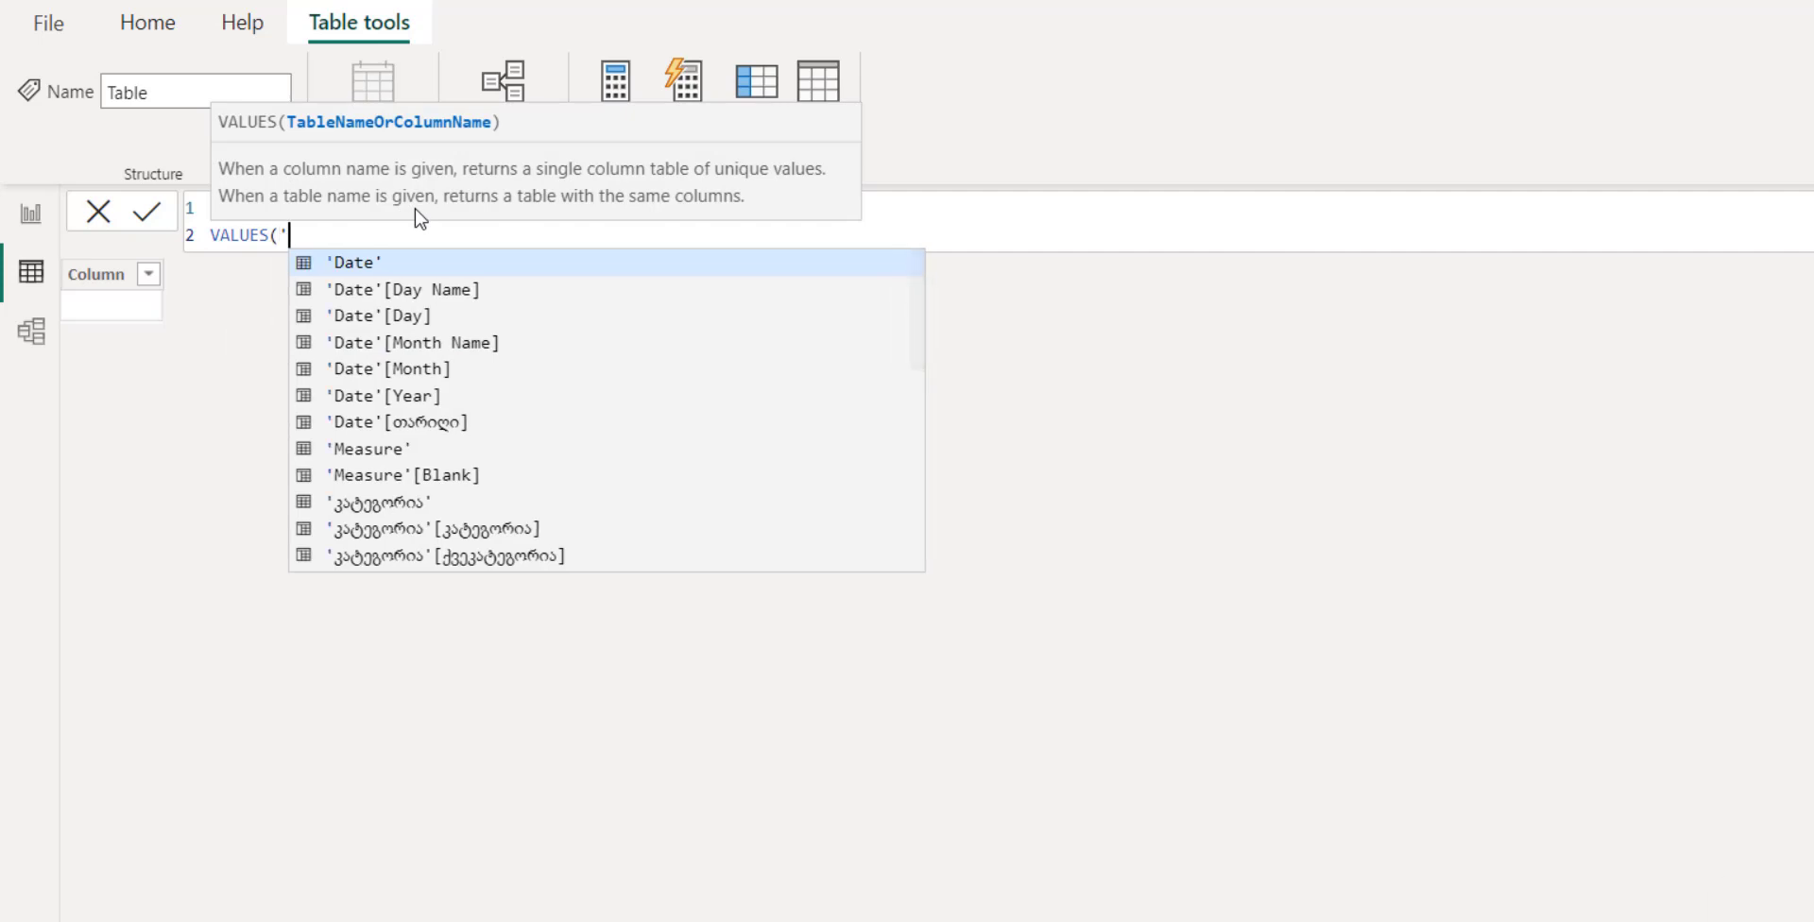
{"action": "type", "text": "შ"}
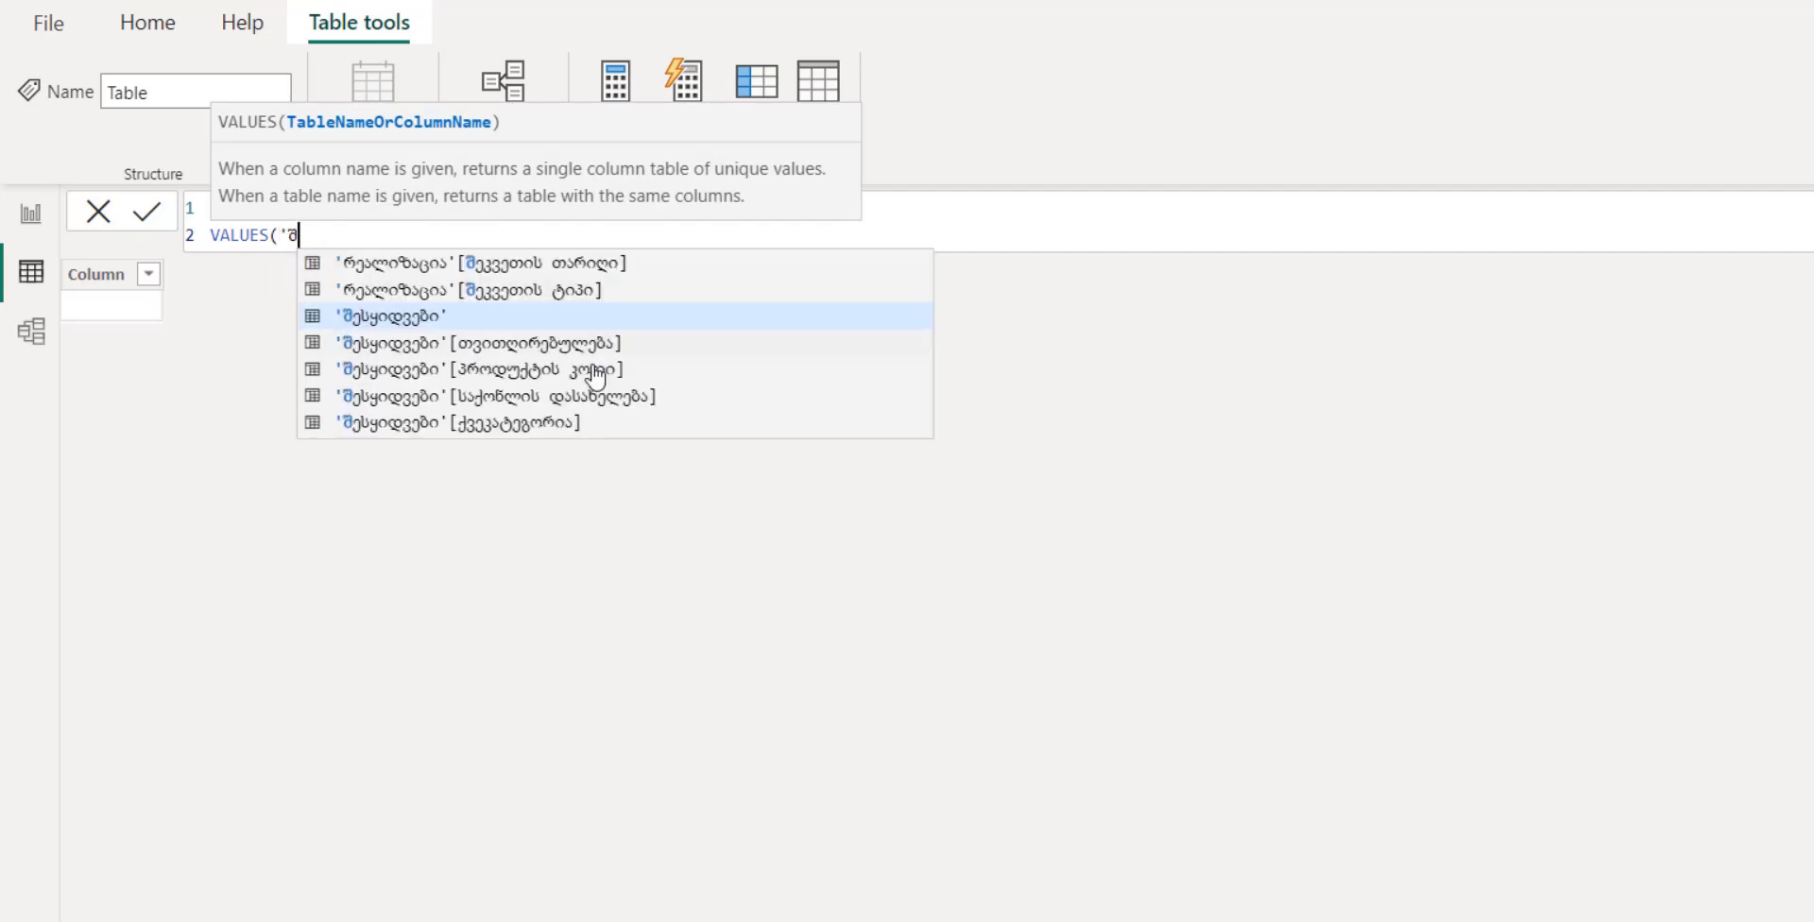
{"action": "left_click", "coordinate": [574, 423]}
{"action": "type", "text": ")"}
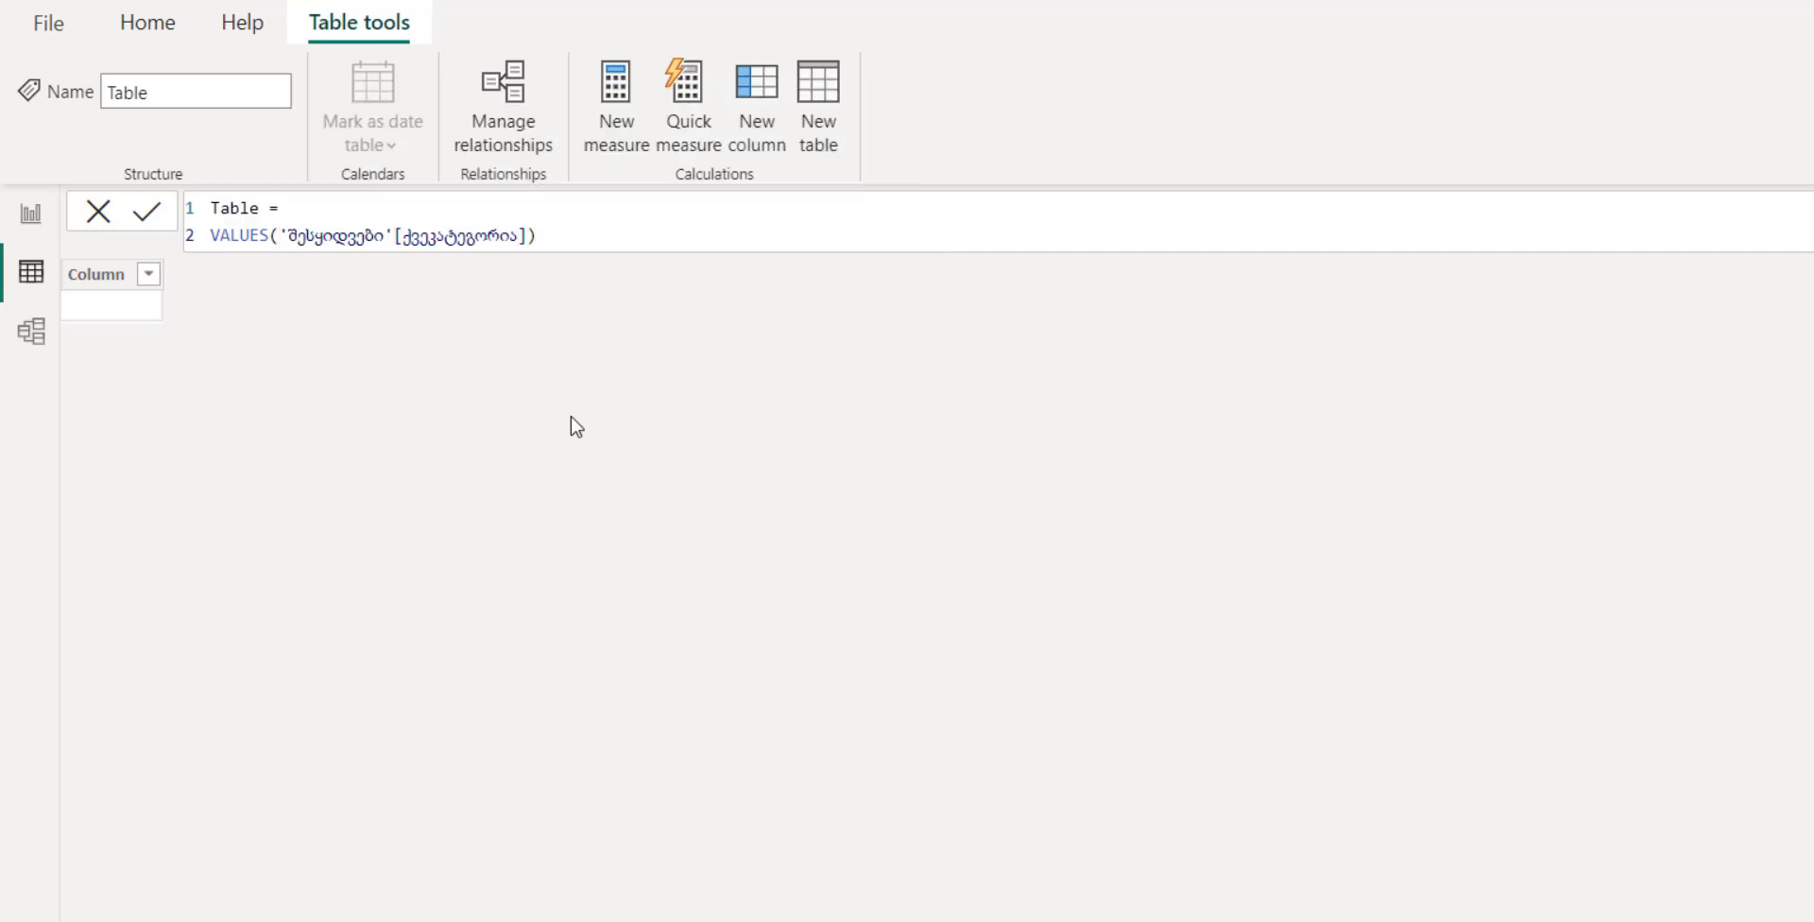
{"action": "key", "text": "Return"}
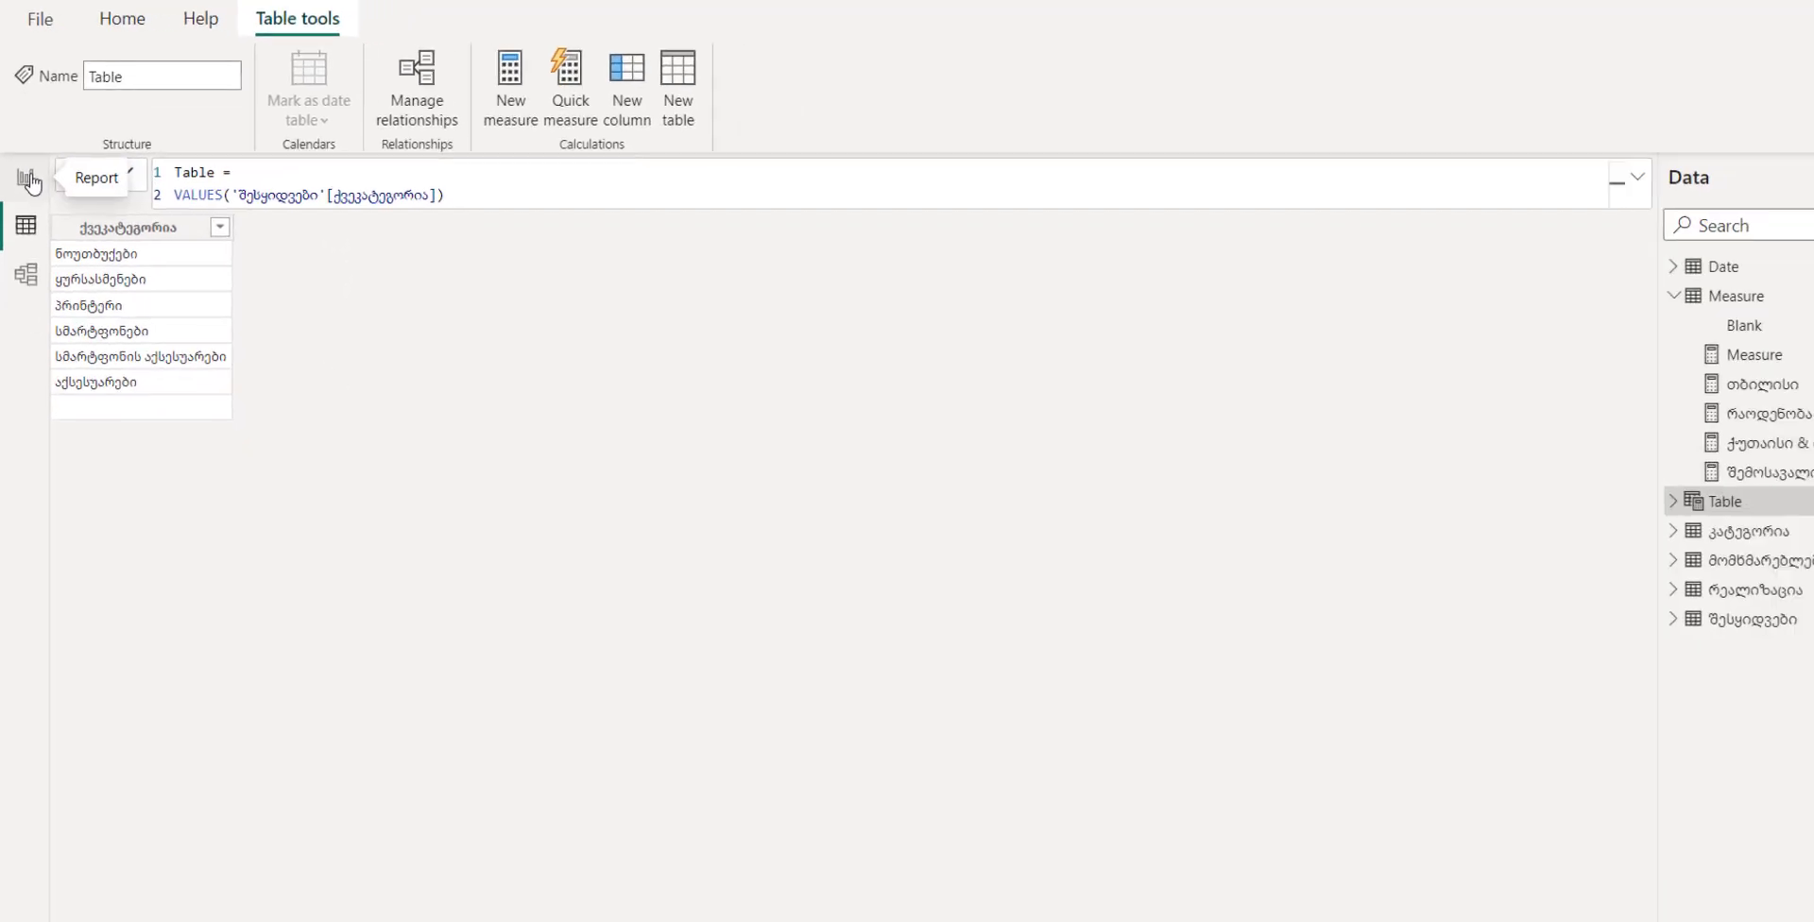
{"action": "left_click", "coordinate": [27, 179]}
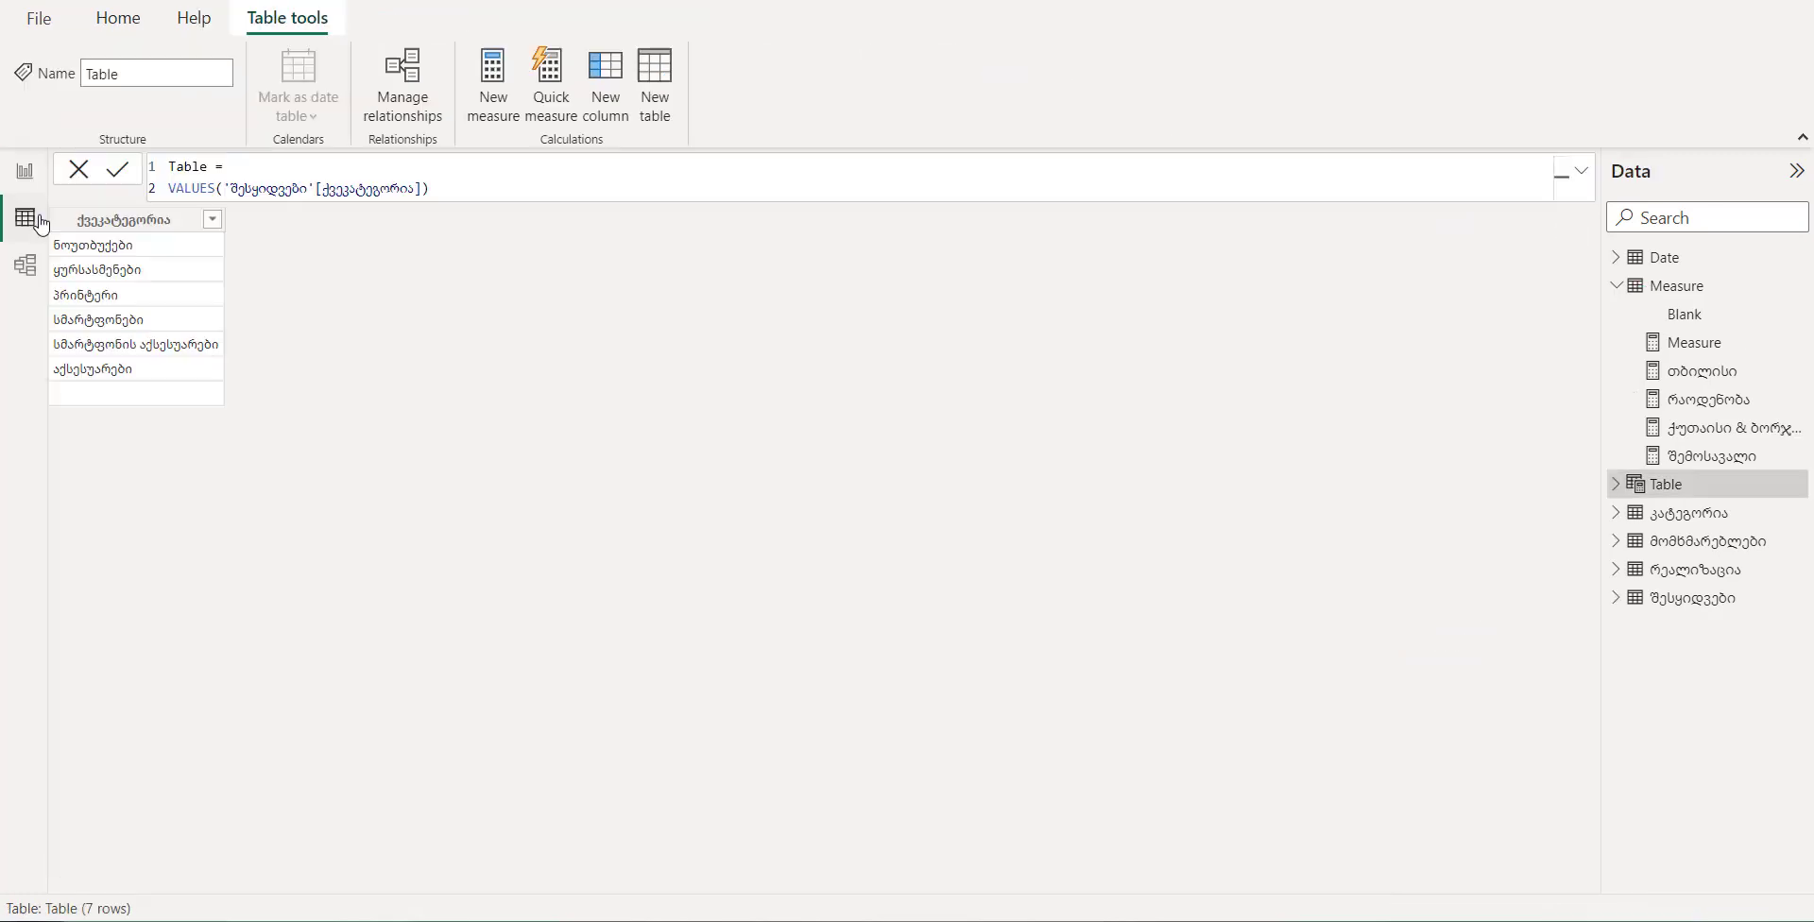
Inspect the rows of the calculated table in the data view, and review the measure's VALUES formula in the report view
{"action": "left_click", "coordinate": [34, 216]}
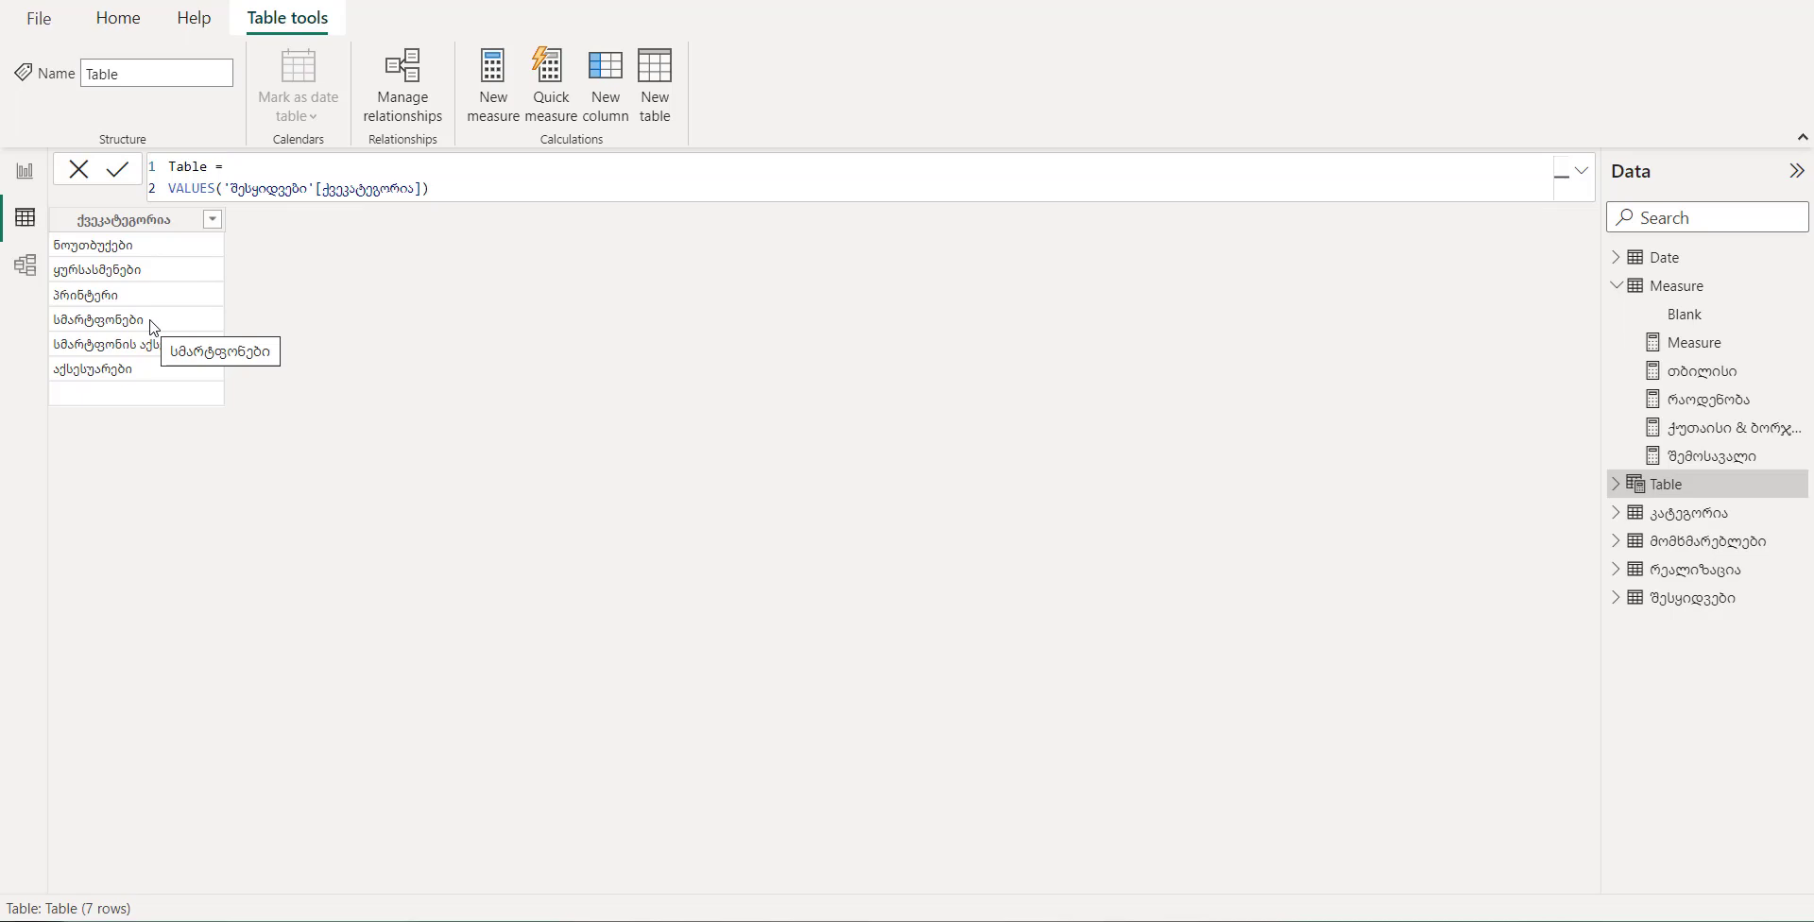
{"action": "left_click", "coordinate": [22, 175]}
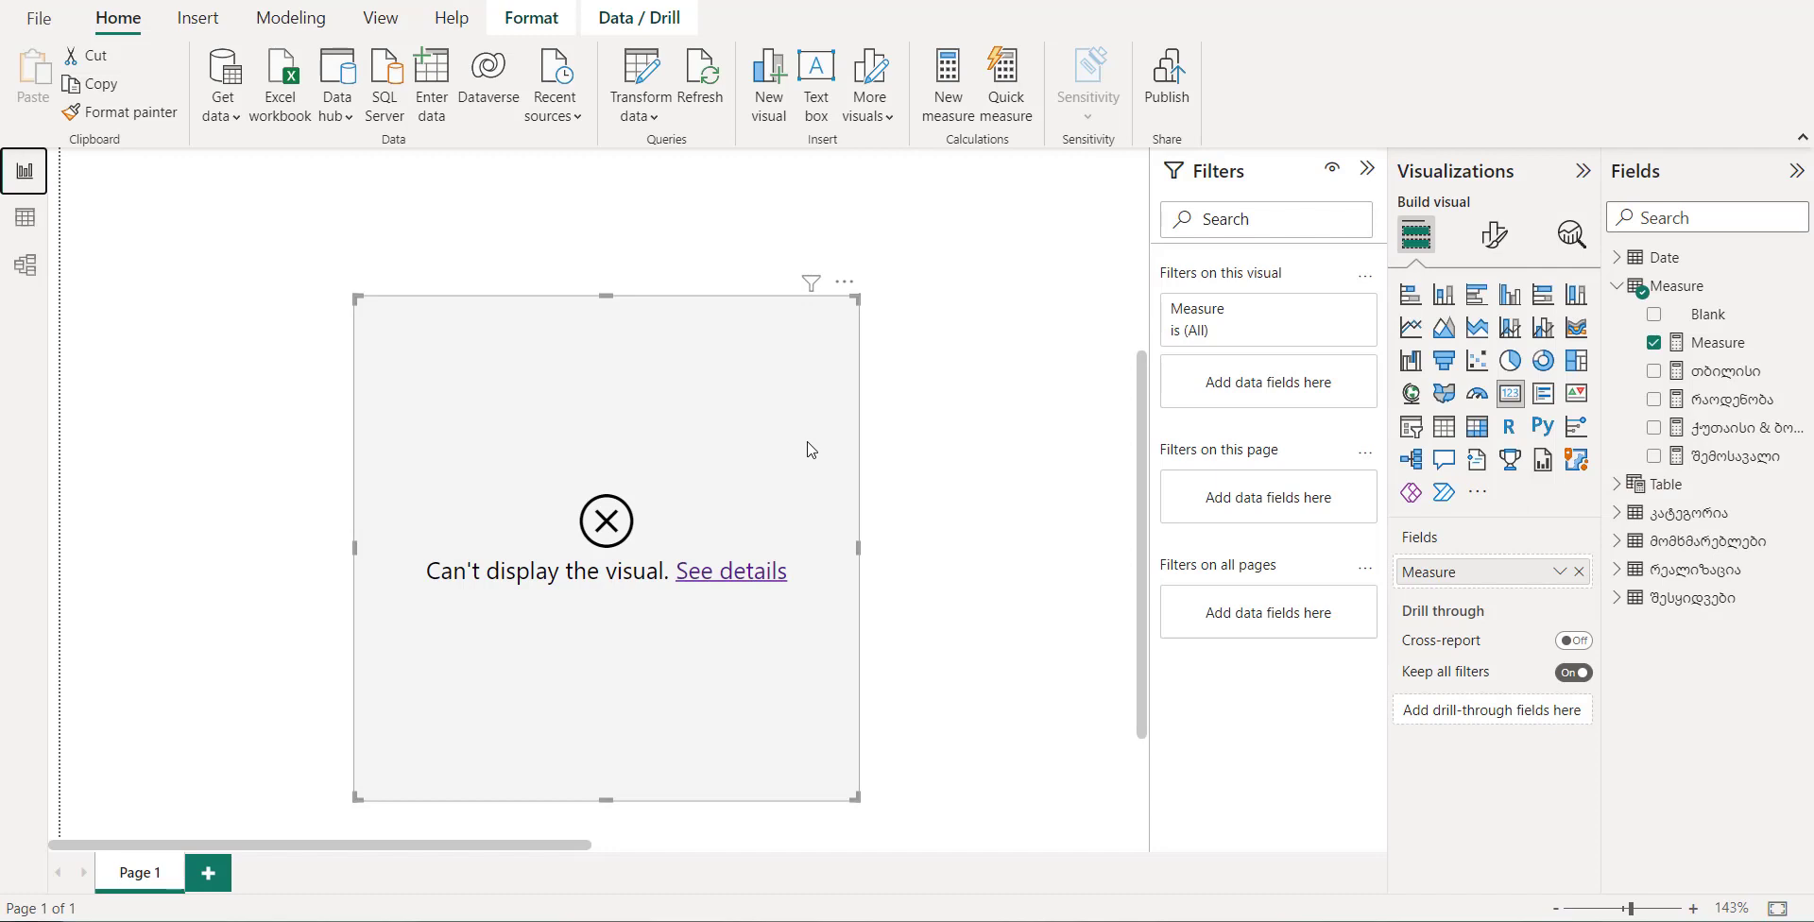
{"action": "left_click", "coordinate": [1739, 346]}
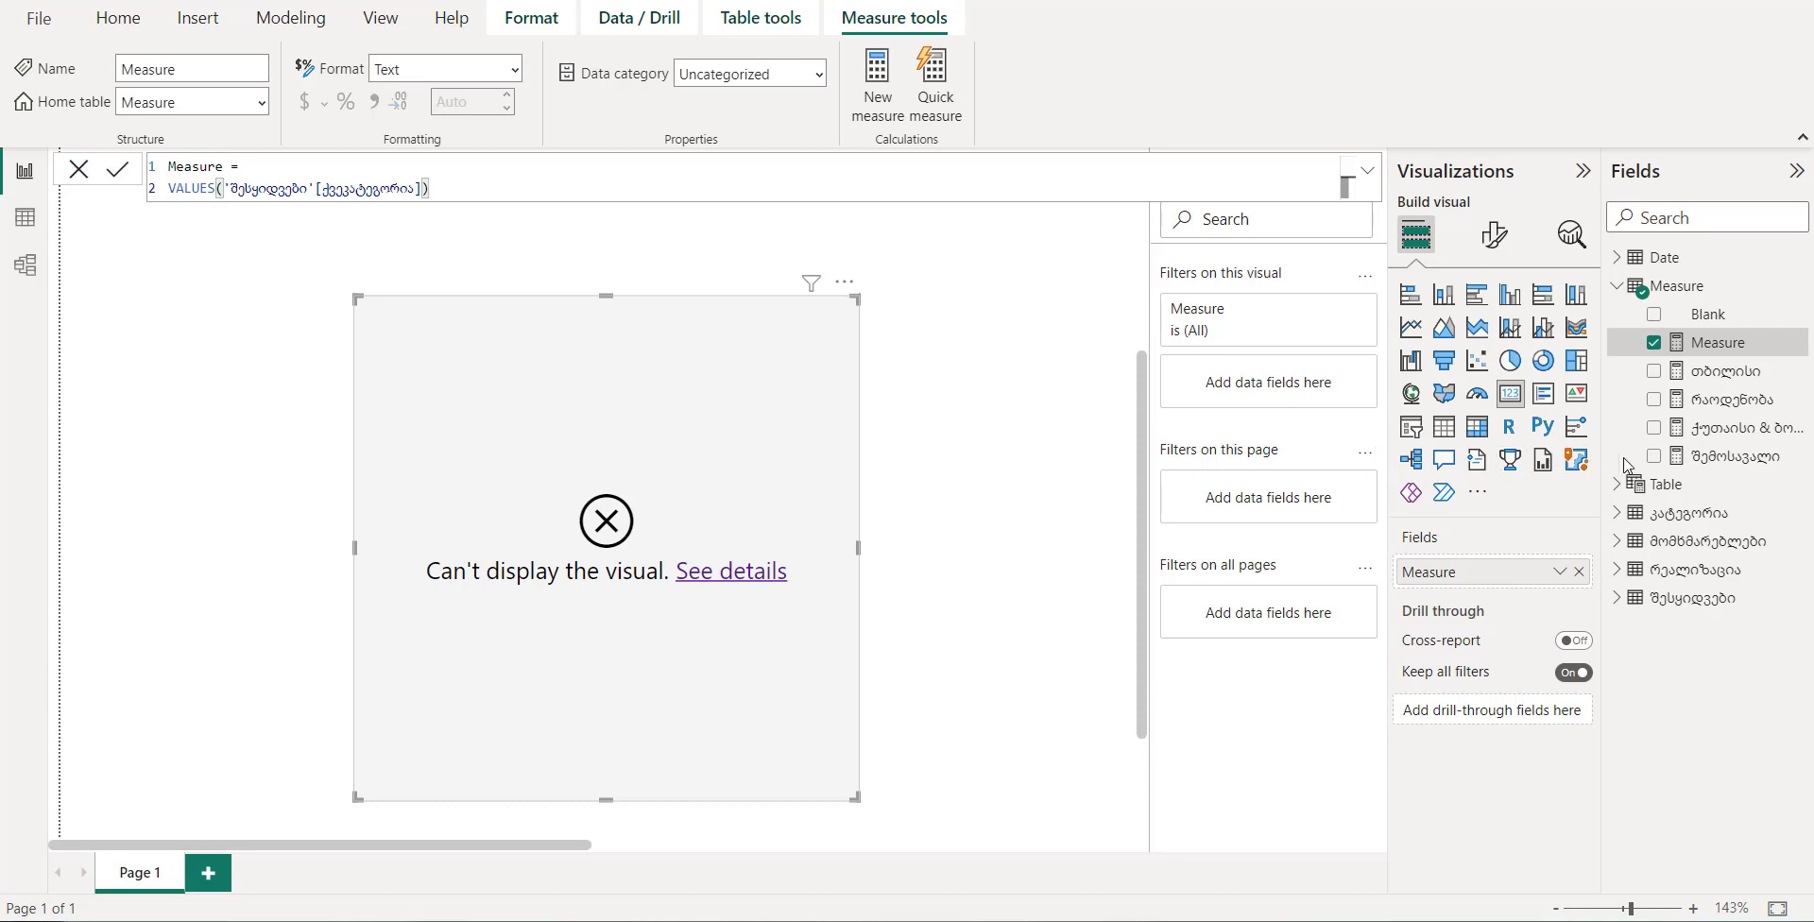
Delete the calculated table named Table from the model
{"action": "left_click", "coordinate": [1706, 487]}
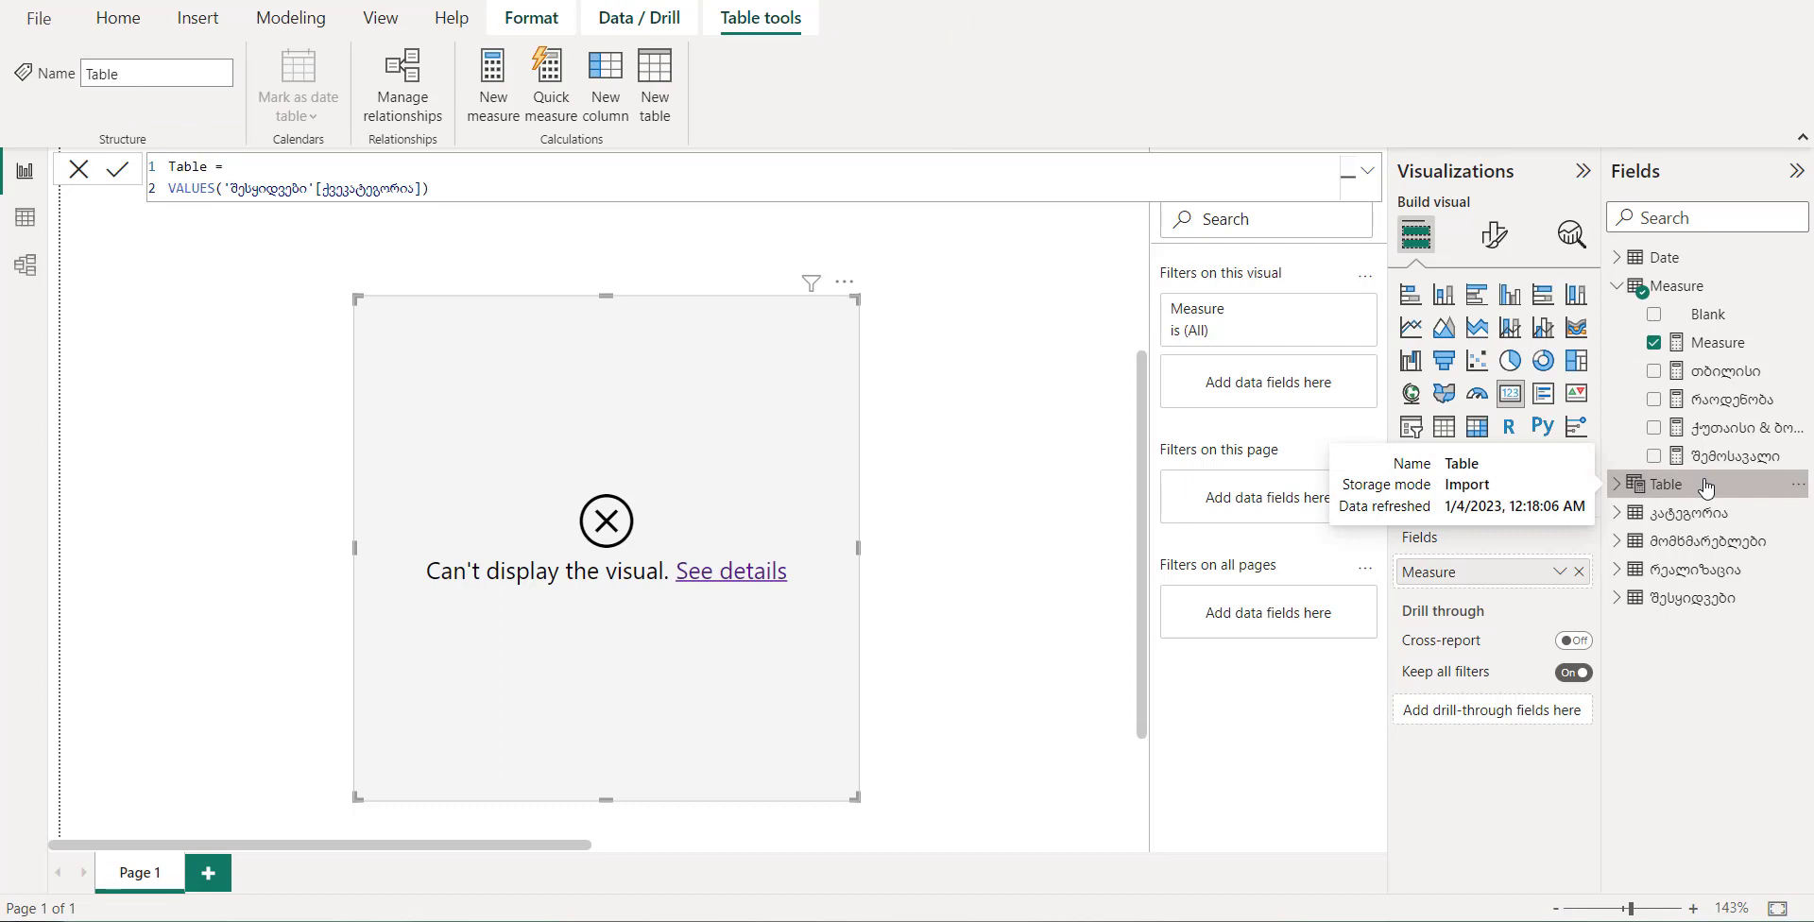
{"action": "left_click", "coordinate": [1798, 485]}
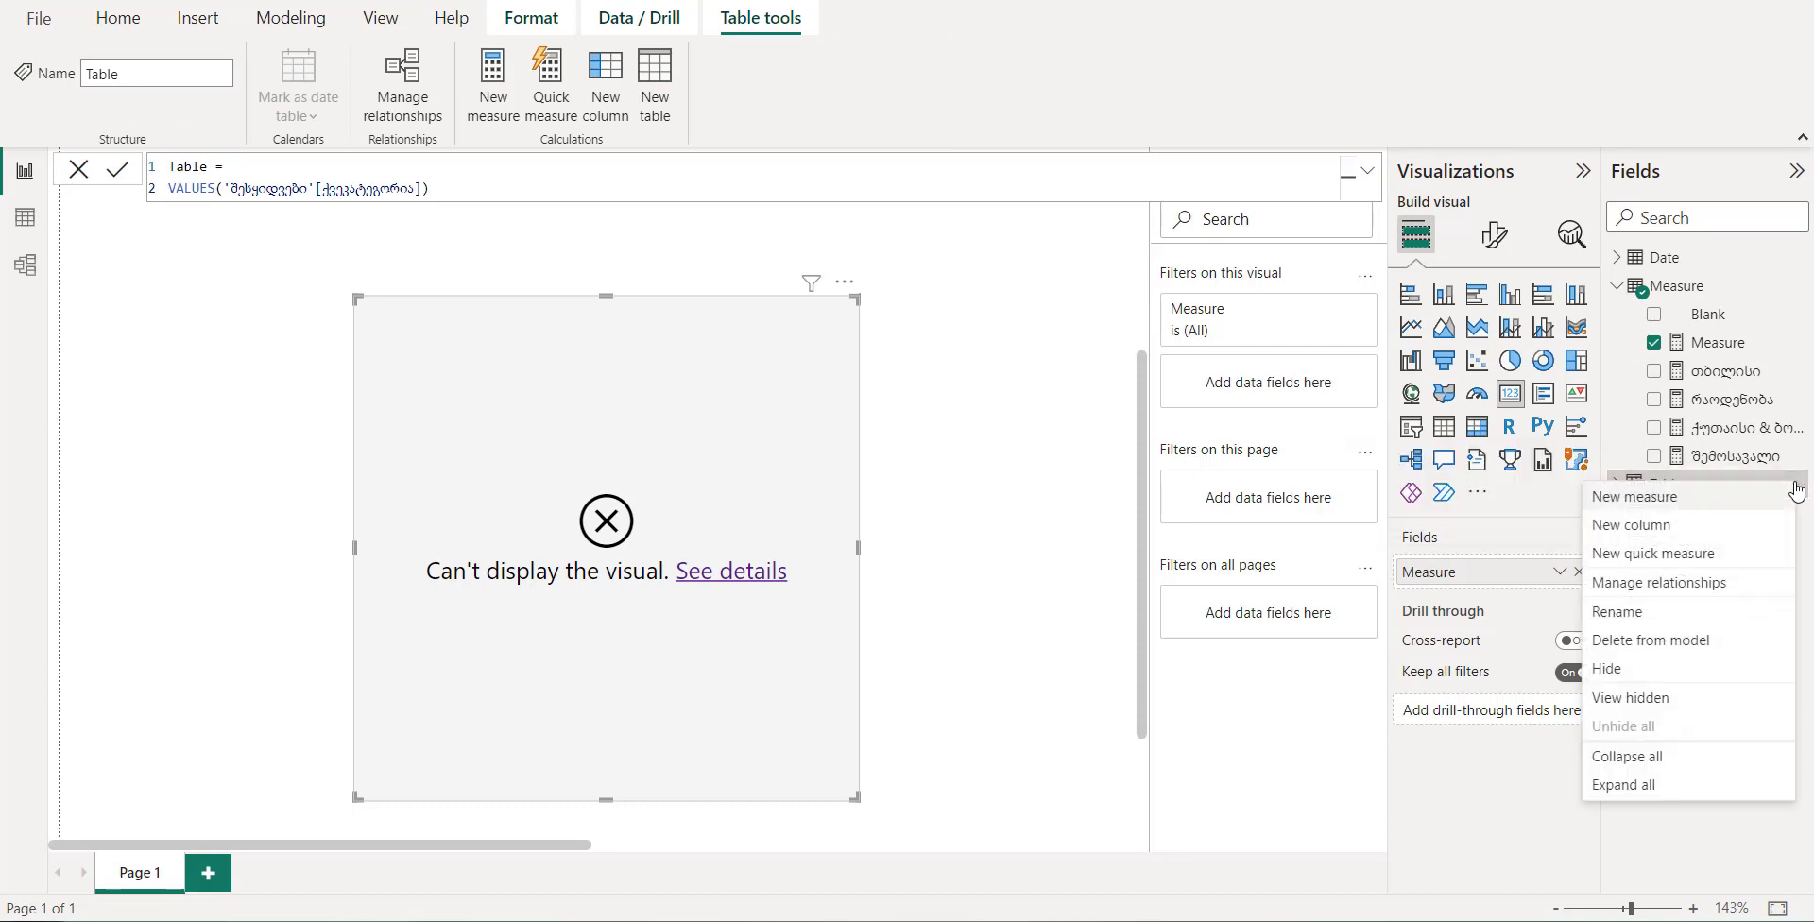
{"action": "left_click", "coordinate": [1673, 645]}
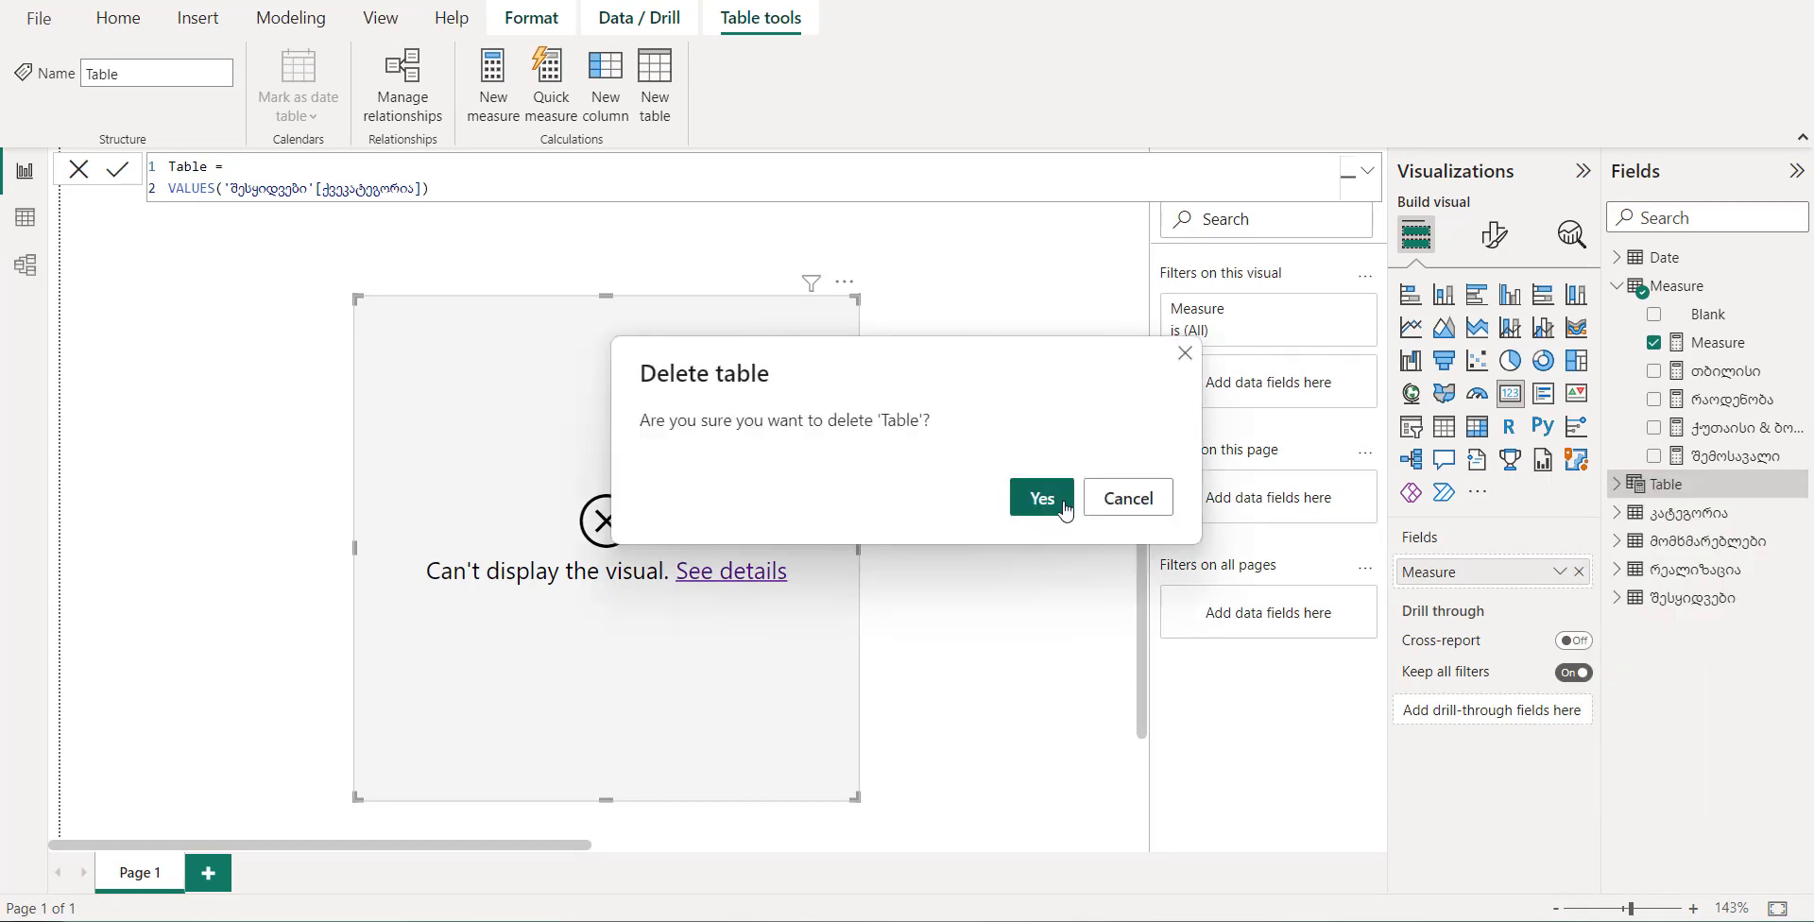
{"action": "left_click", "coordinate": [1065, 511]}
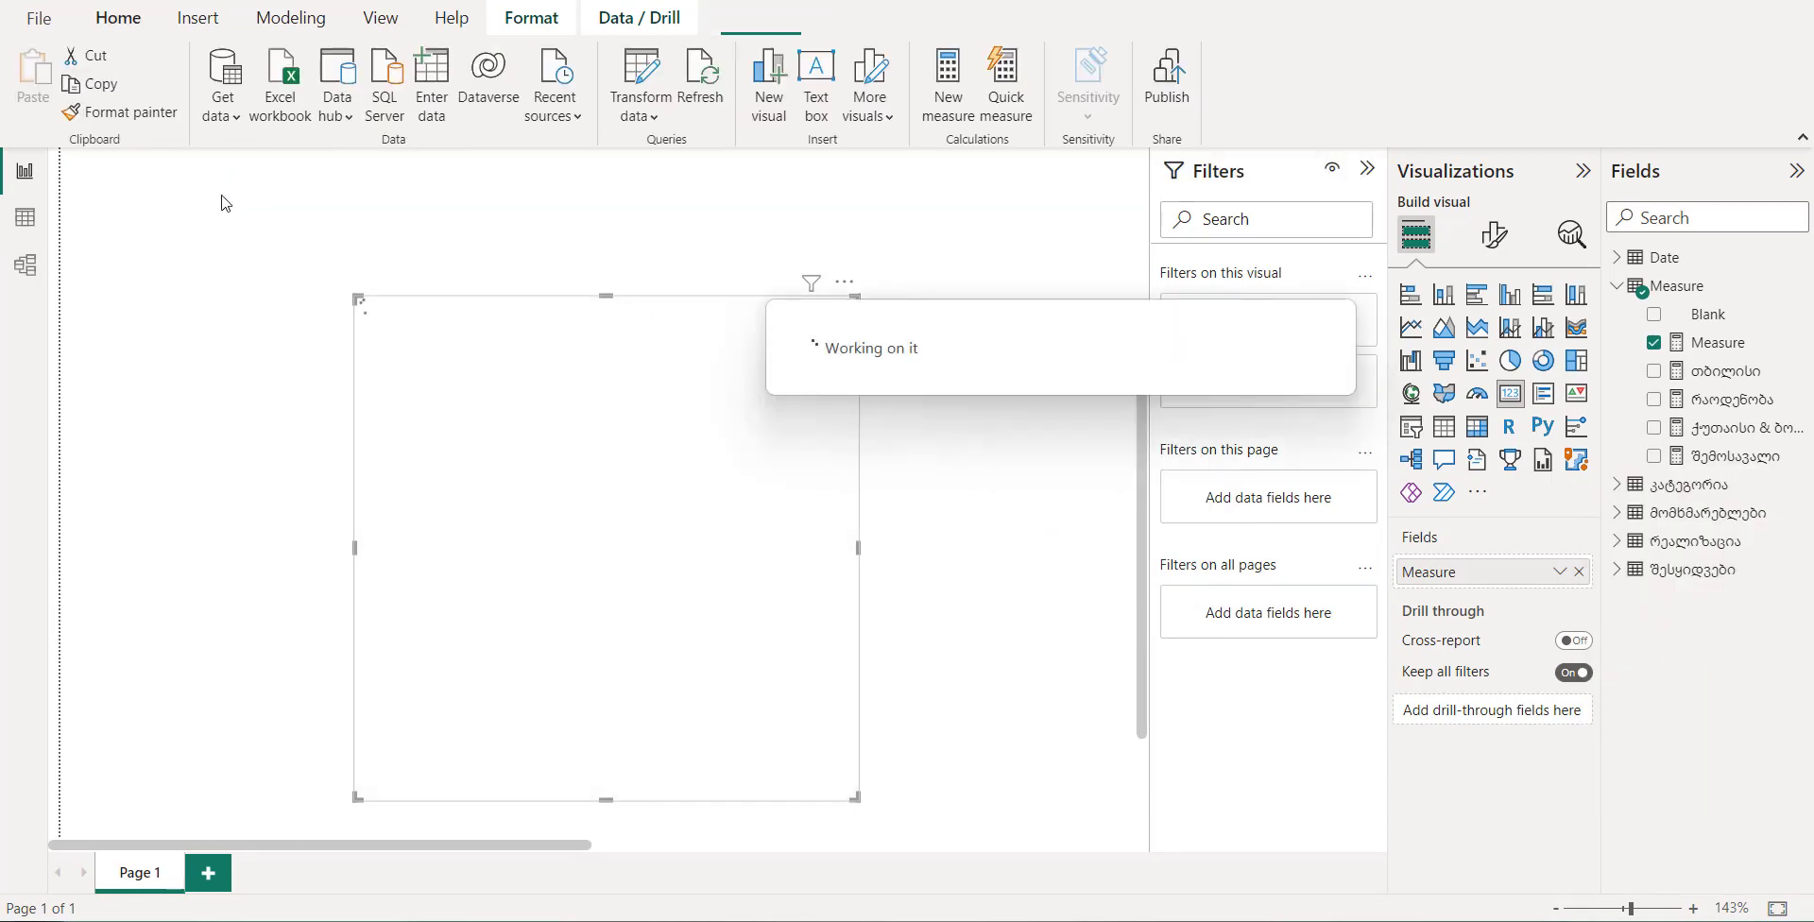
Wrap the measure's formula in COUNTROWS so it reads COUNTROWS(VALUES('შესყიდვები'[ქვეკატეგორია]))
{"action": "left_click", "coordinate": [1743, 345]}
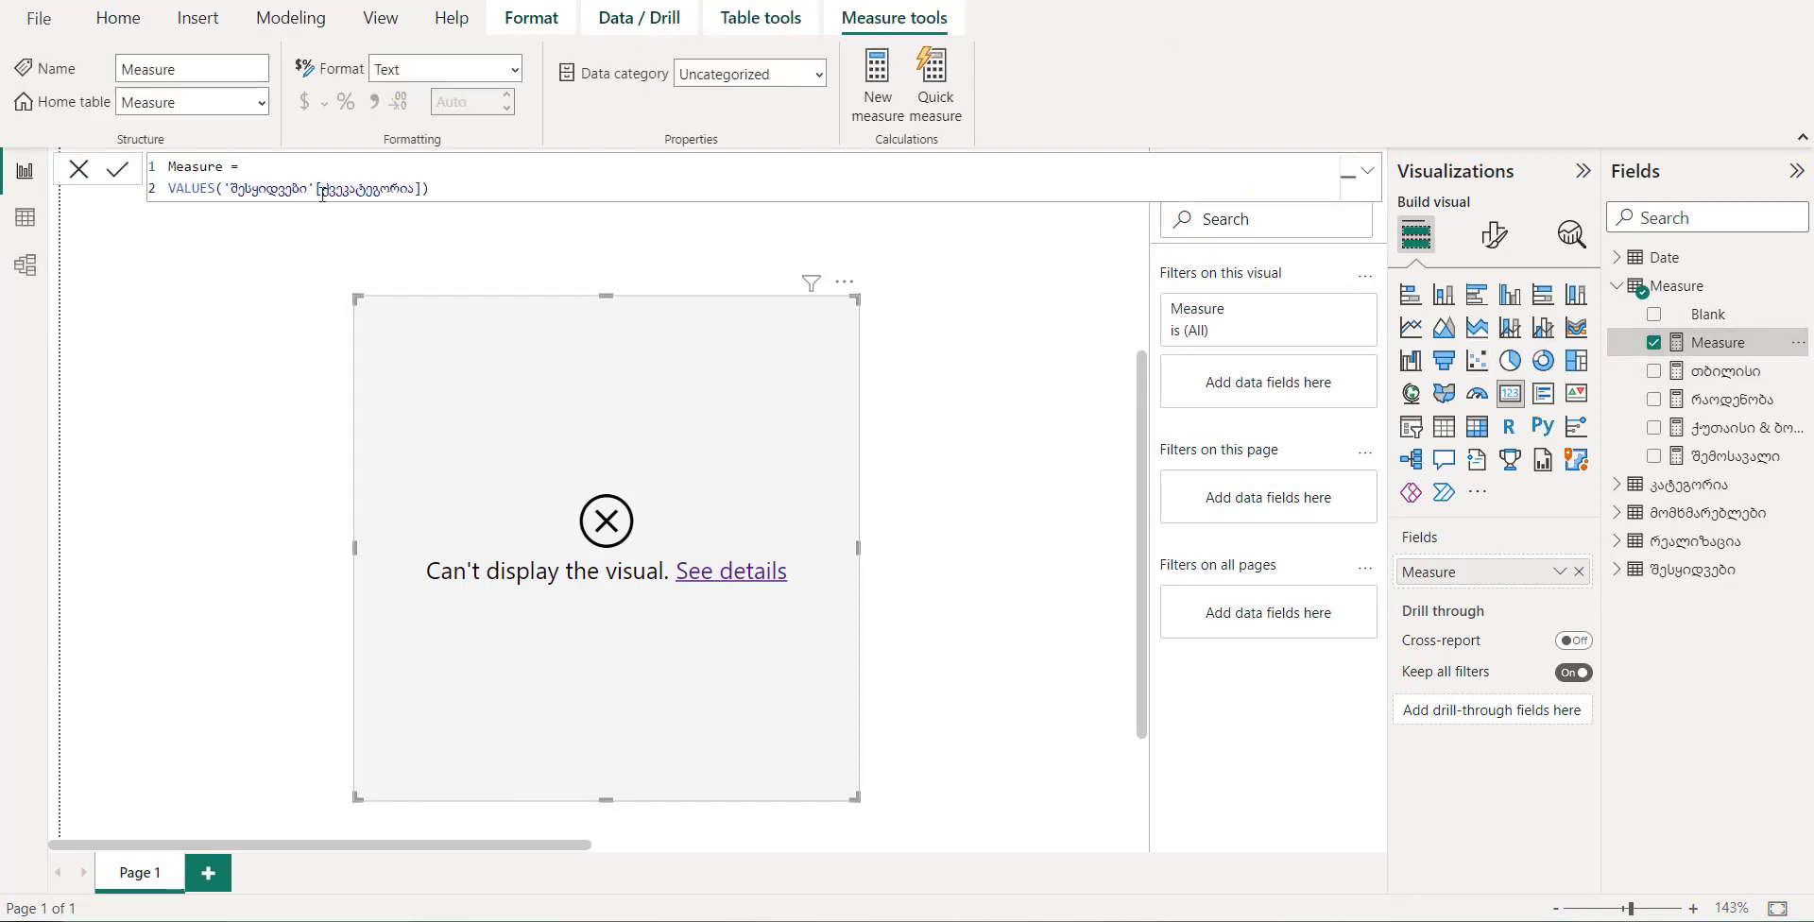
{"action": "double_click", "coordinate": [171, 188]}
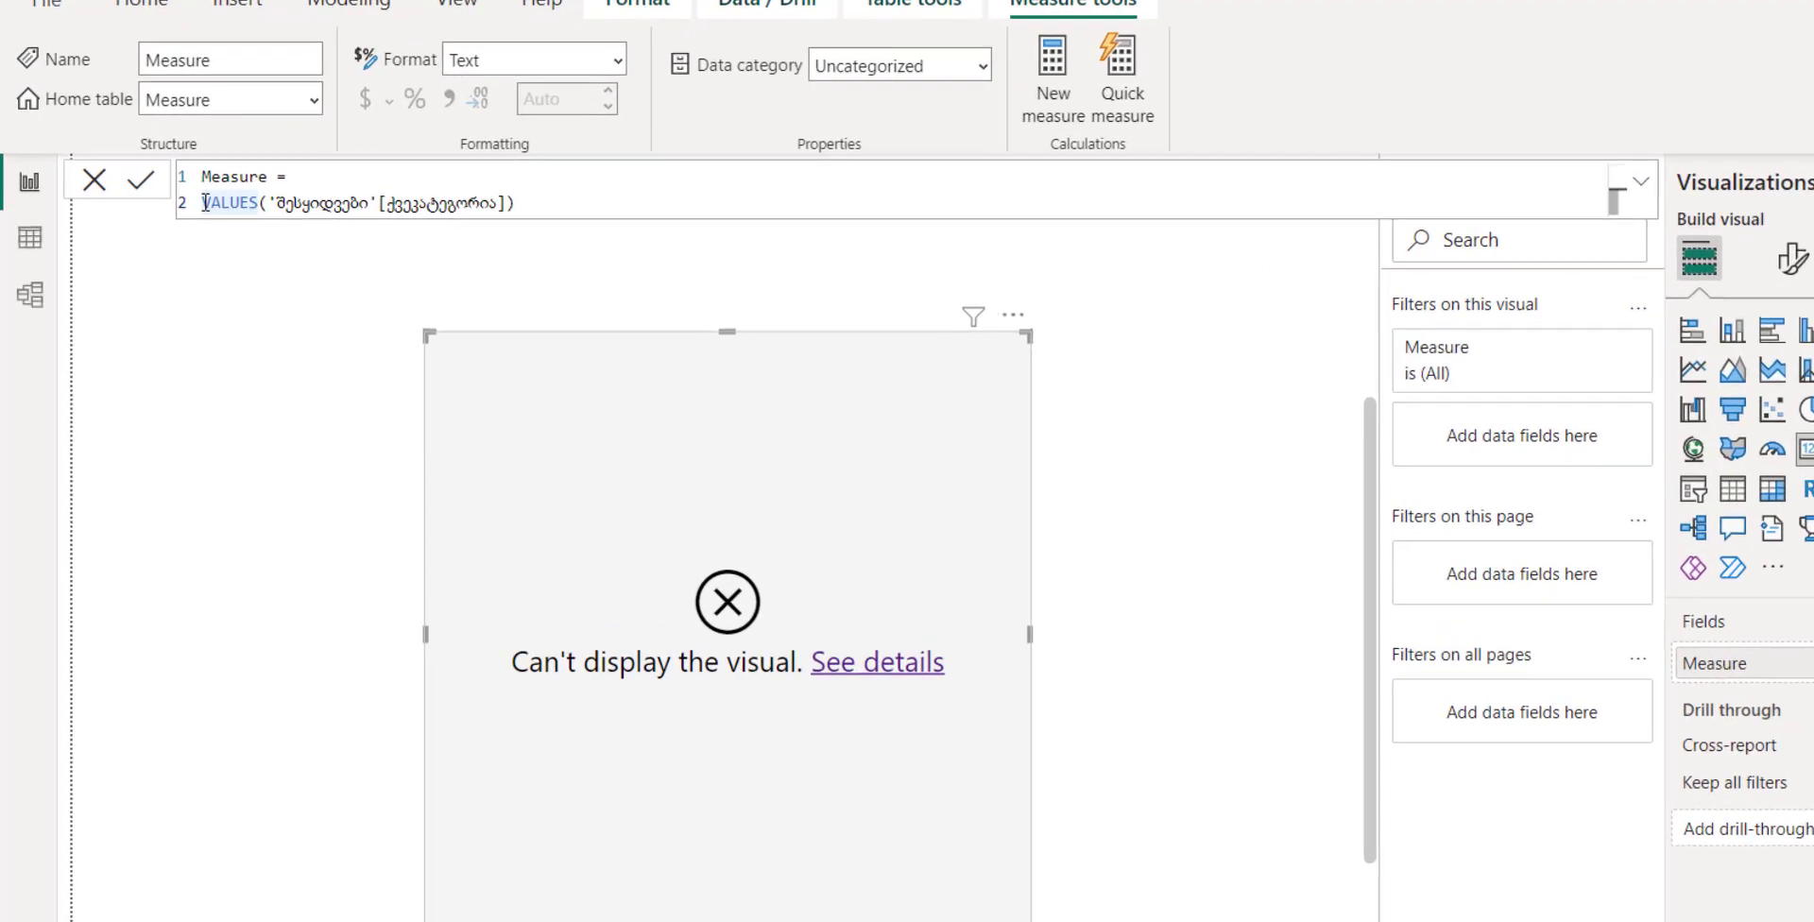
{"action": "type", "text": "Coun"}
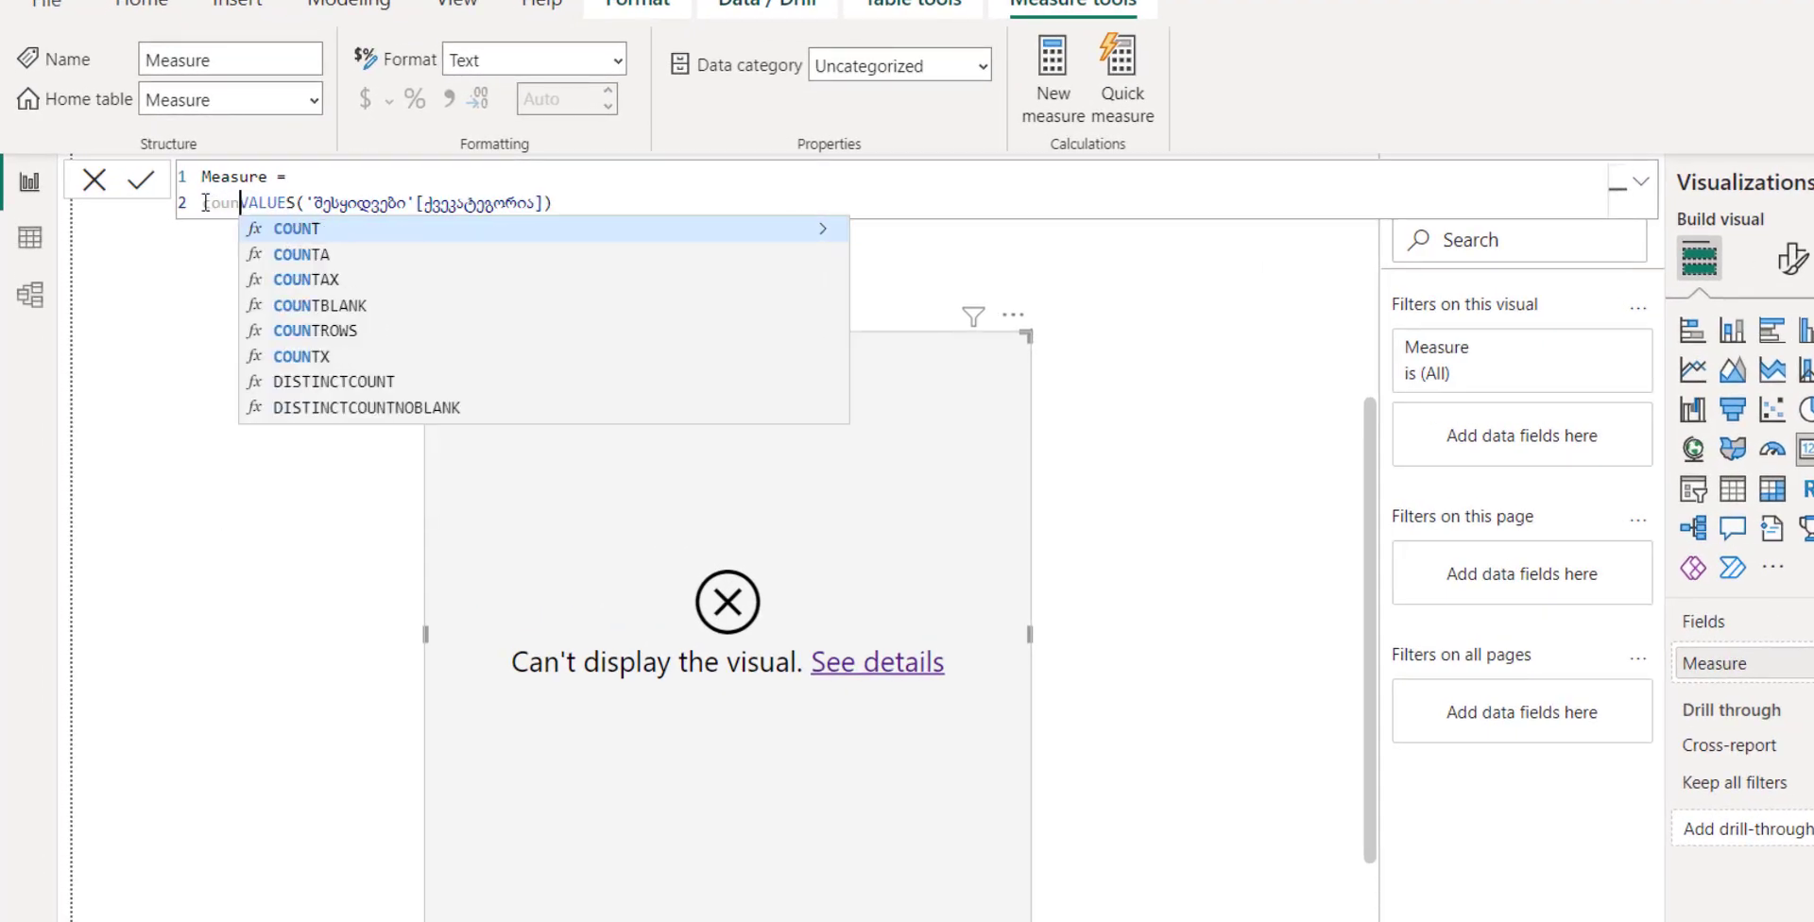
{"action": "left_click", "coordinate": [373, 333]}
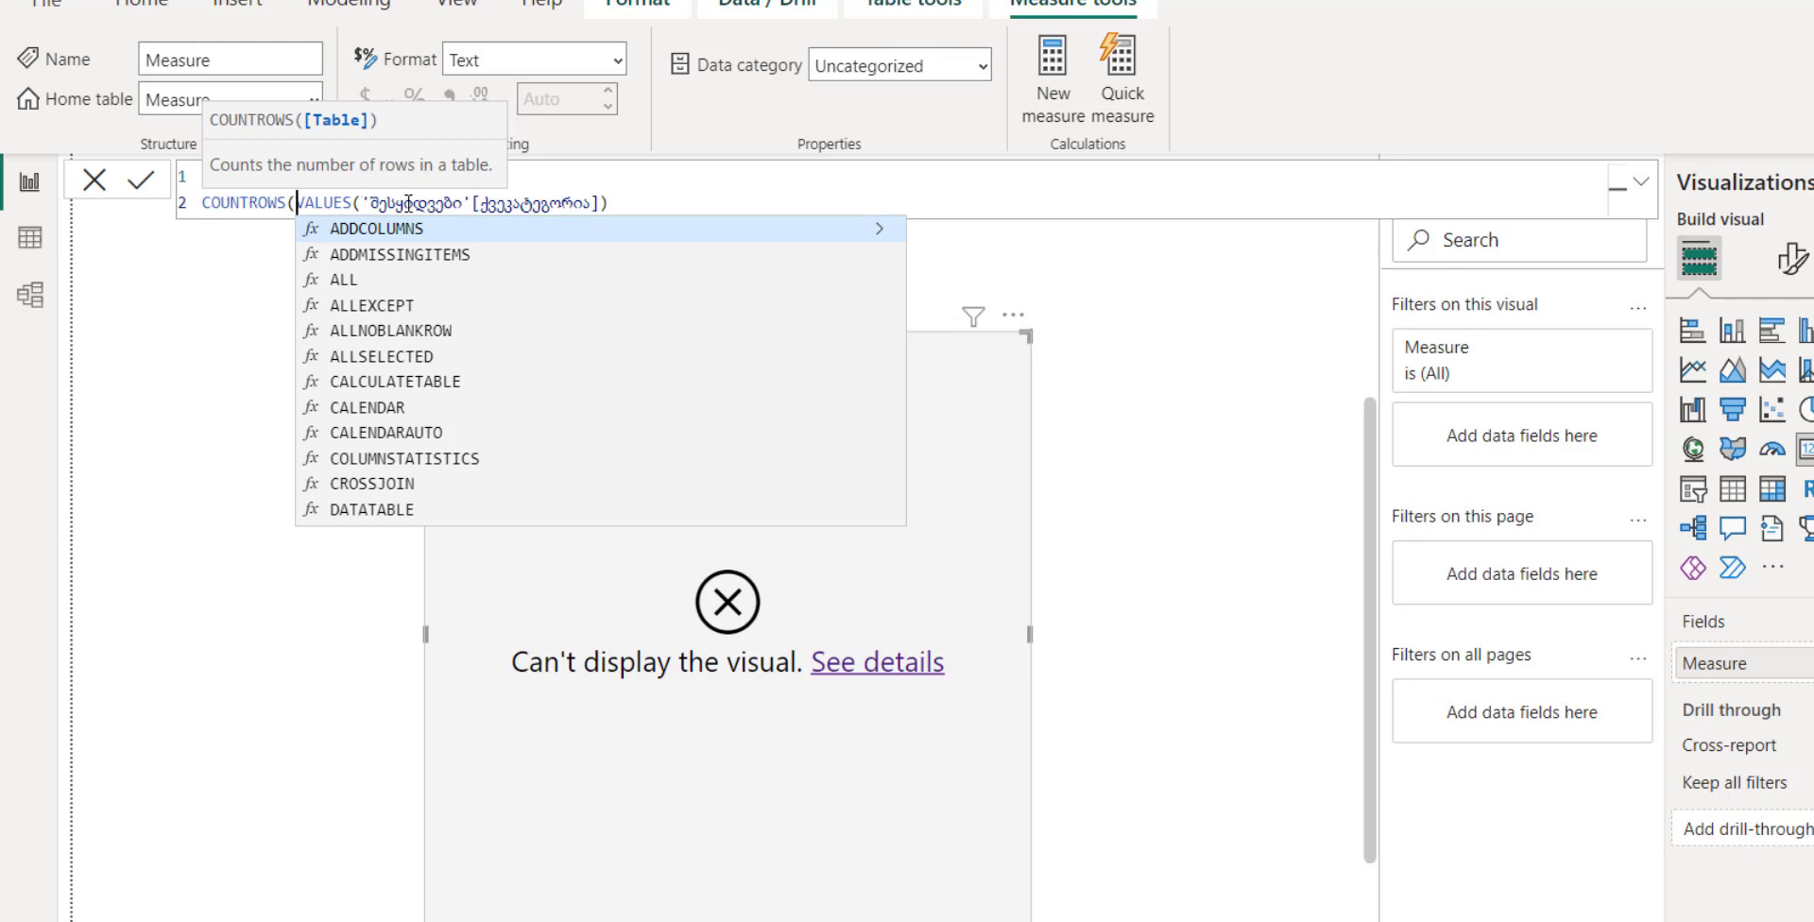
{"action": "left_click", "coordinate": [631, 195]}
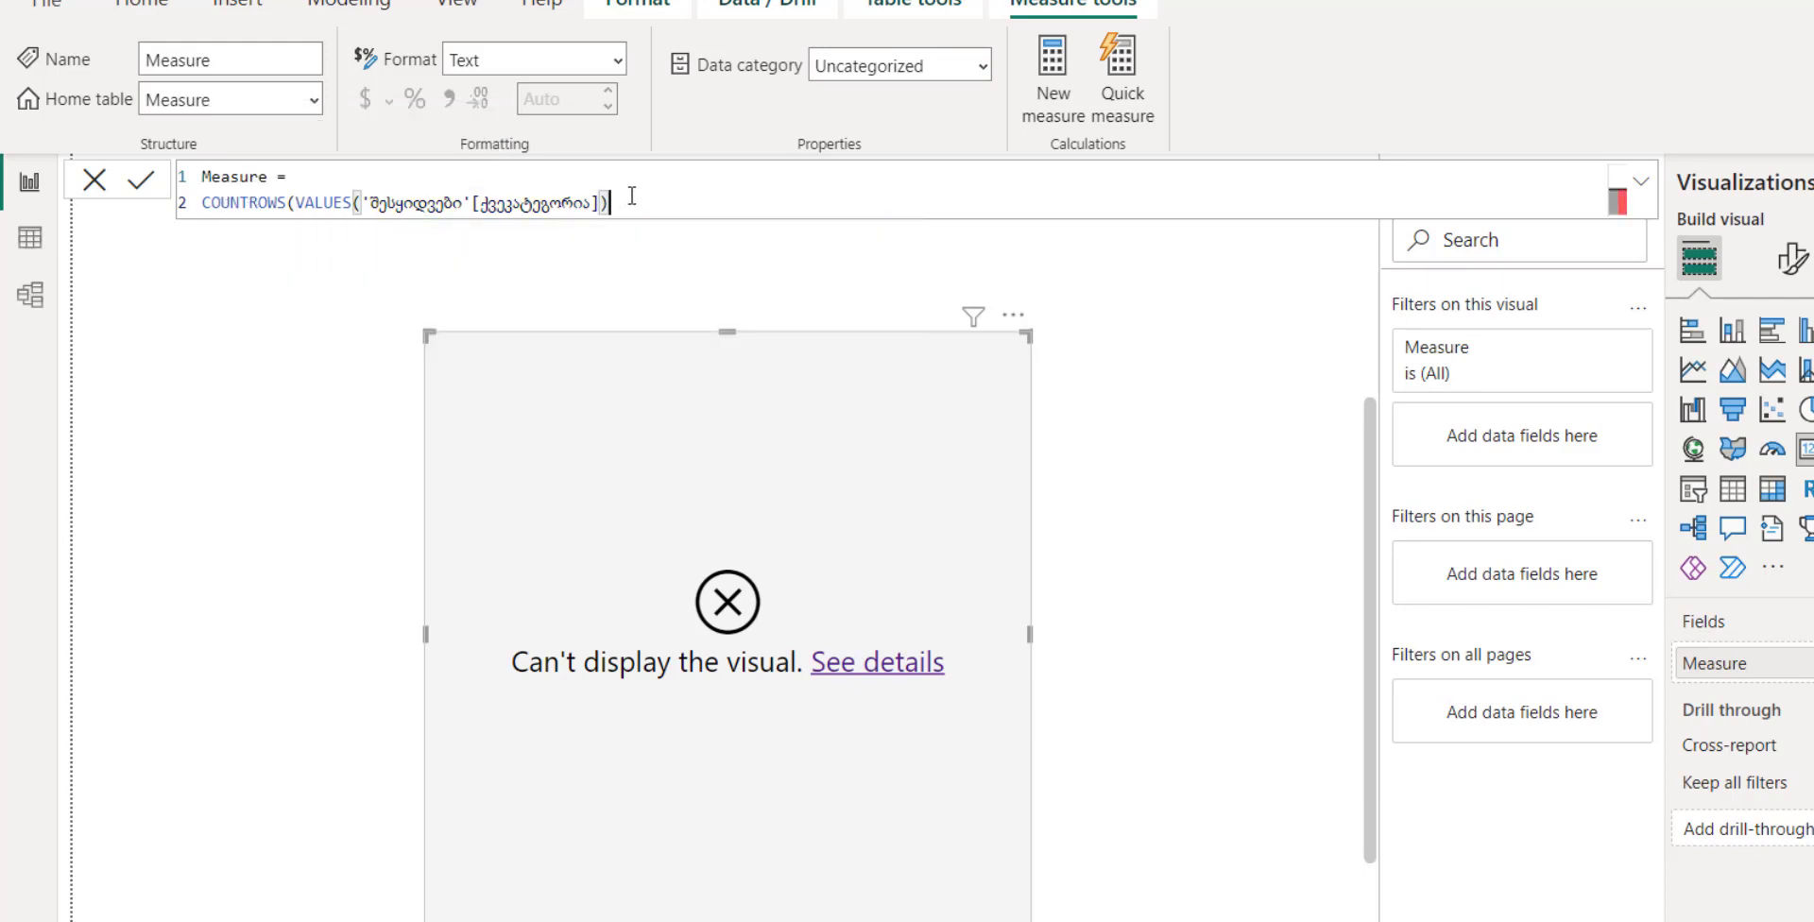
{"action": "type", "text": ")"}
{"action": "key", "text": "Return"}
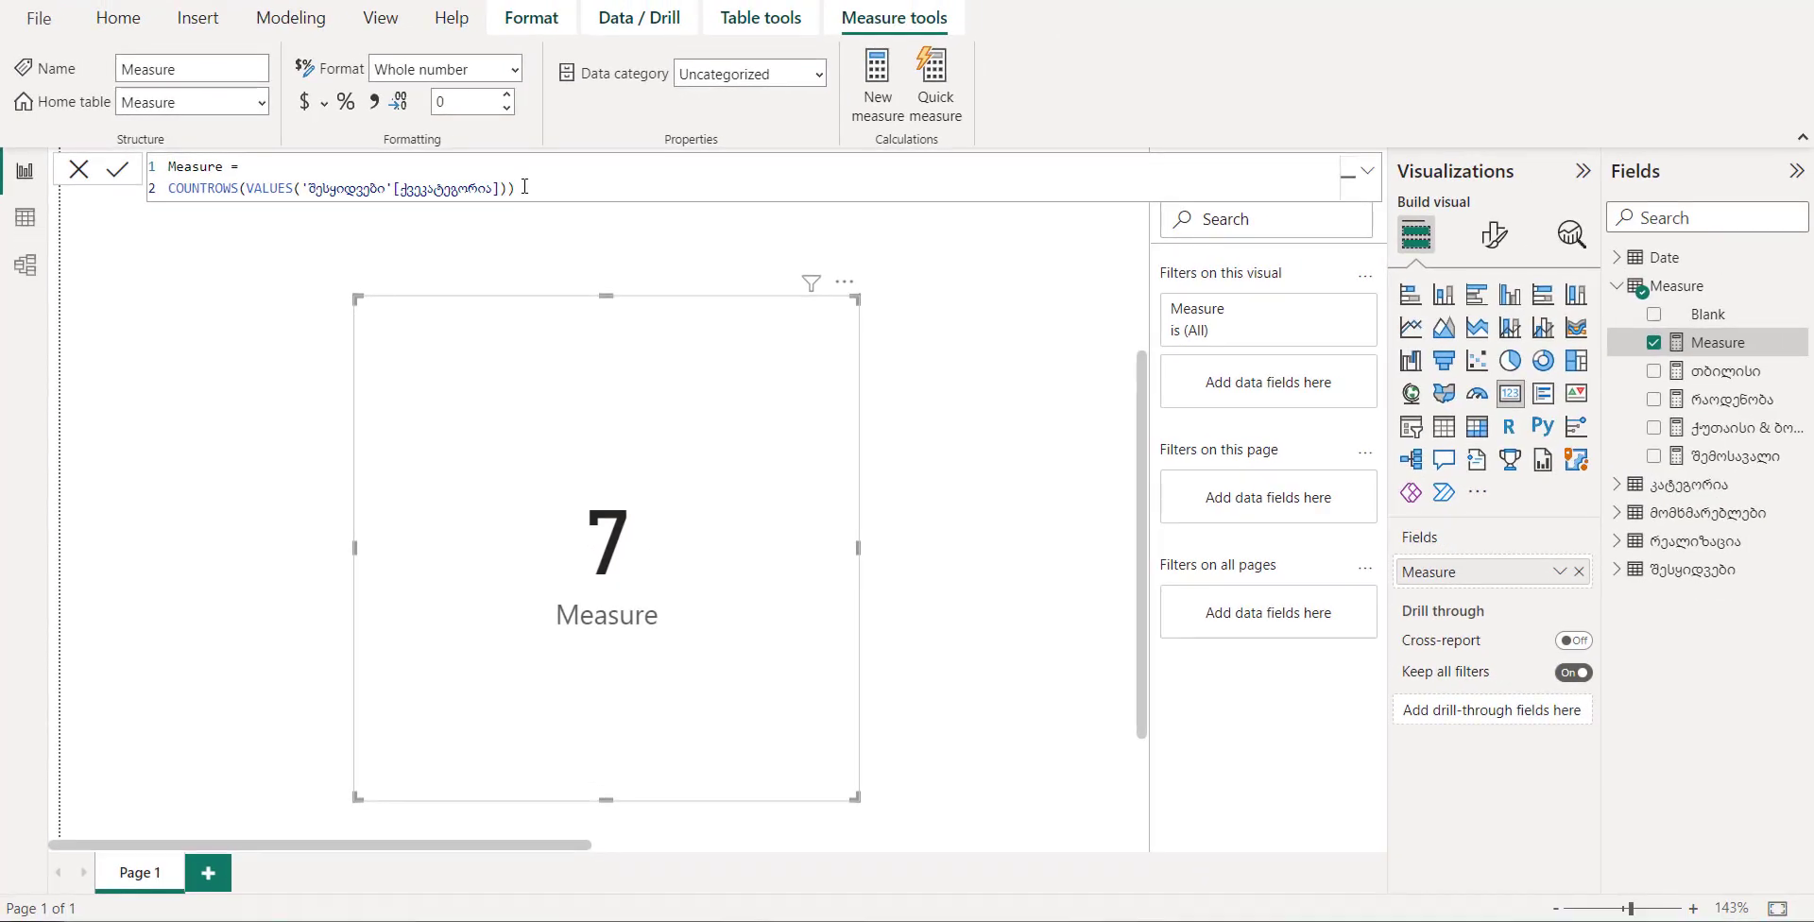
Shrink the card visual and move it to the upper right of the other page content area, leaving free space beside it
{"action": "left_click_drag", "start_coordinate": [355, 295], "coordinate": [539, 564]}
{"action": "left_click_drag", "start_coordinate": [615, 656], "coordinate": [924, 267]}
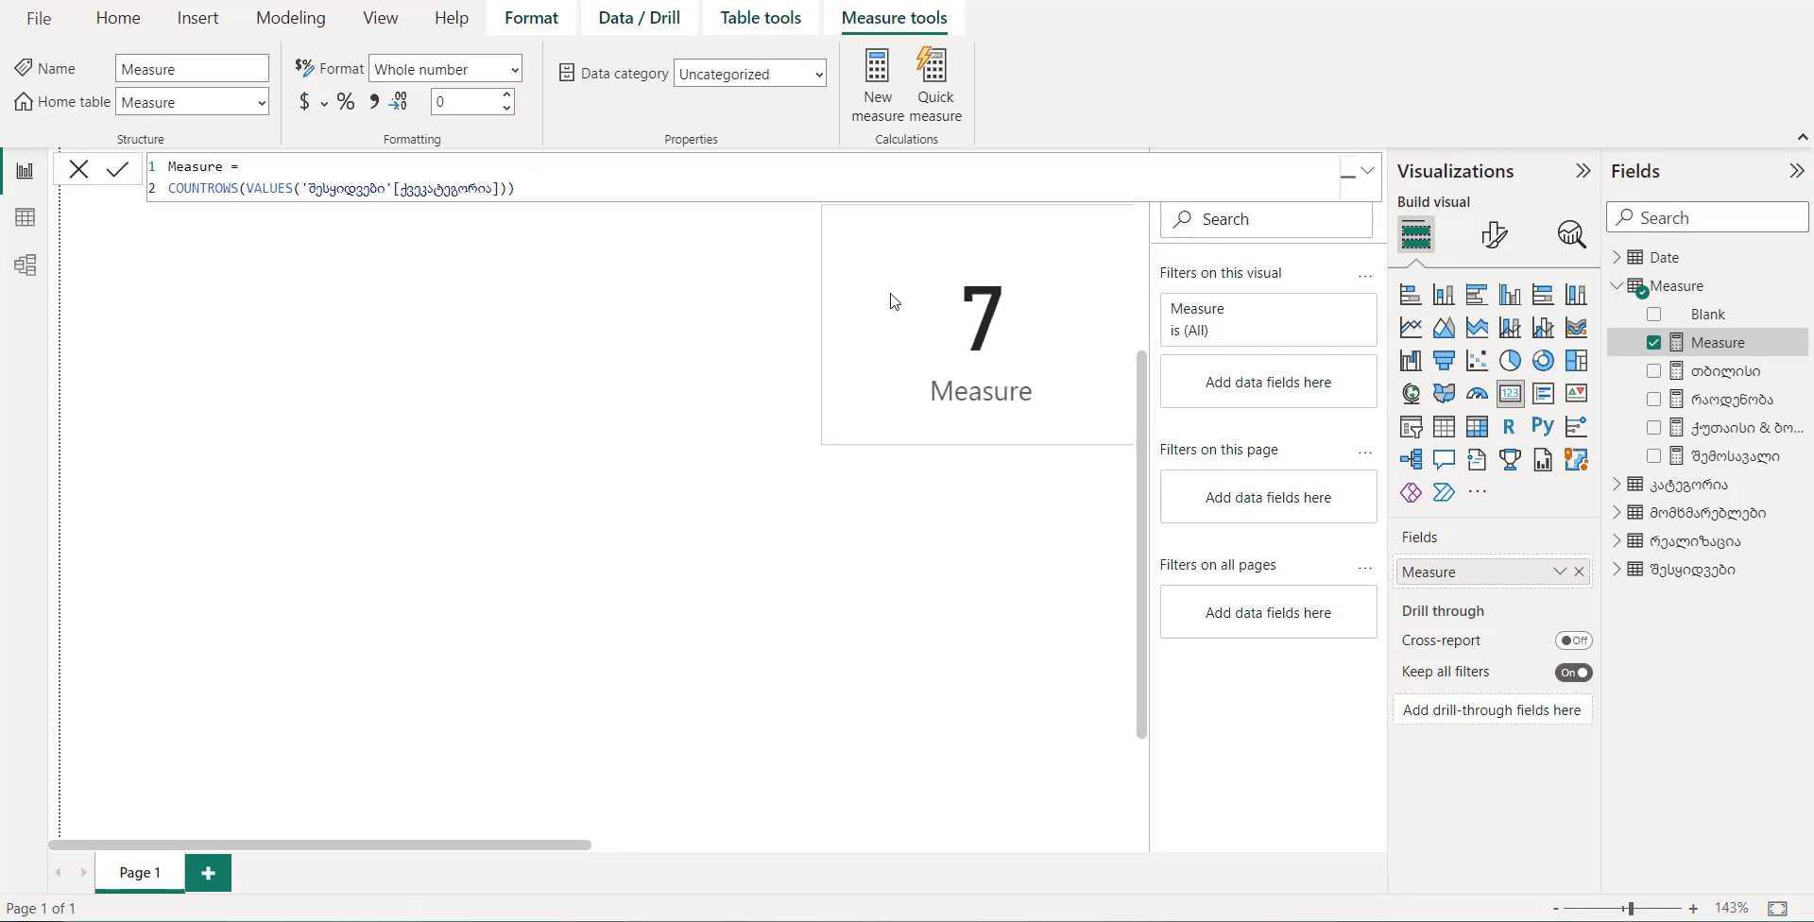
{"action": "left_click", "coordinate": [486, 453]}
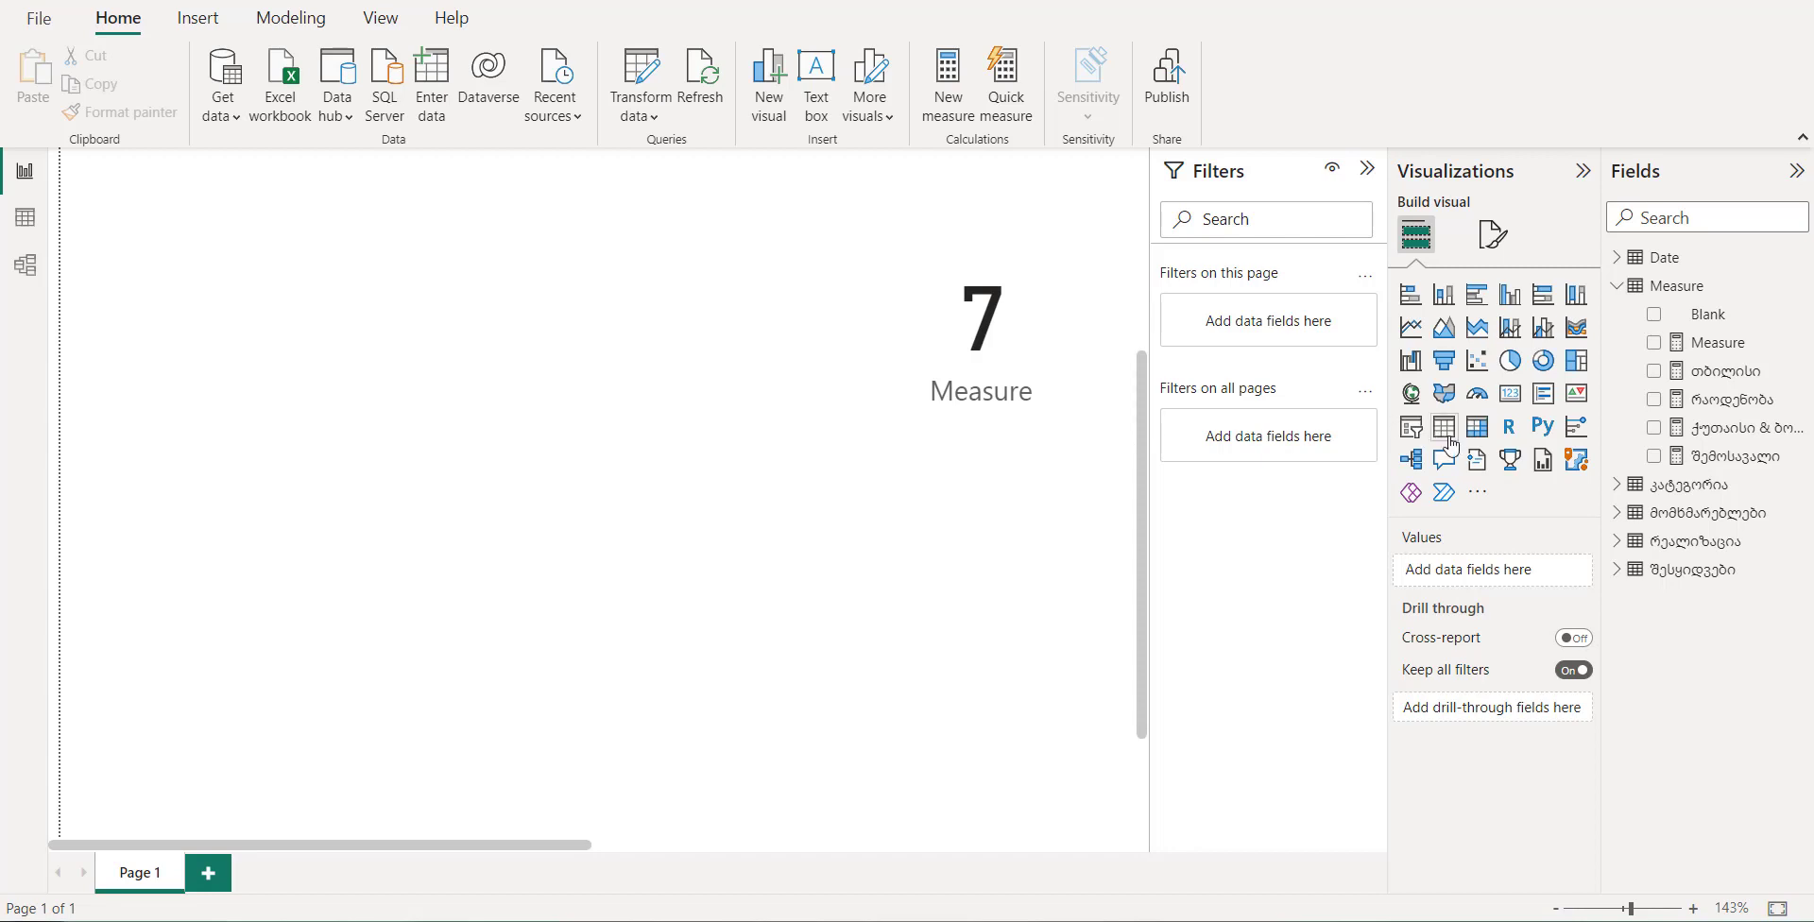
Add a matrix visual with ქვეკატეგორია from the შესყიდვები table as rows and place it near the page's upper-left corner
{"action": "left_click", "coordinate": [1479, 439]}
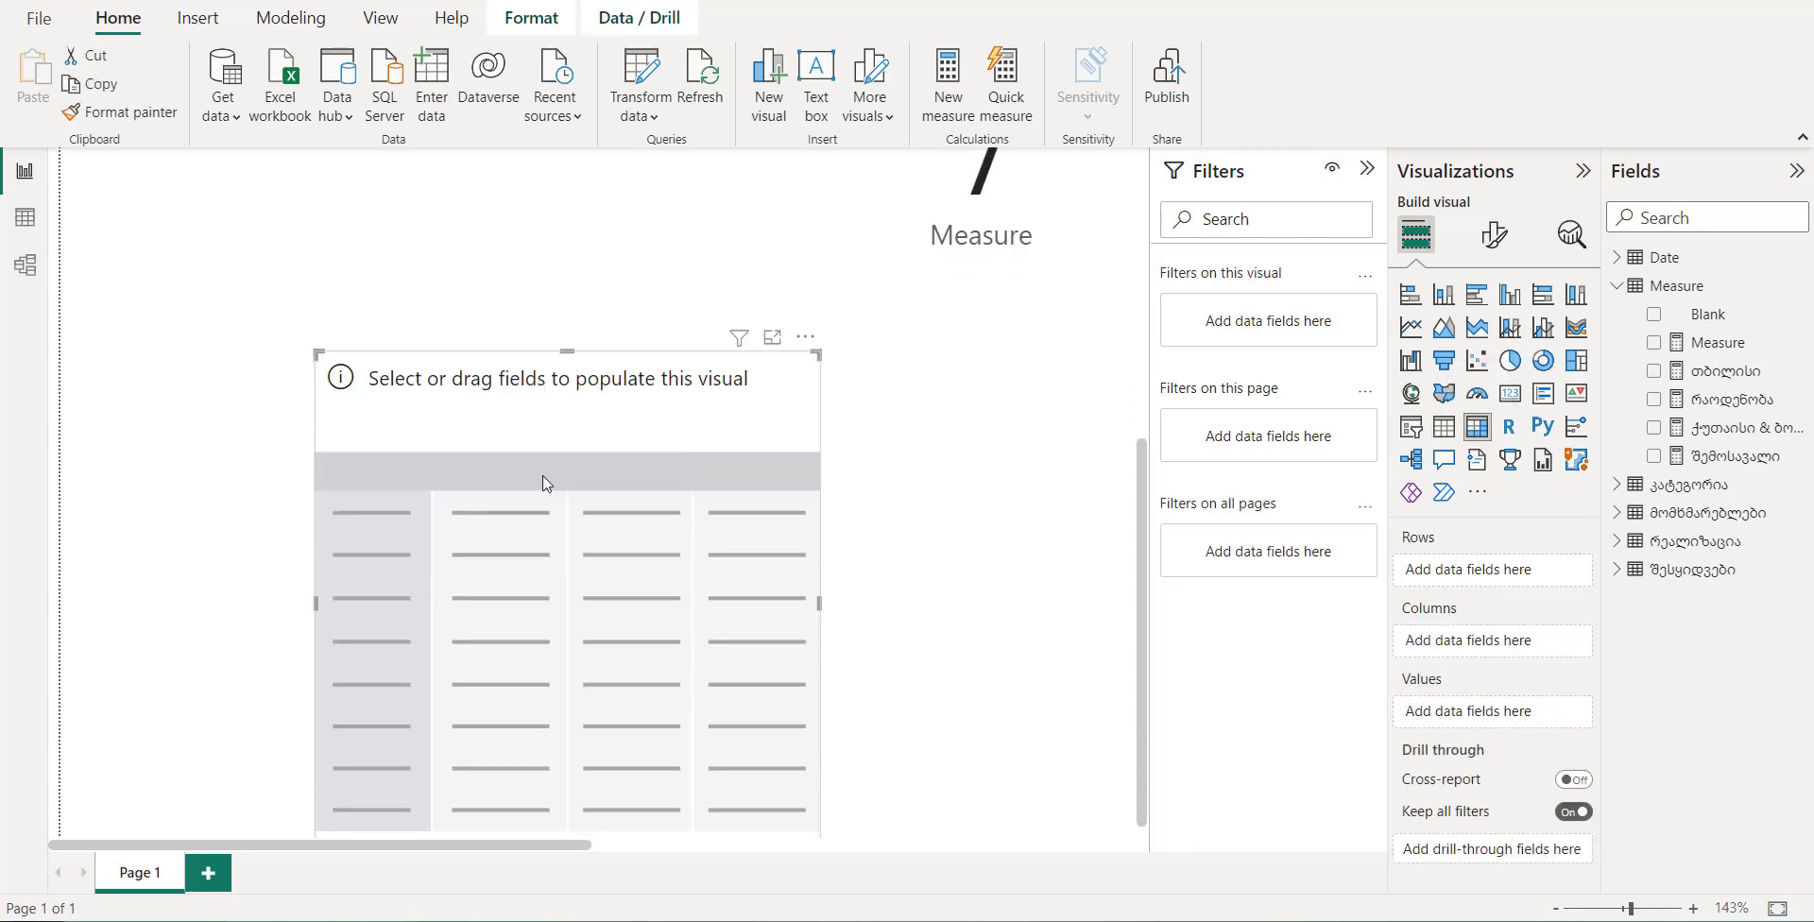
{"action": "scroll", "coordinate": [299, 230], "scroll_direction": "down", "scroll_amount": 2}
{"action": "mouse_move", "coordinate": [297, 223]}
{"action": "left_mouse_down"}
{"action": "mouse_move", "coordinate": [309, 204]}
{"action": "mouse_move", "coordinate": [298, 231]}
{"action": "left_mouse_up"}
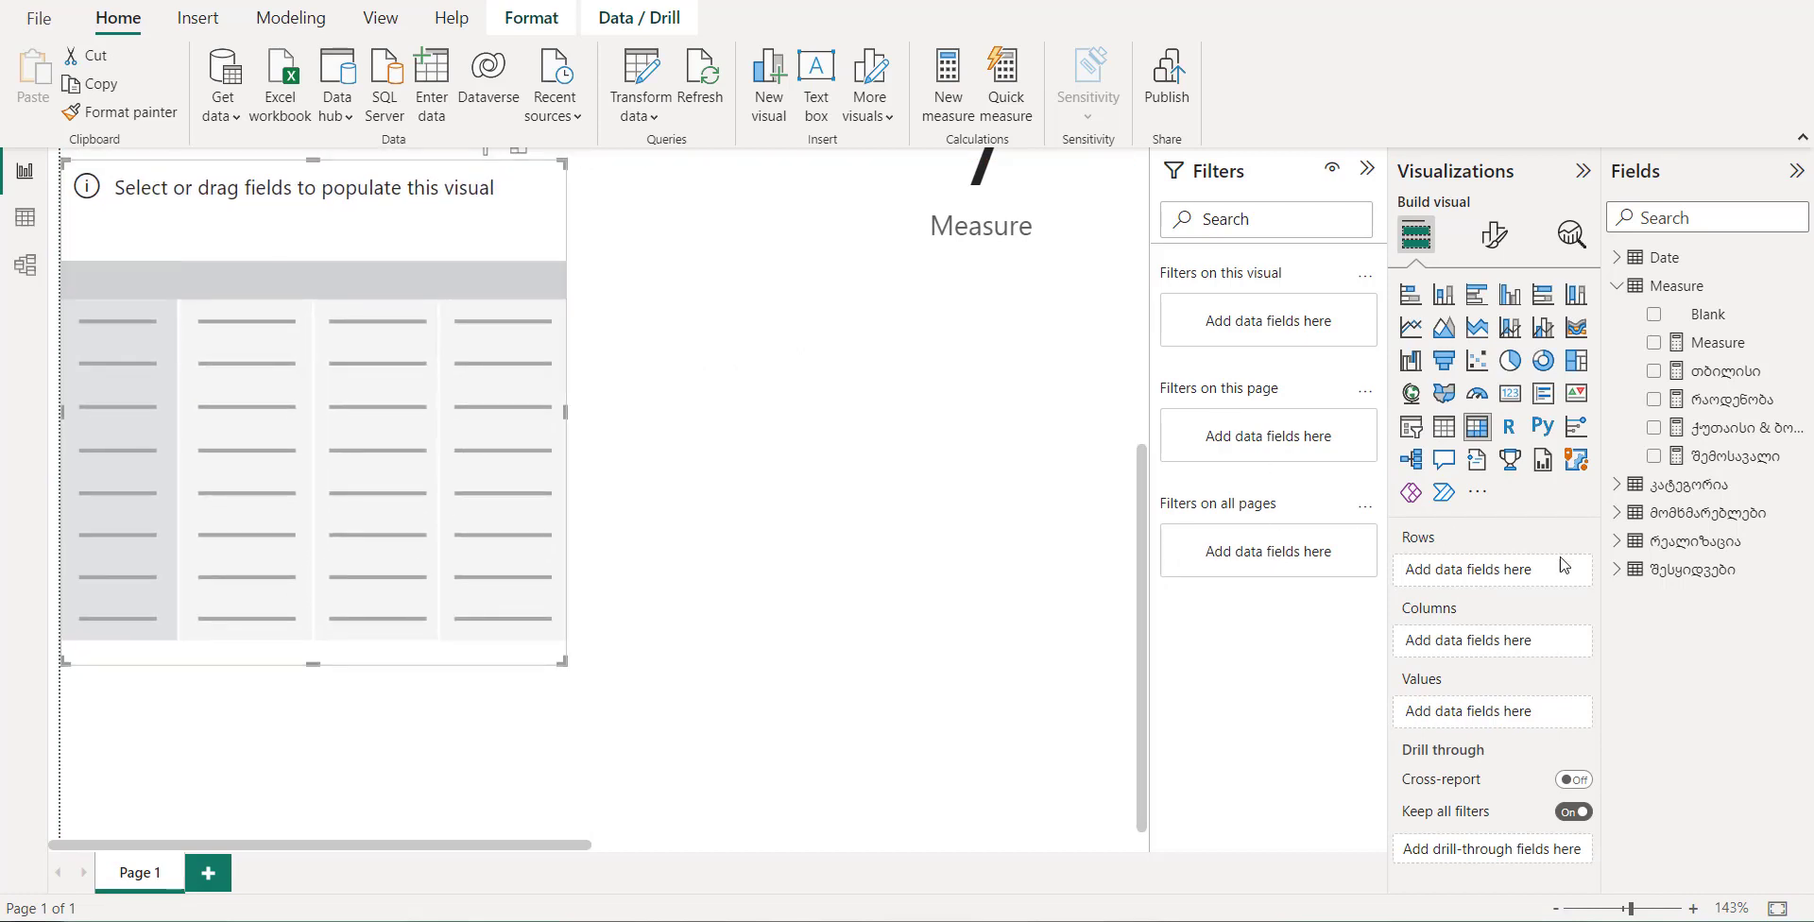
{"action": "left_click", "coordinate": [1621, 572]}
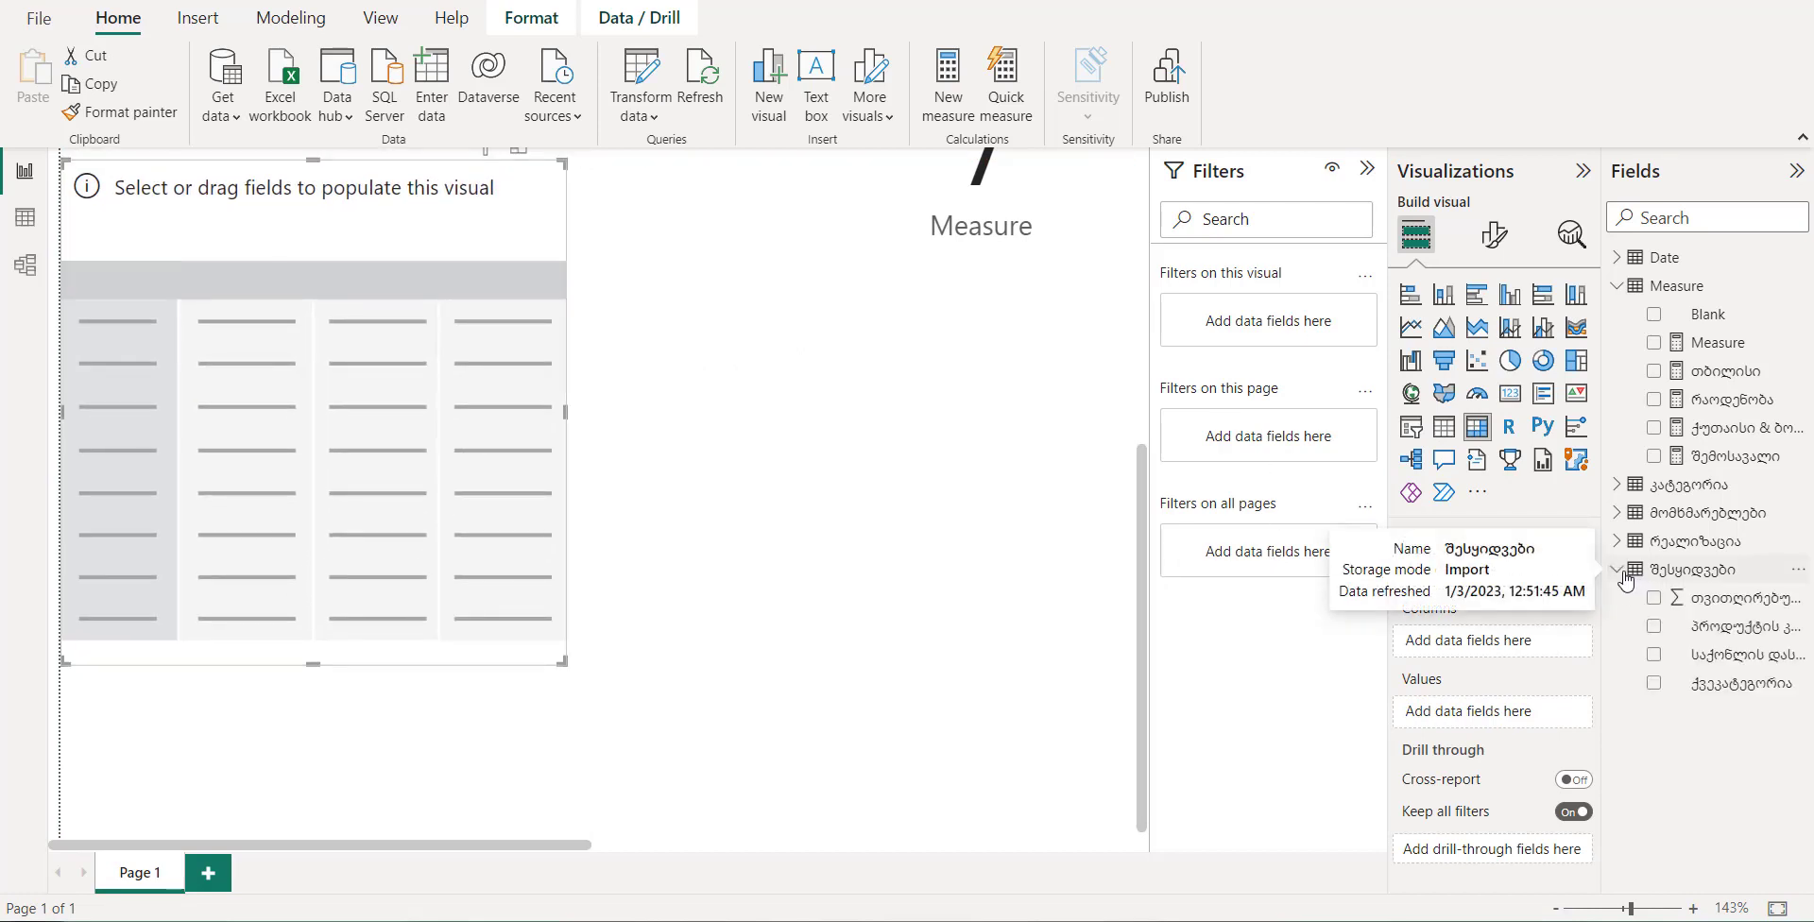
{"action": "left_click", "coordinate": [1654, 683]}
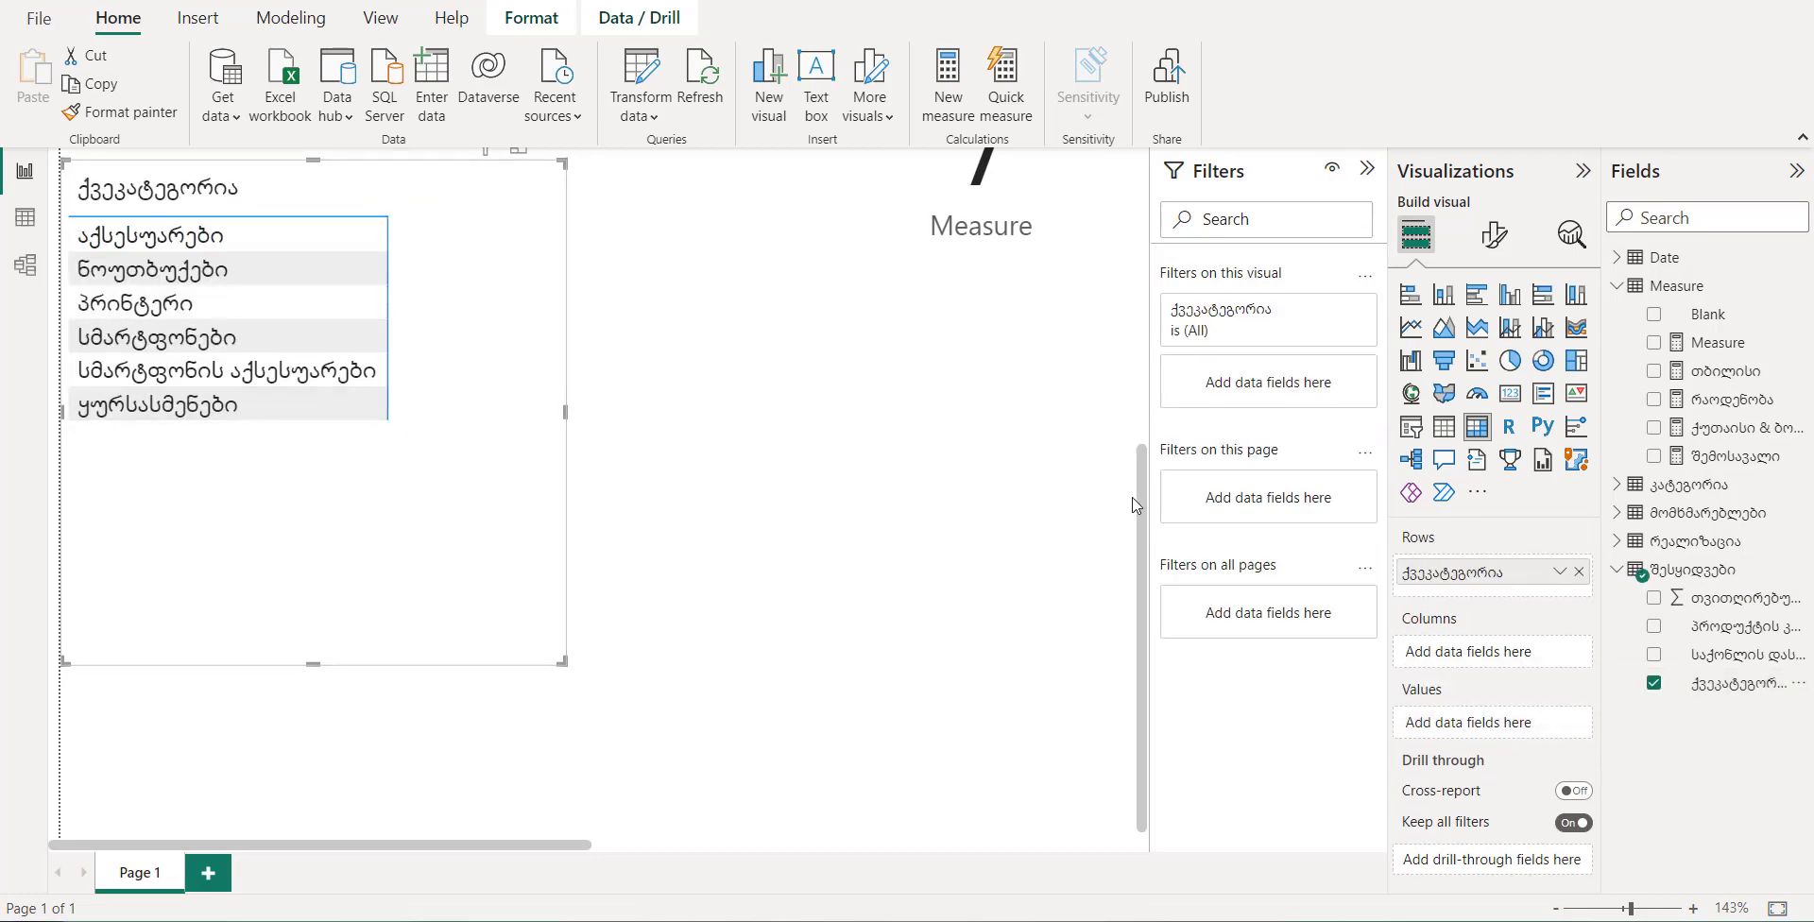
{"action": "left_click_drag", "start_coordinate": [1140, 507], "coordinate": [1150, 420]}
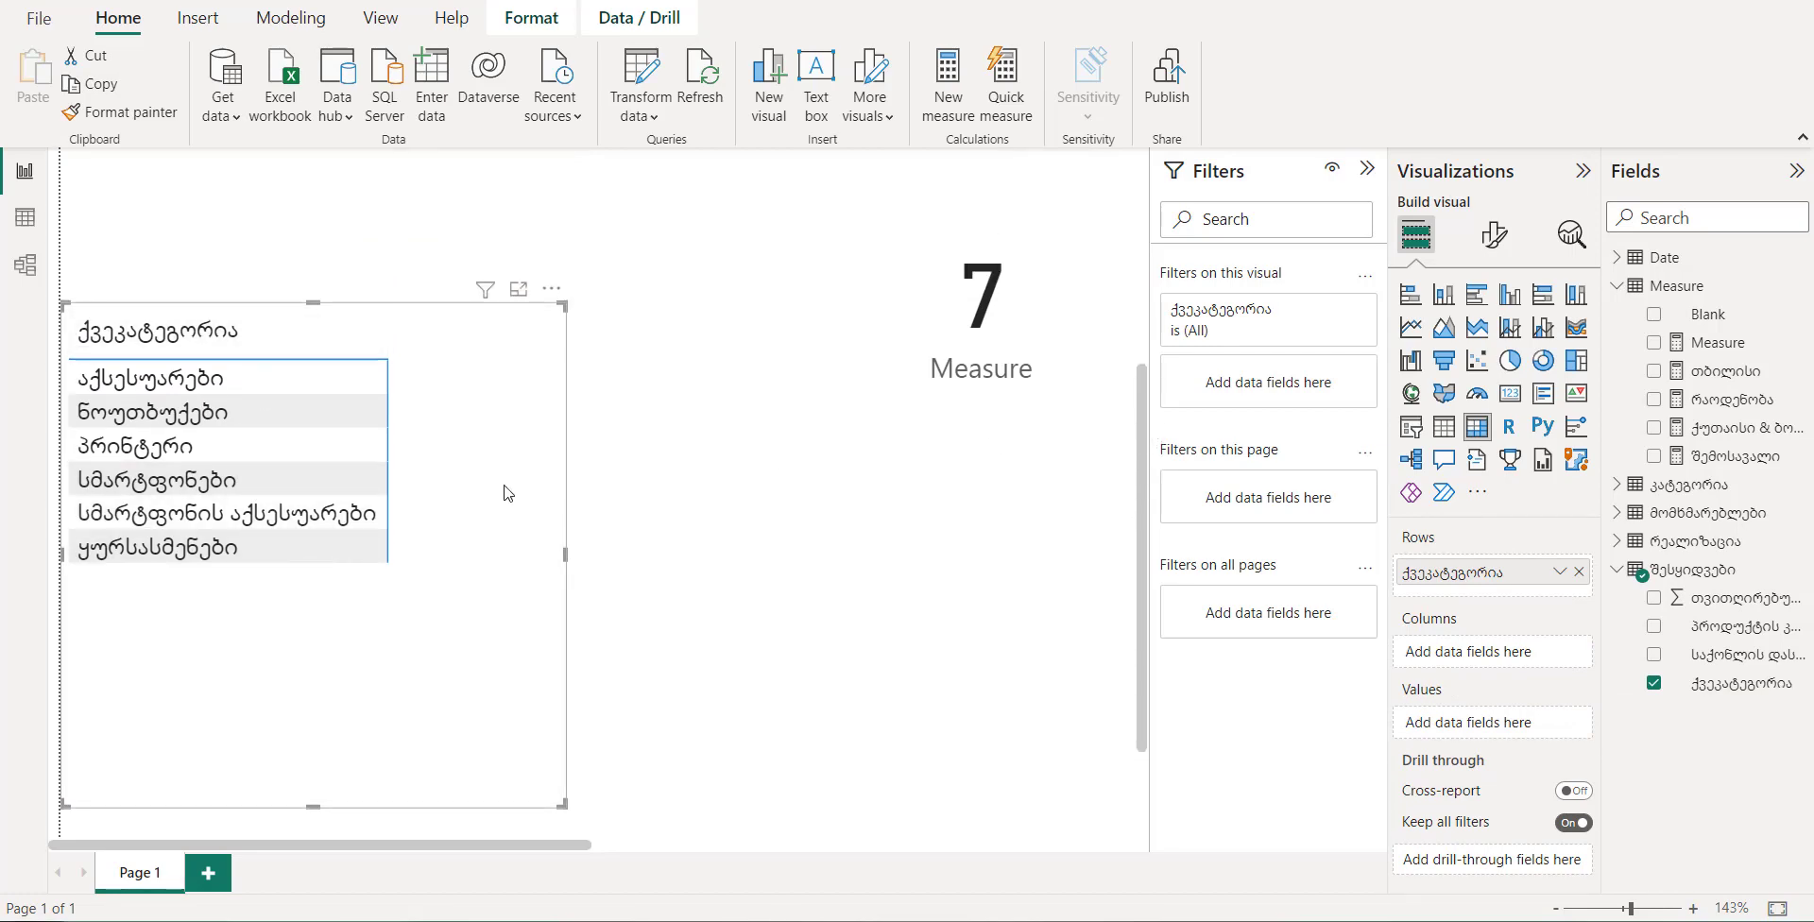
{"action": "left_click_drag", "start_coordinate": [518, 419], "coordinate": [532, 298]}
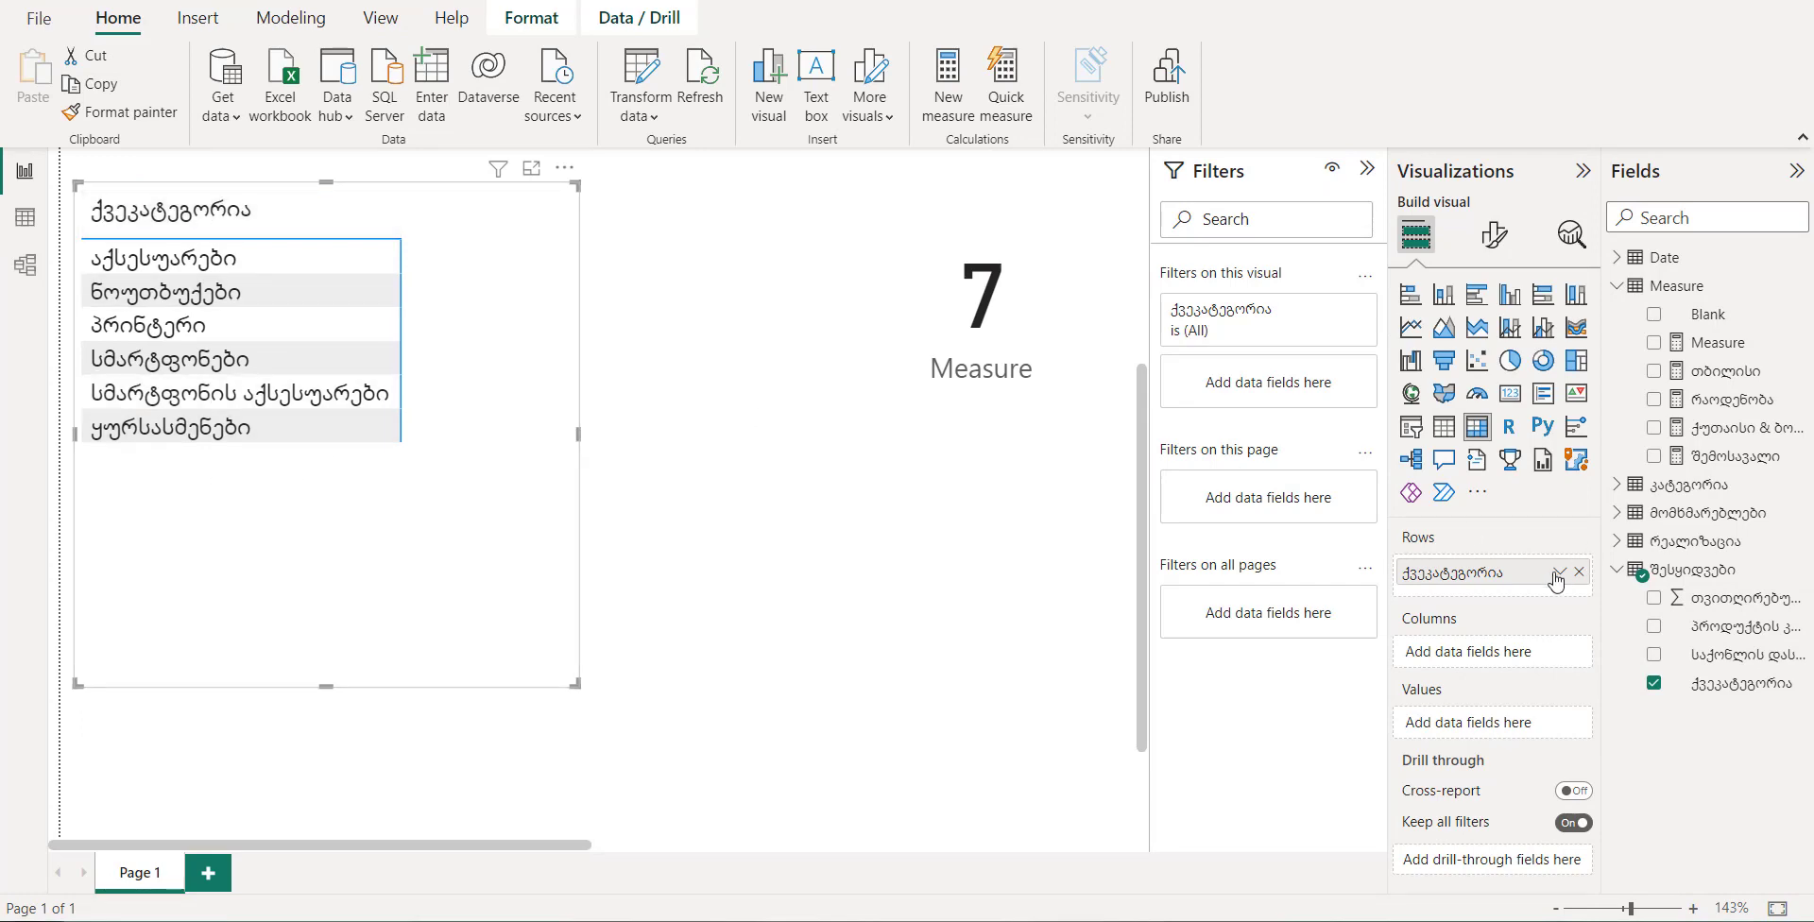
Add the measure named Measure to the matrix as its values
{"action": "left_click", "coordinate": [1654, 343]}
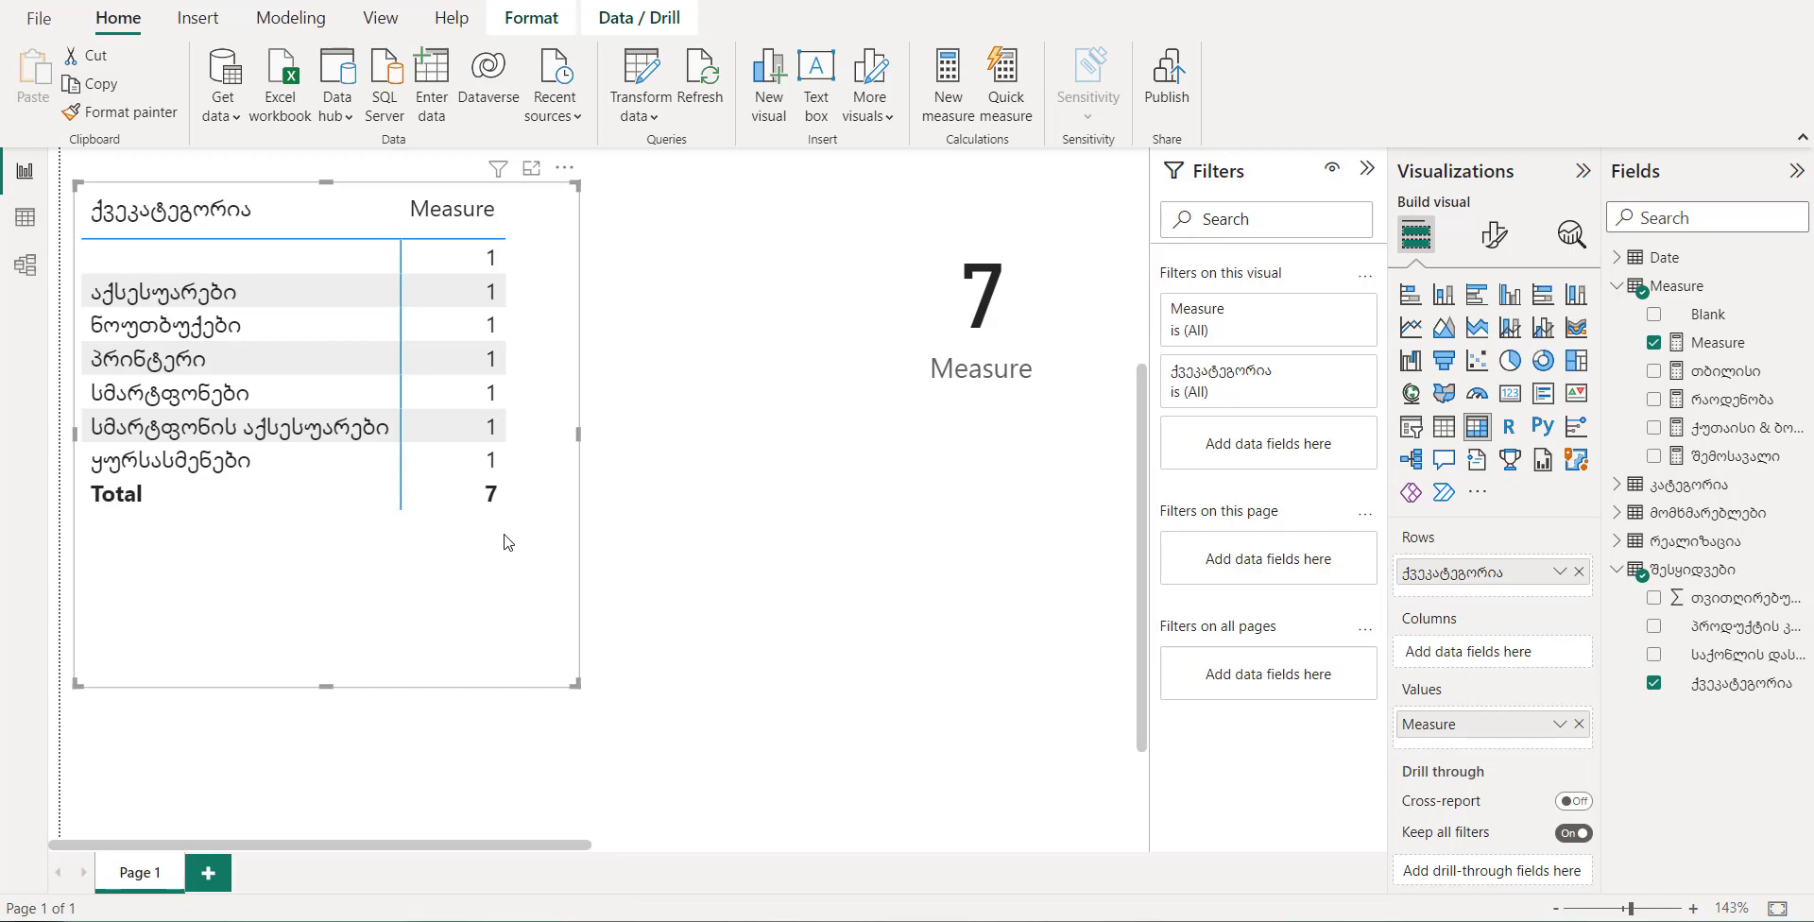
{"action": "left_click", "coordinate": [730, 568]}
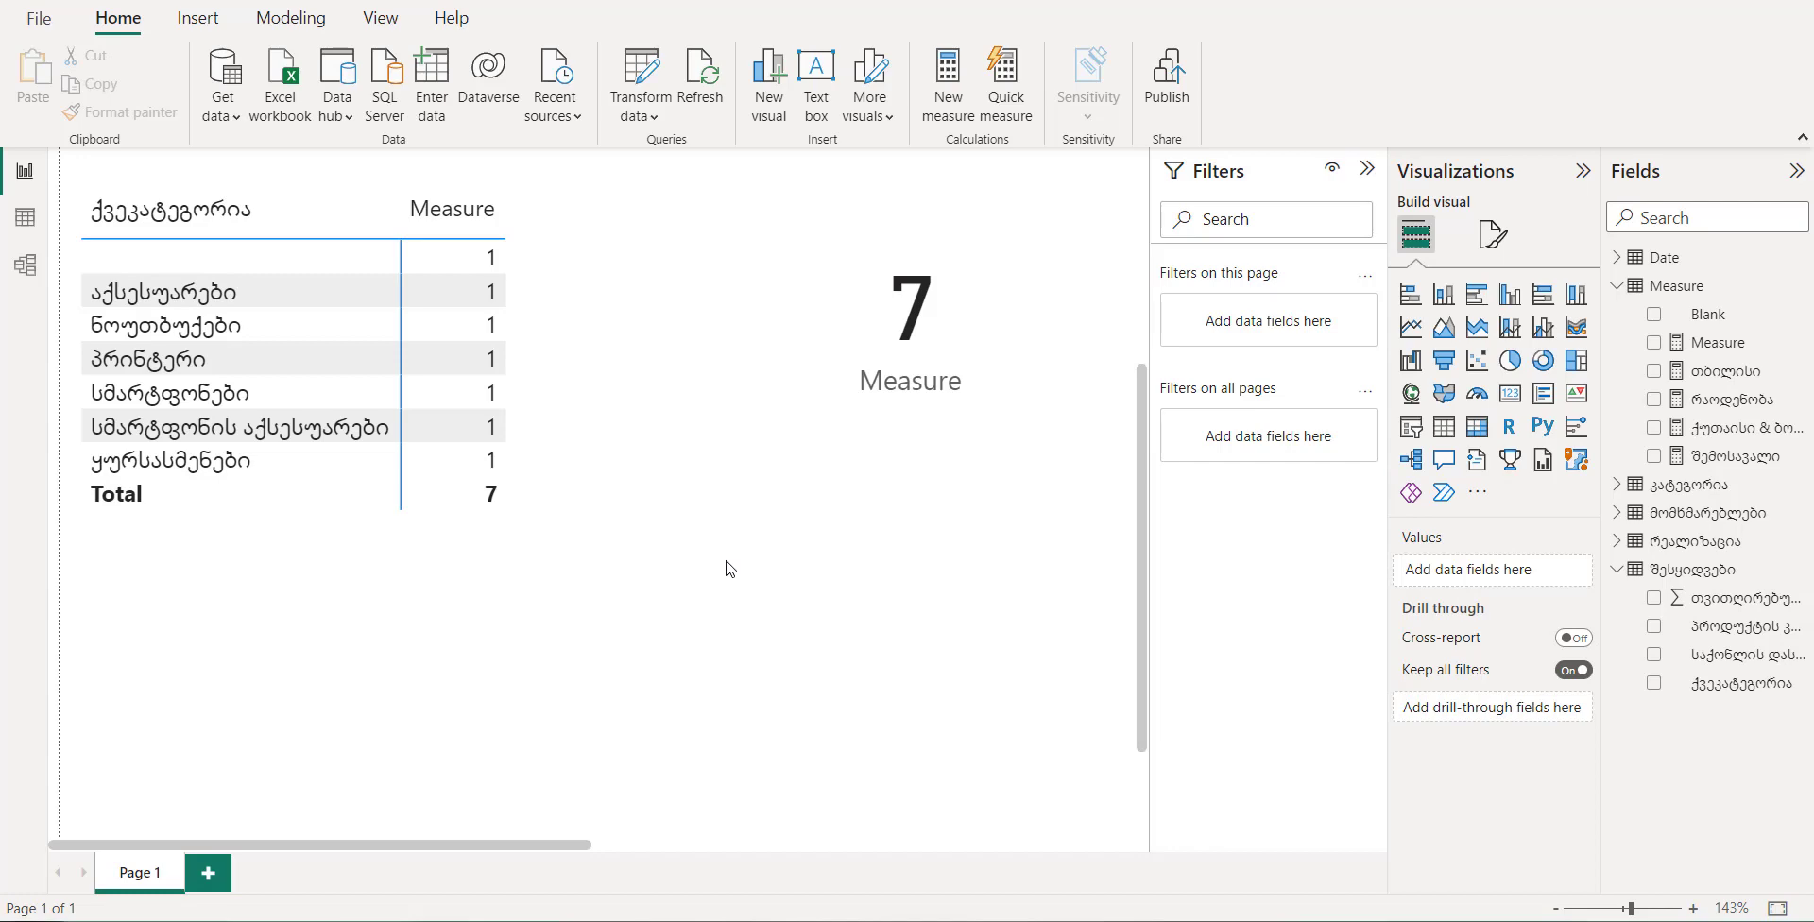
{"action": "left_click", "coordinate": [572, 500]}
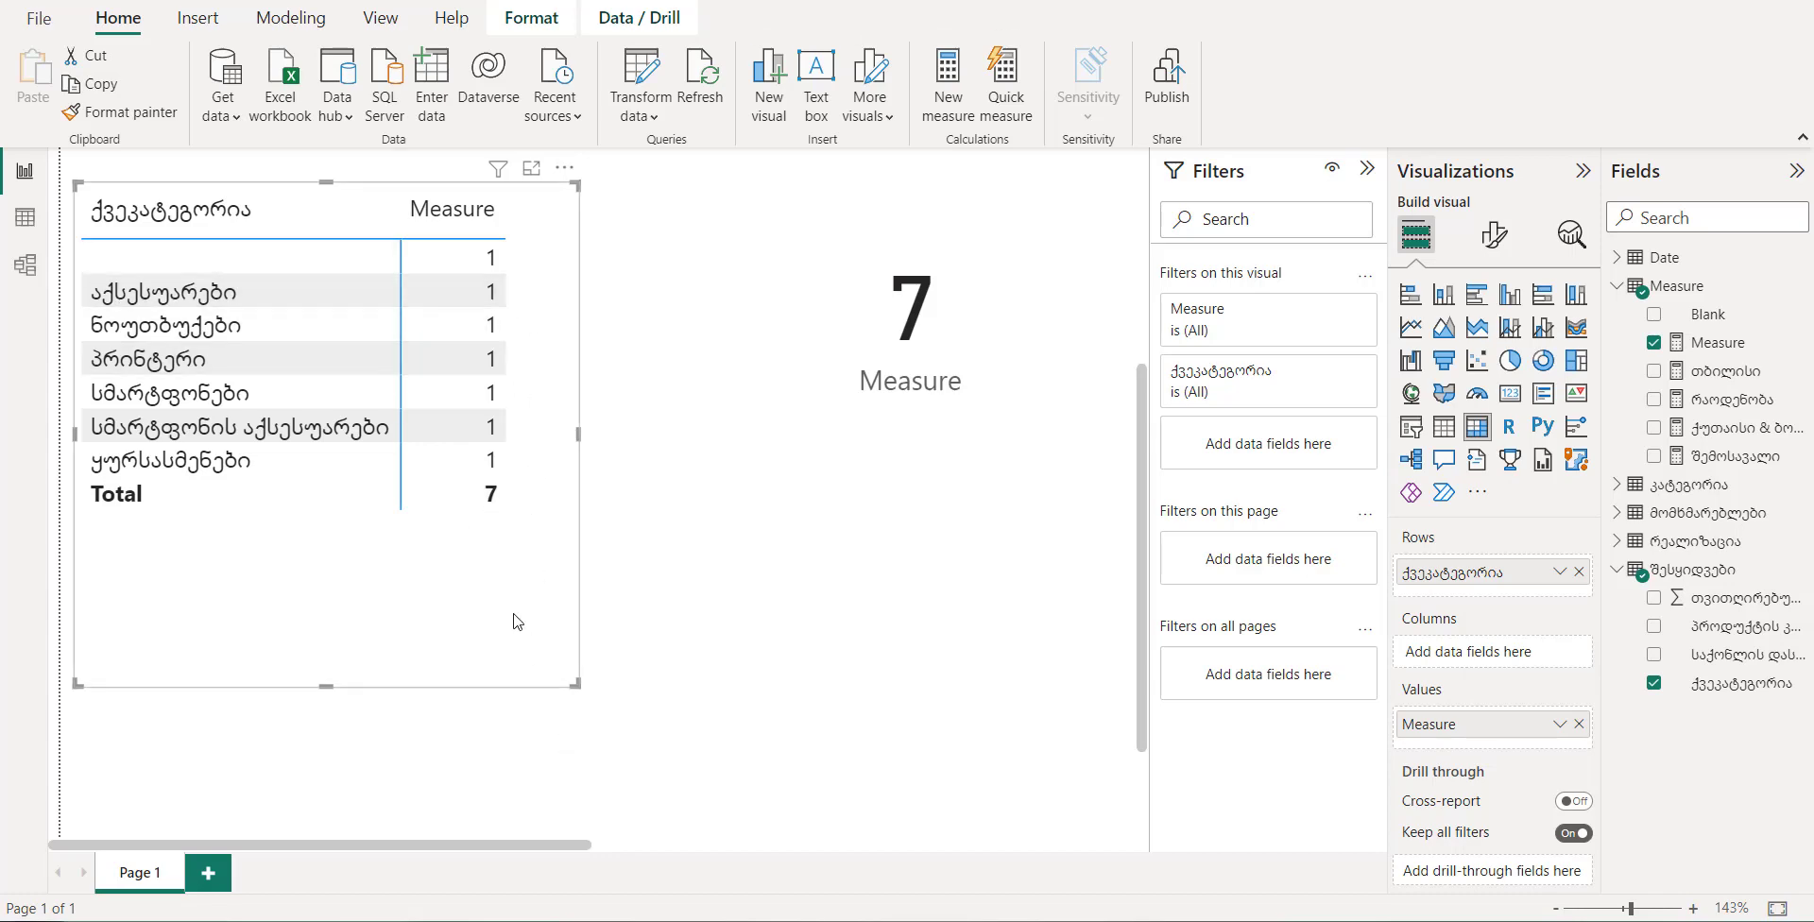
Switch to the browser and read further through the Microsoft Learn article on the DAX VALUES function
{"action": "key", "text": "alt+Tab"}
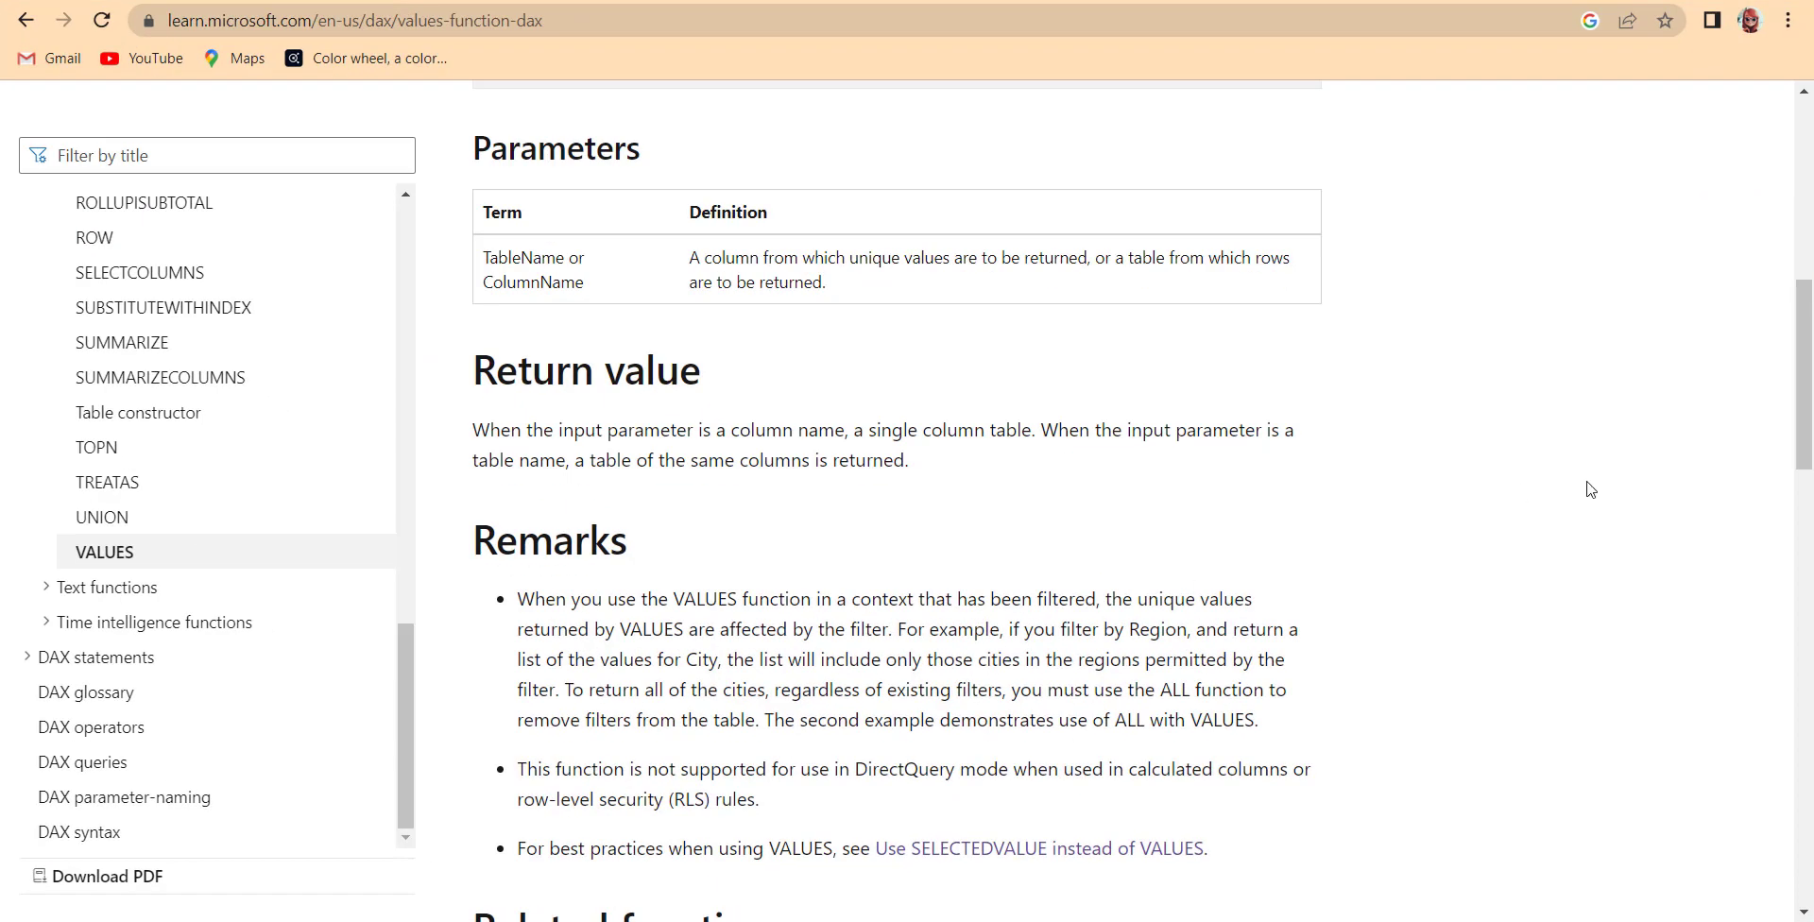
{"action": "left_click_drag", "start_coordinate": [1809, 338], "coordinate": [1806, 517]}
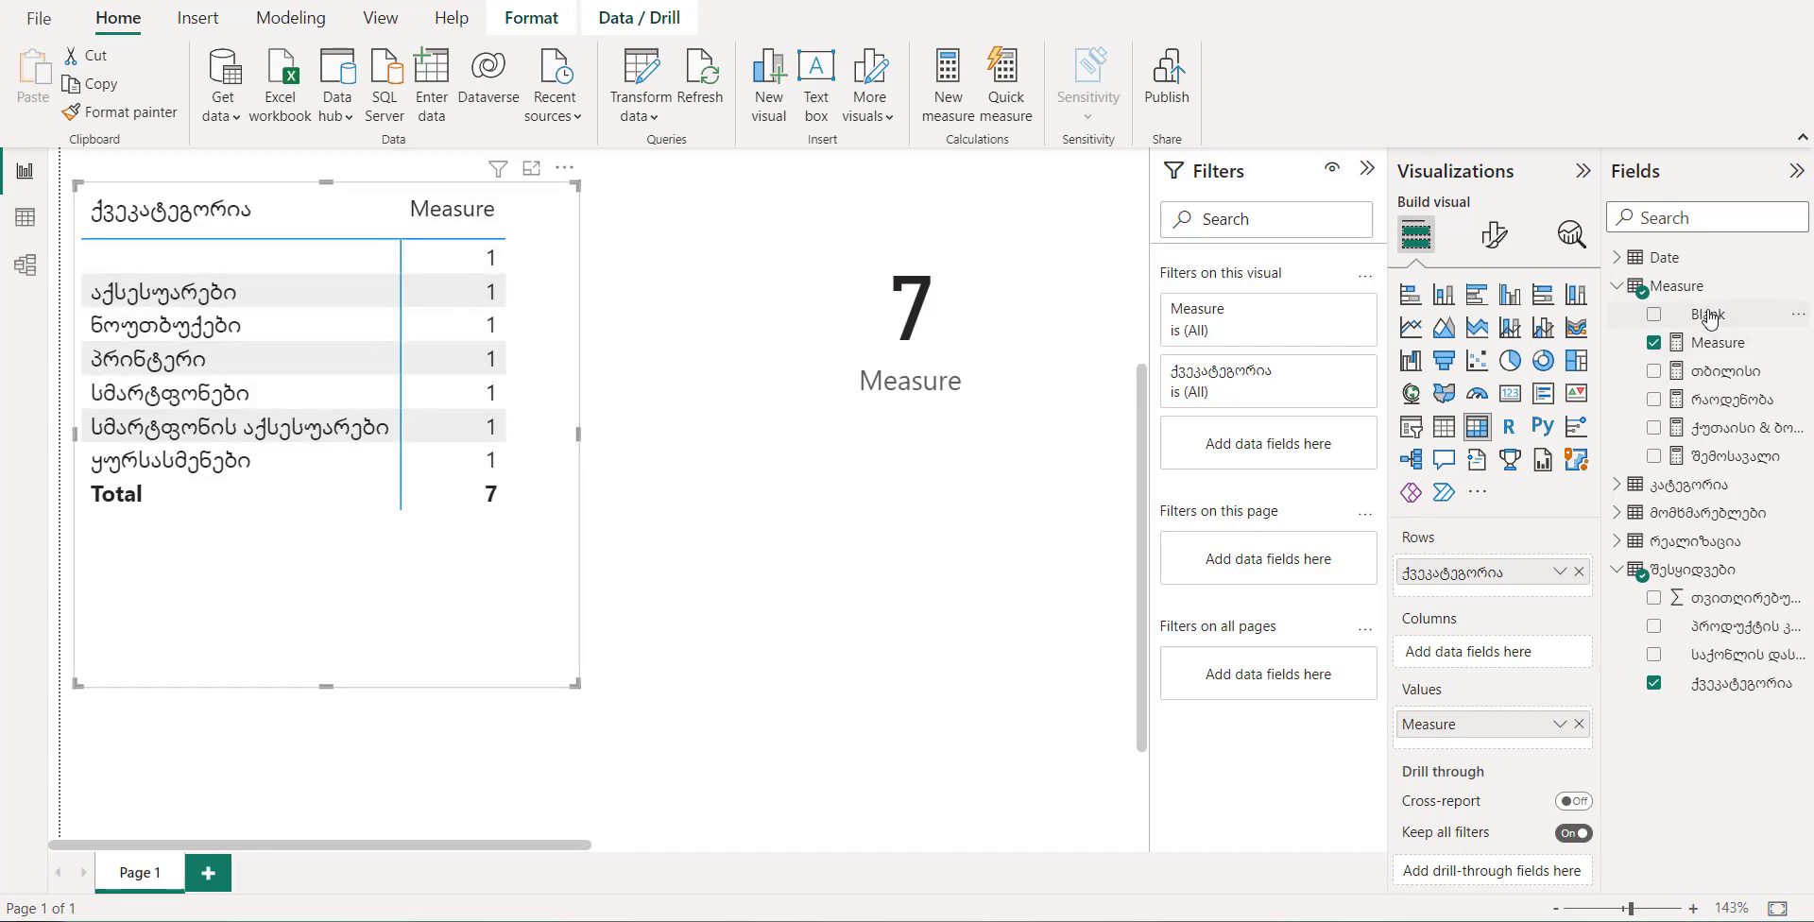
Create a new measure in the Measure table and name it Distincs, leaving a second line for its formula
{"action": "left_click", "coordinate": [1686, 285]}
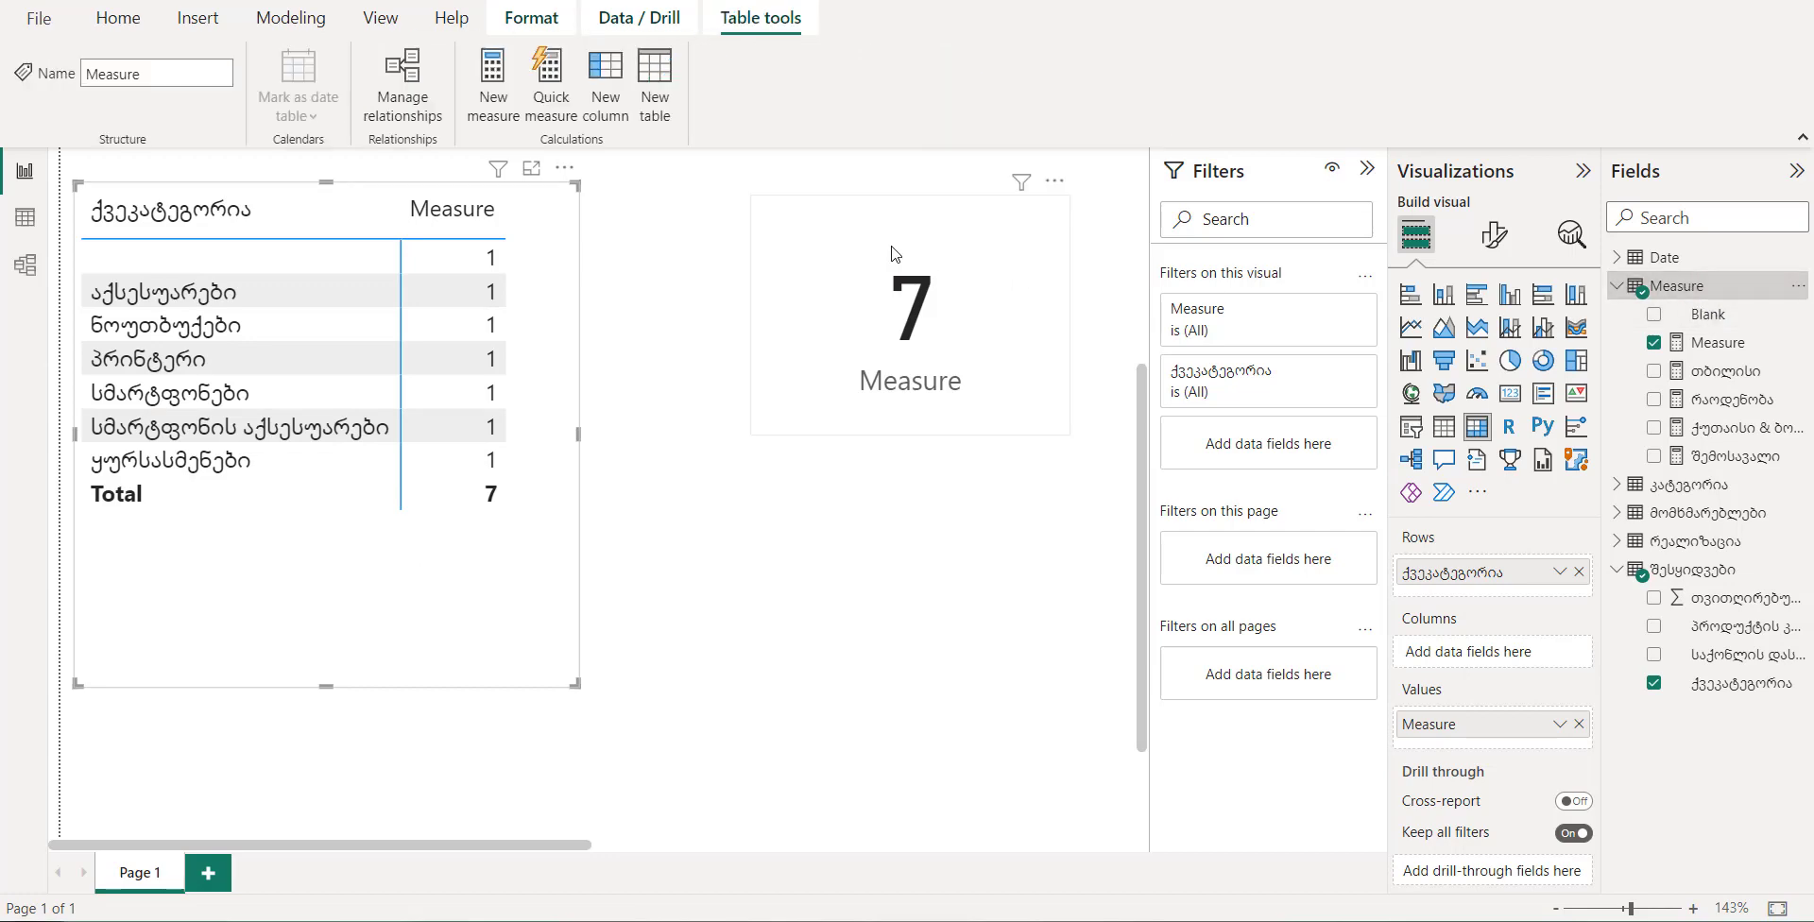
{"action": "left_click", "coordinate": [487, 86]}
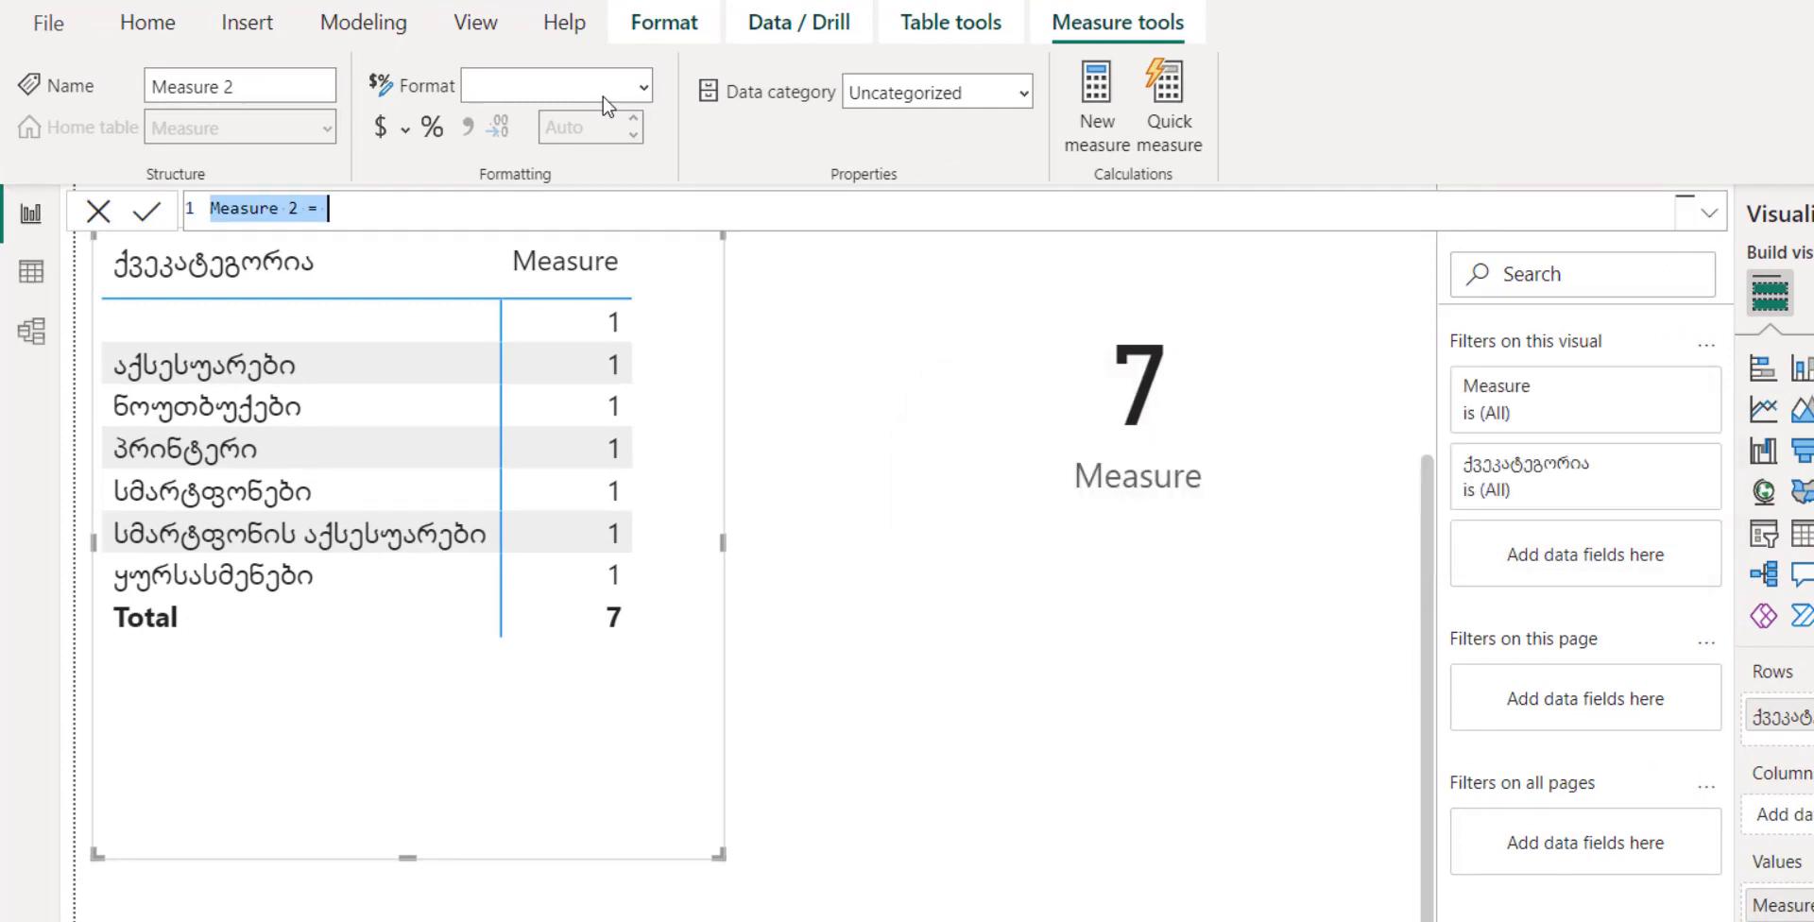
{"action": "type", "text": "Di"}
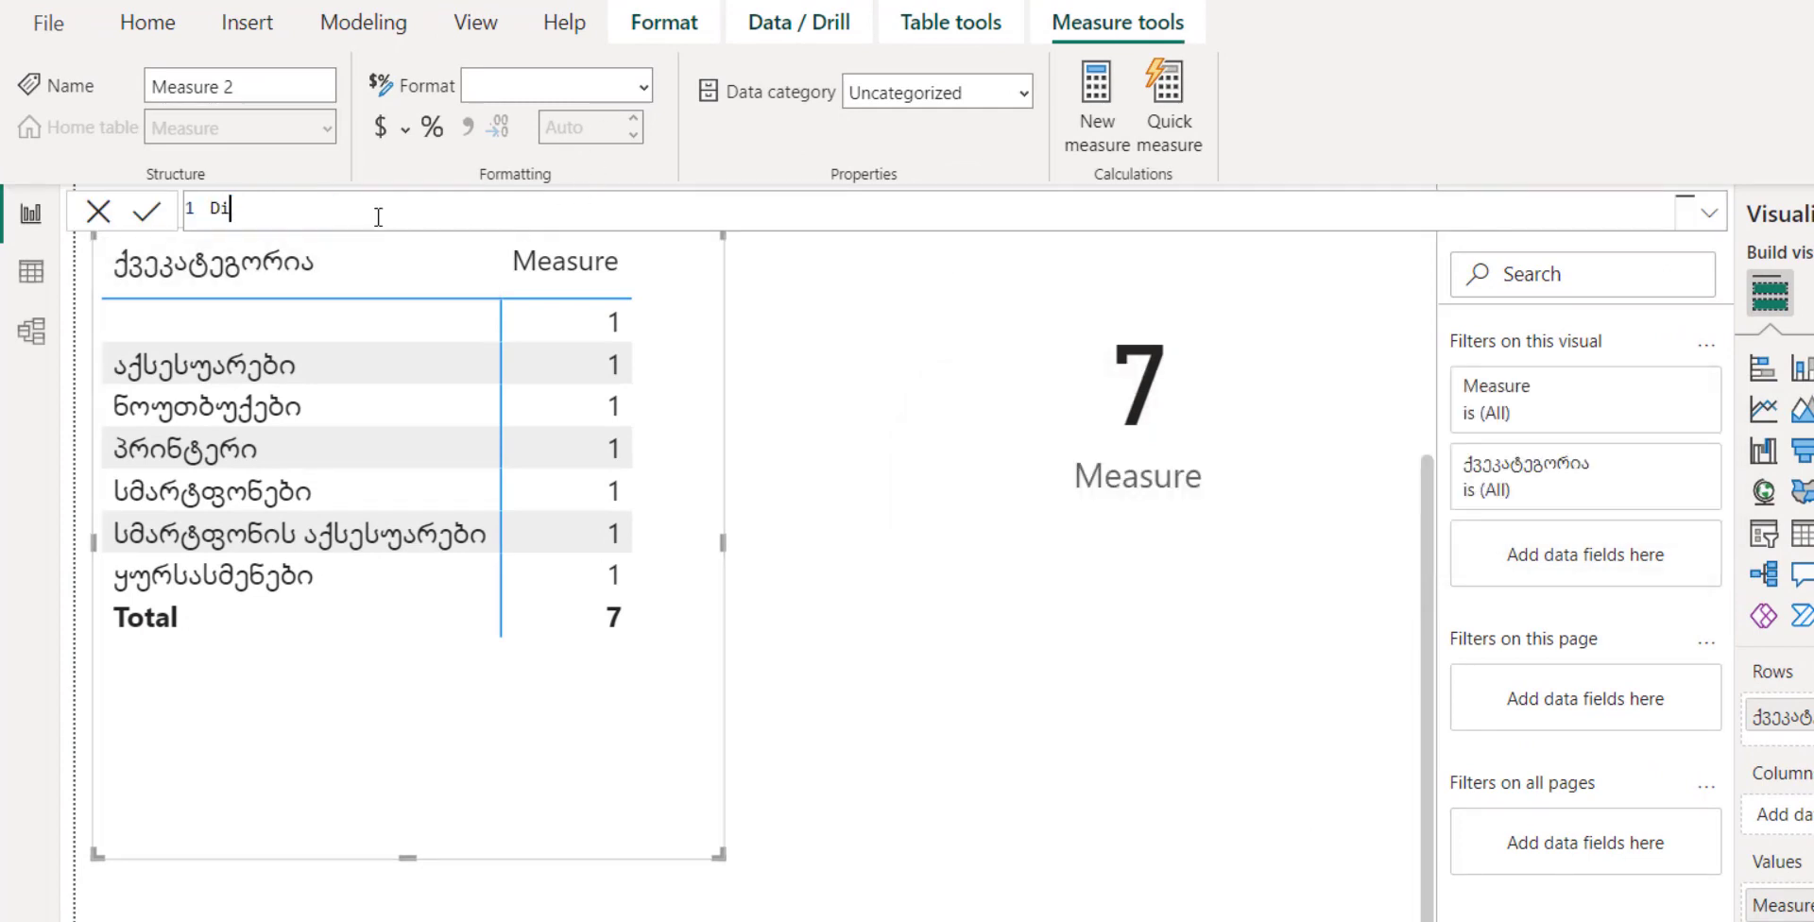
{"action": "type", "text": "stincs ="}
{"action": "key", "text": "shift+Return"}
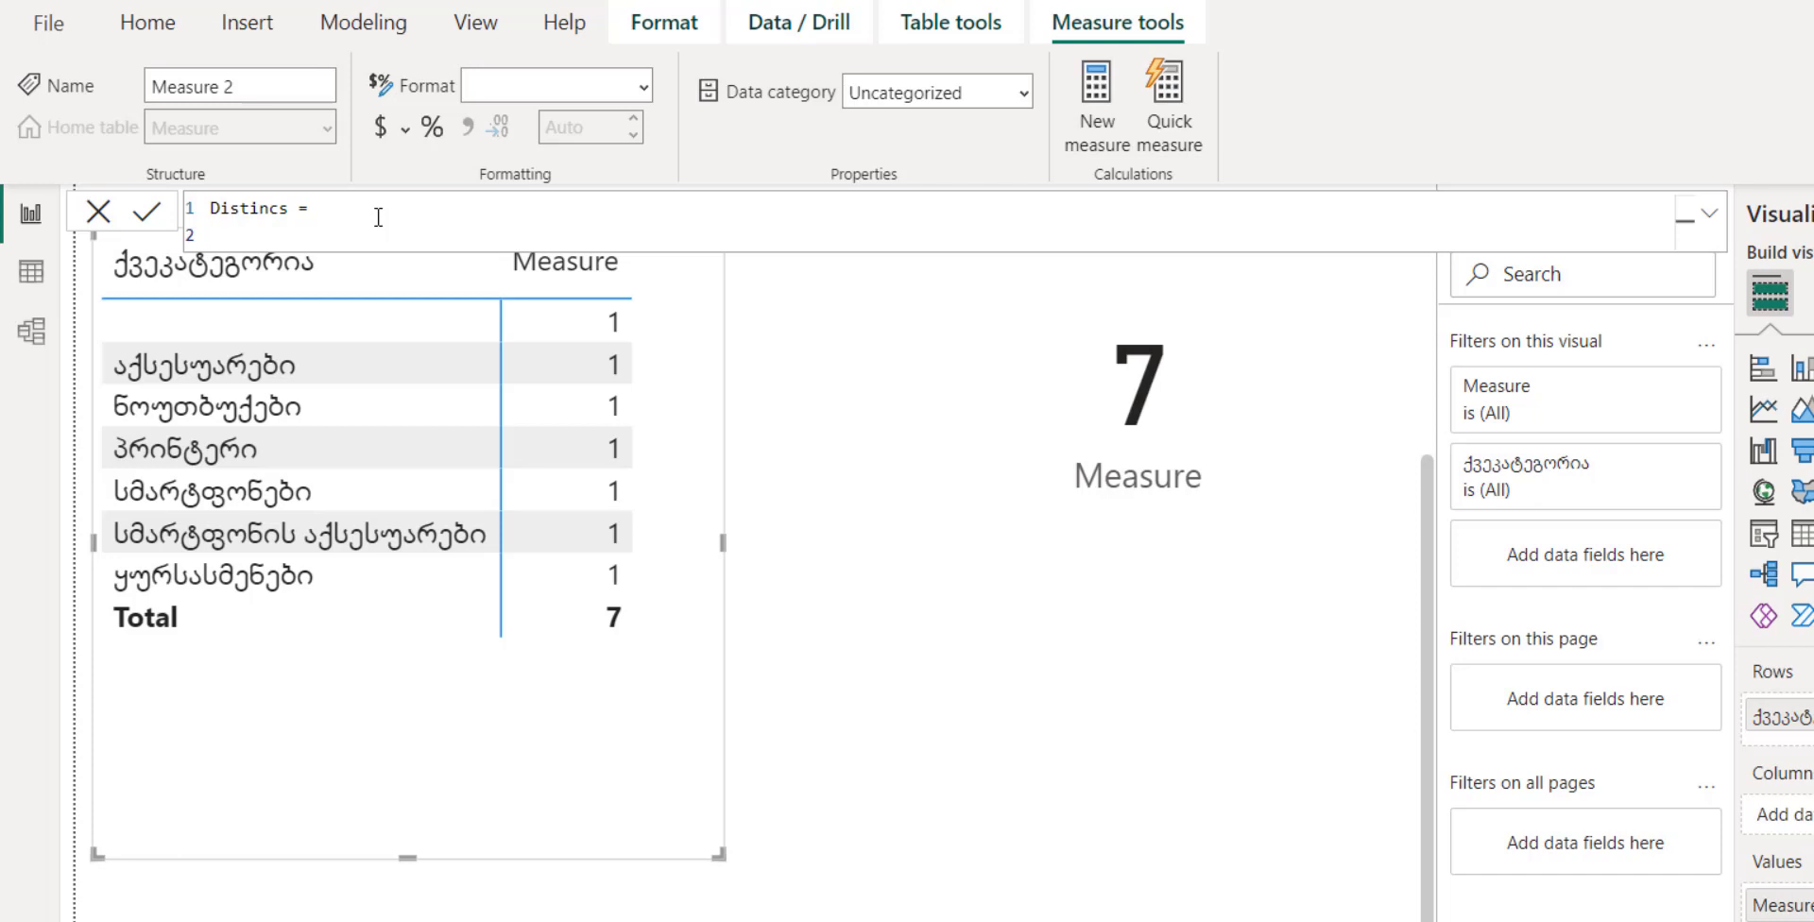
Define the Distincs measure as COUNTROWS(DISTINCT('შესყიდვები'[ქვეკატეგორია])) and commit it
{"action": "type", "text": "coun"}
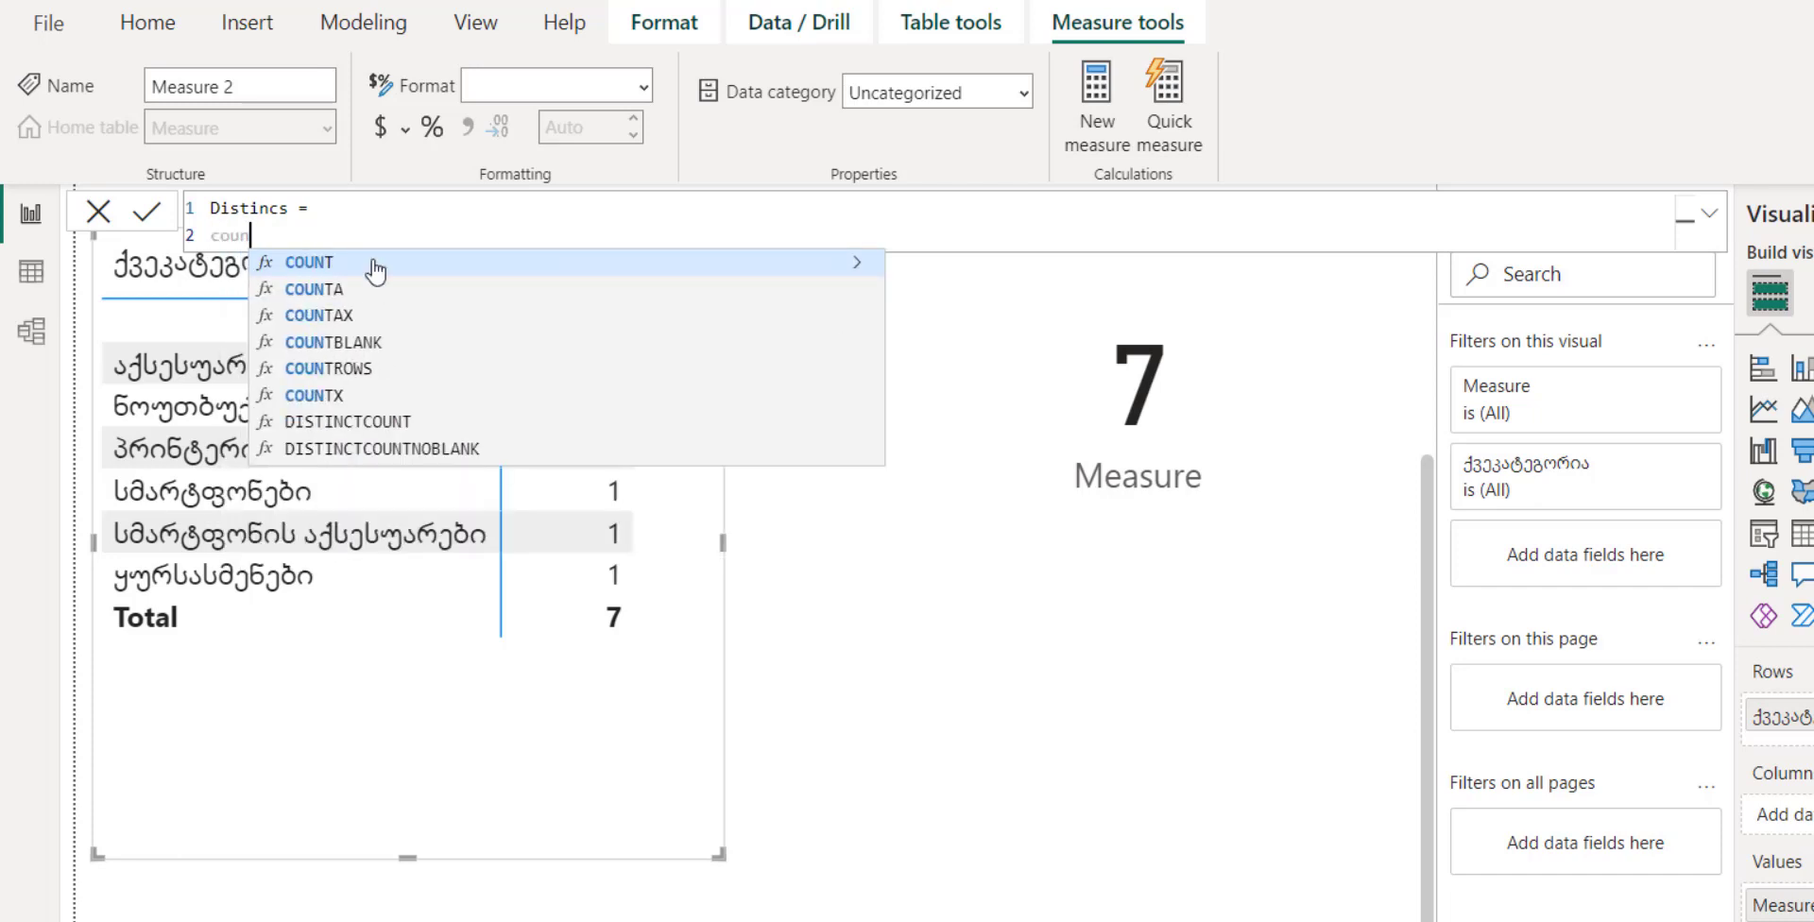
{"action": "left_click", "coordinate": [376, 369]}
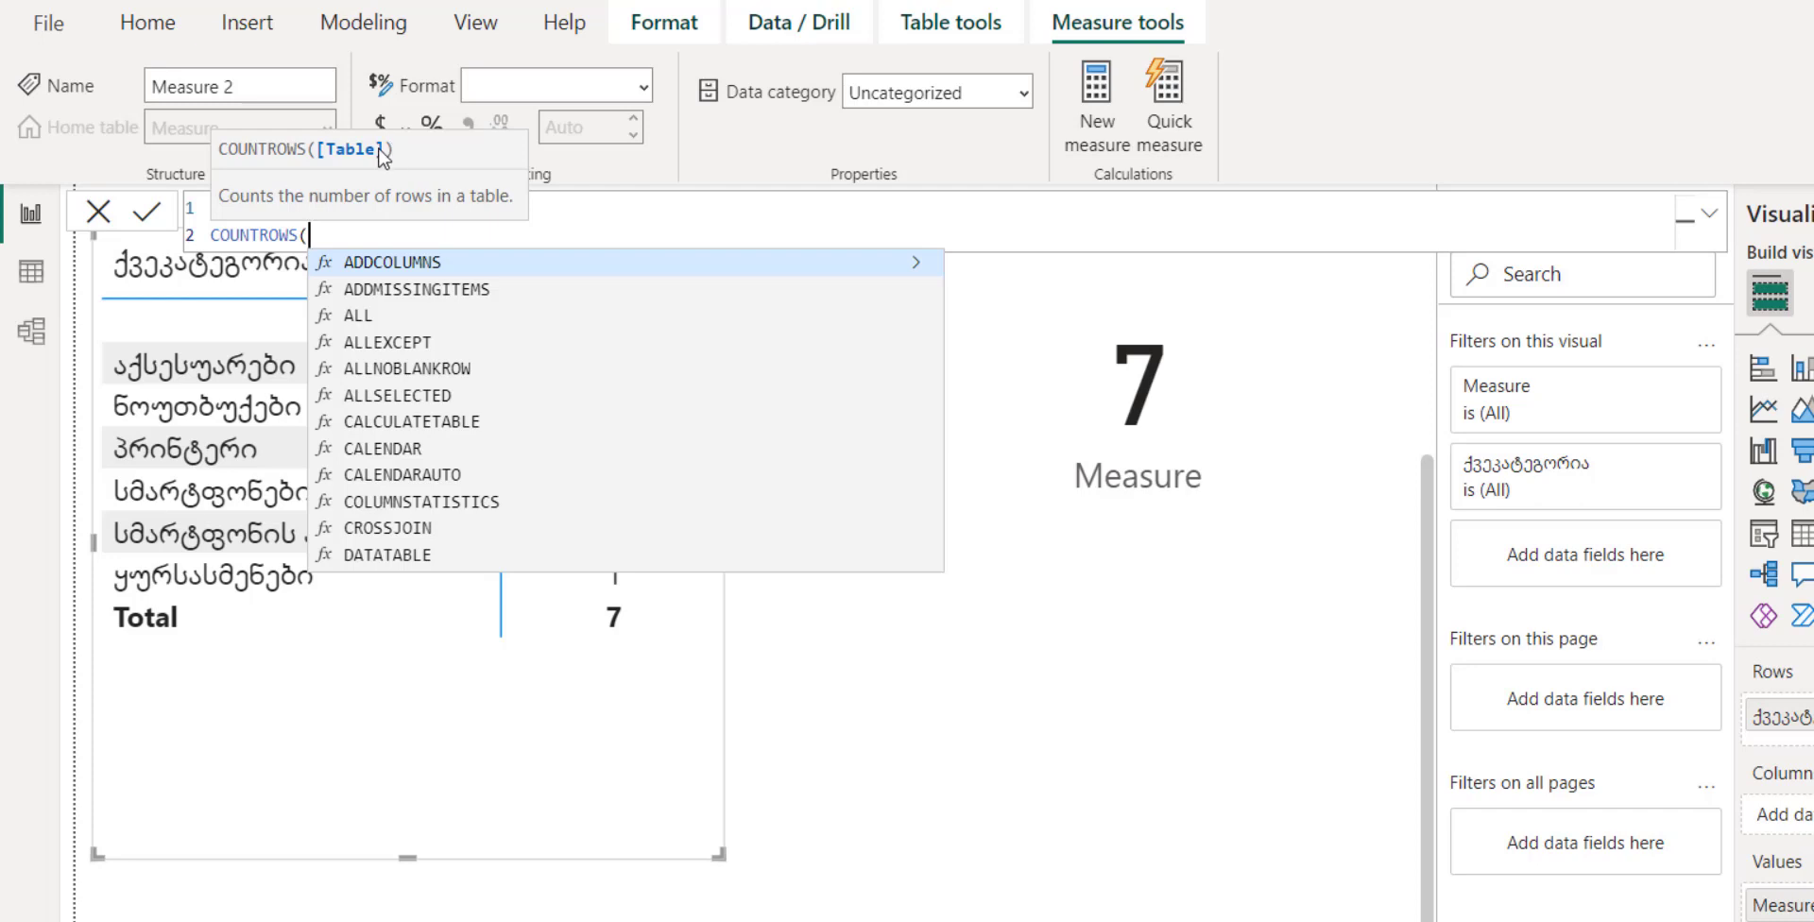
{"action": "type", "text": "din"}
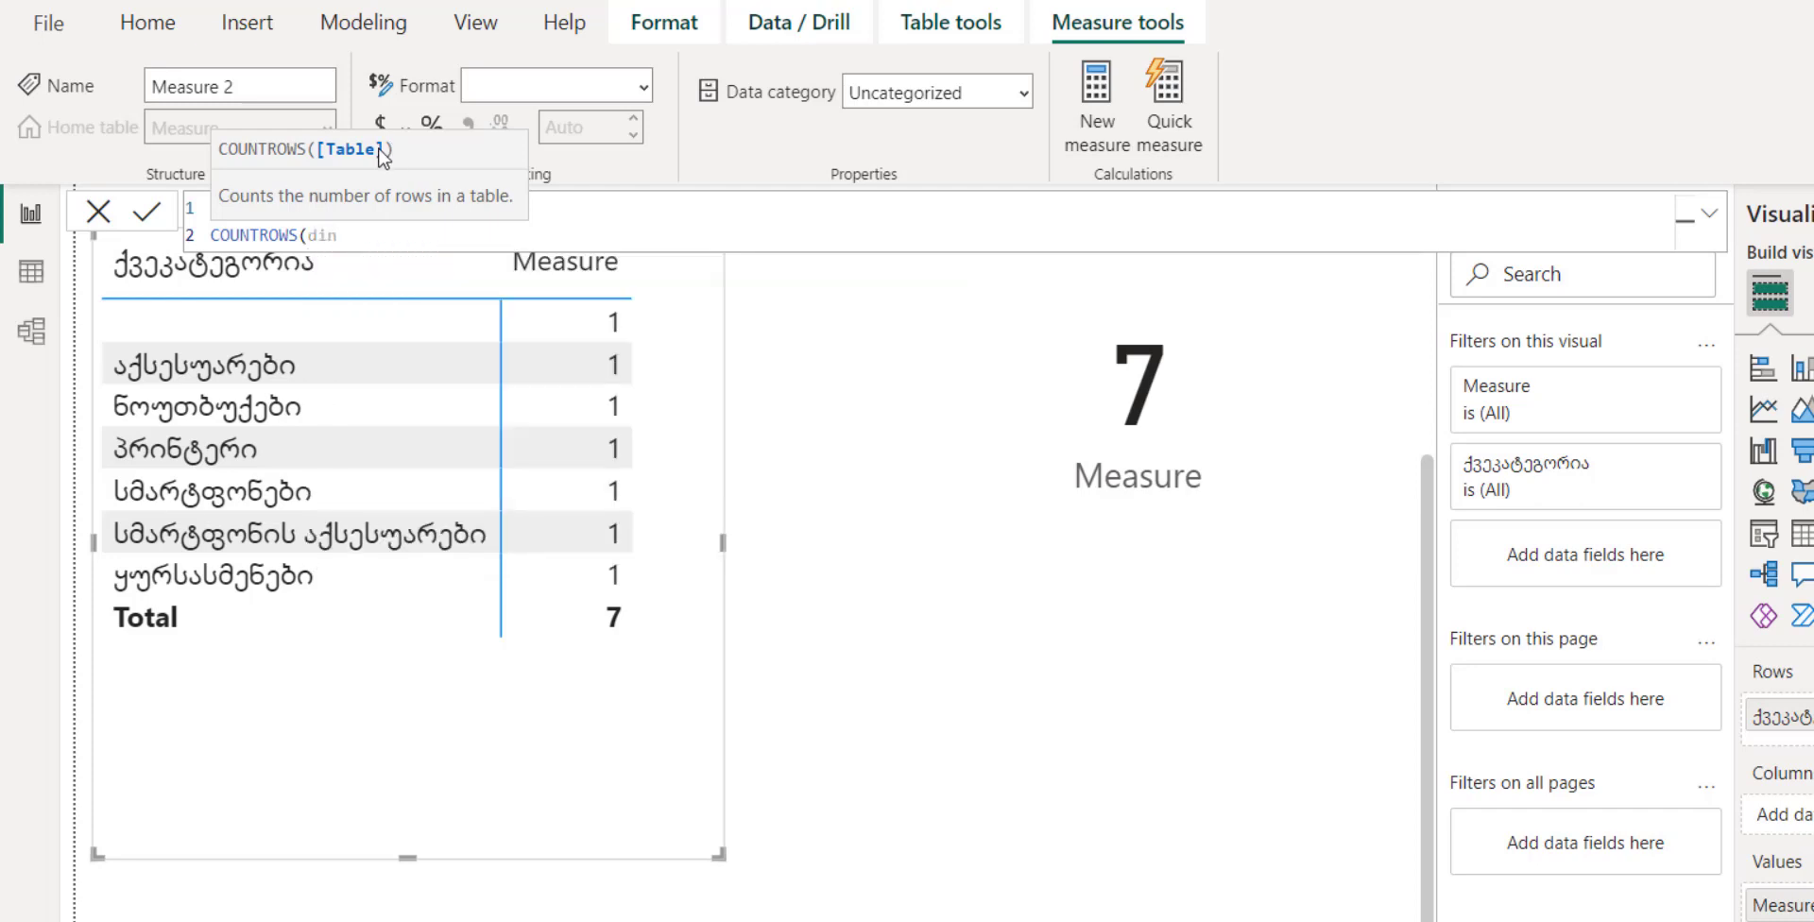
{"action": "key", "text": "BackSpace"}
{"action": "type", "text": "s"}
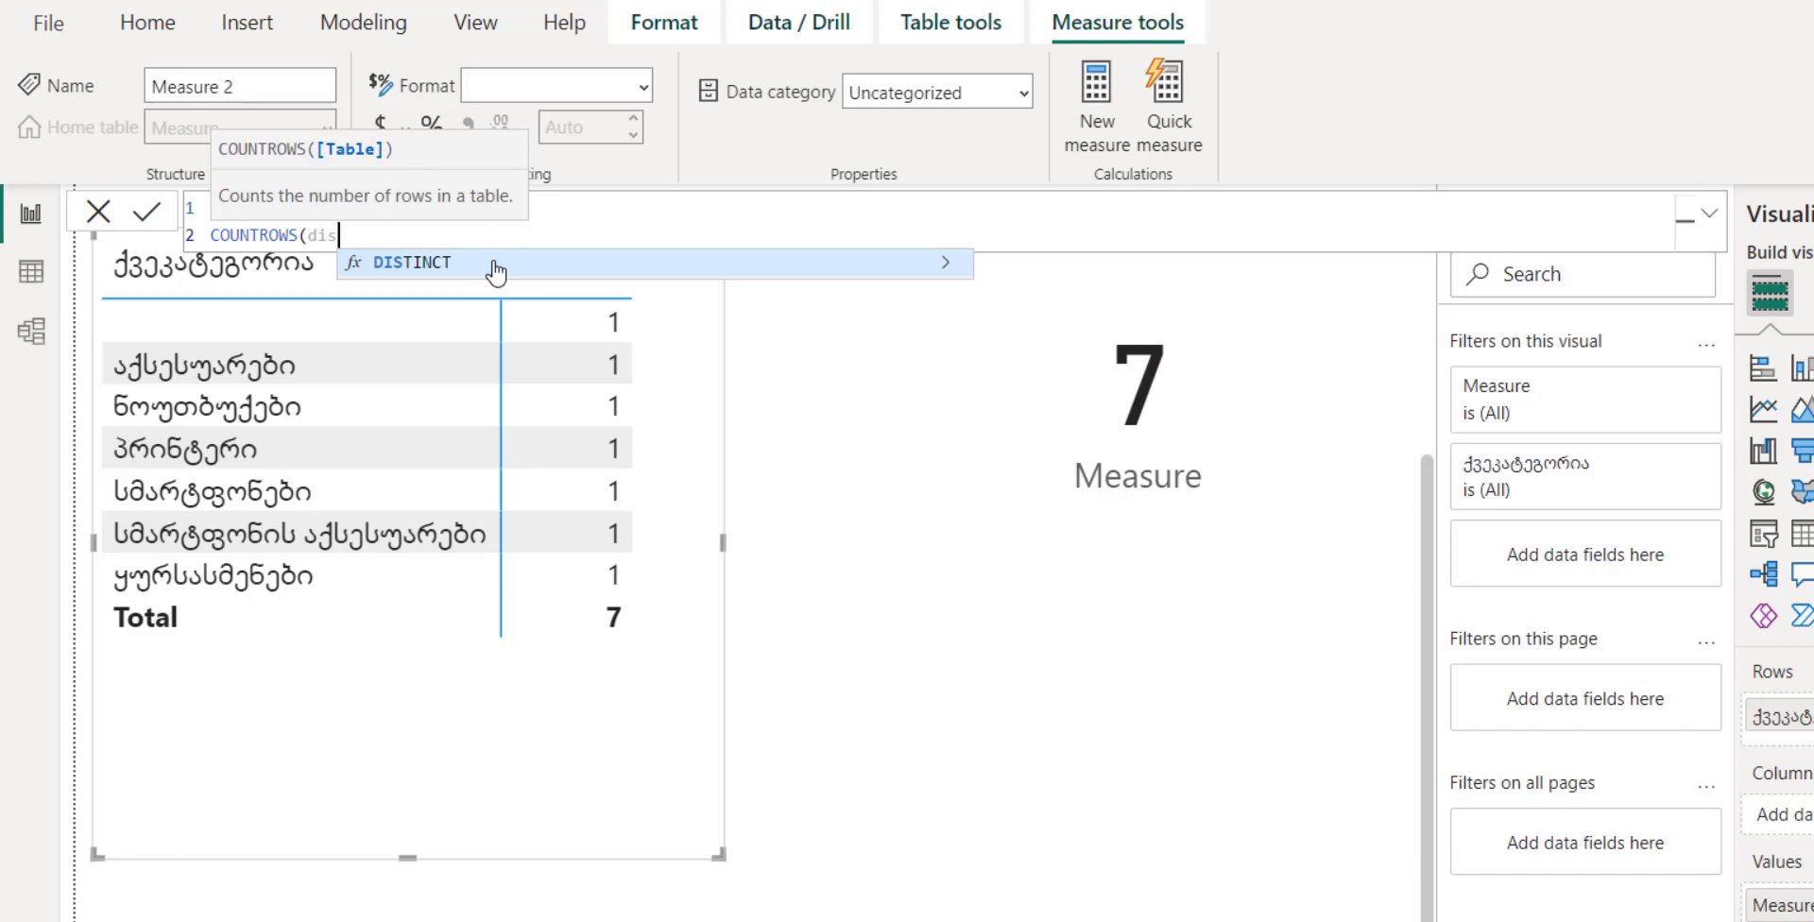
{"action": "left_click", "coordinate": [495, 273]}
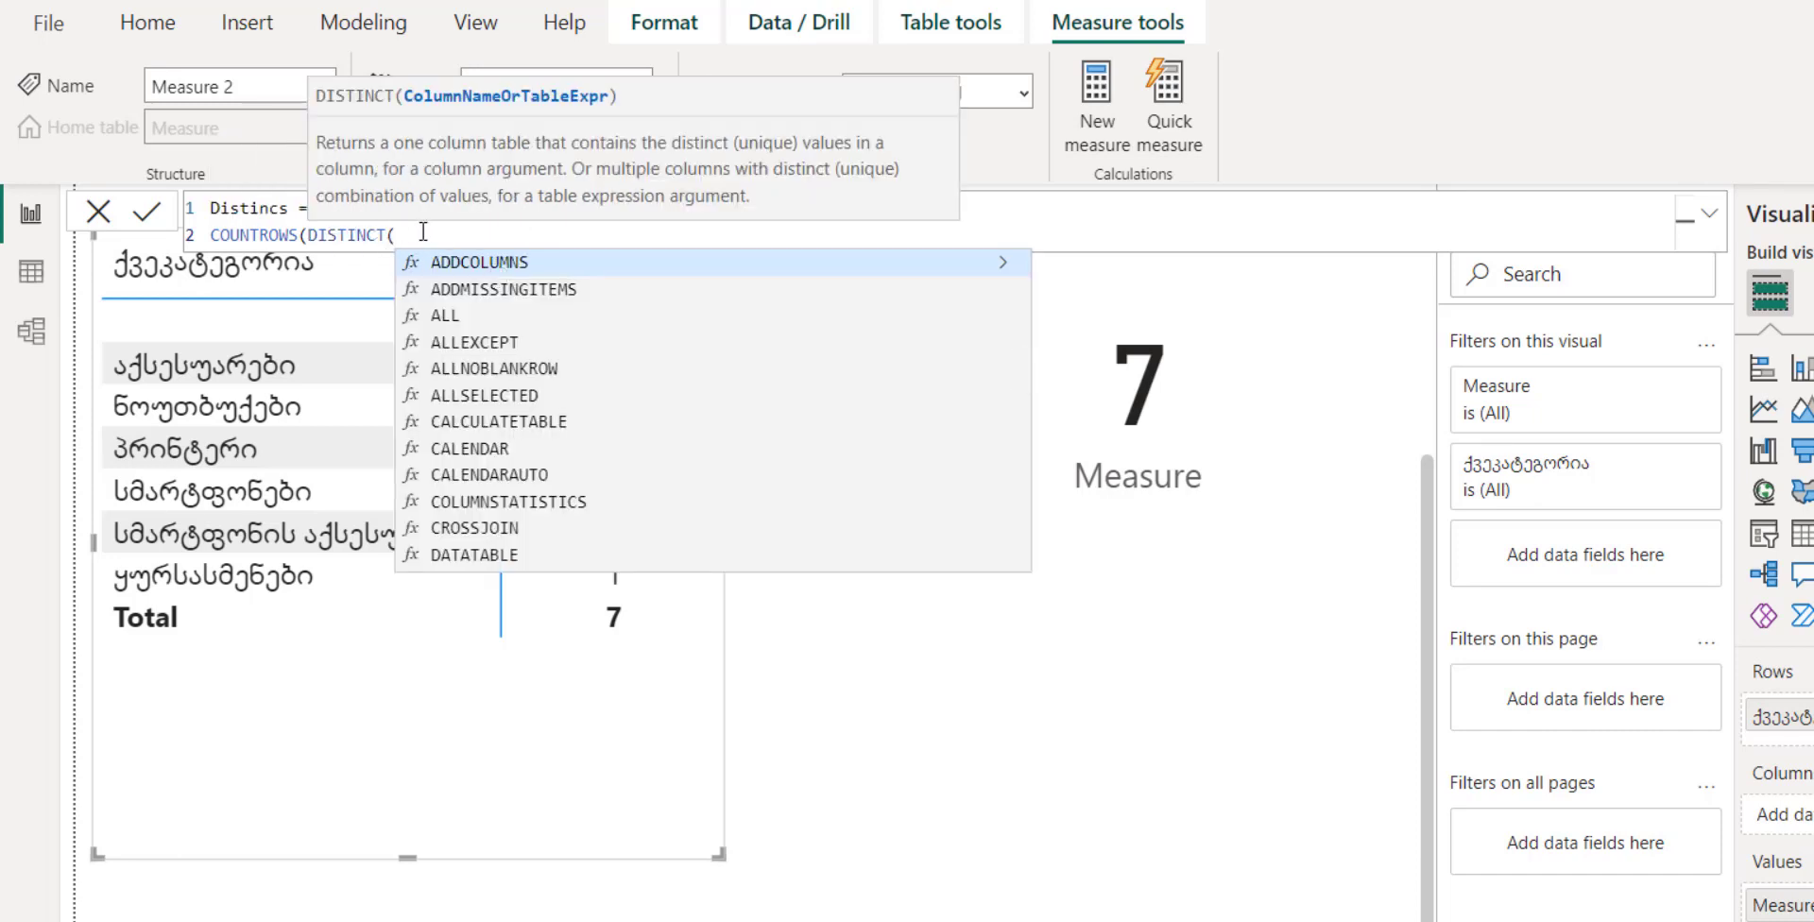
{"action": "type", "text": "'შ"}
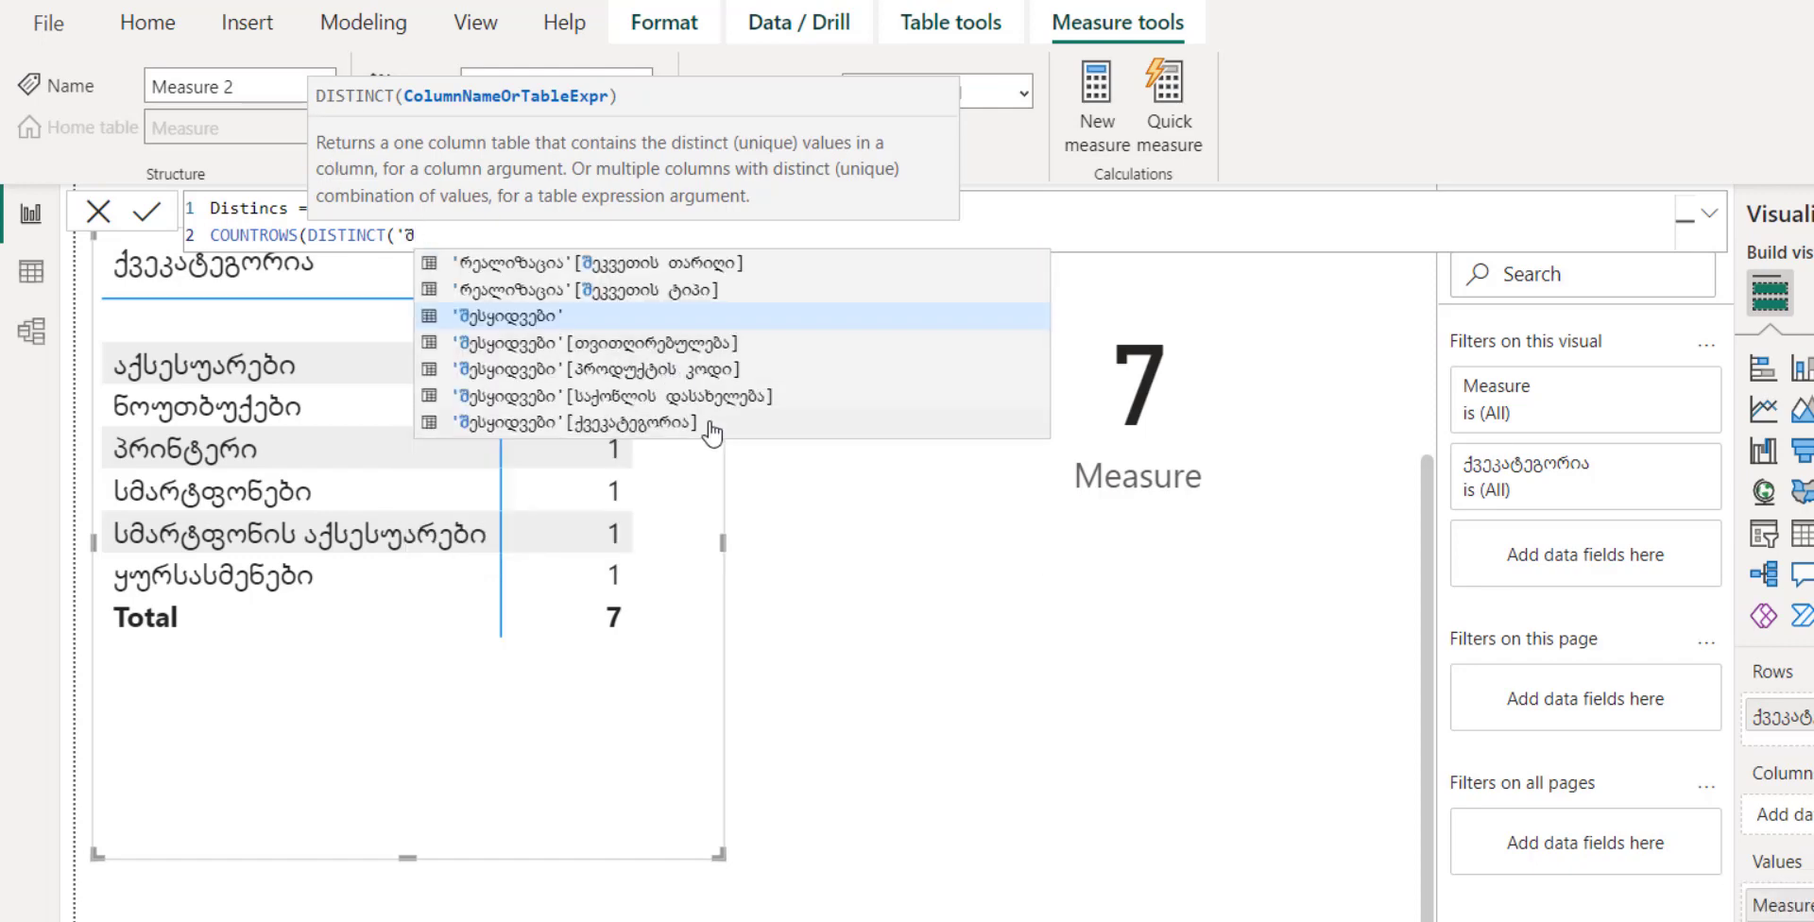
{"action": "left_click", "coordinate": [711, 425]}
{"action": "type", "text": "))"}
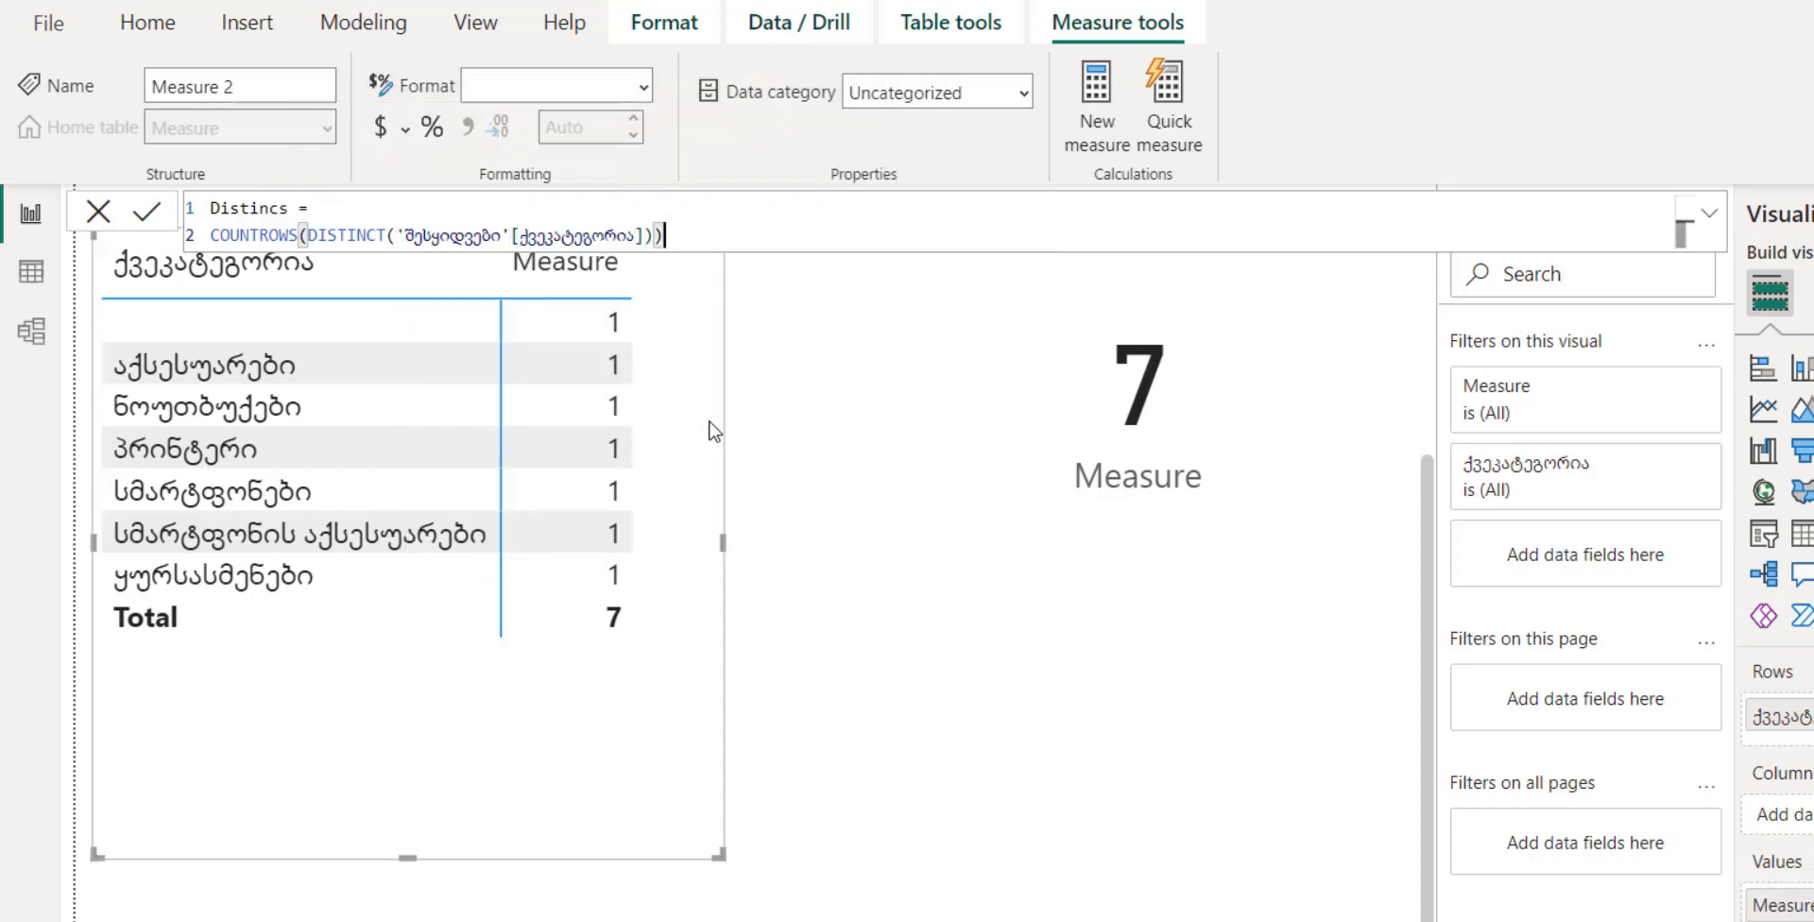
{"action": "key", "text": "Return"}
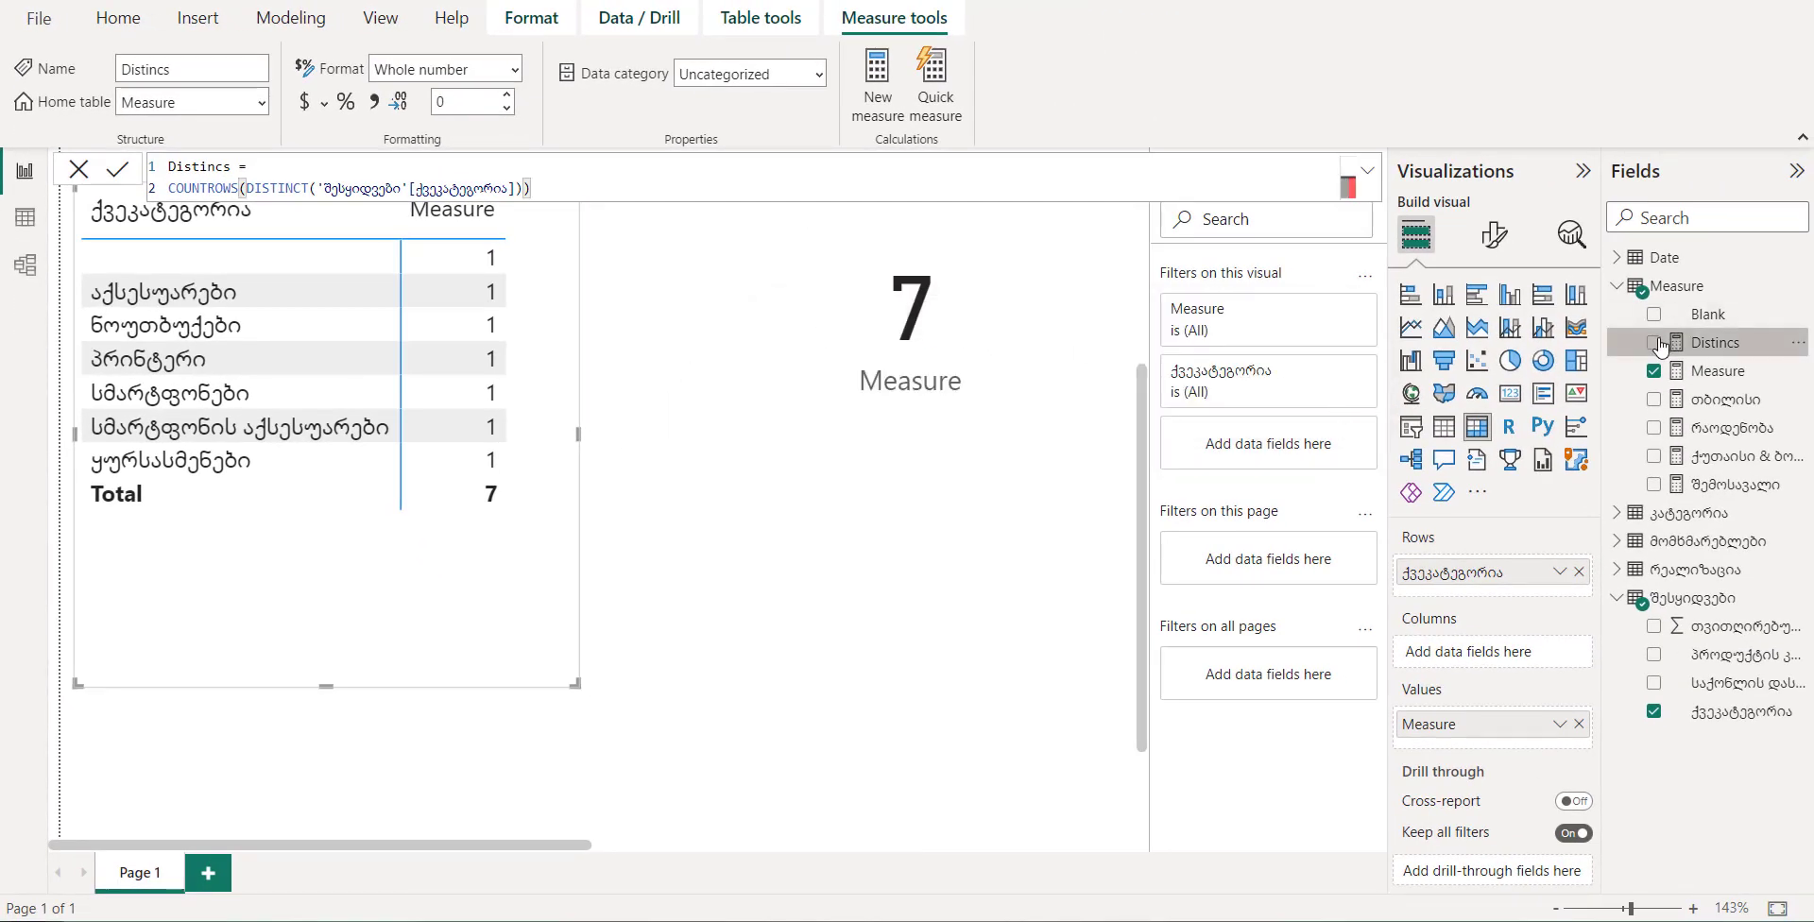
Add the Distincs measure to the matrix values and widen the matrix so both measure columns fit
{"action": "left_click", "coordinate": [1656, 343]}
{"action": "left_click", "coordinate": [117, 169]}
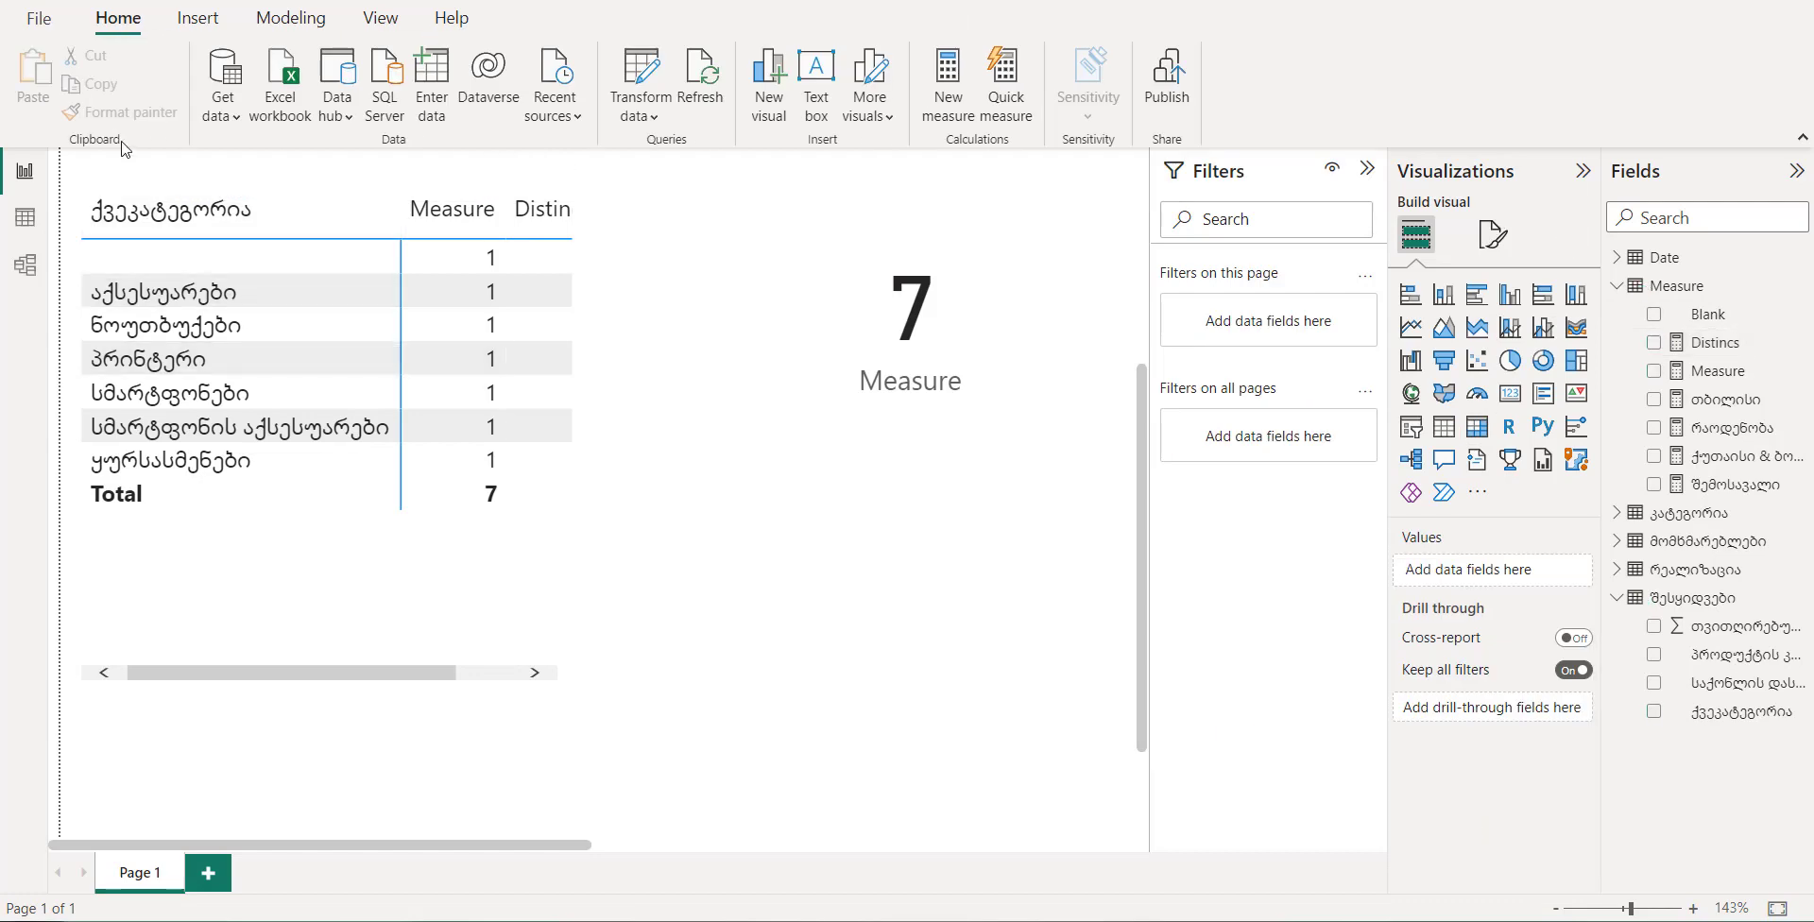
{"action": "left_click", "coordinate": [466, 599]}
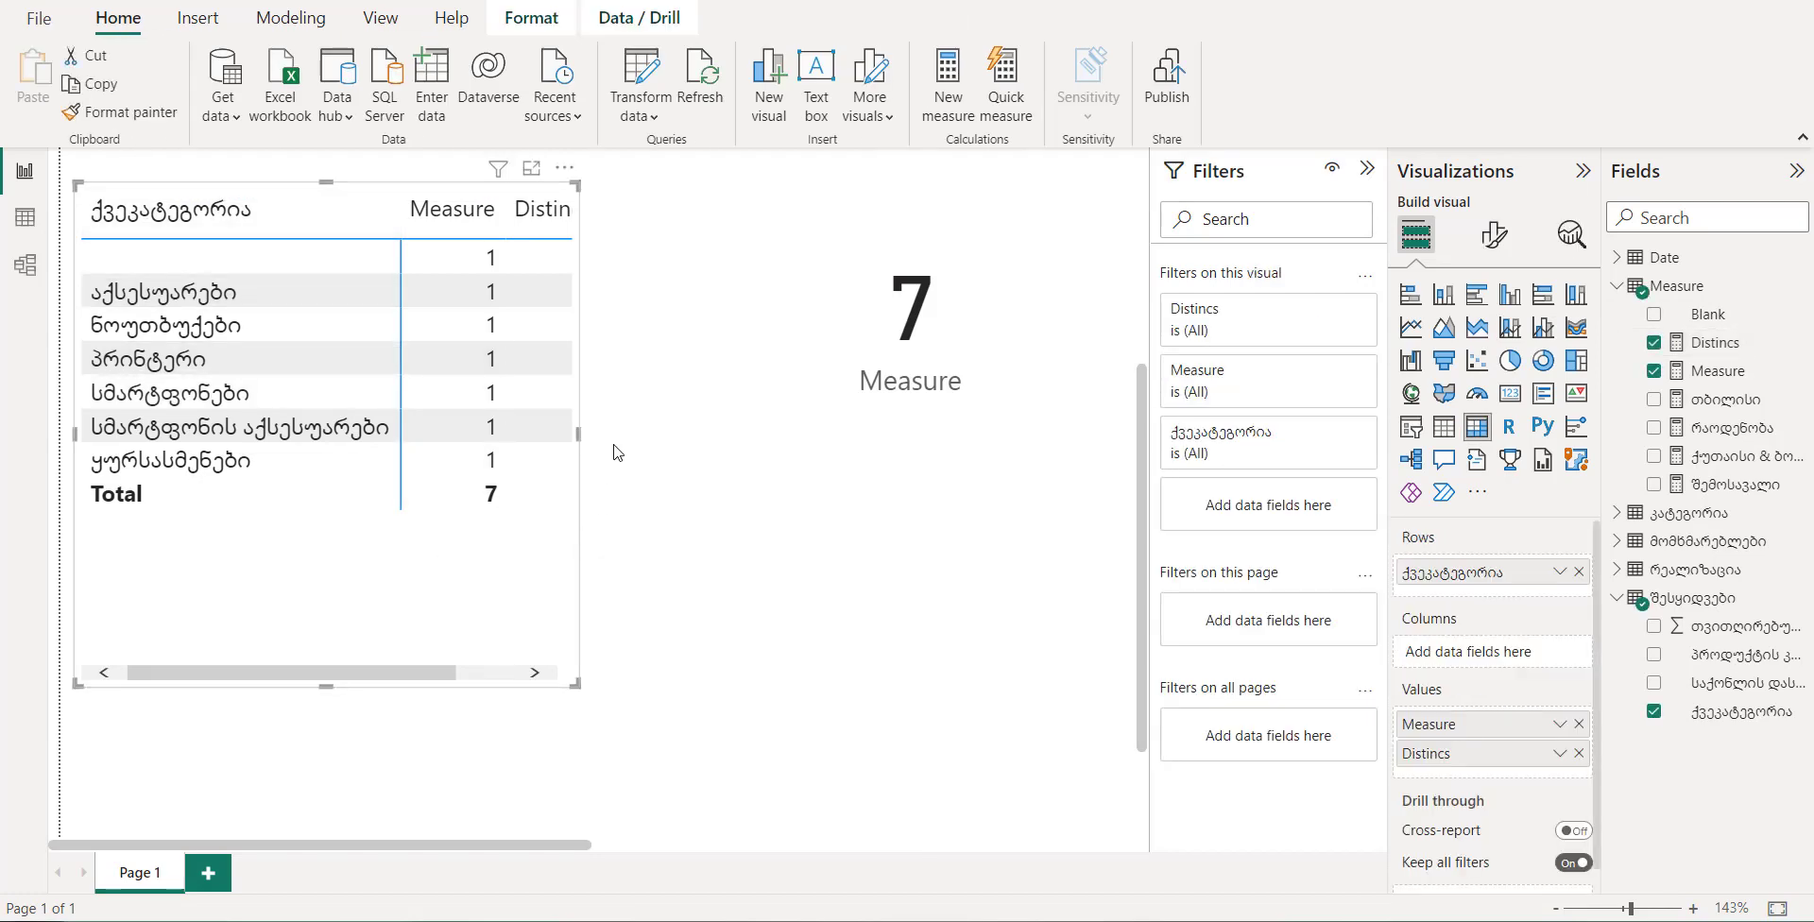
{"action": "left_click_drag", "start_coordinate": [580, 442], "coordinate": [730, 451]}
{"action": "left_click_drag", "start_coordinate": [983, 461], "coordinate": [727, 435]}
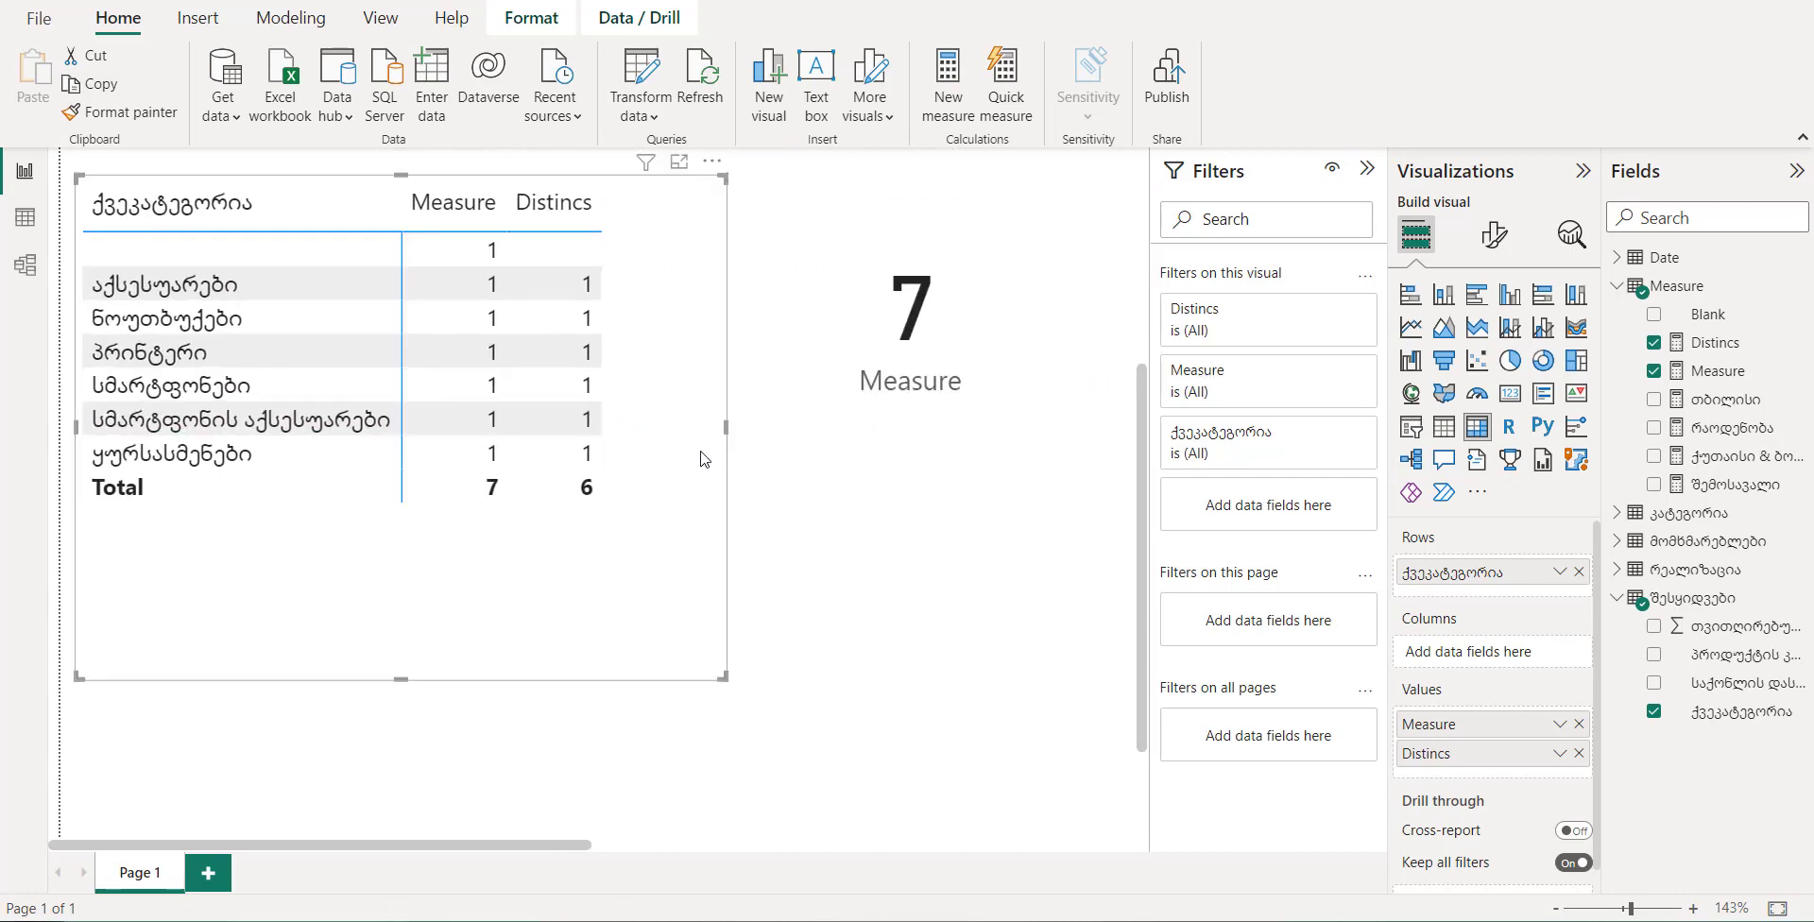
Rename the measure called Measure, which counts rows with VALUES, to Values
{"action": "left_click", "coordinate": [1723, 376]}
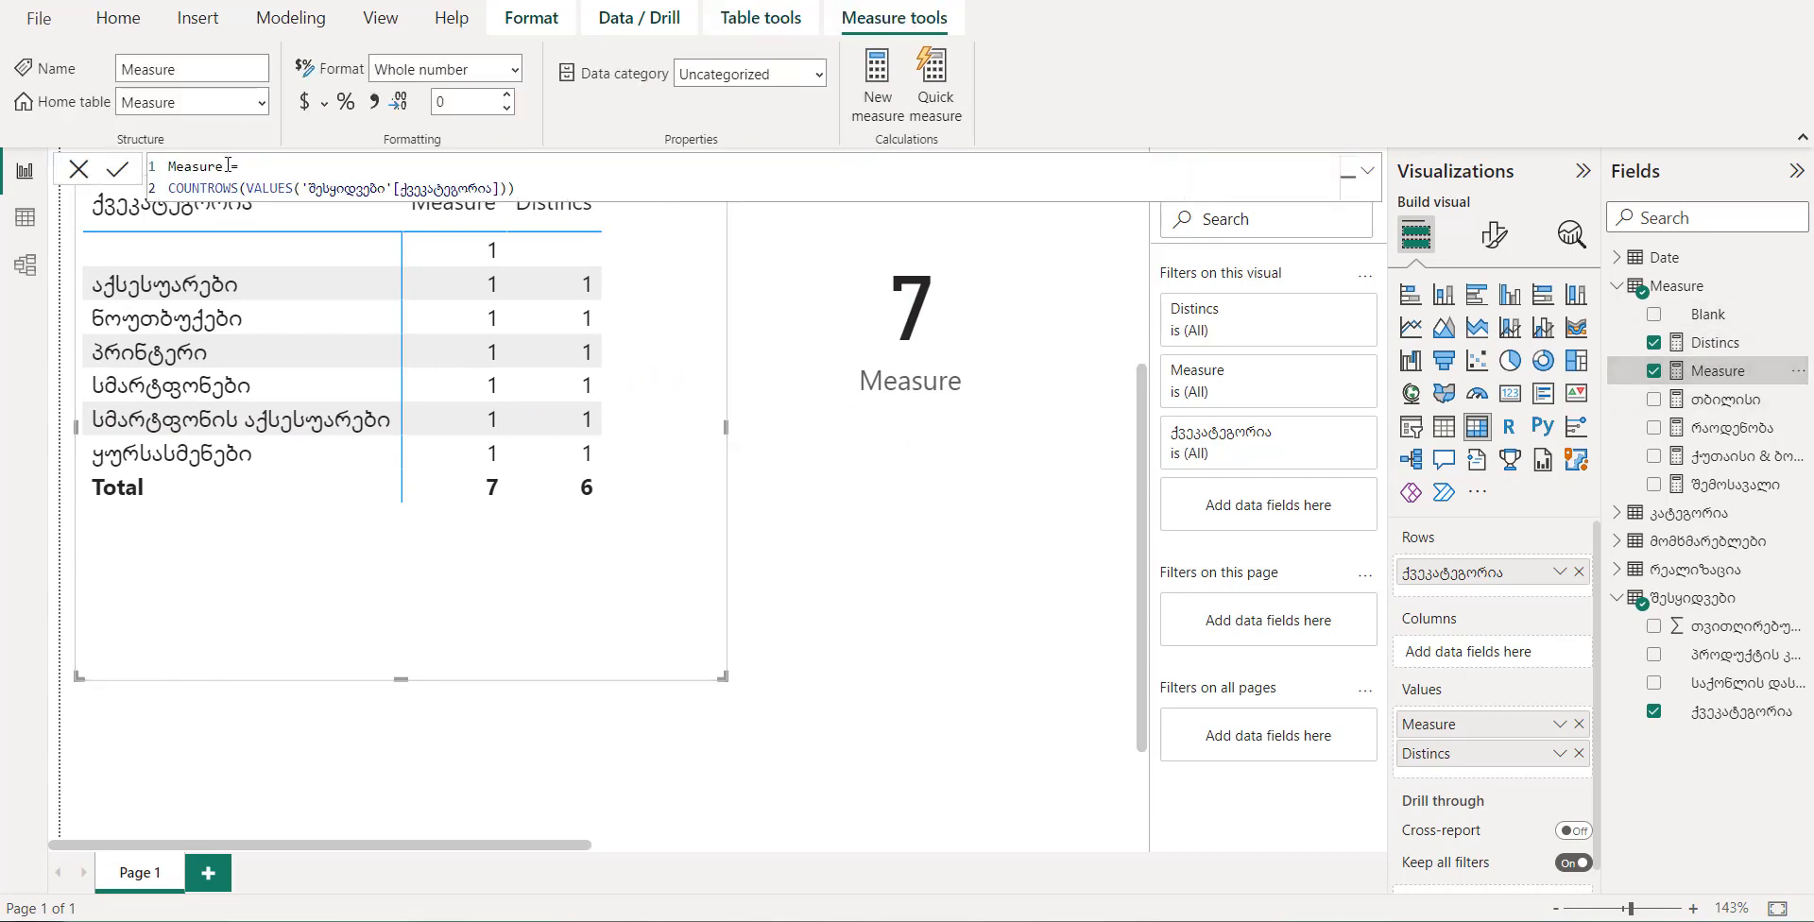
{"action": "left_click_drag", "start_coordinate": [228, 167], "coordinate": [173, 159]}
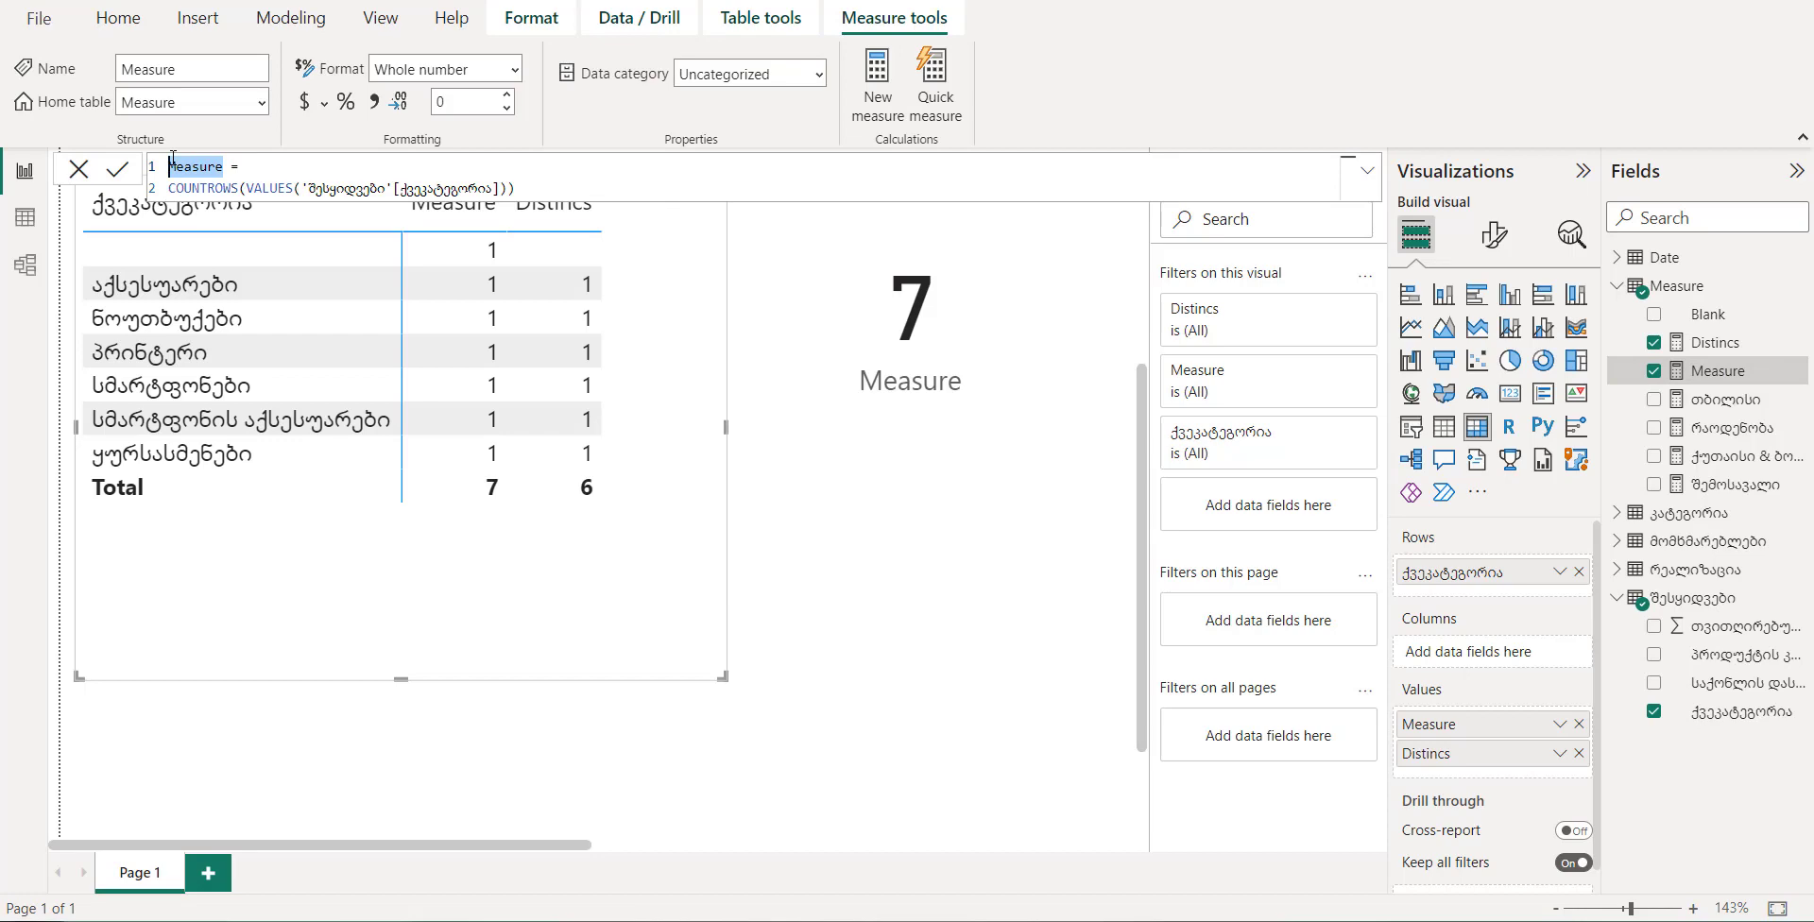
{"action": "key", "text": "super+space"}
{"action": "type", "text": "Values"}
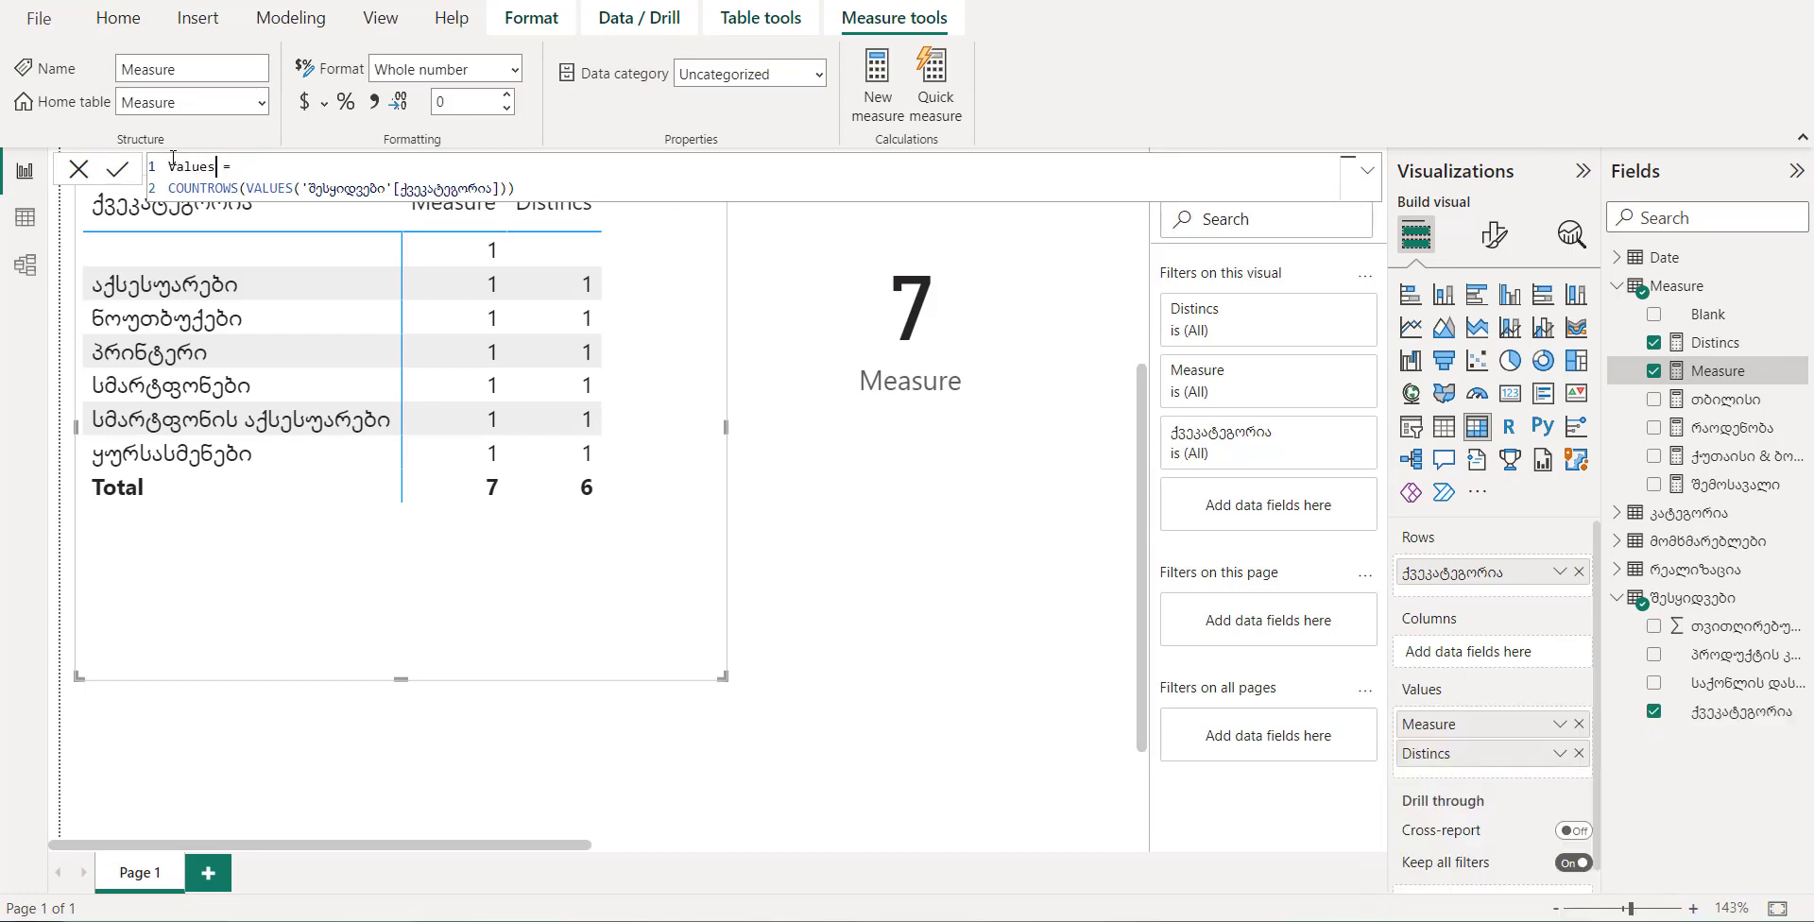
{"action": "left_click", "coordinate": [114, 170]}
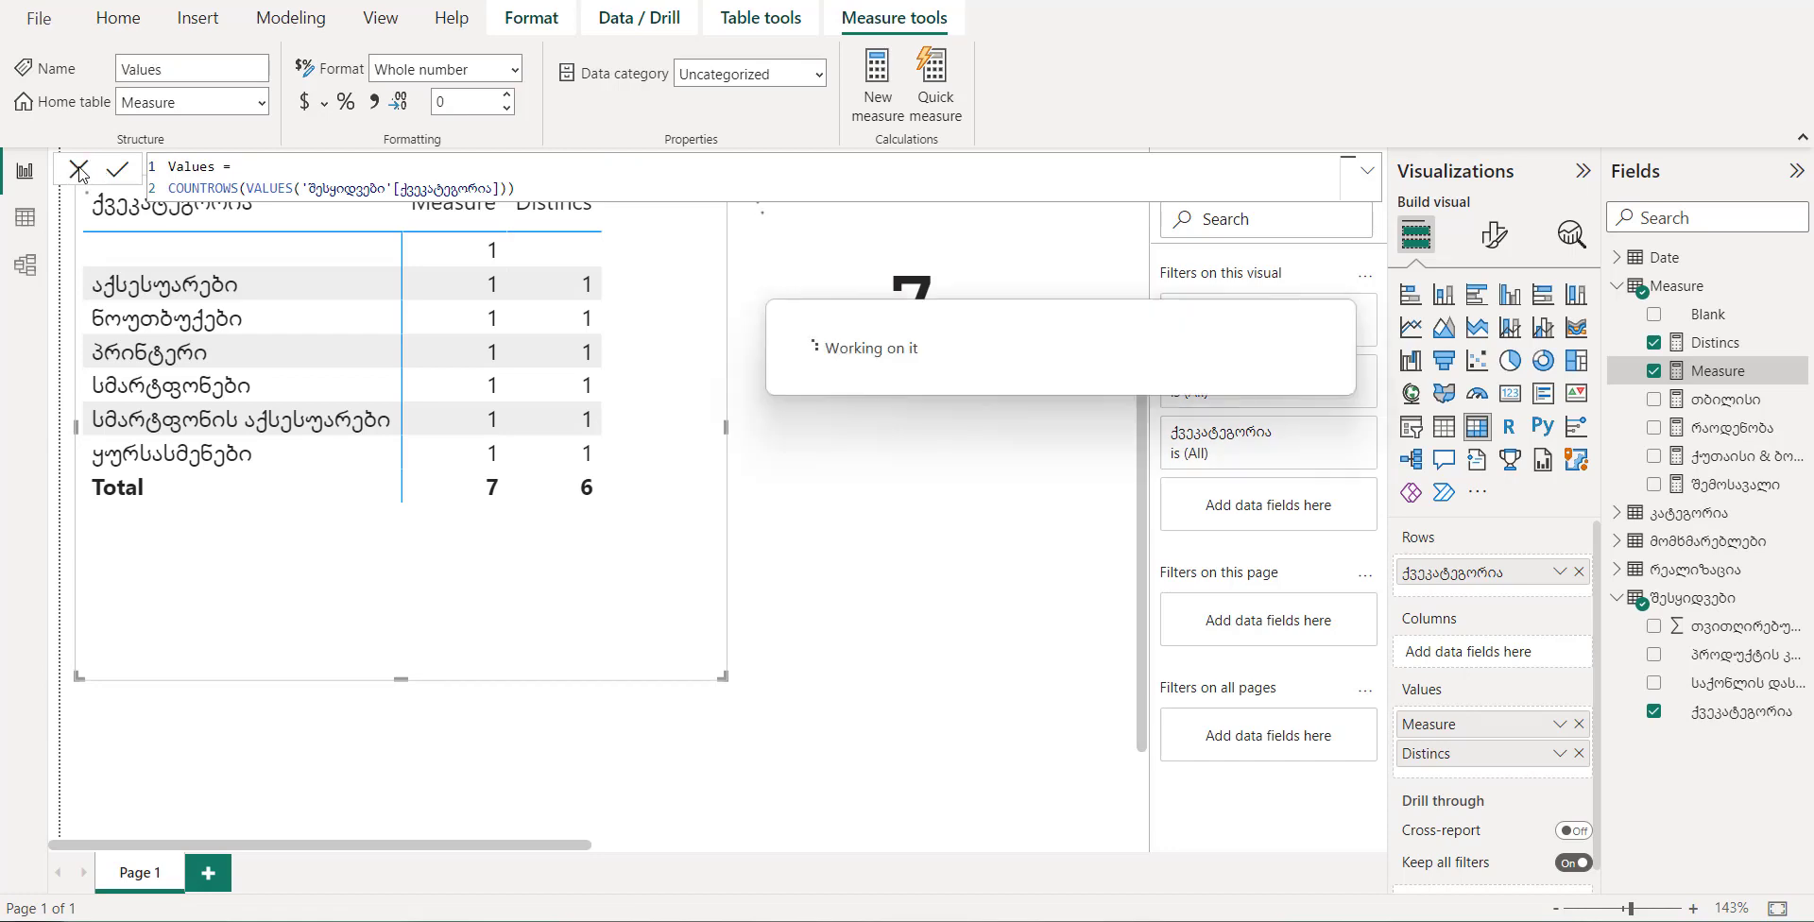
{"action": "left_click", "coordinate": [81, 175]}
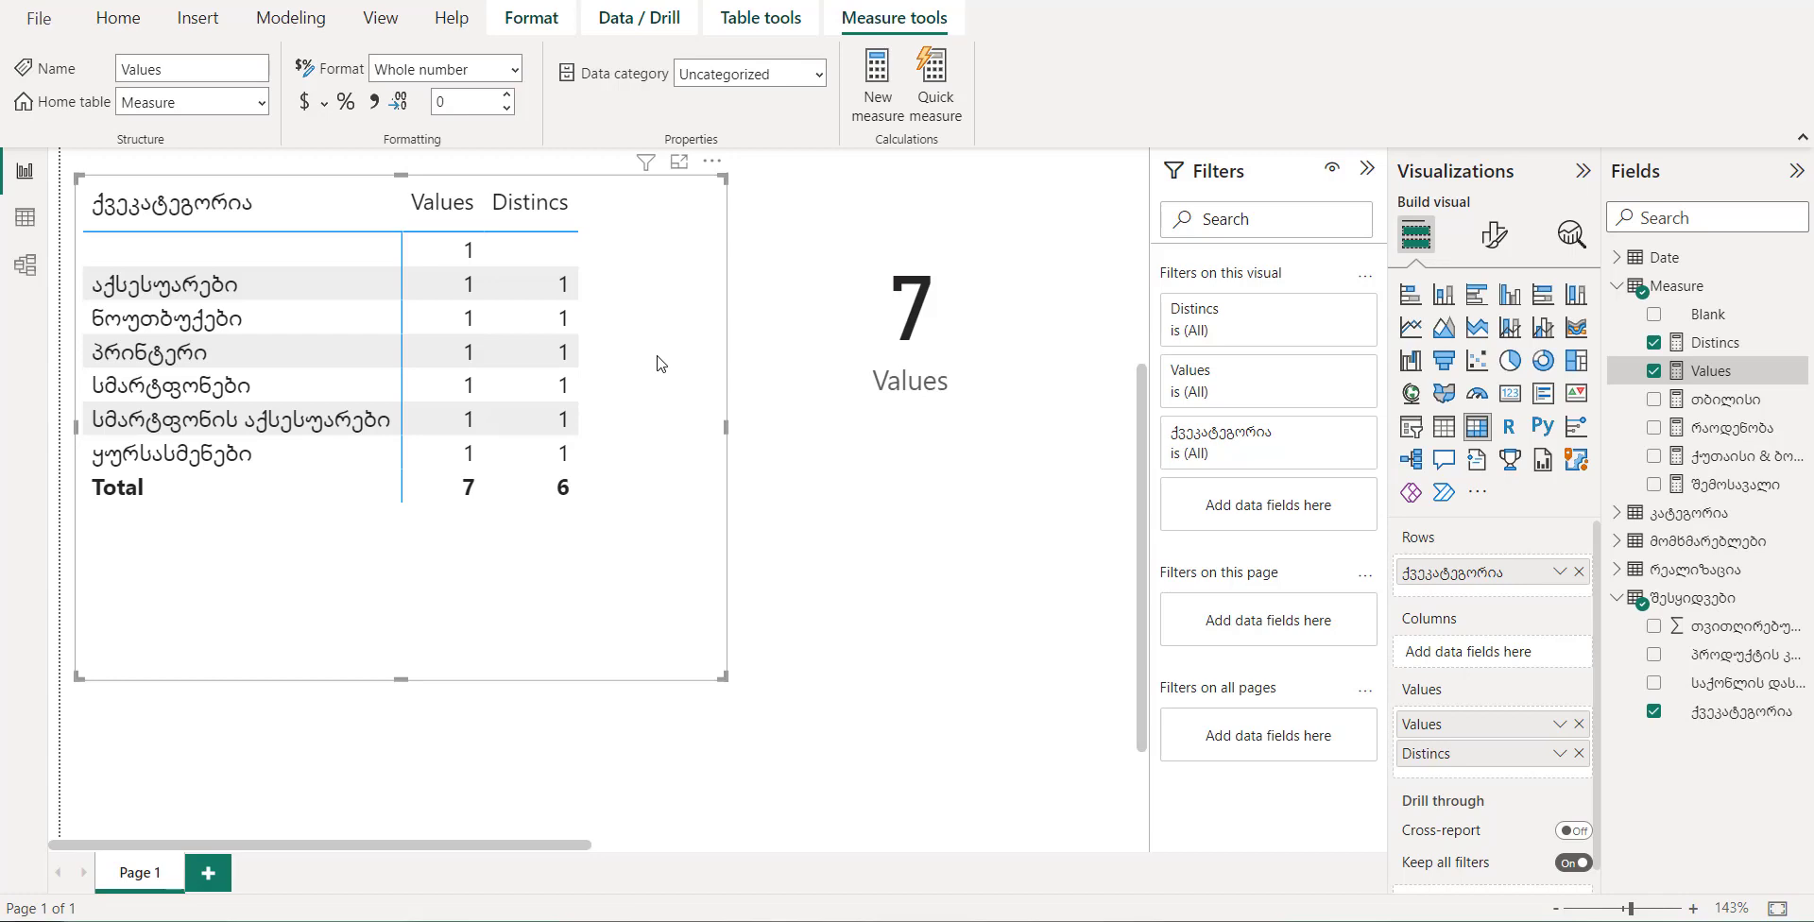
Create another measure in the Measure table named საშუალო value, with its formula starting on a second line
{"action": "left_click", "coordinate": [1678, 293]}
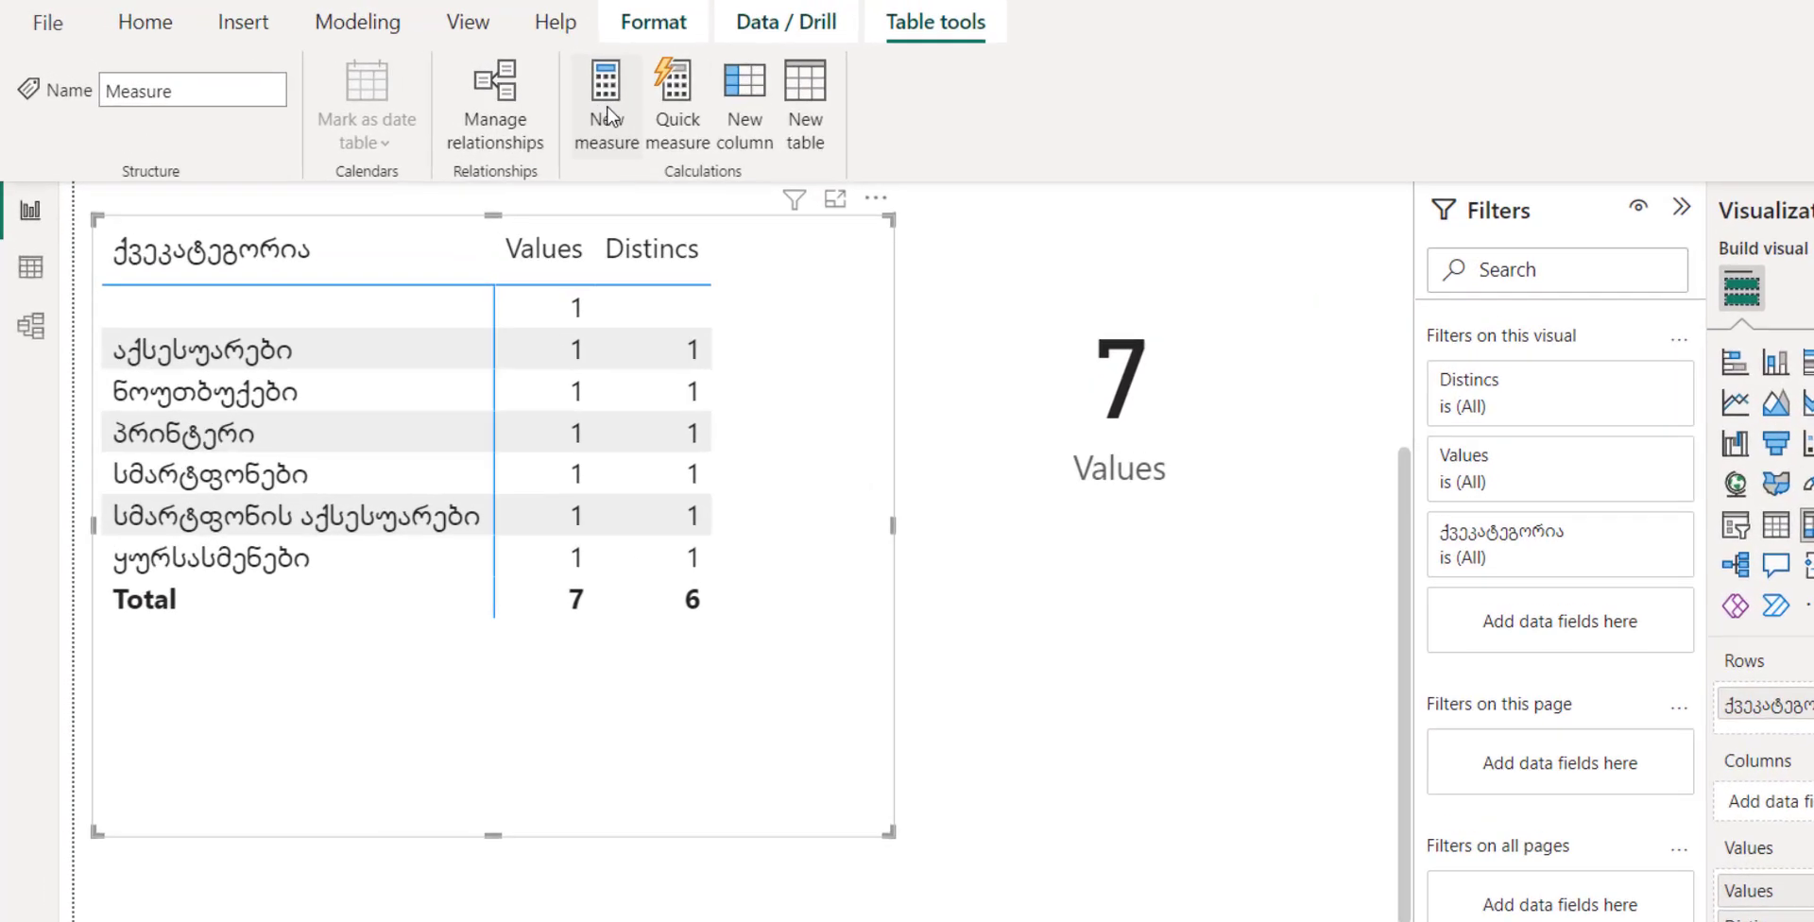
{"action": "left_click", "coordinate": [616, 108]}
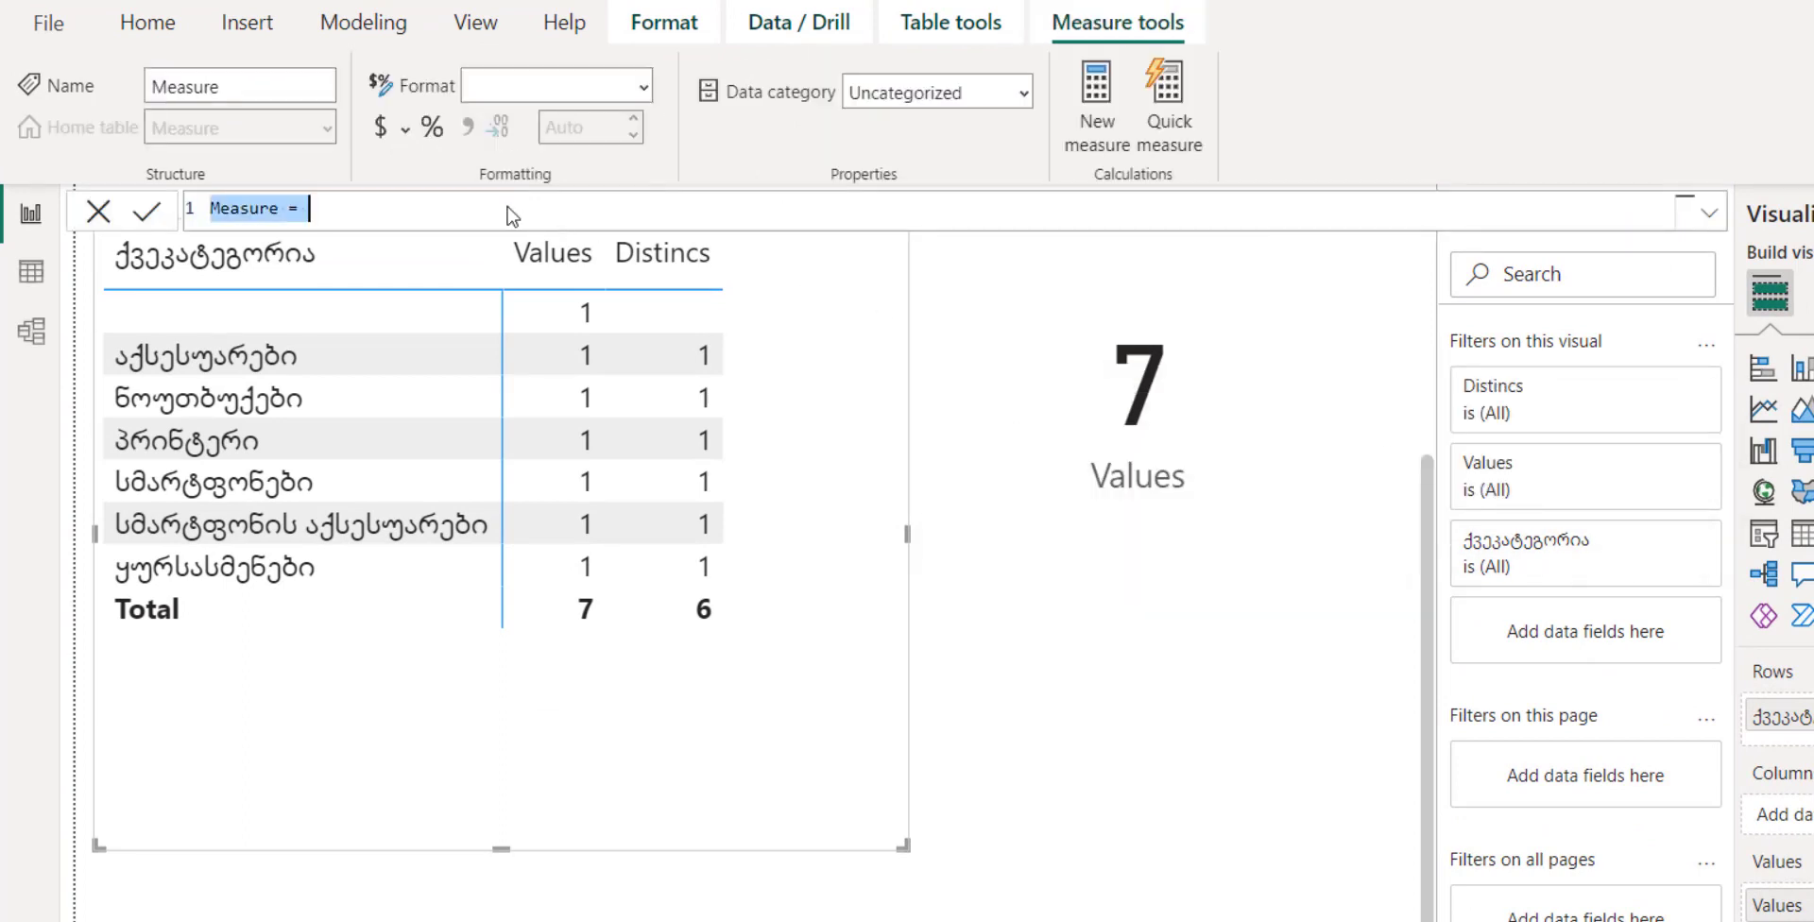
{"action": "type", "text": "საშუალო ალ"}
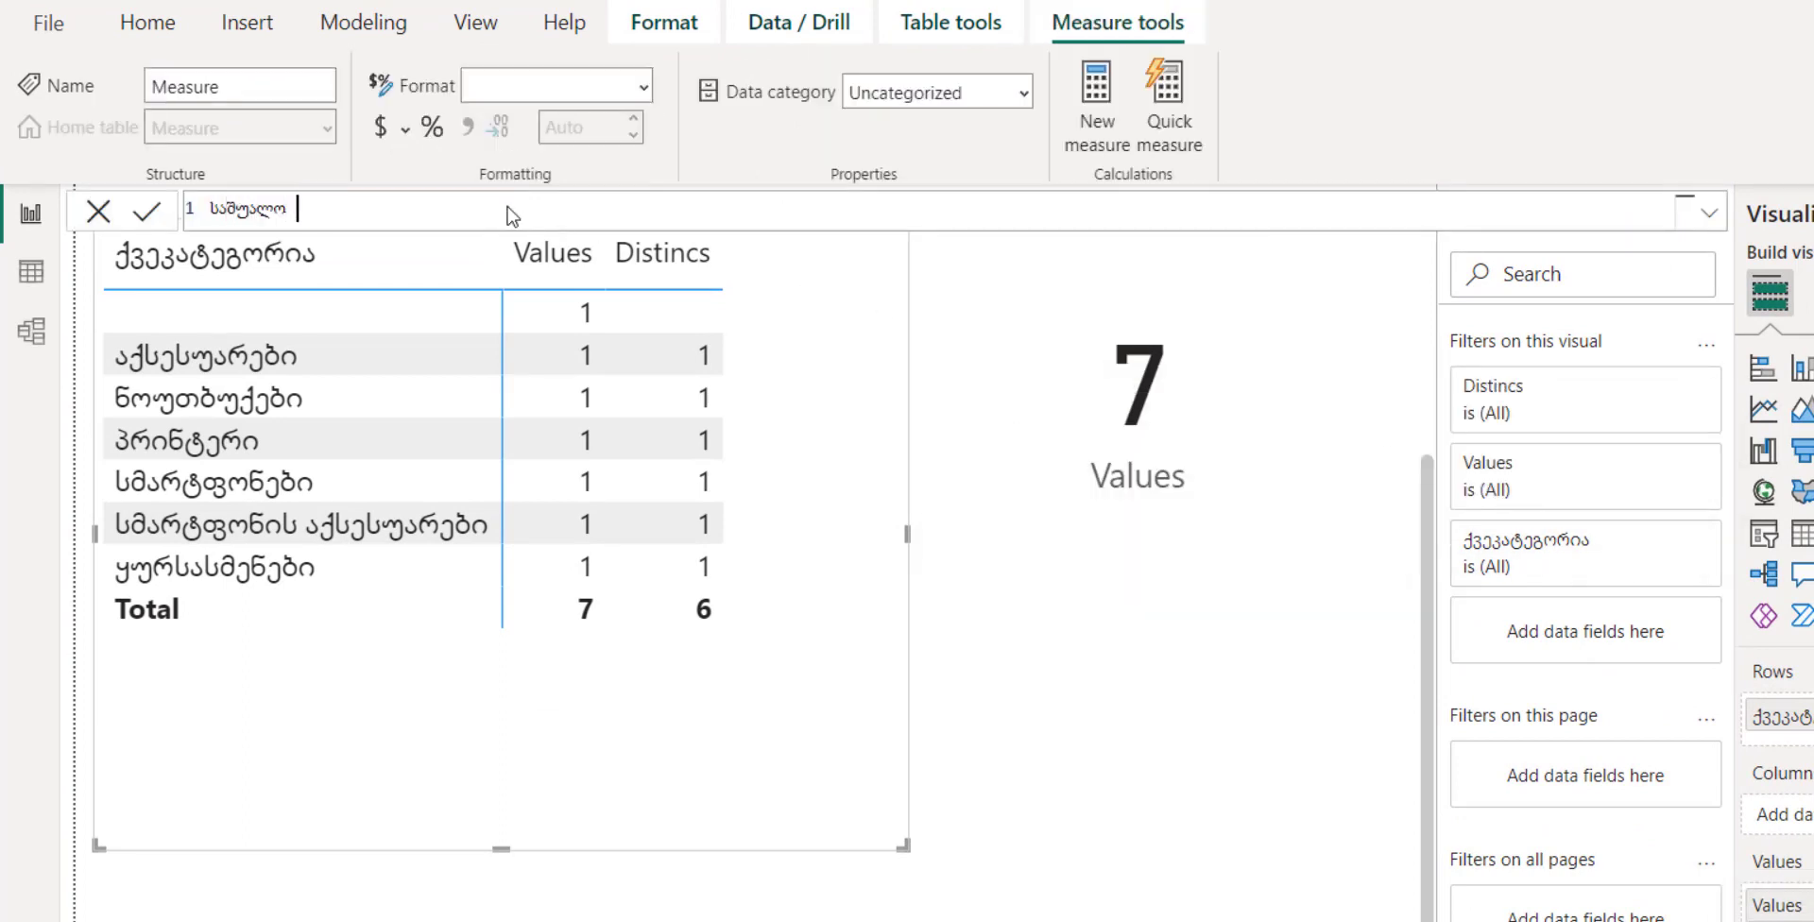
{"action": "key", "text": "BackSpace"}
{"action": "key", "text": "BackSpace"}
{"action": "type", "text": "value ="}
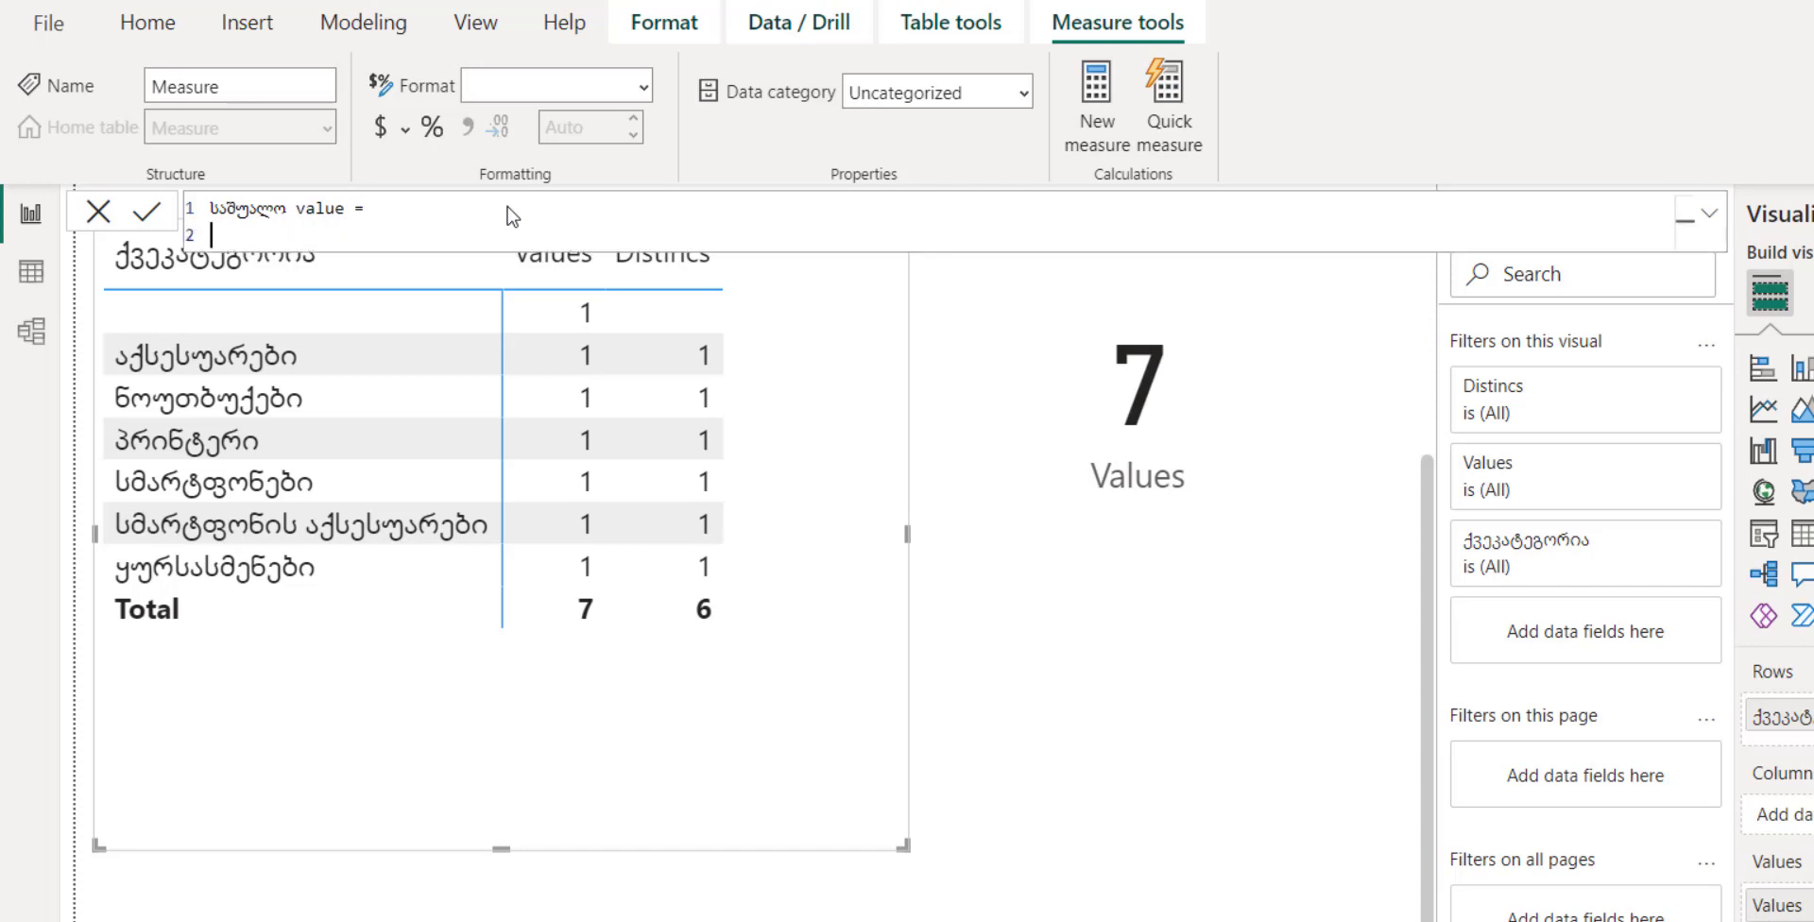
{"action": "key", "text": "shift+Return"}
Begin the საშუალო value formula with the DIVIDE function and put its arguments on a new line
{"action": "type", "text": "i"}
{"action": "key", "text": "BackSpace"}
{"action": "type", "text": "di"}
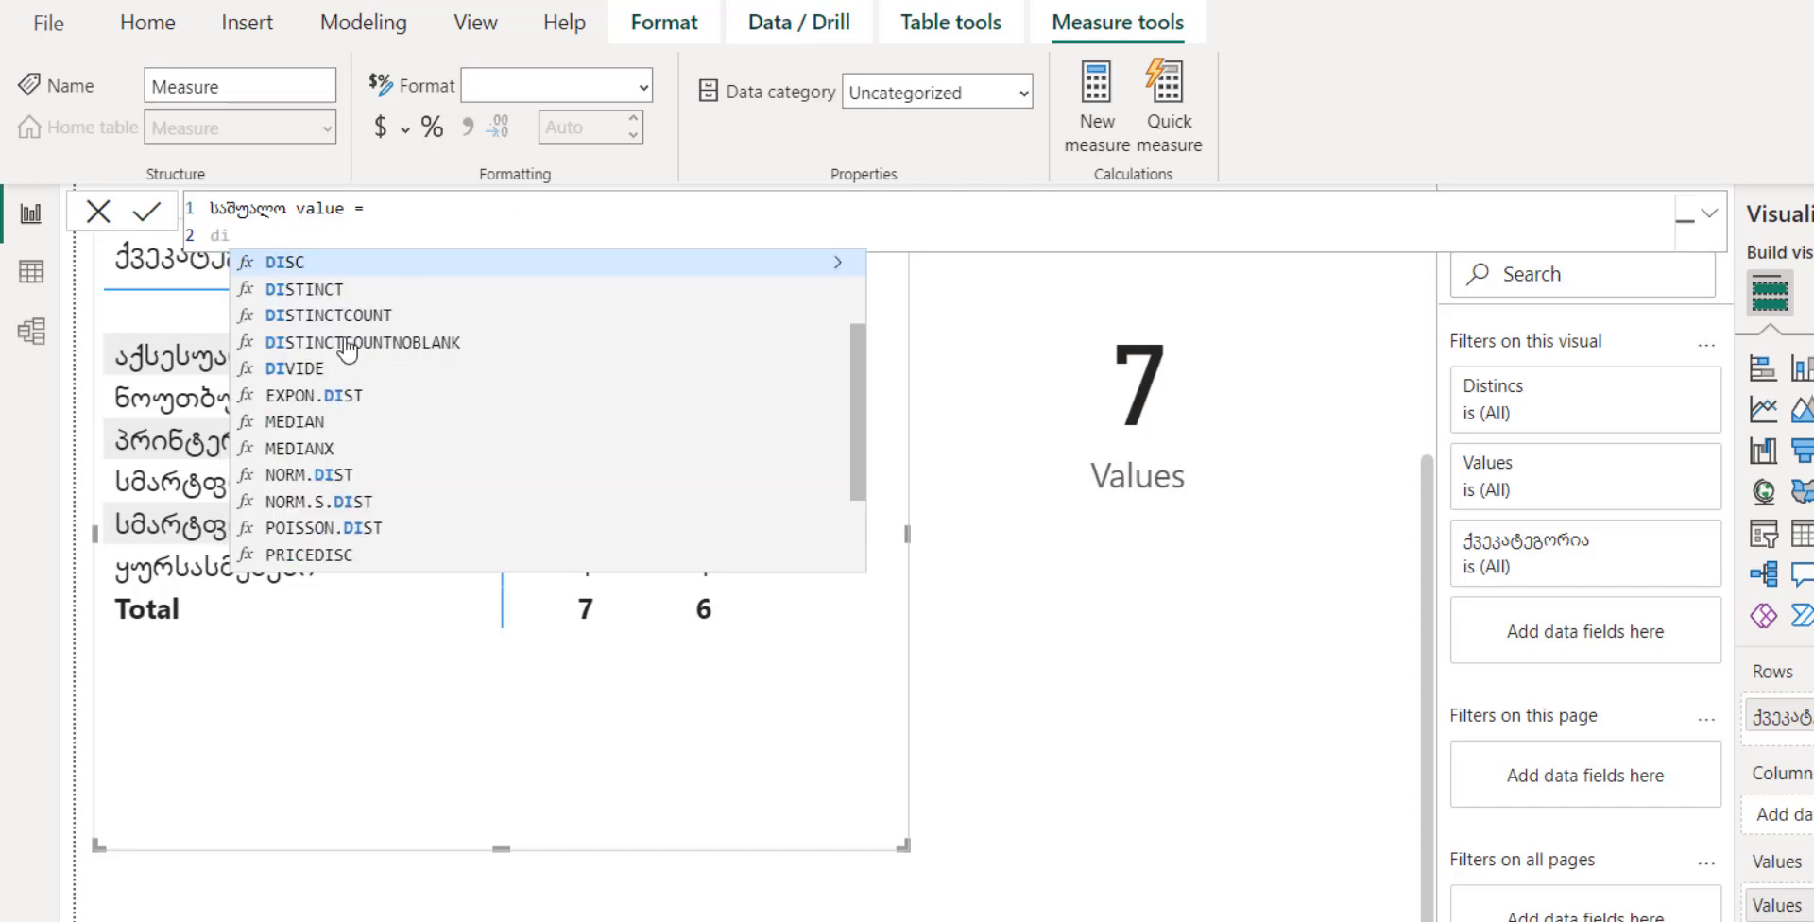
{"action": "left_click", "coordinate": [302, 371]}
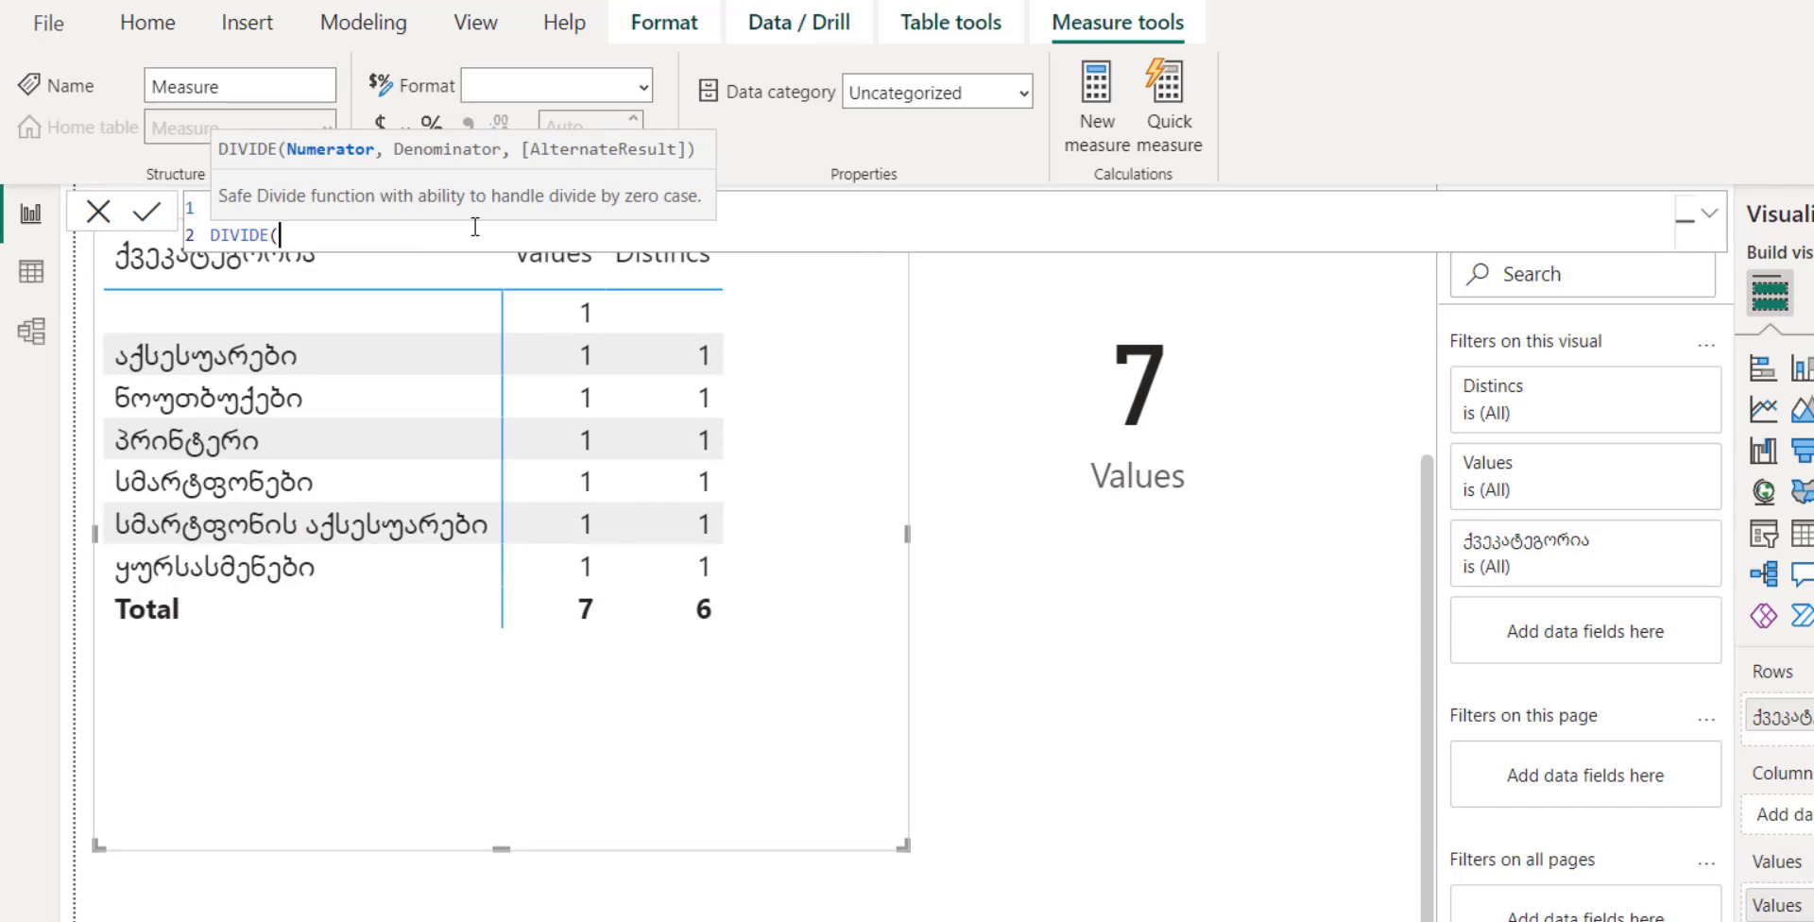
{"action": "key", "text": "shift+Return"}
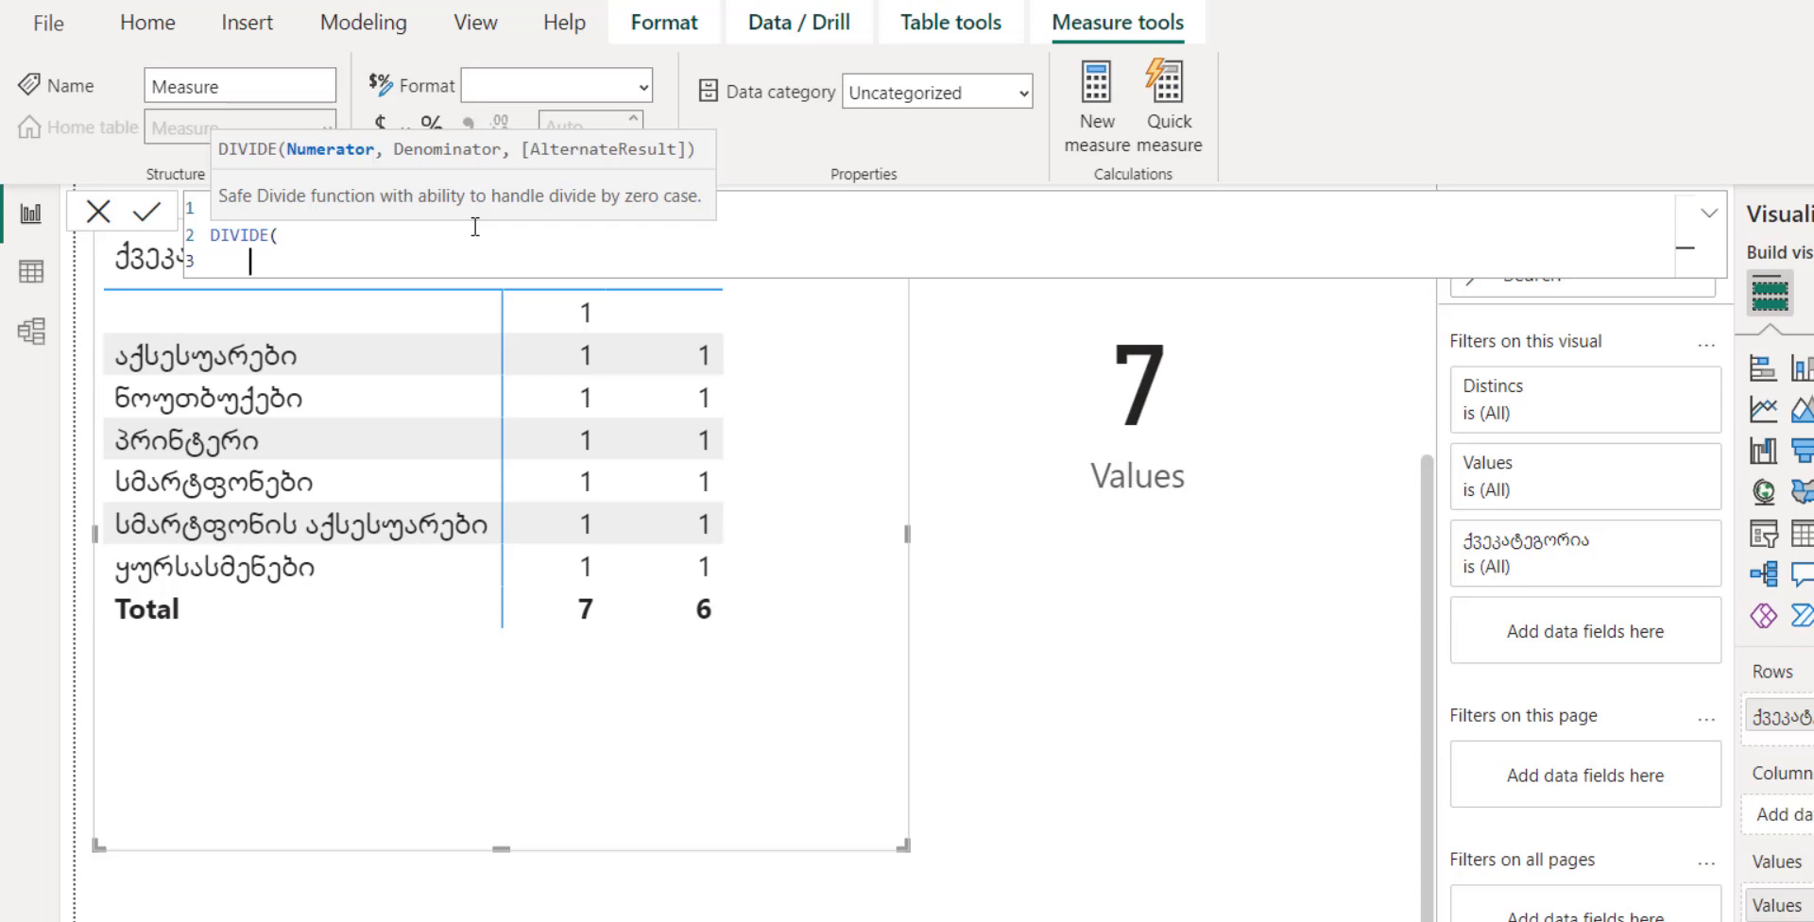
Start the DIVIDE numerator with a SUMX function that iterates over the 'რეალიზაცია' table
{"action": "type", "text": "su"}
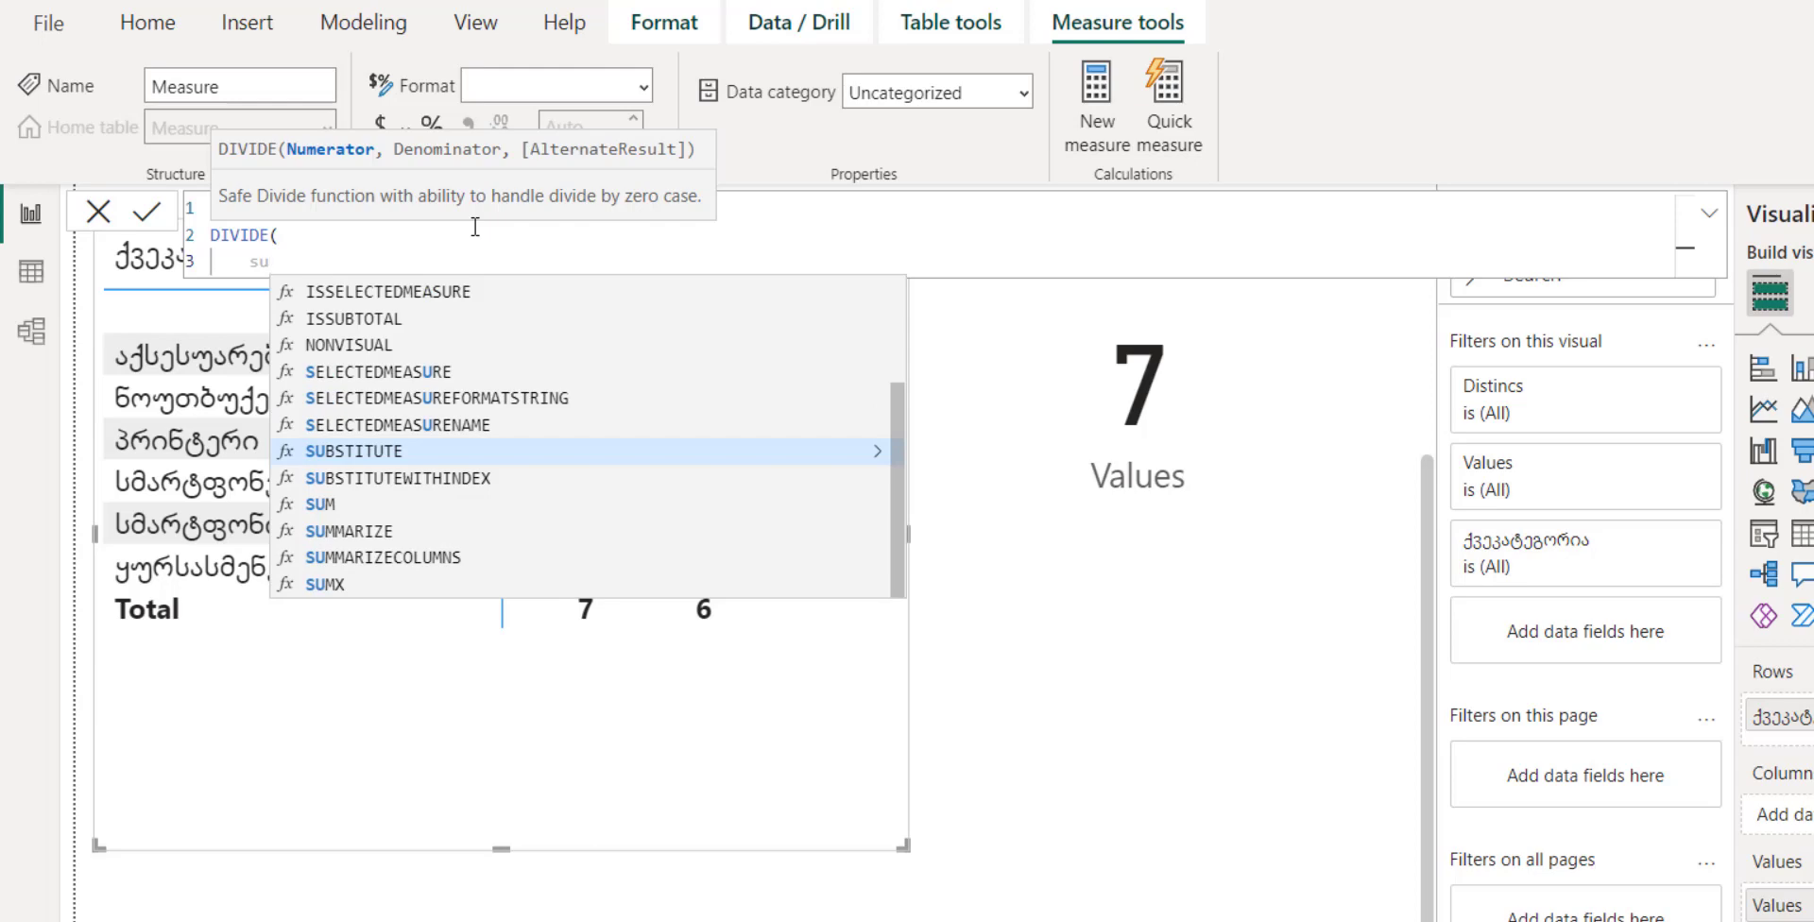
{"action": "type", "text": "mx("}
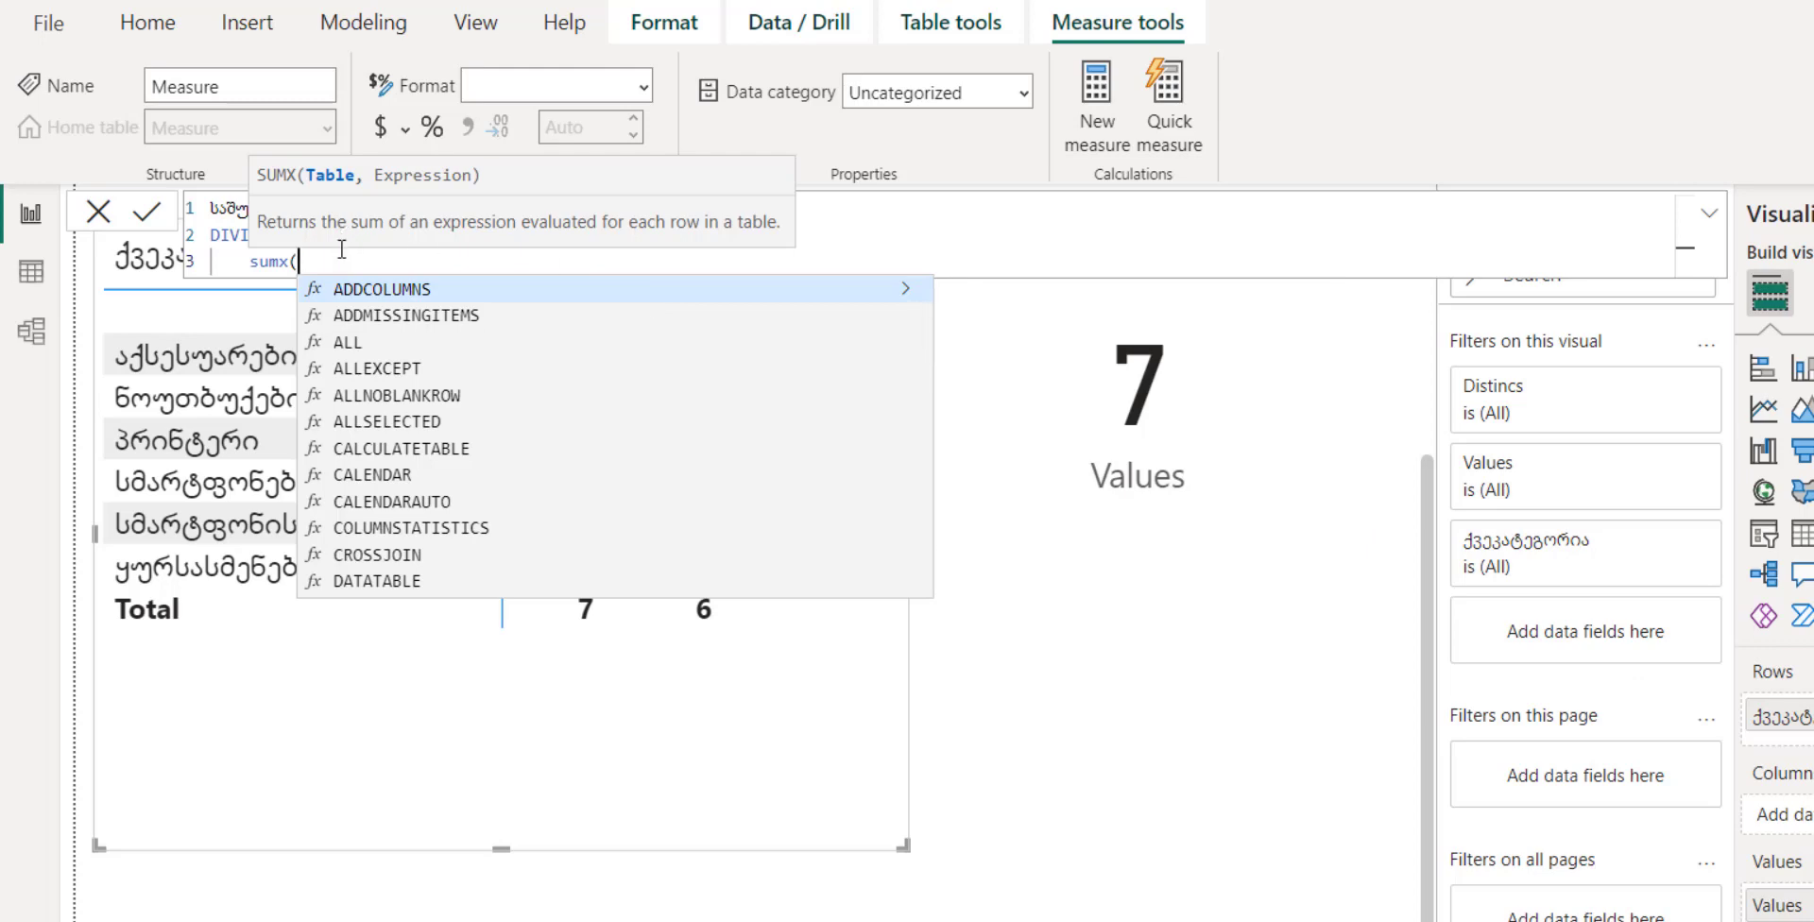
{"action": "type", "text": "'"}
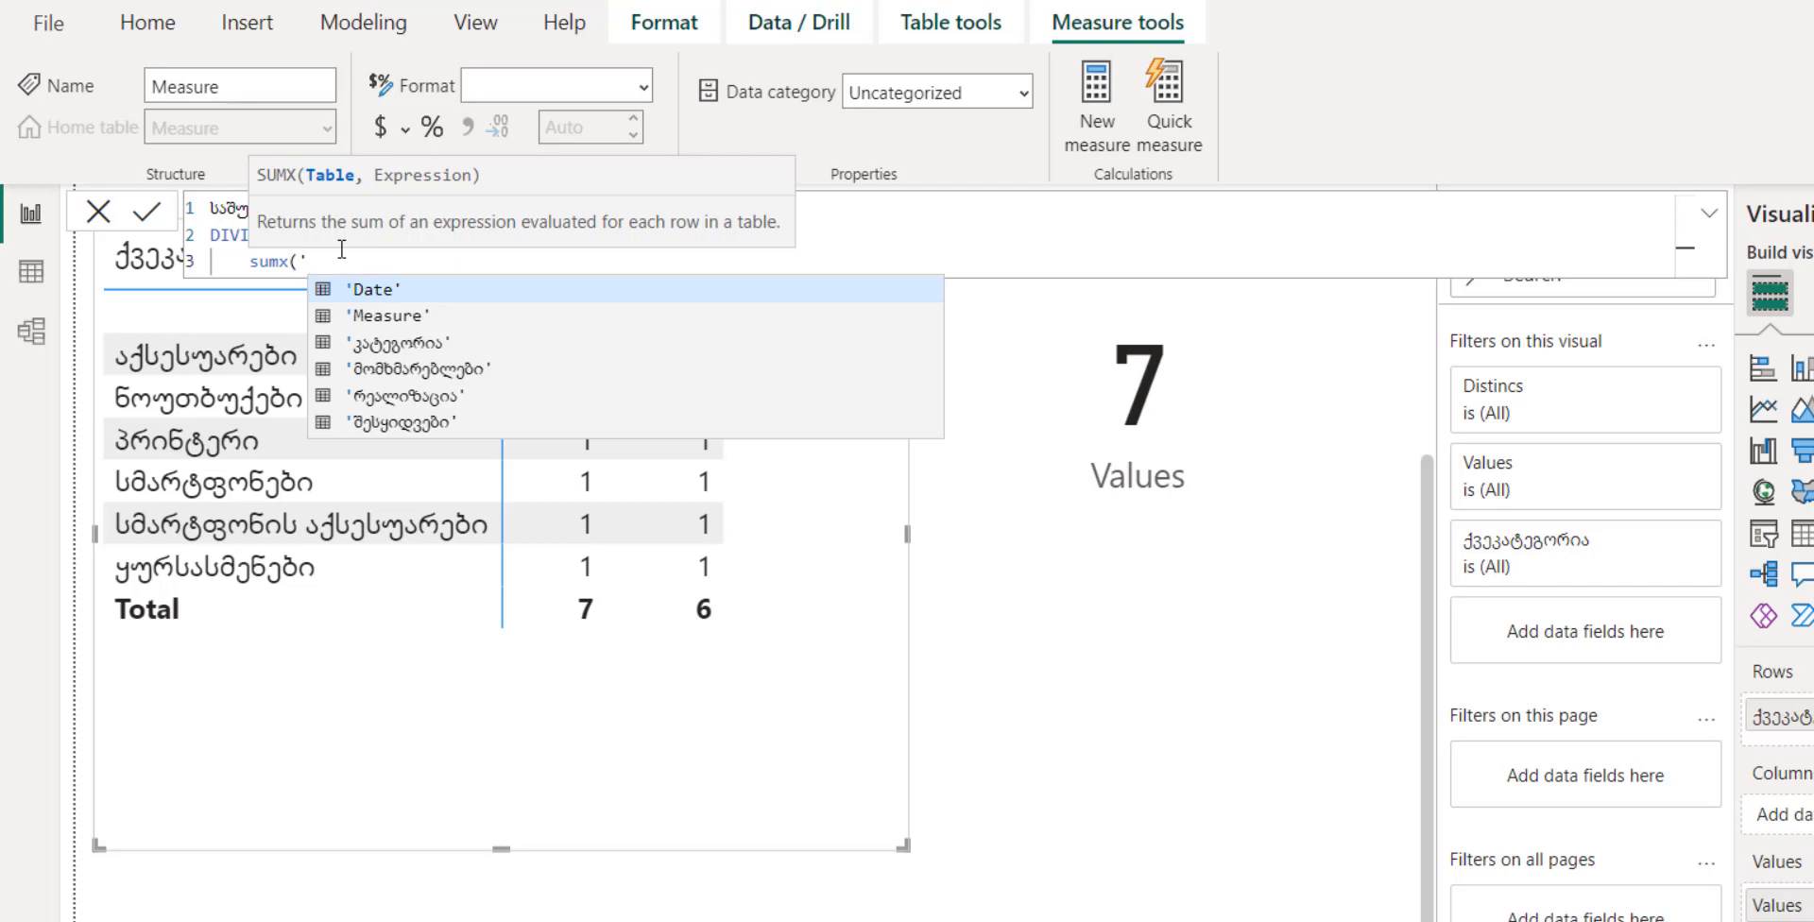
{"action": "type", "text": "რე"}
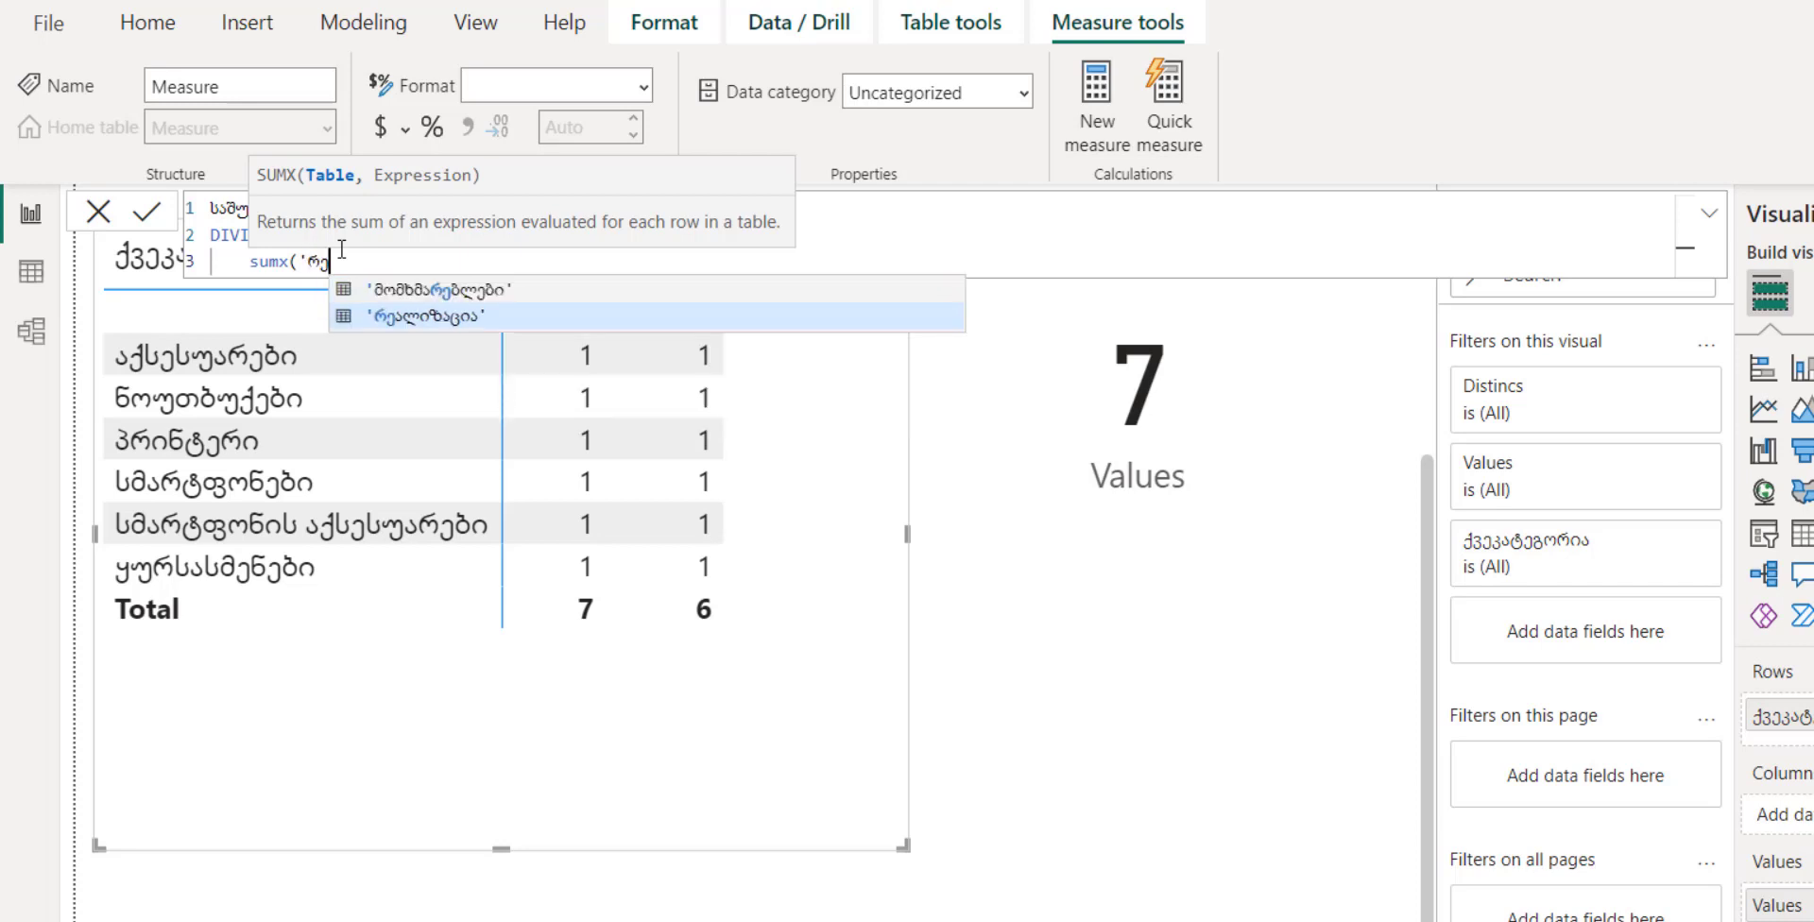
{"action": "left_click", "coordinate": [501, 321]}
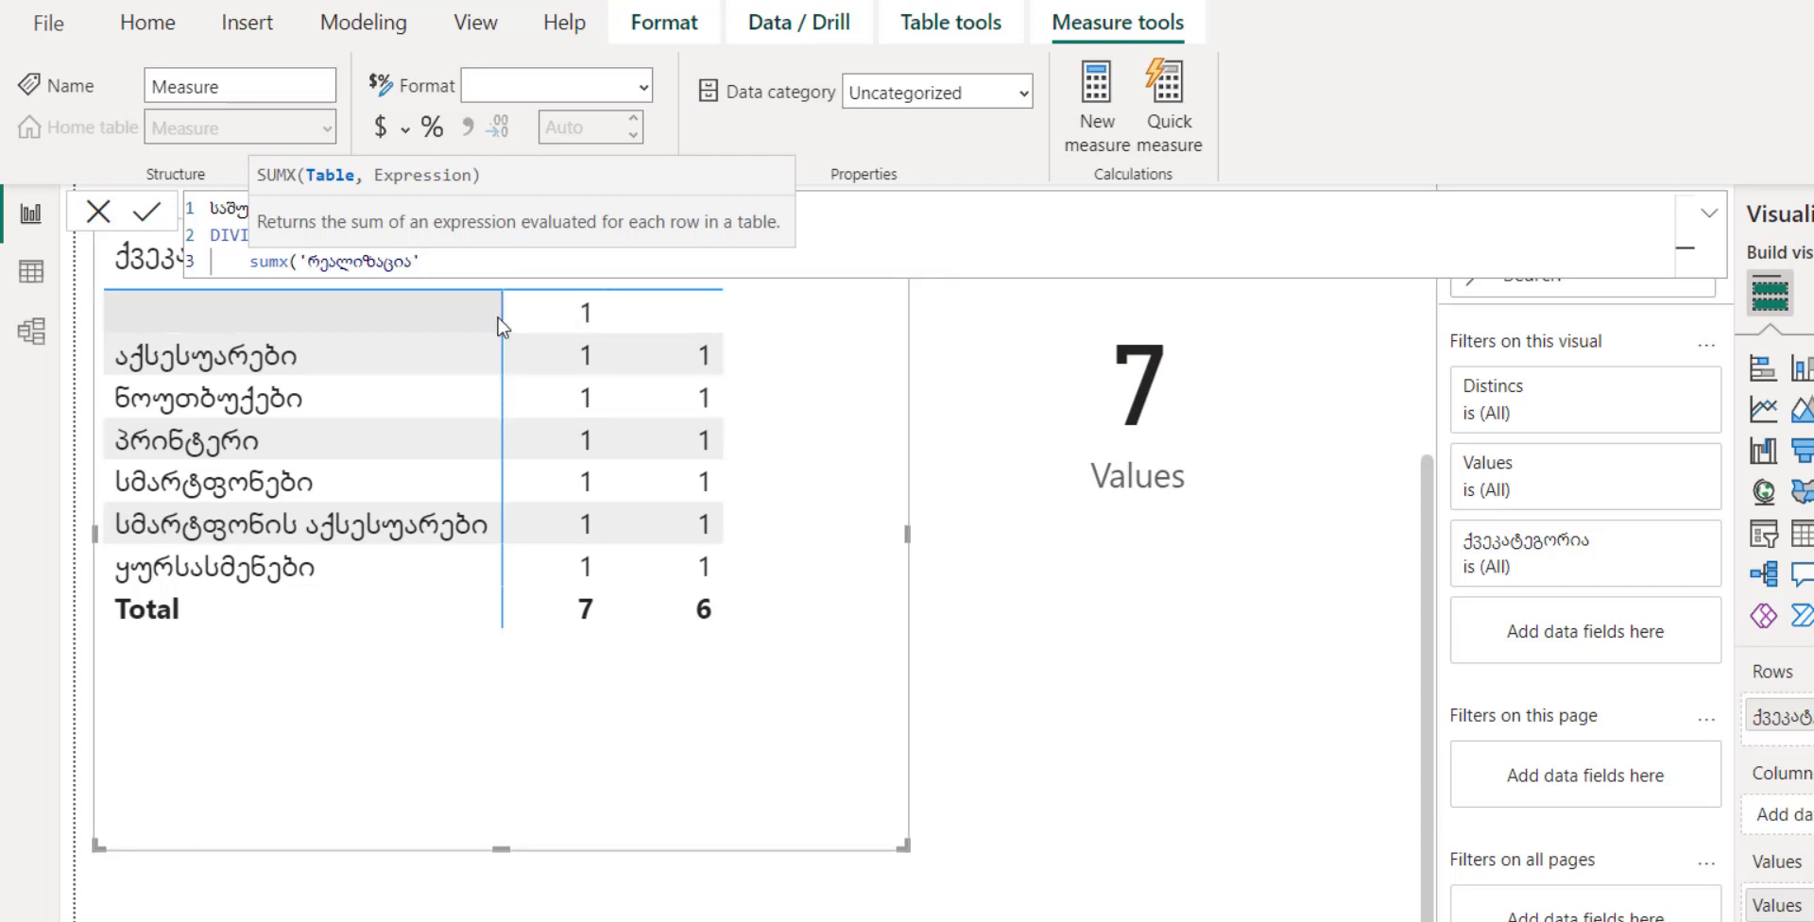
Set the SUMX expression to 'რეალიზაცია'[რაოდენობა]*'რეალიზაცია'[ფასი], close the function, and start a new line for the denominator
{"action": "type", "text": ",'რ"}
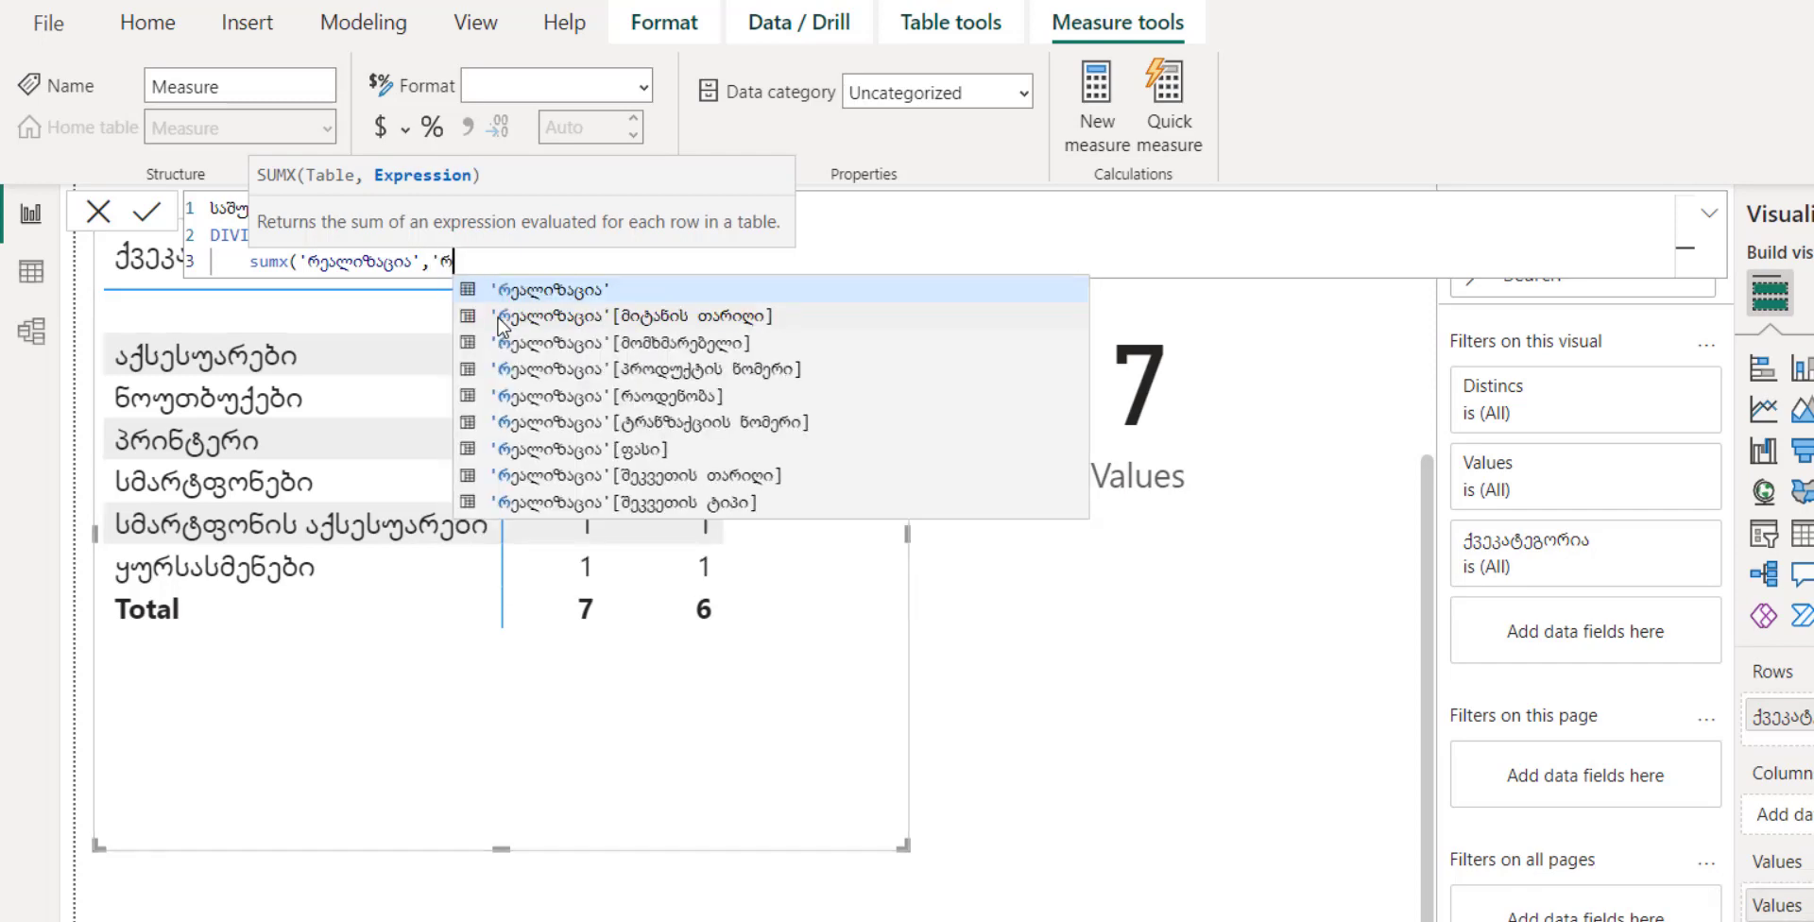
{"action": "left_click", "coordinate": [714, 401]}
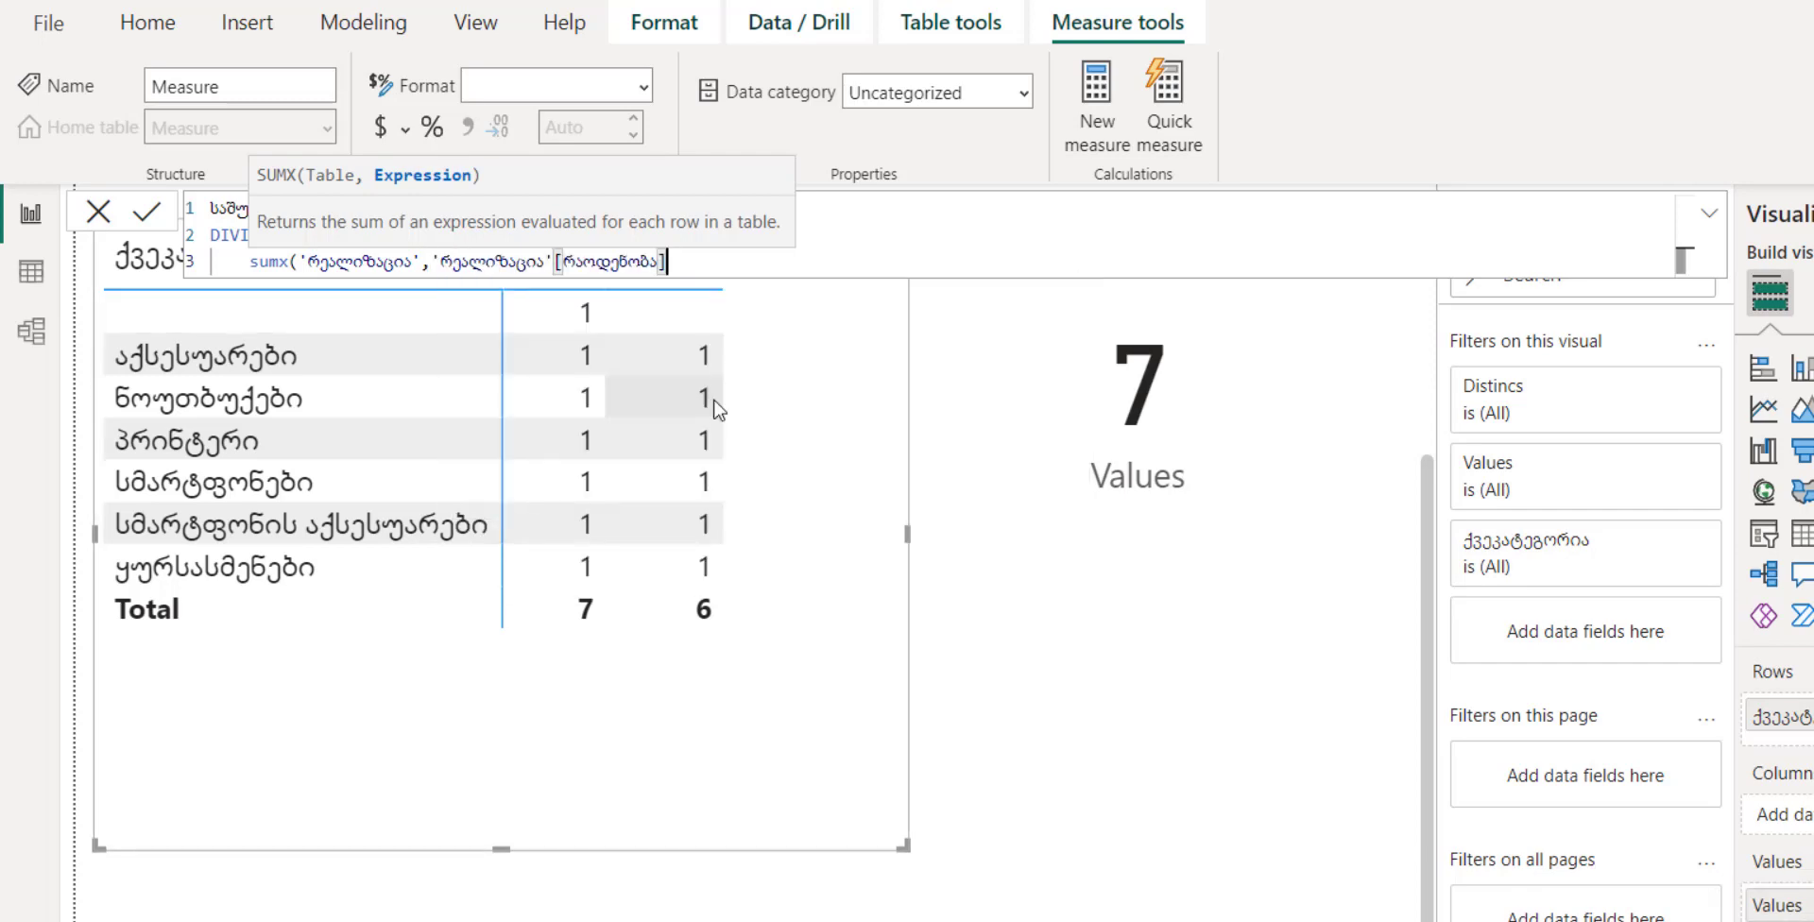
{"action": "type", "text": "*'"}
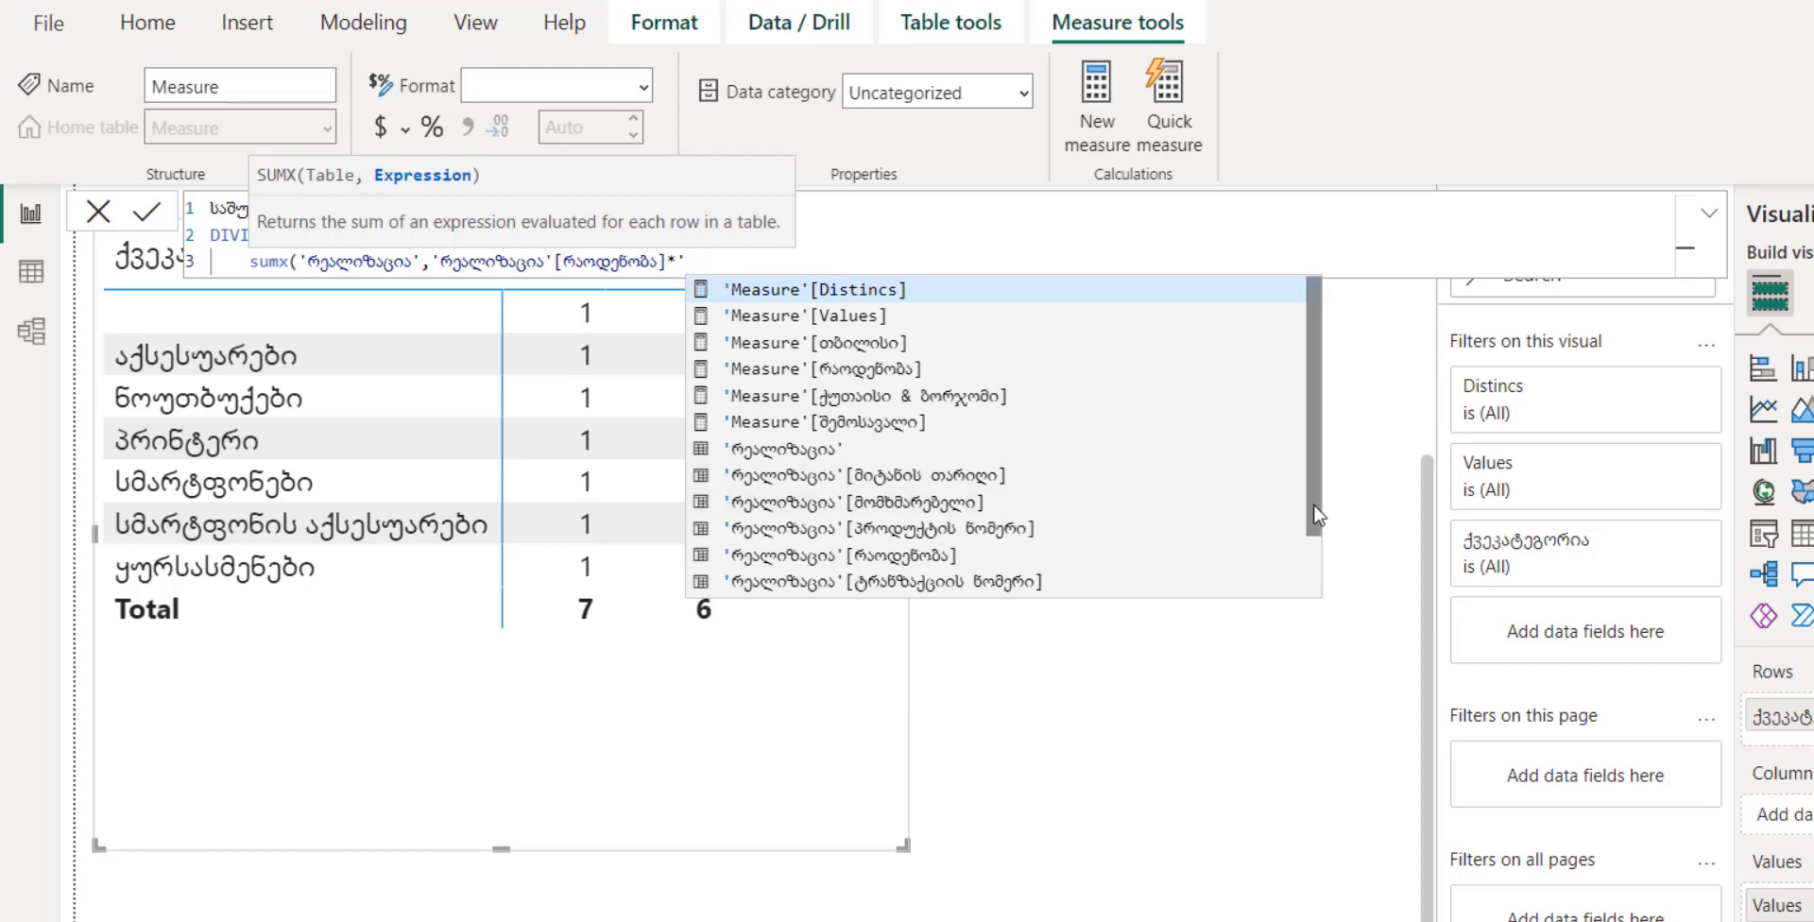
{"action": "left_click_drag", "start_coordinate": [1313, 504], "coordinate": [1314, 593]}
{"action": "left_click", "coordinate": [994, 532]}
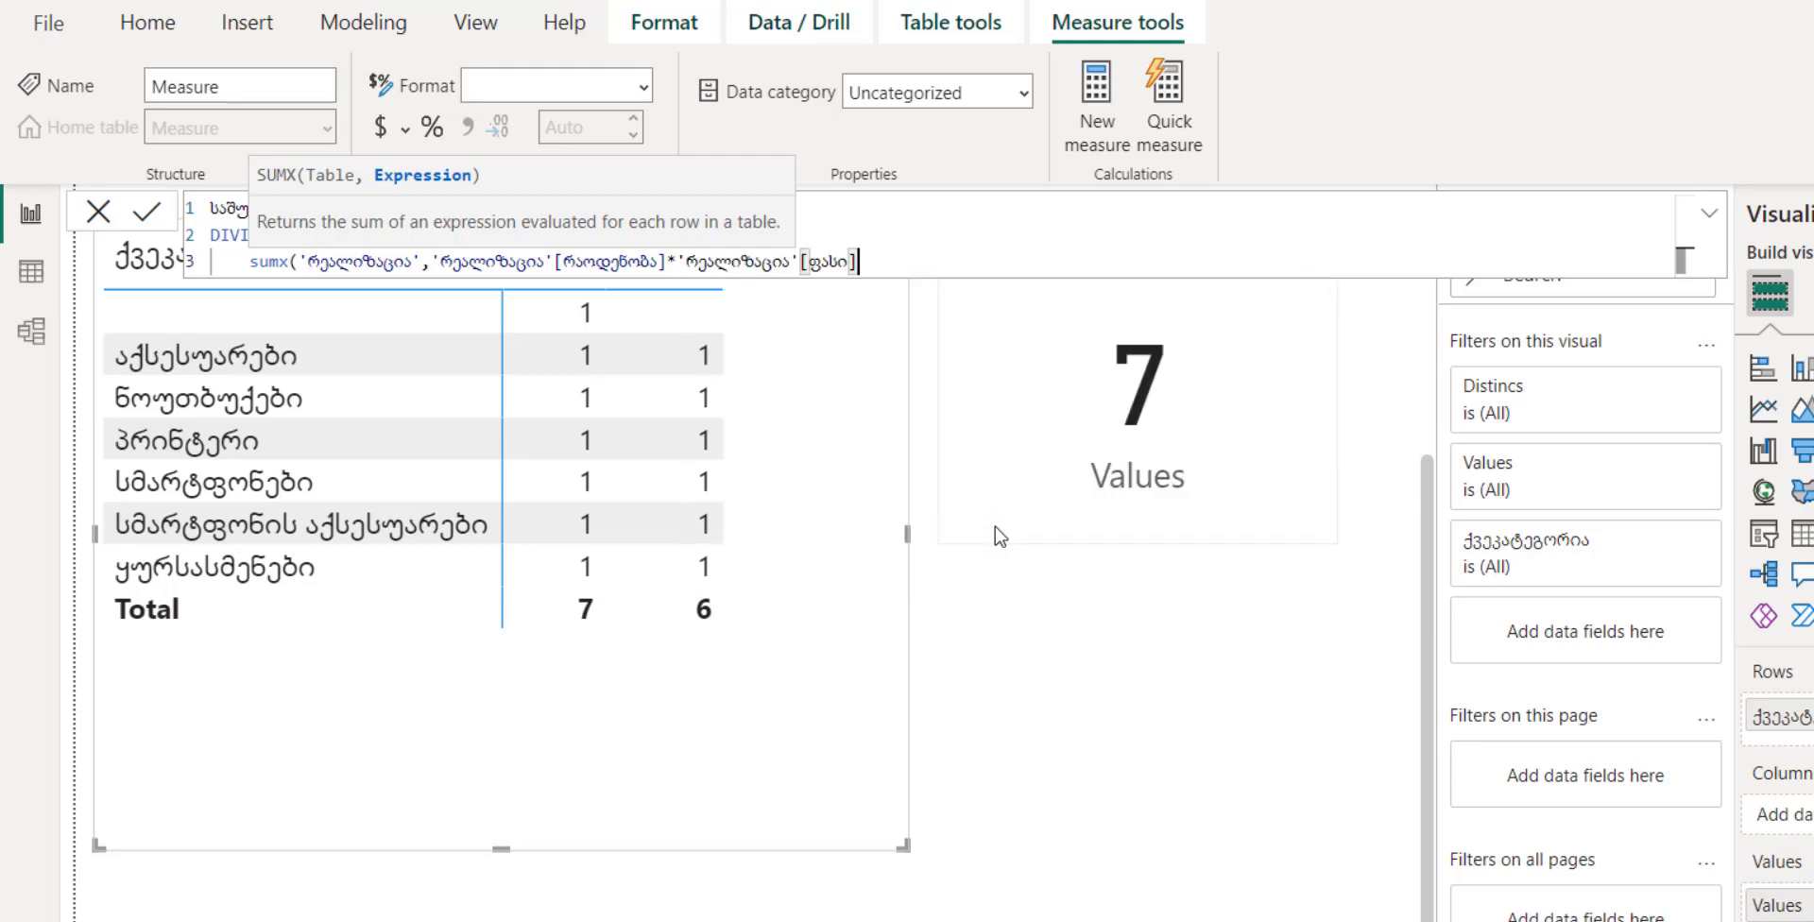
{"action": "type", "text": ")"}
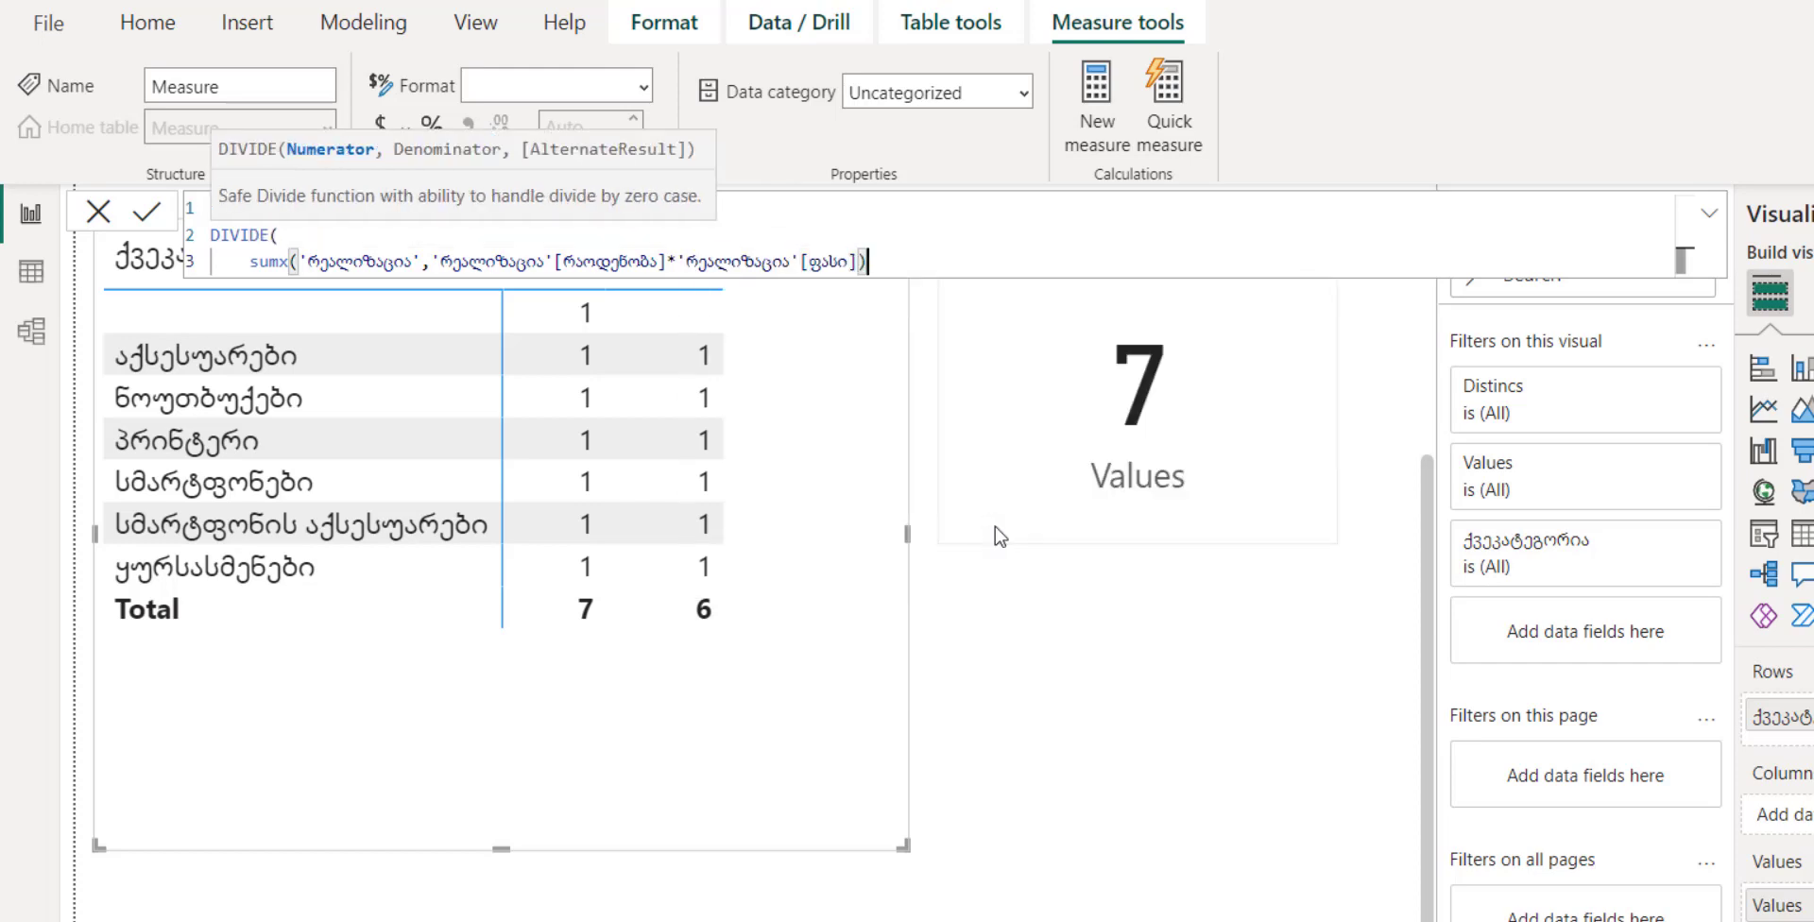
{"action": "type", "text": ","}
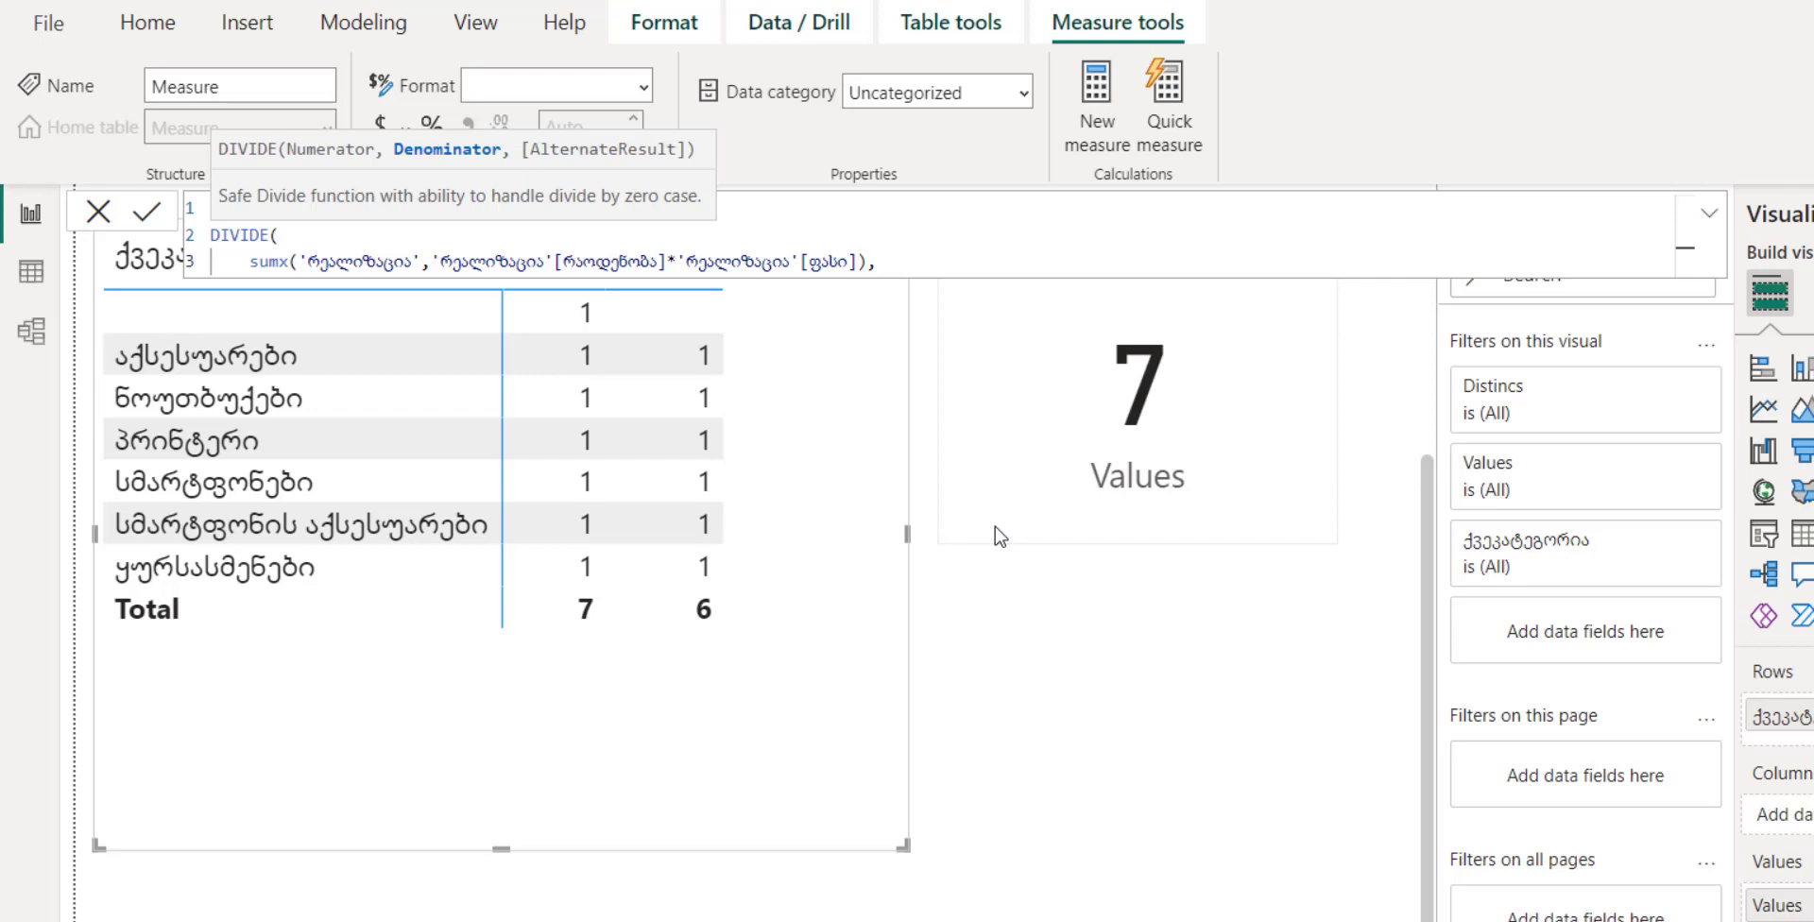
{"action": "key", "text": "shift+Return"}
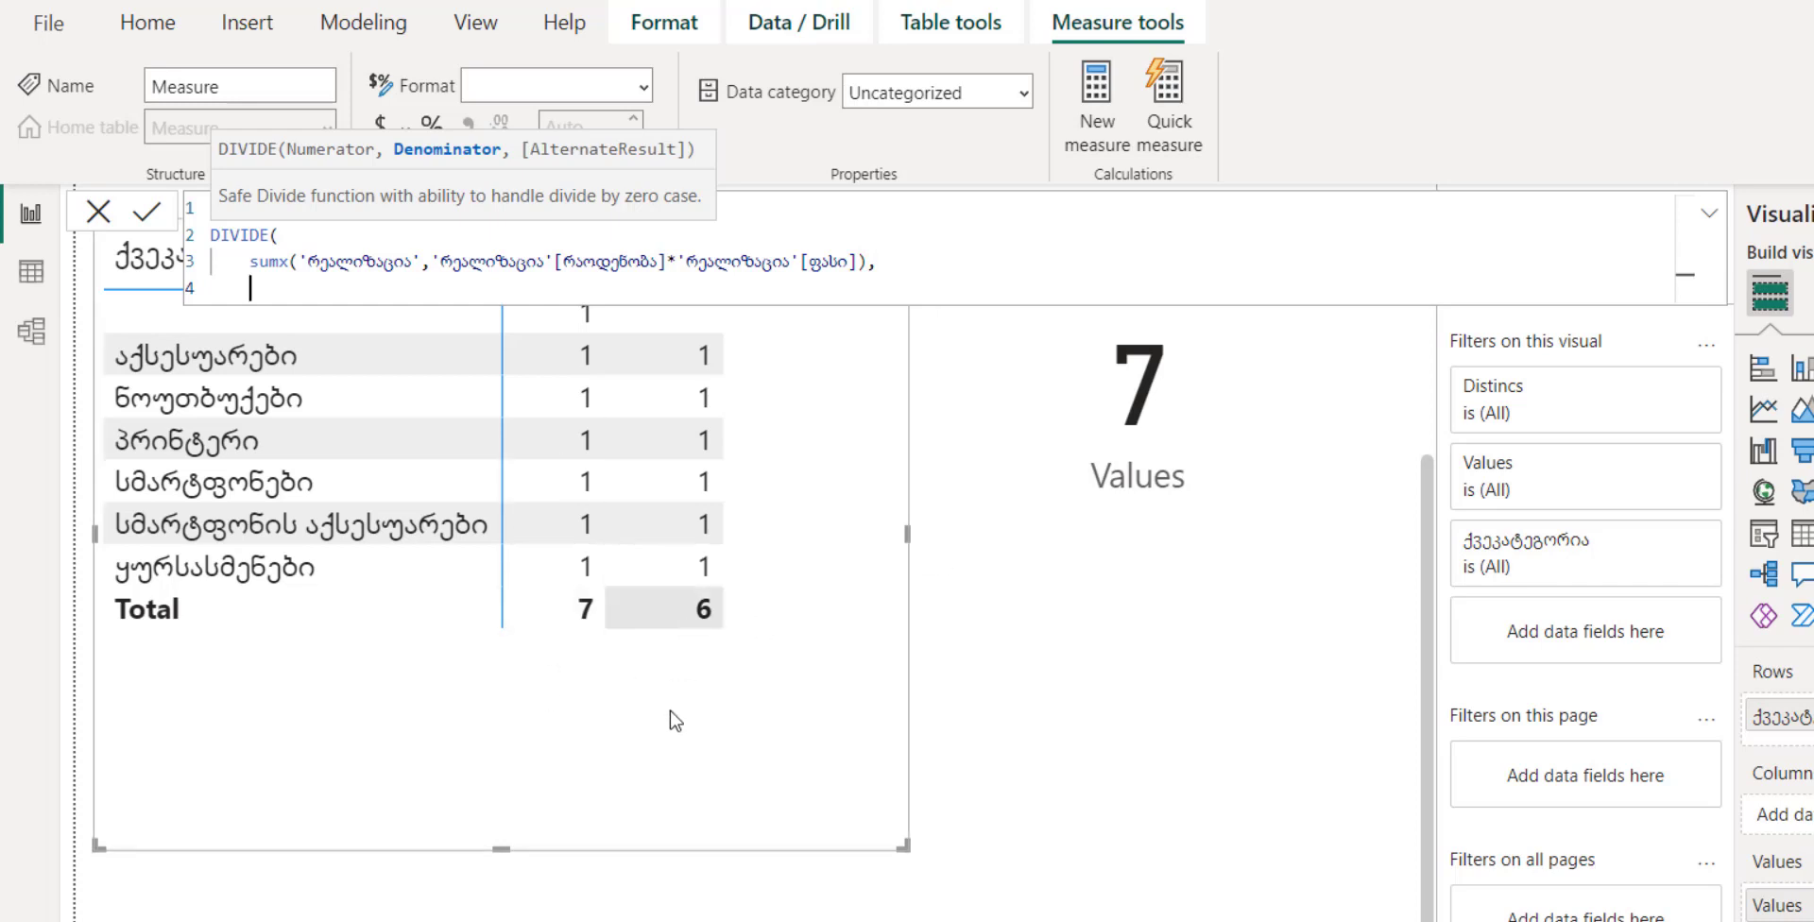
{"action": "type", "text": "დის"}
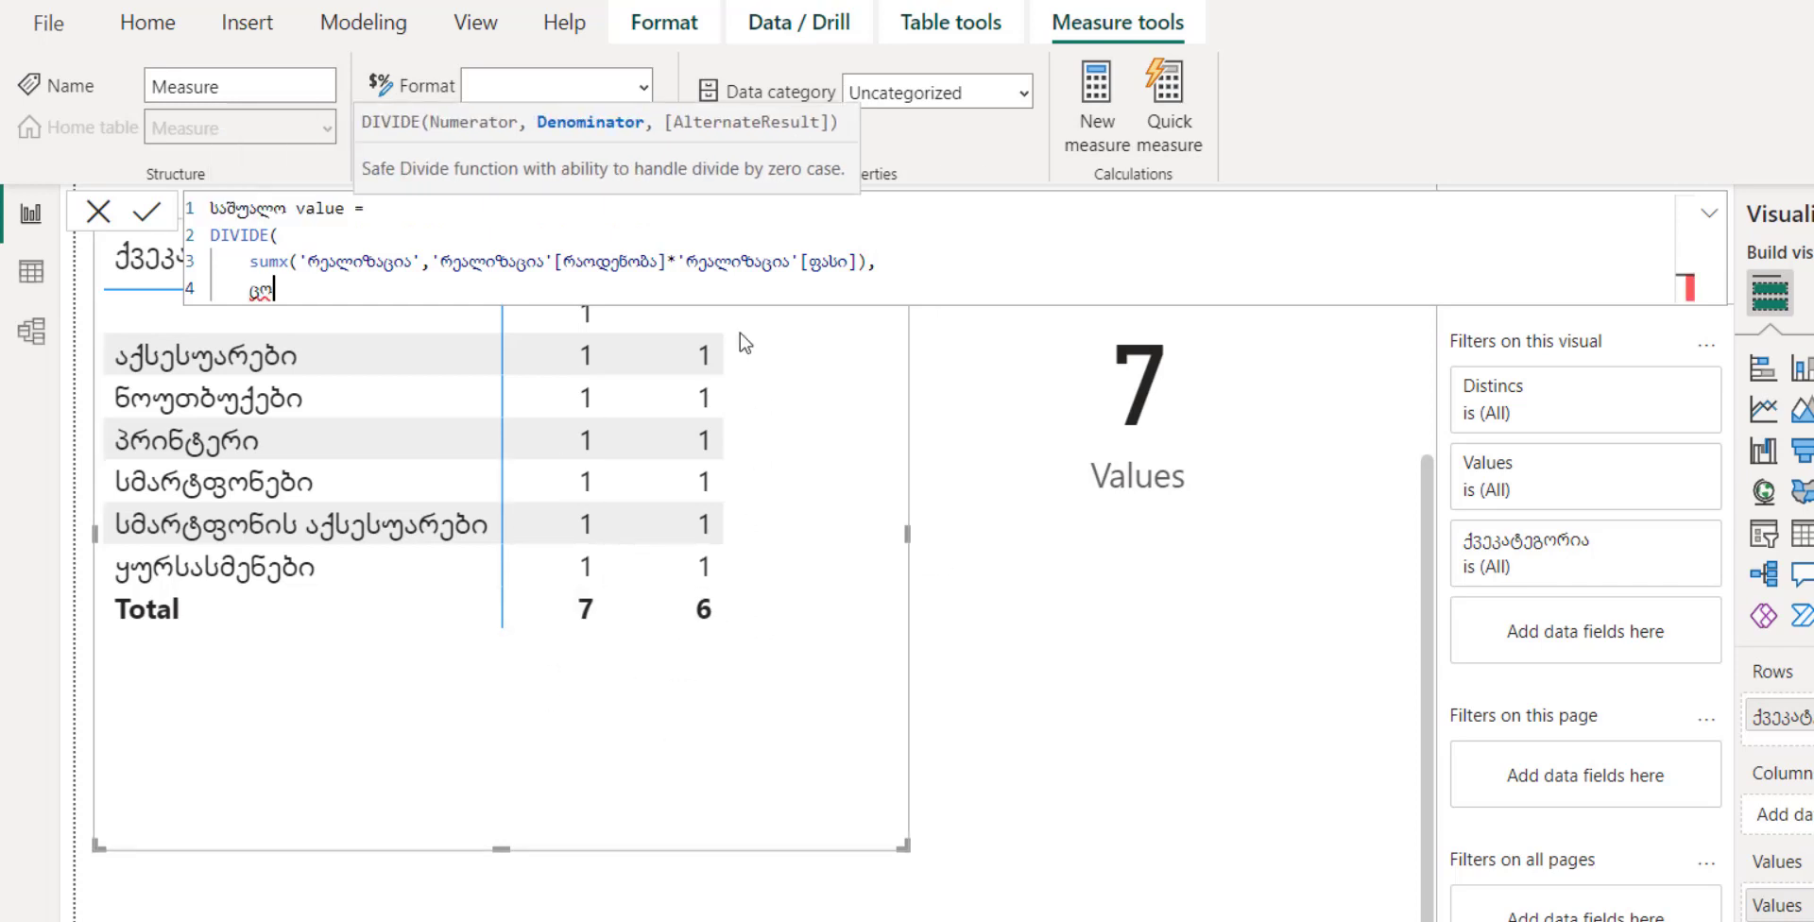
{"action": "key", "text": "BackSpace"}
{"action": "key", "text": "BackSpace"}
{"action": "key", "text": "BackSpace"}
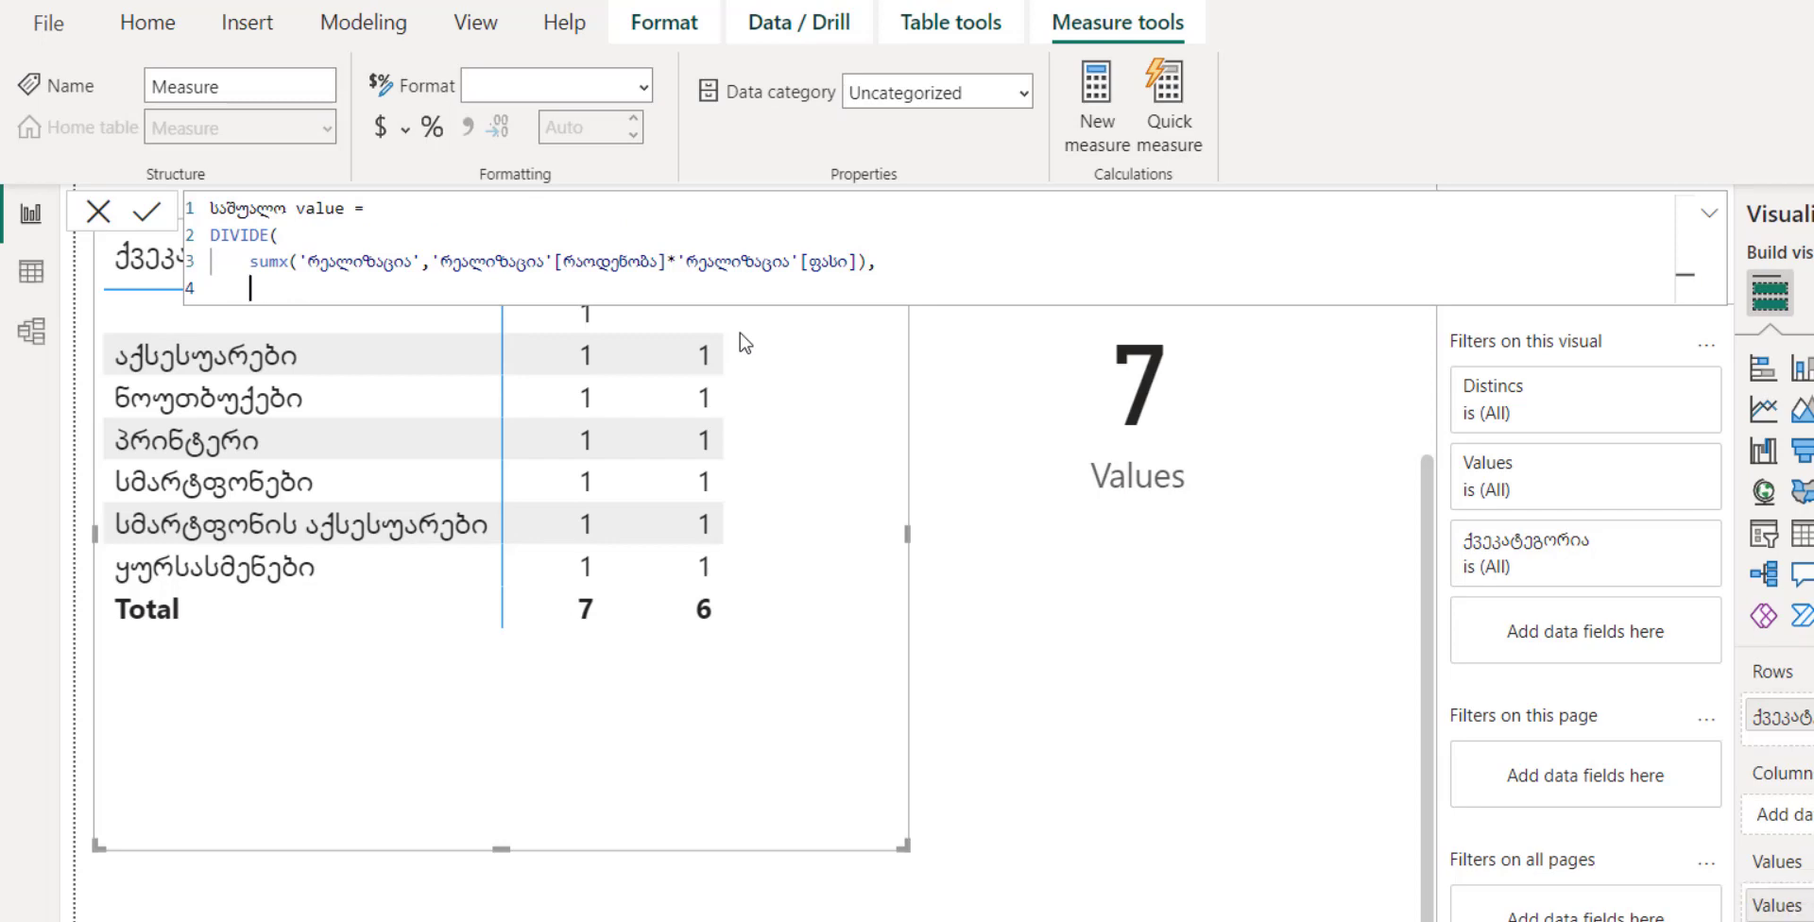
Begin the DIVIDE denominator with COUNTROWS and nest a VALUES function inside it
{"action": "type", "text": "count"}
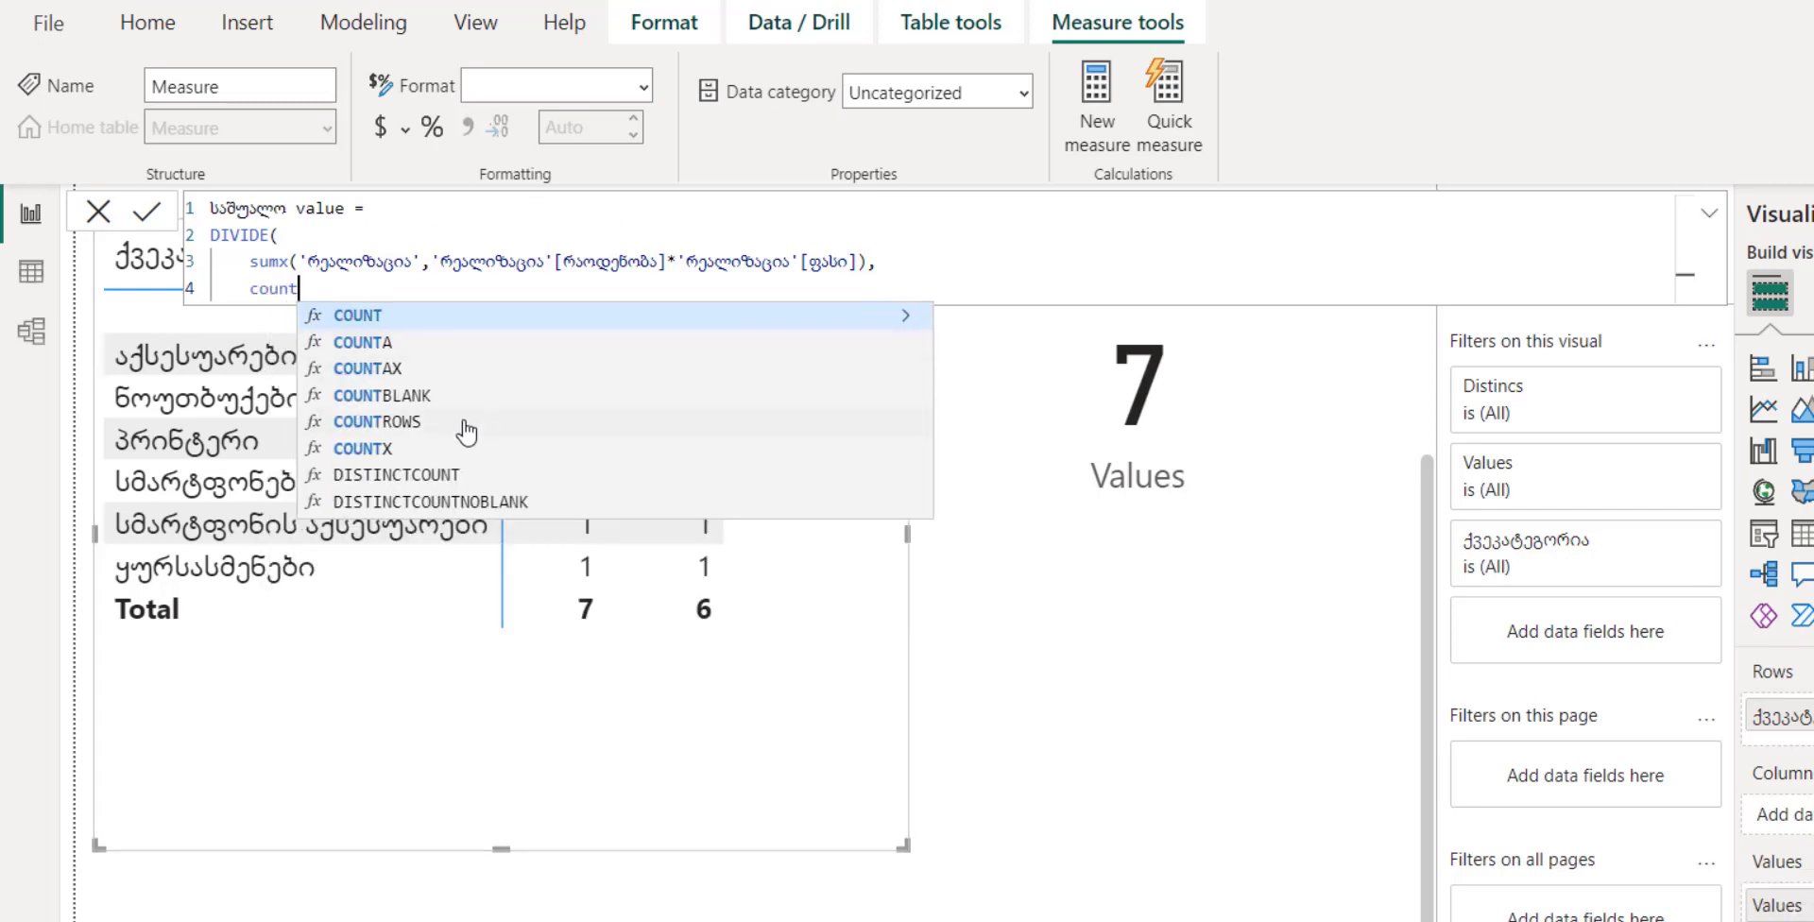
{"action": "left_click", "coordinate": [465, 431]}
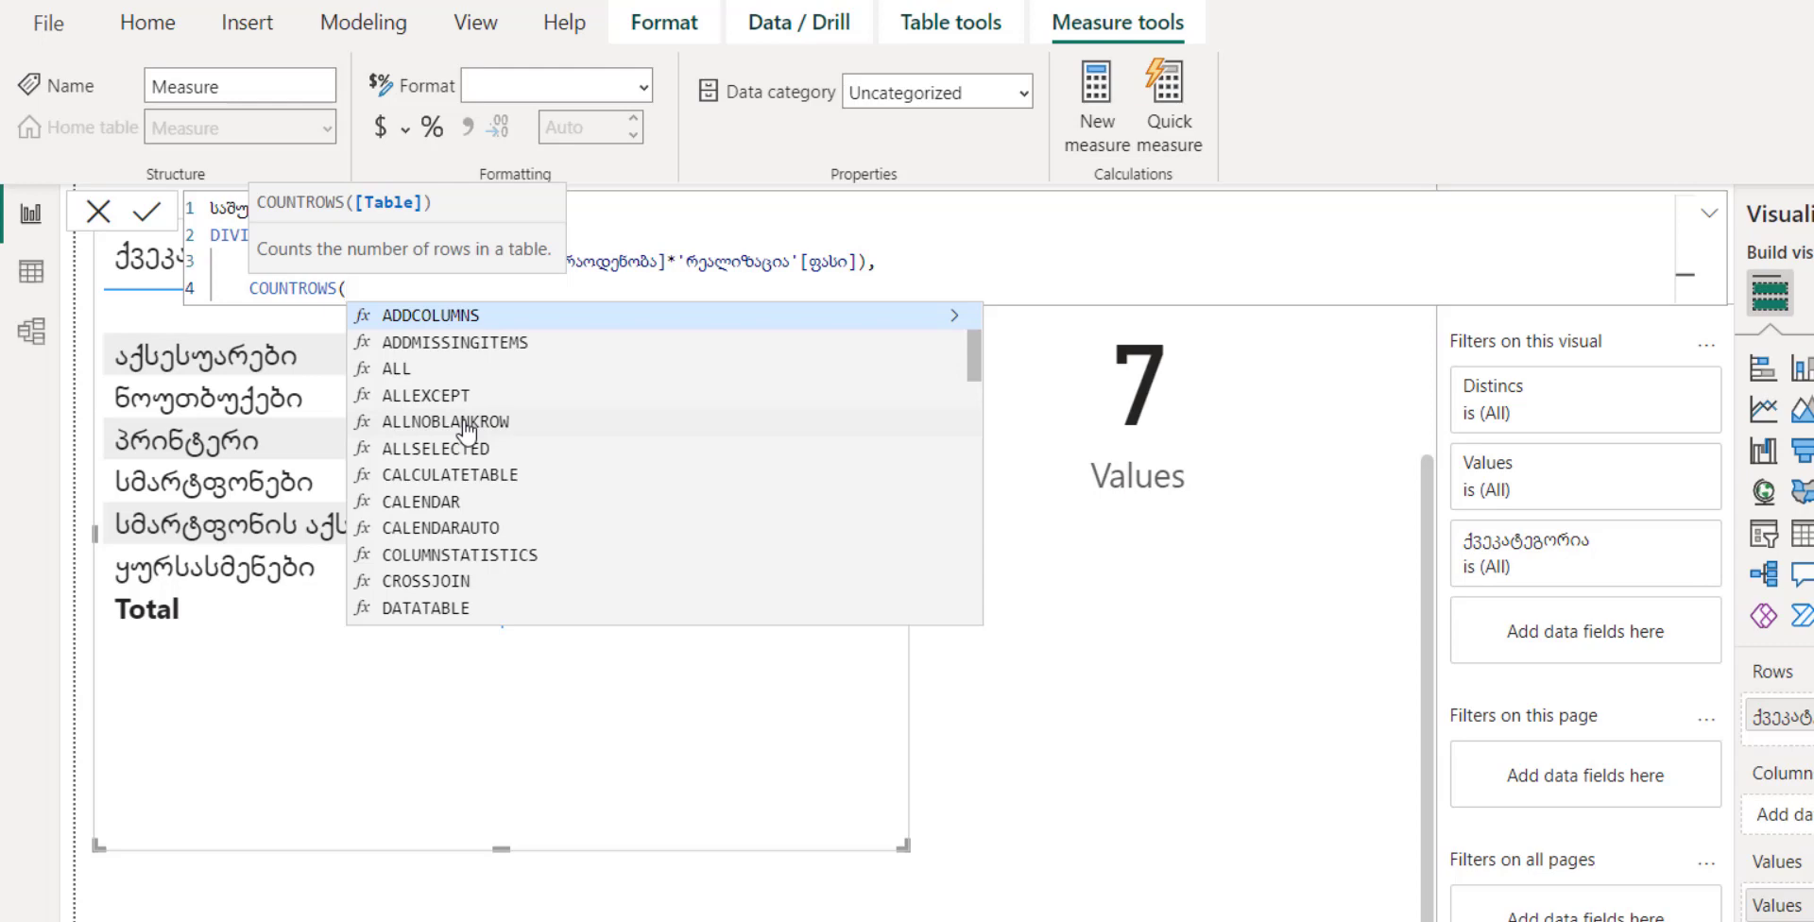
{"action": "type", "text": "valu"}
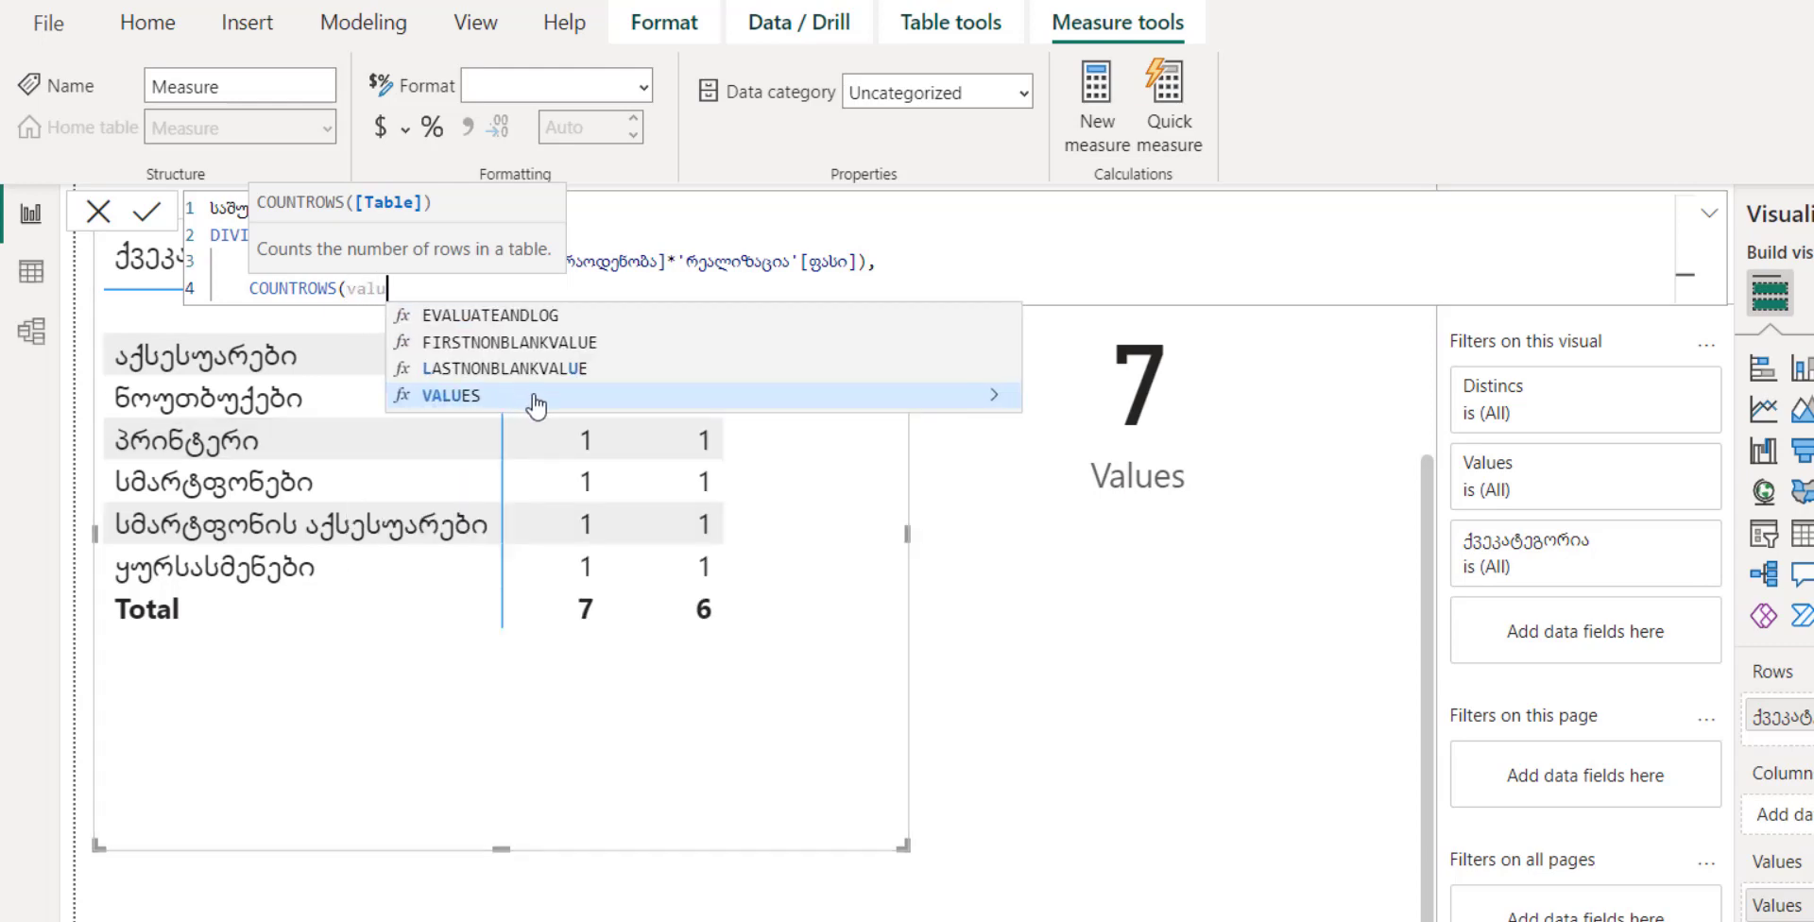
{"action": "left_click", "coordinate": [536, 395]}
Give VALUES the column 'შესყიდვები'[ქვეკატეგორია], close DIVIDE on its own line, and commit the საშუალო value measure
{"action": "type", "text": "'"}
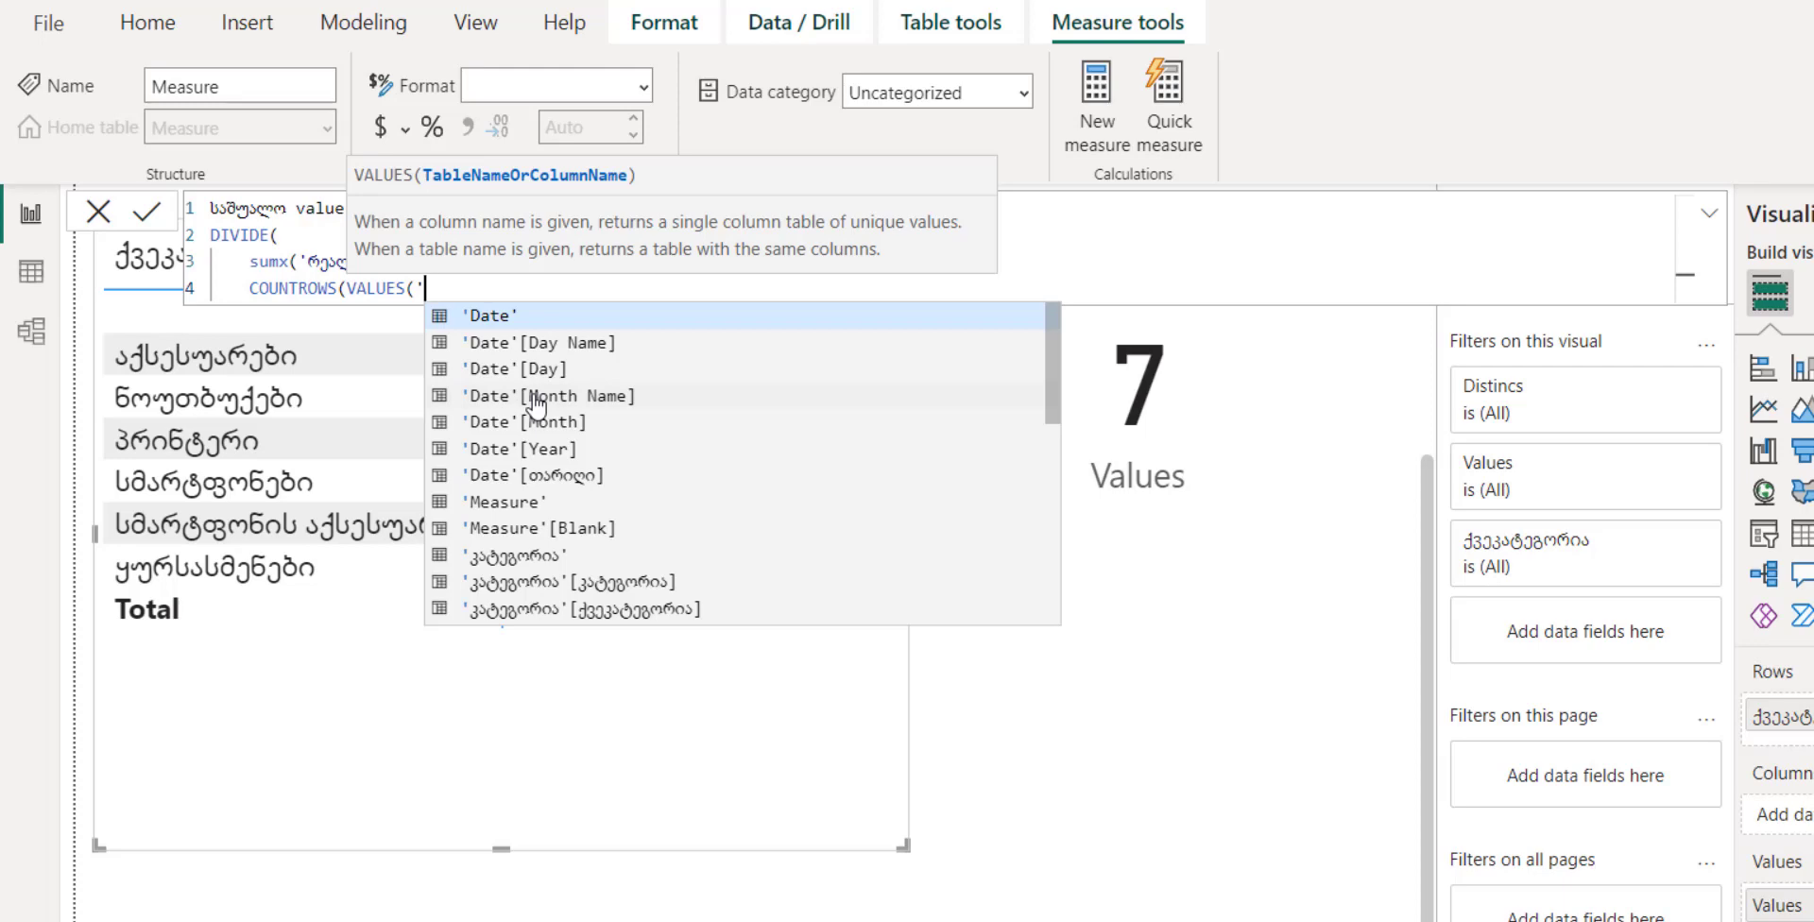
{"action": "type", "text": "შე"}
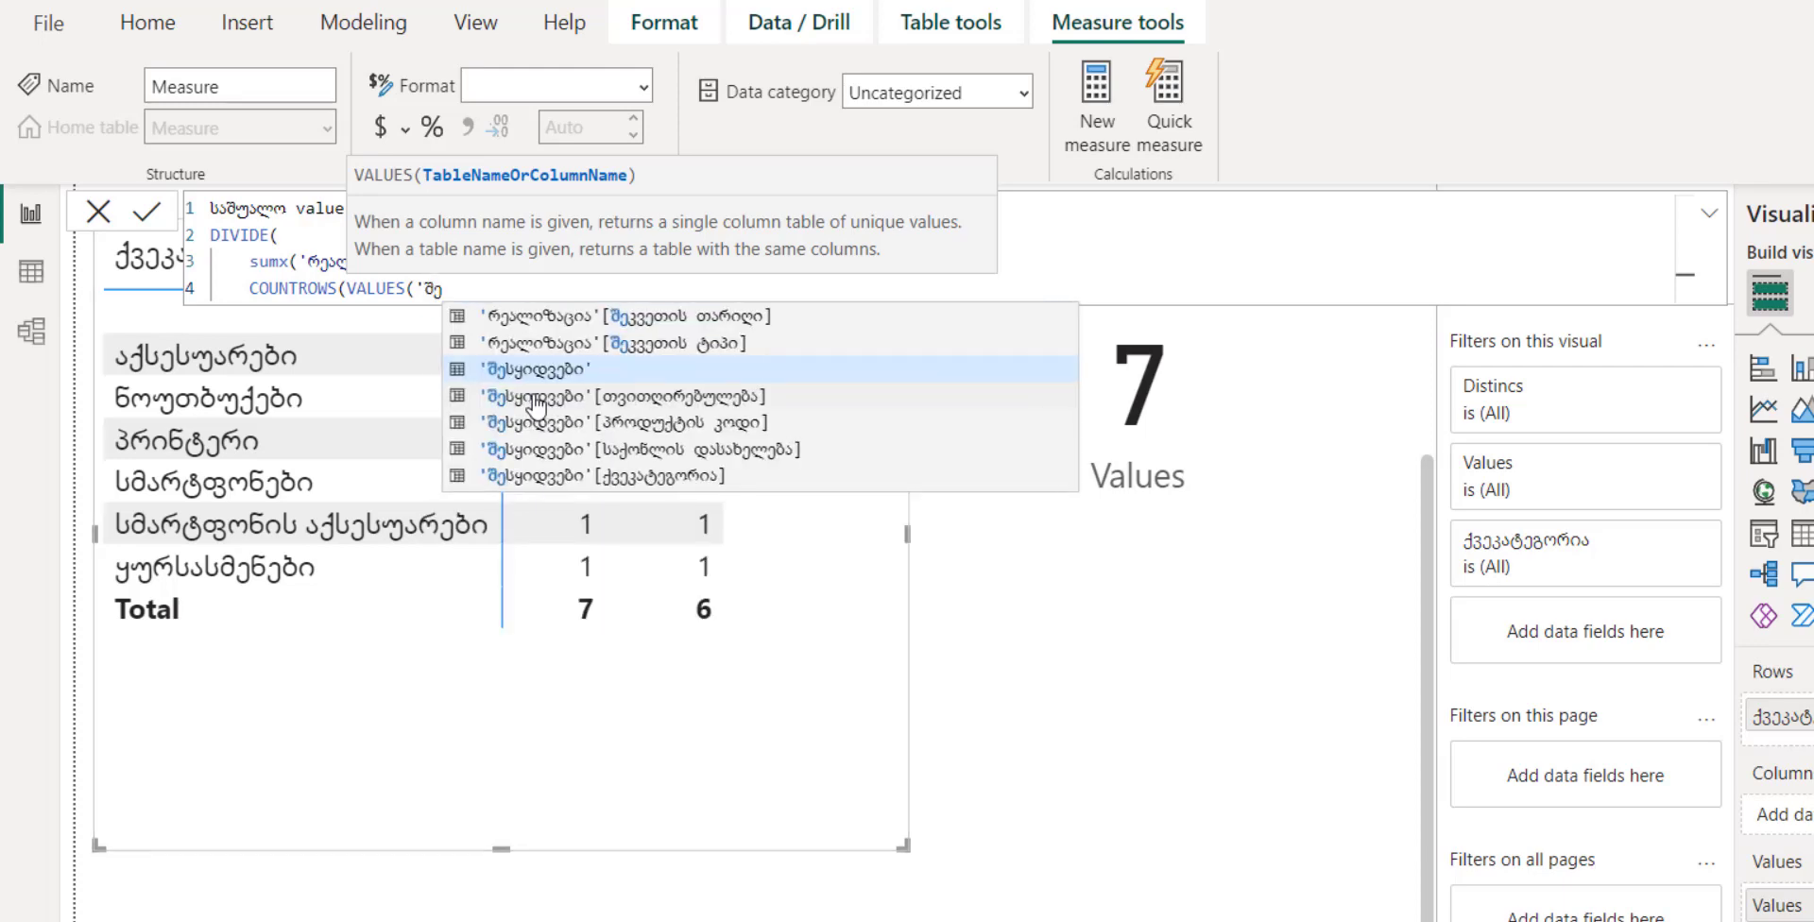
{"action": "key", "text": "BackSpace"}
{"action": "key", "text": "BackSpace"}
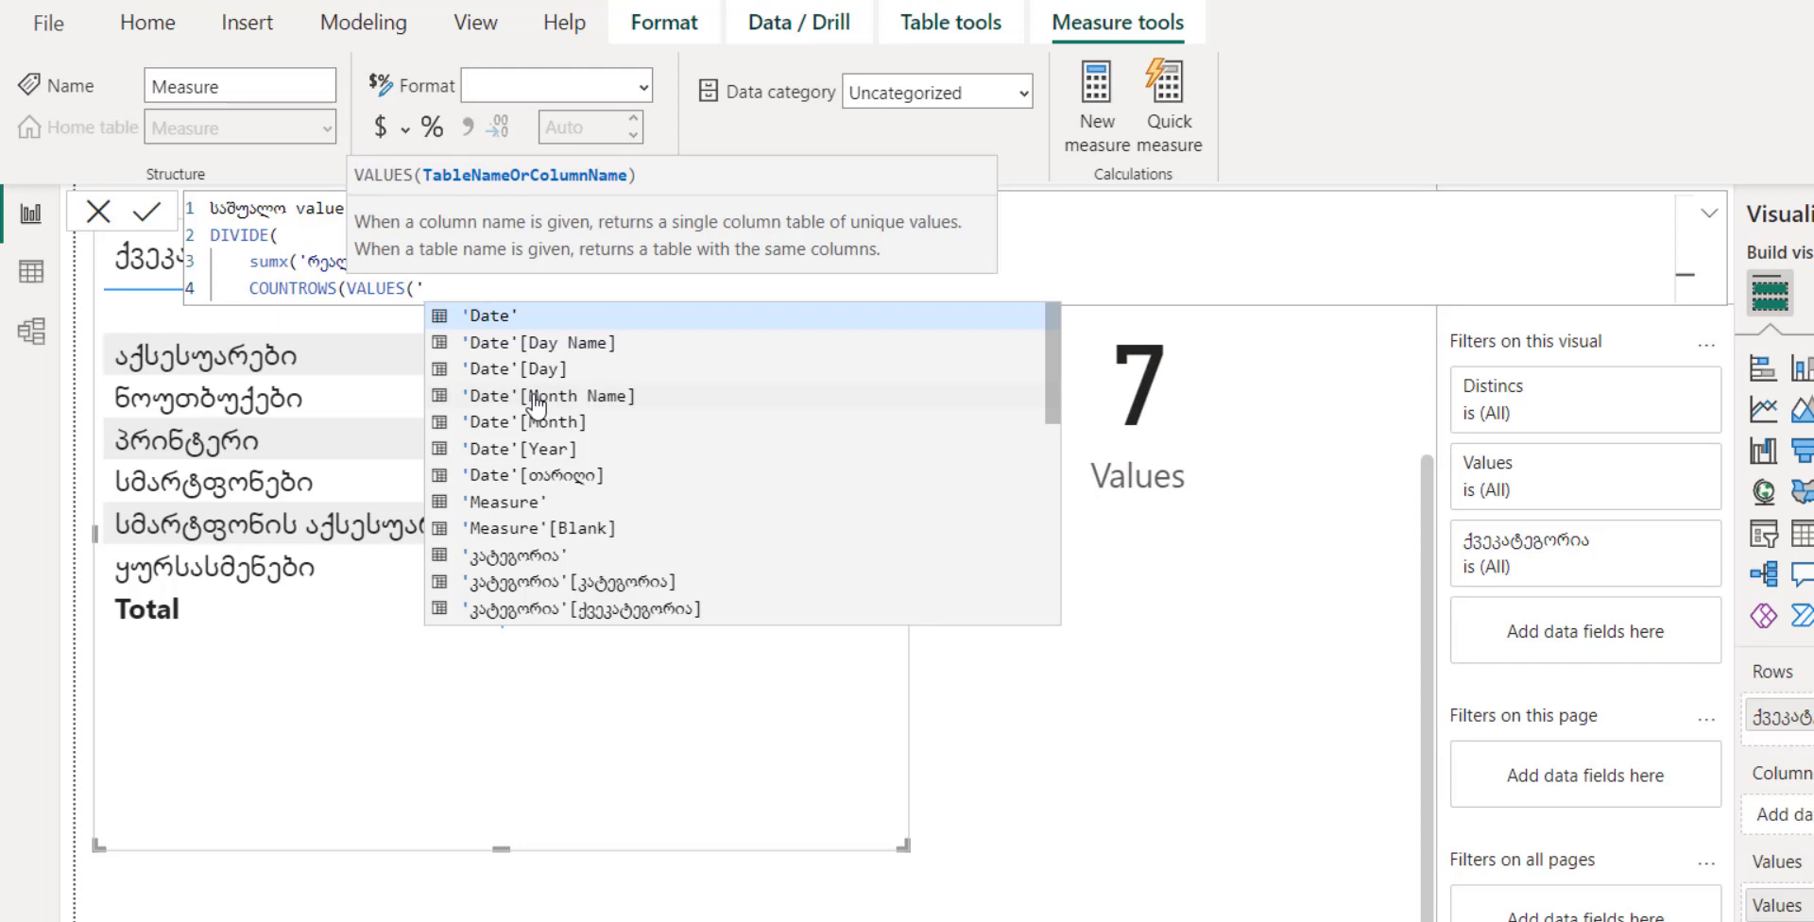
{"action": "type", "text": "შე"}
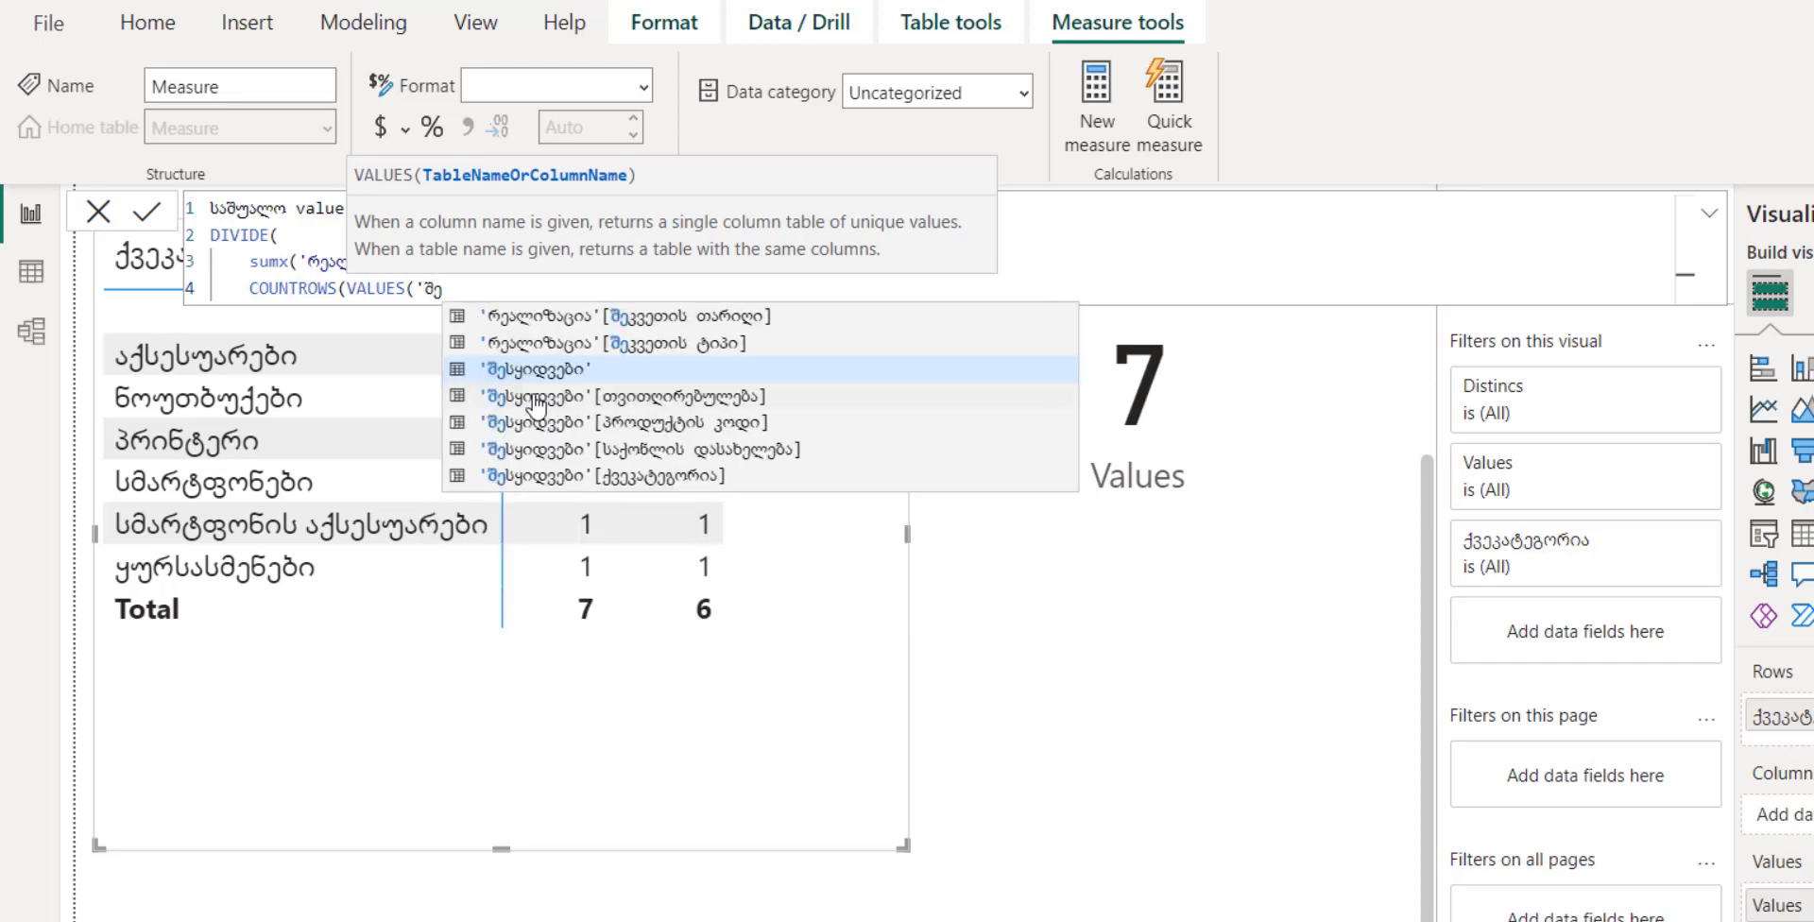
{"action": "left_click", "coordinate": [703, 476]}
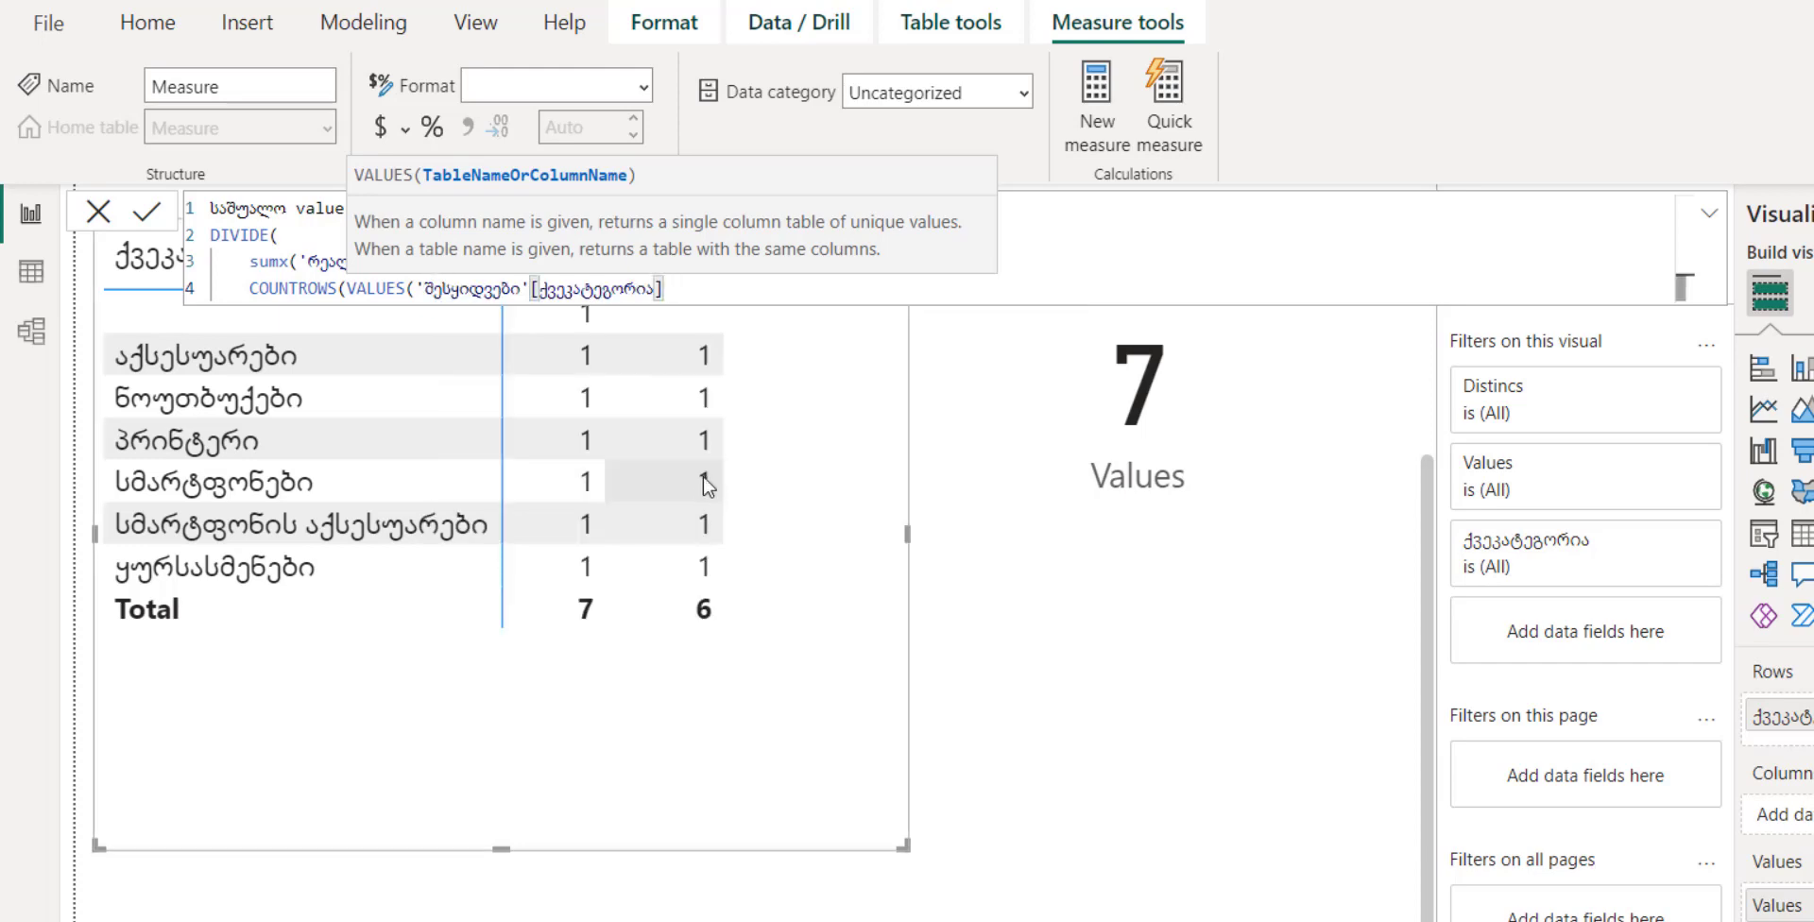
{"action": "type", "text": ")"}
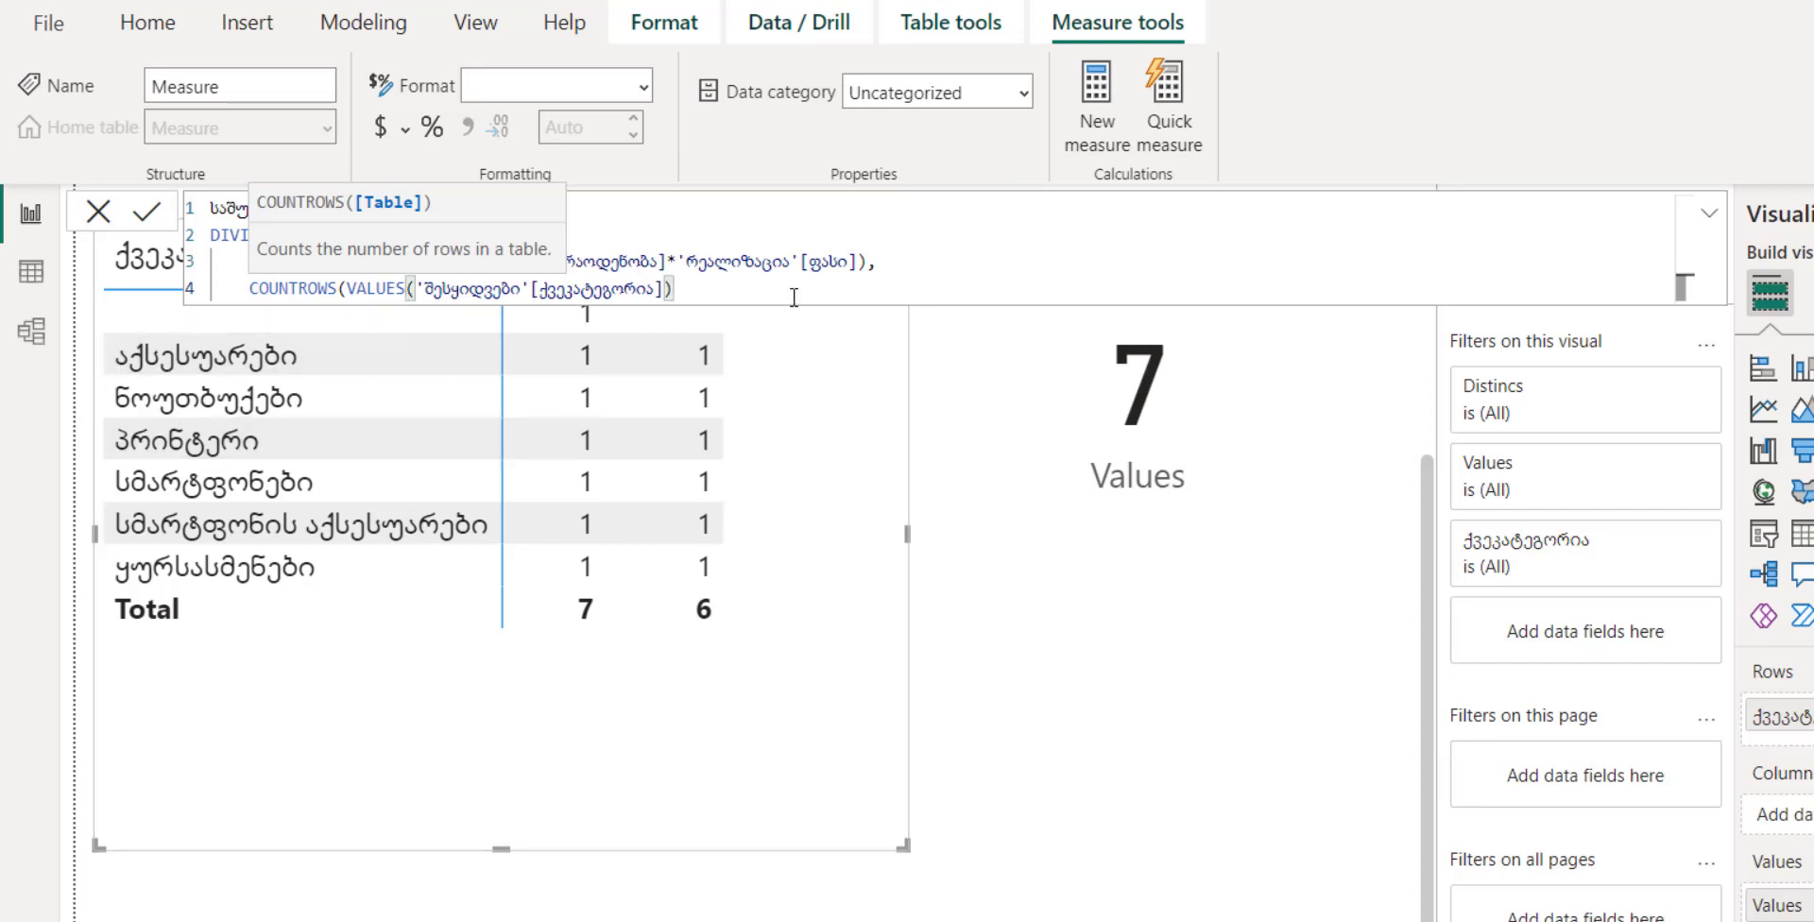
{"action": "type", "text": ")"}
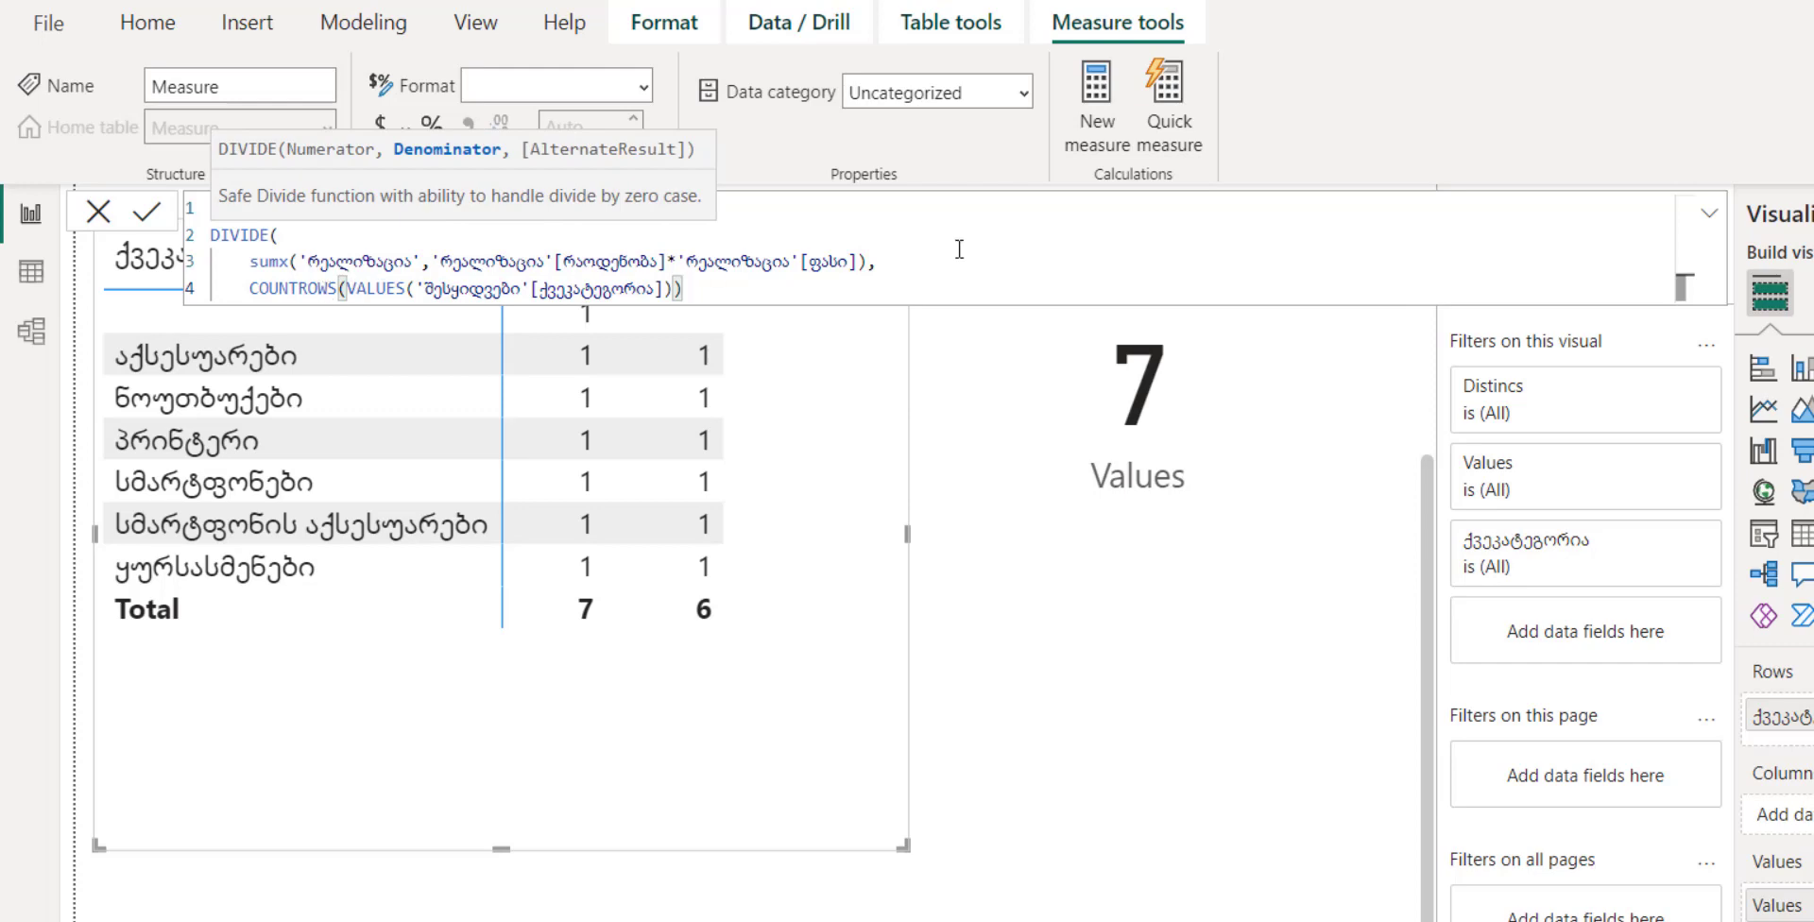
{"action": "key", "text": "shift+Return"}
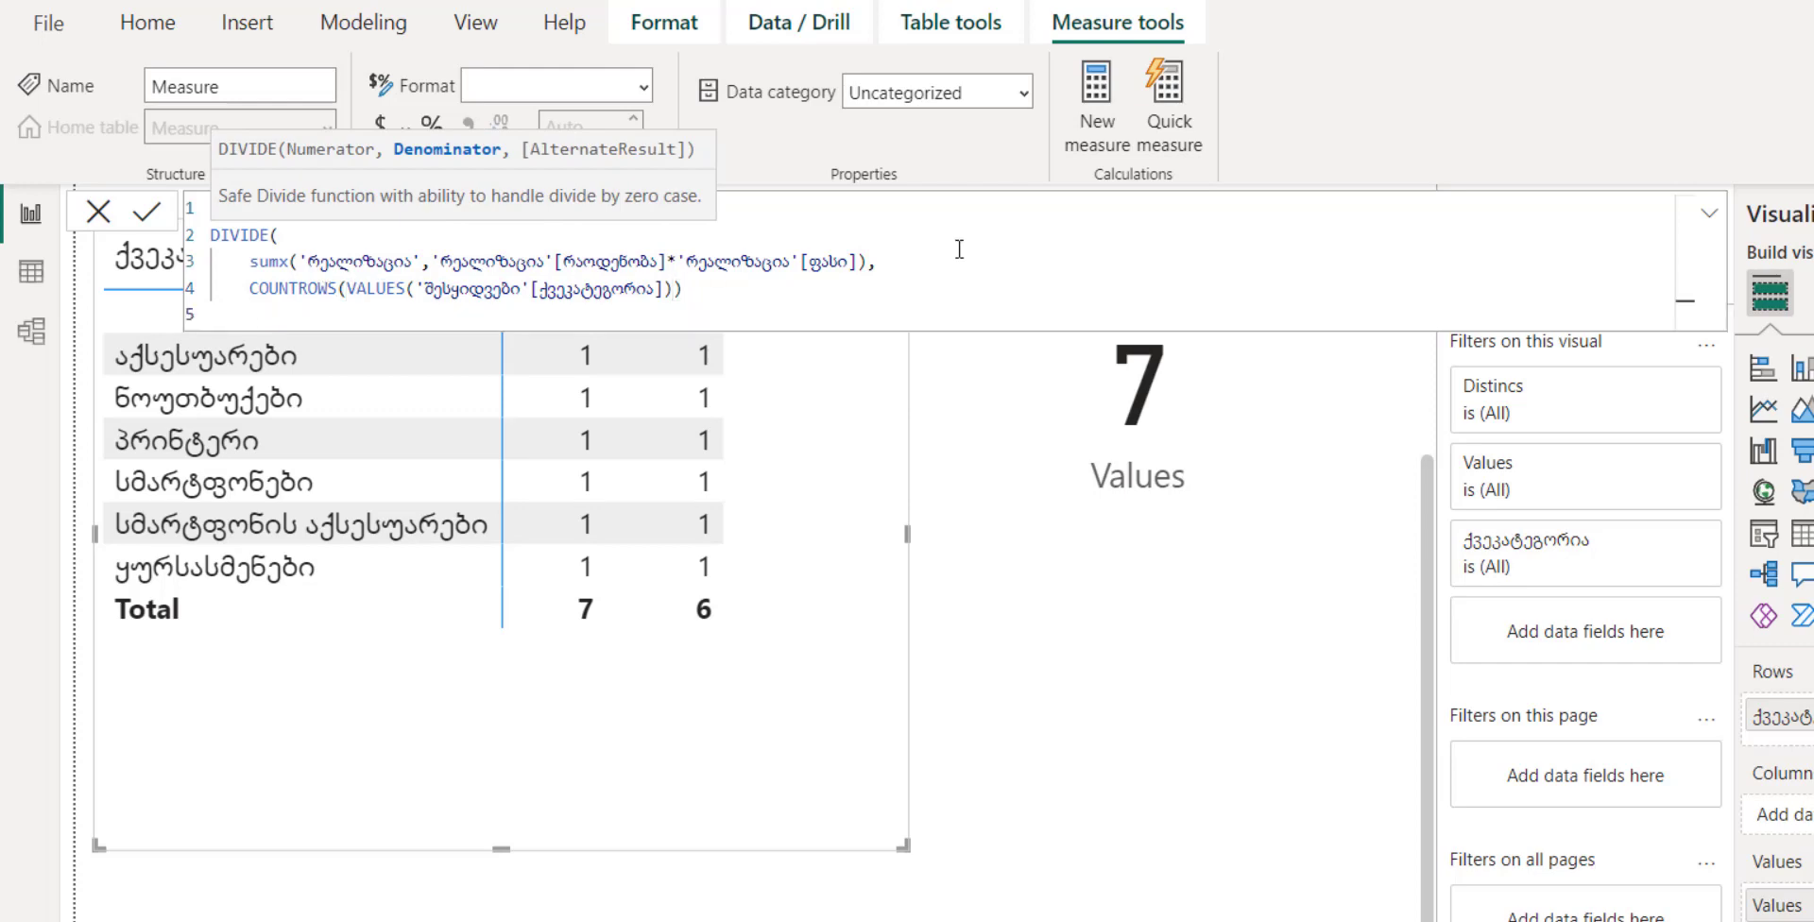
{"action": "type", "text": ")"}
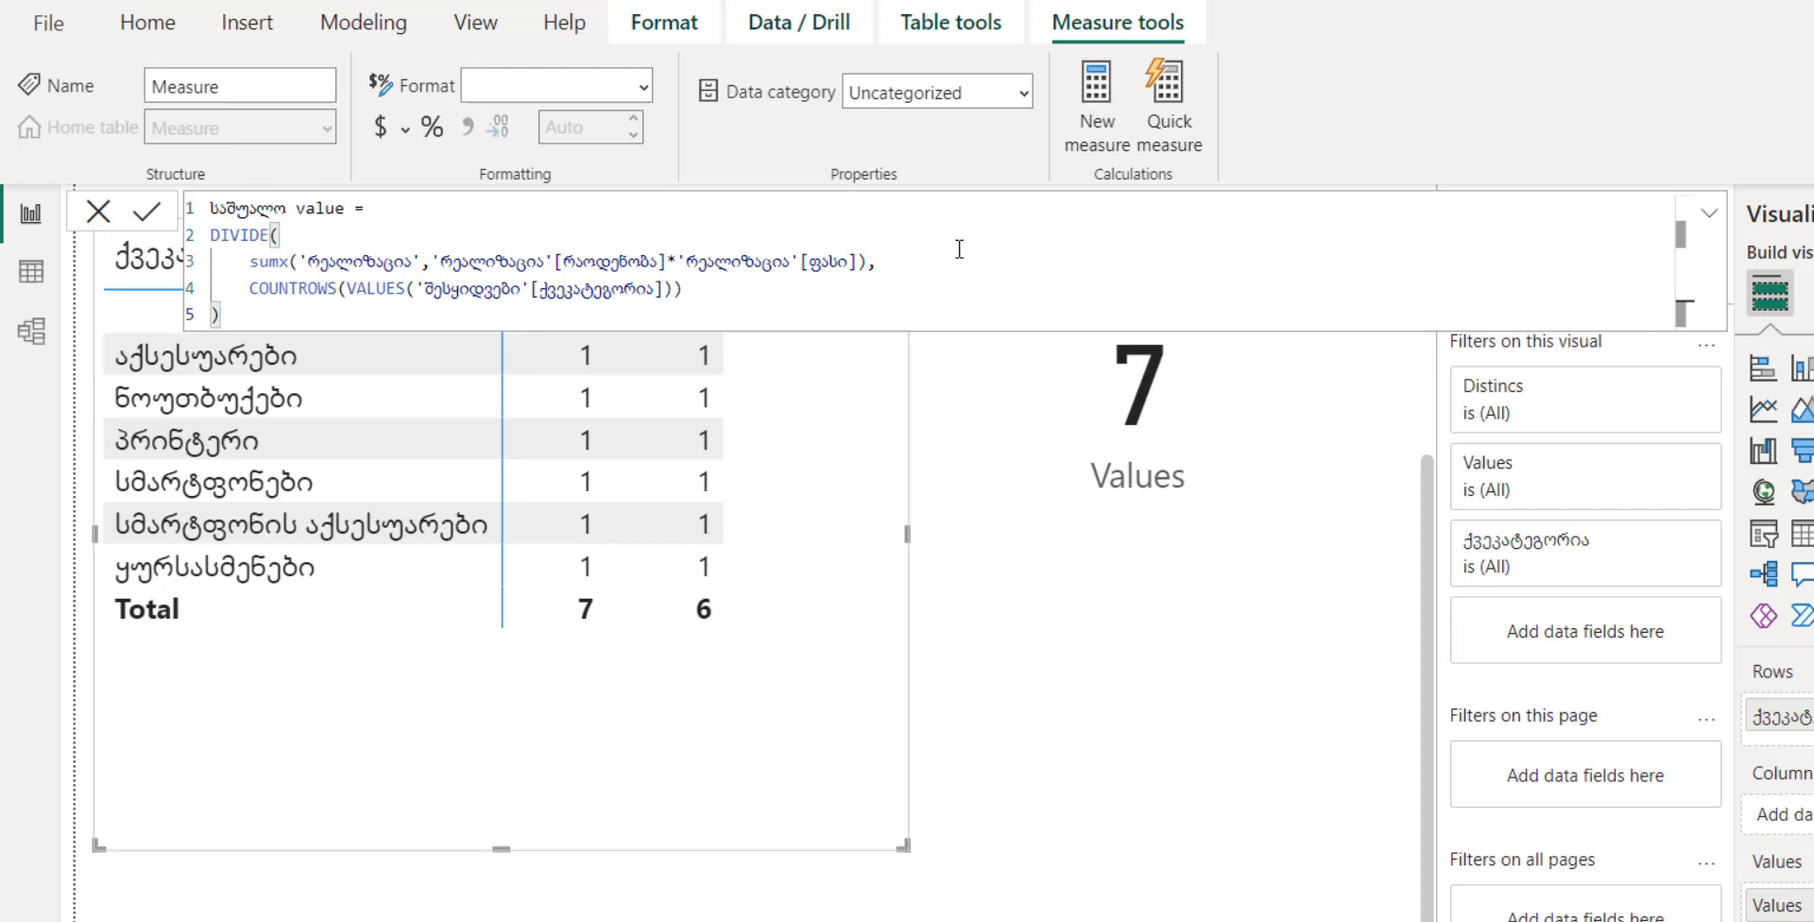
{"action": "left_click", "coordinate": [156, 222]}
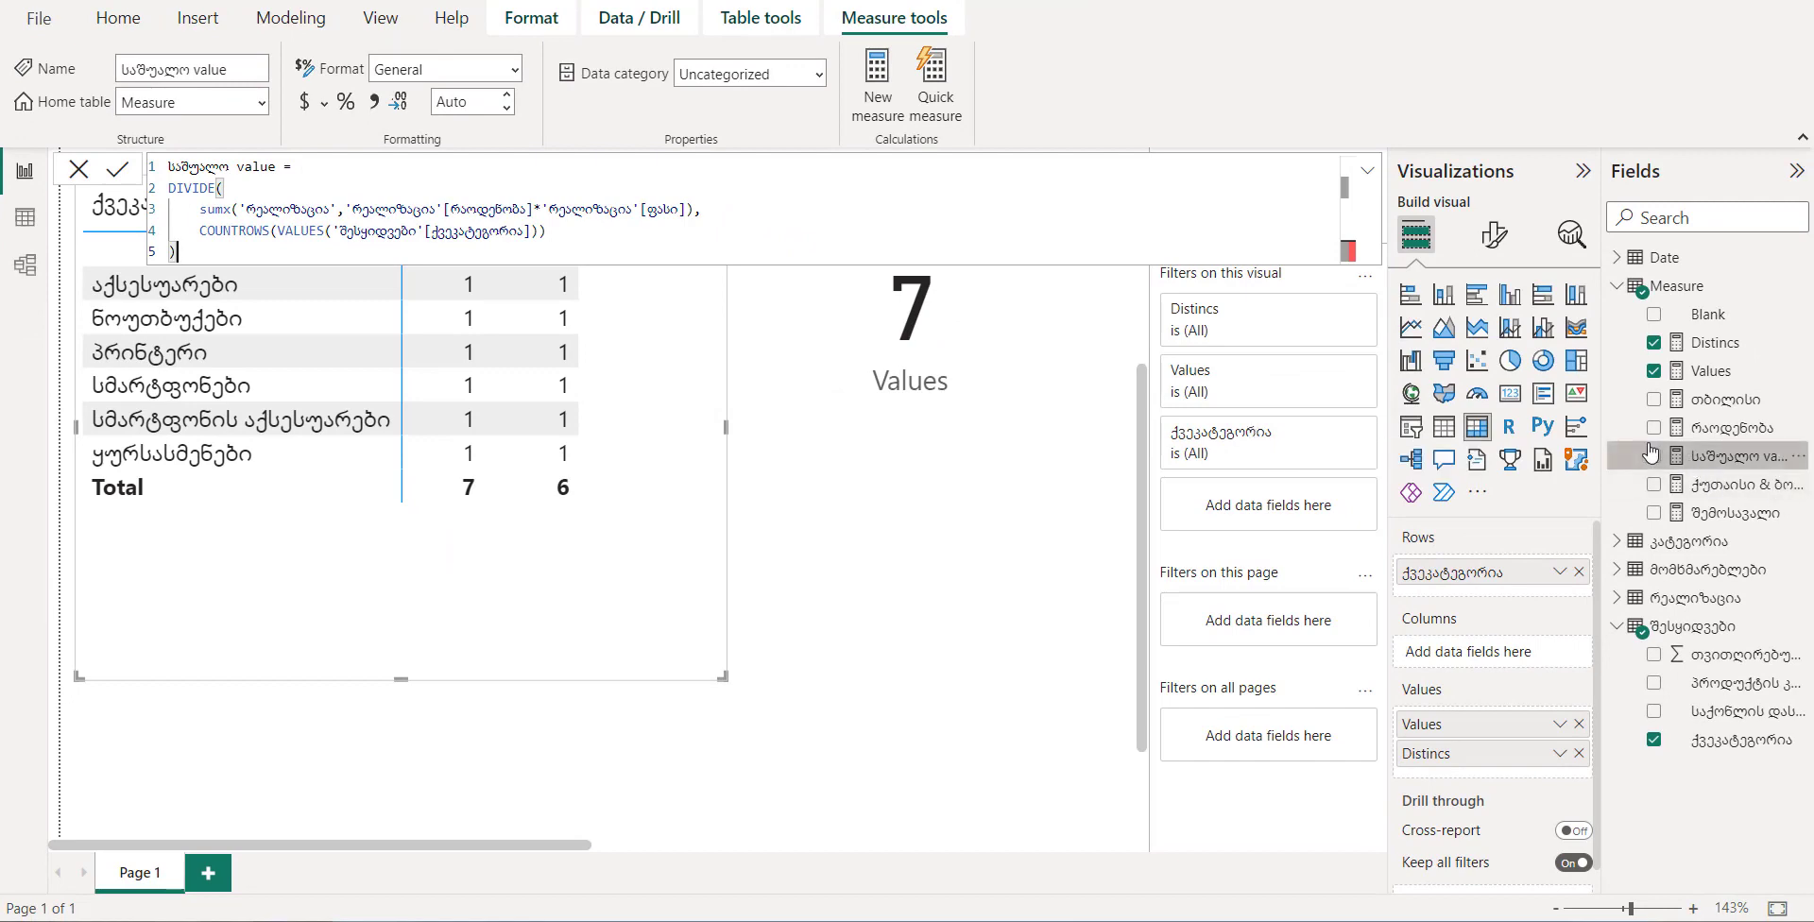
Add the საშუალო value measure to the matrix, widen the matrix to fit its column, and close the formula editor
{"action": "left_click", "coordinate": [1654, 456]}
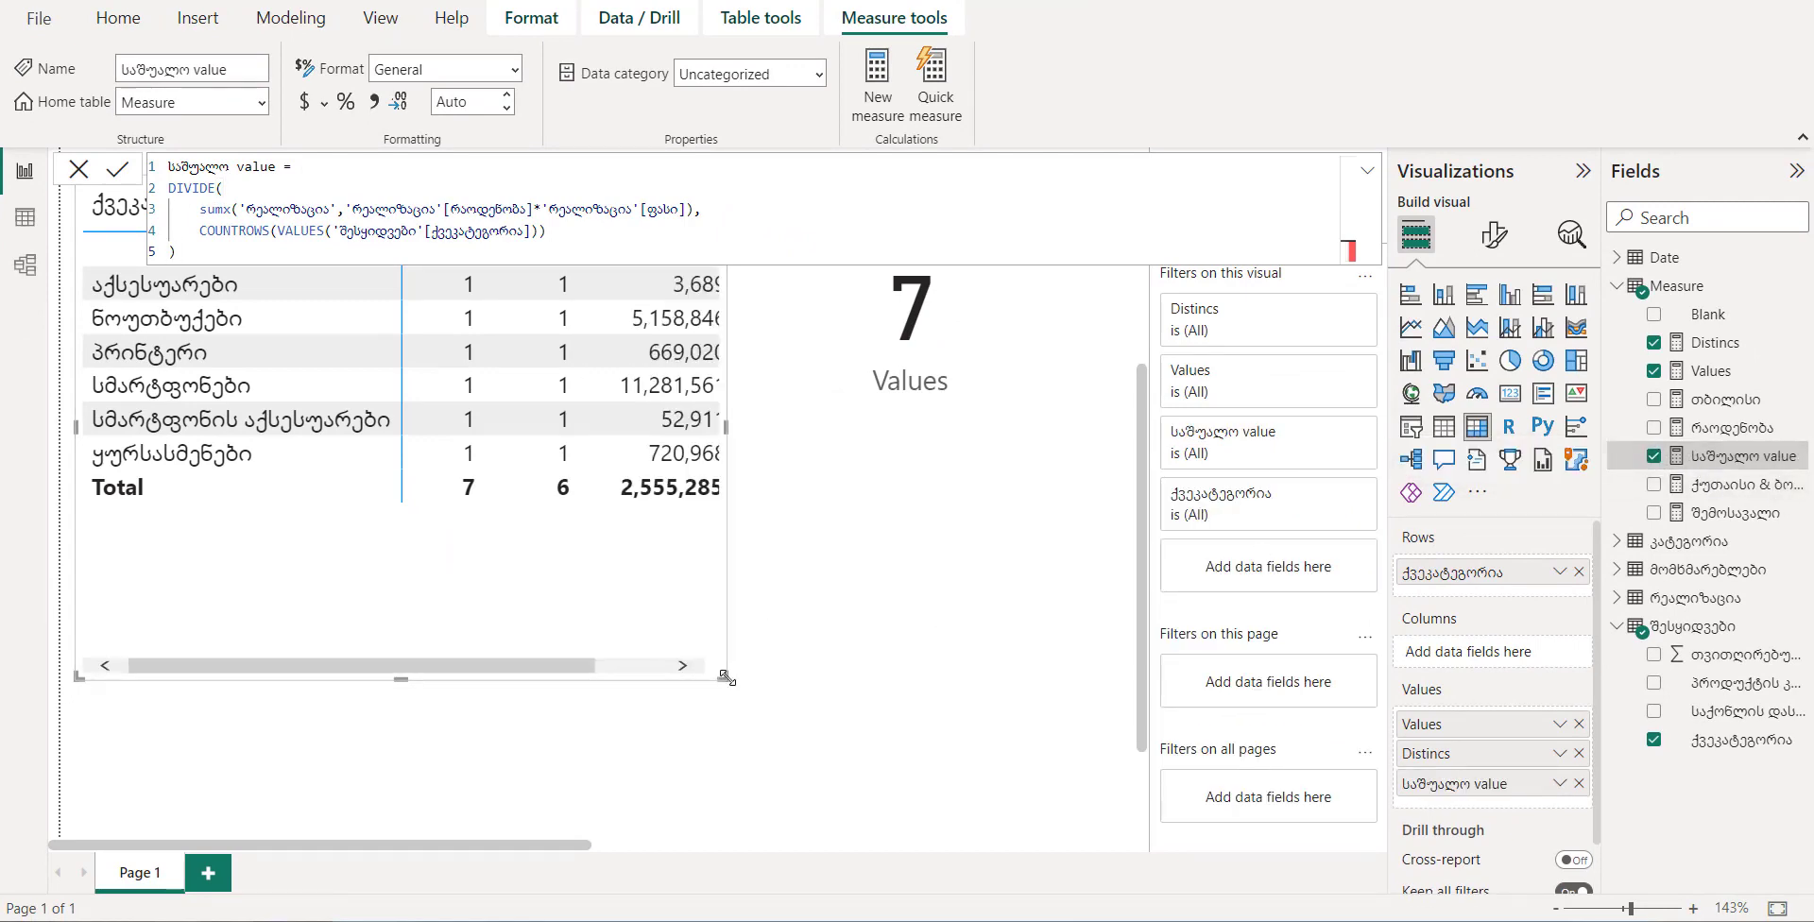
{"action": "left_click_drag", "start_coordinate": [726, 676], "coordinate": [852, 626]}
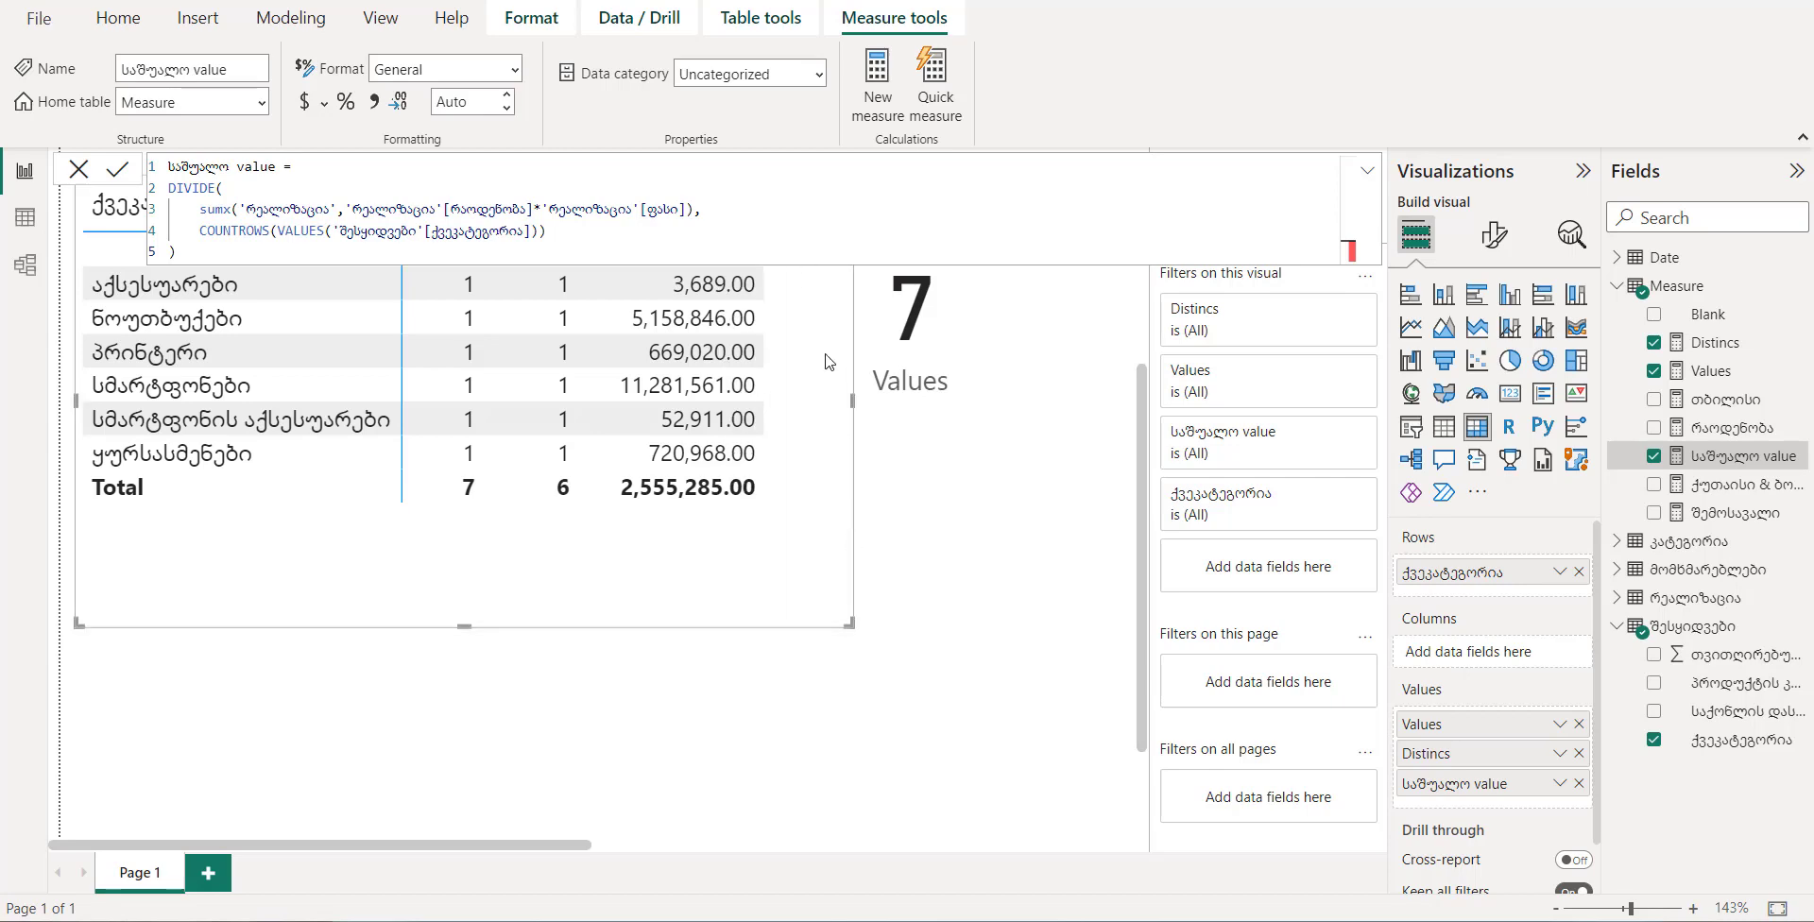
{"action": "left_click", "coordinate": [78, 171]}
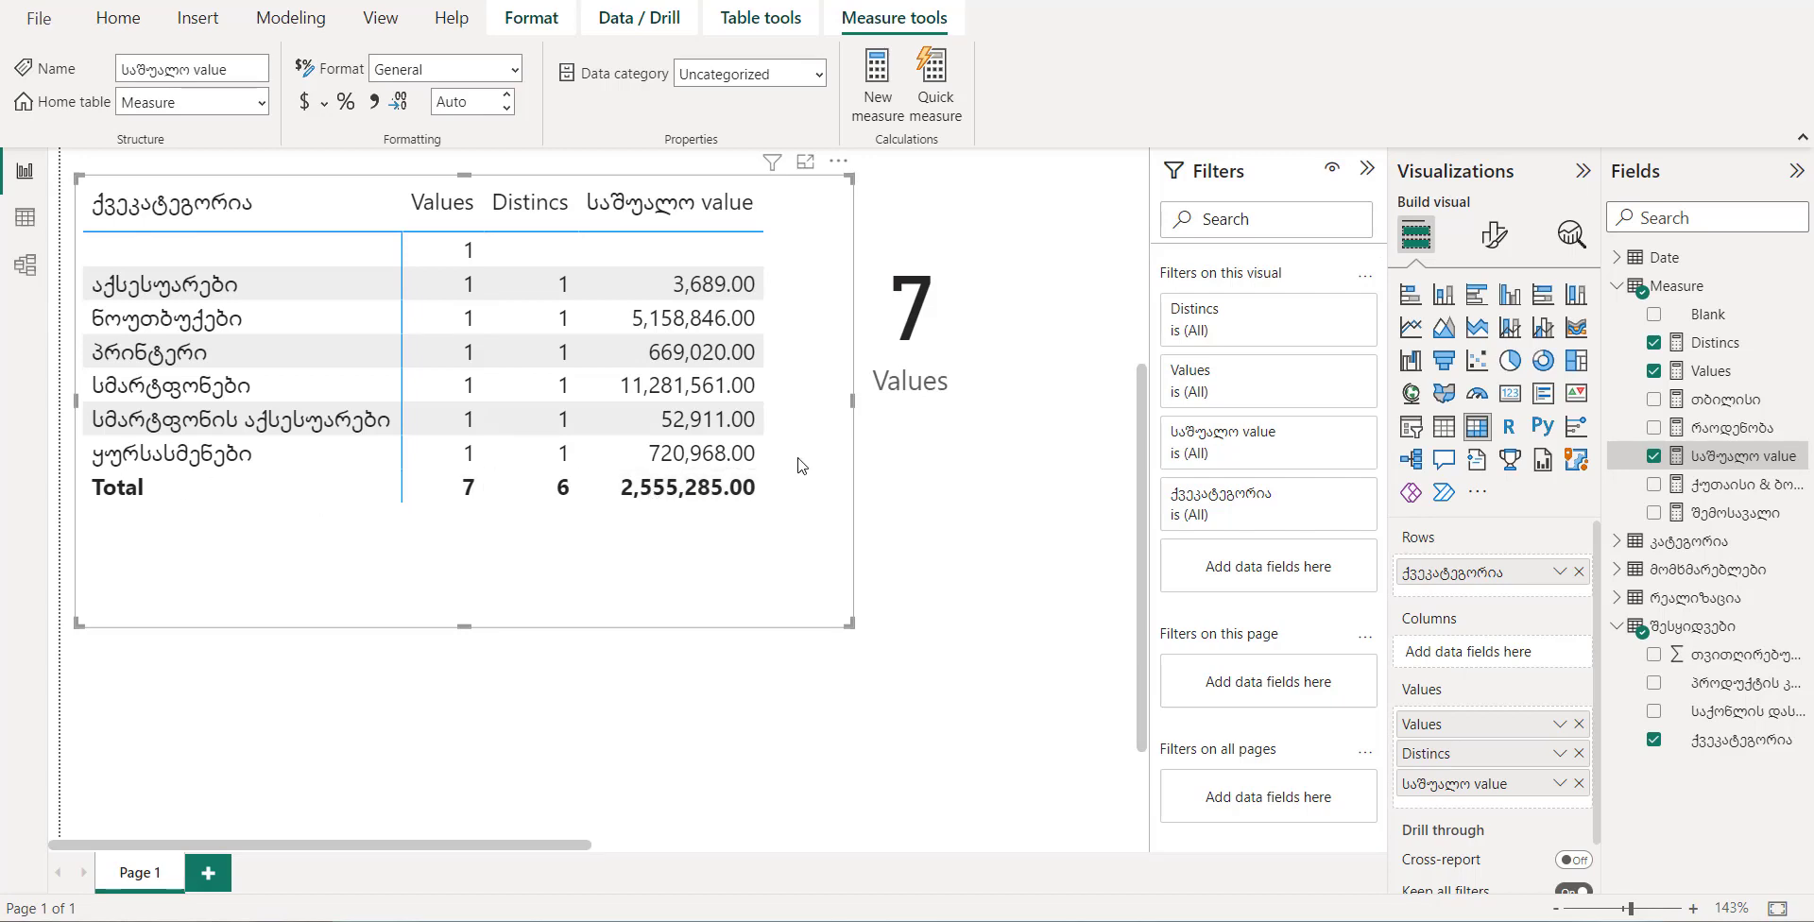
Copy the whole საშუალო value formula and paste it into a new measure in the Measure table
{"action": "left_click", "coordinate": [1738, 455]}
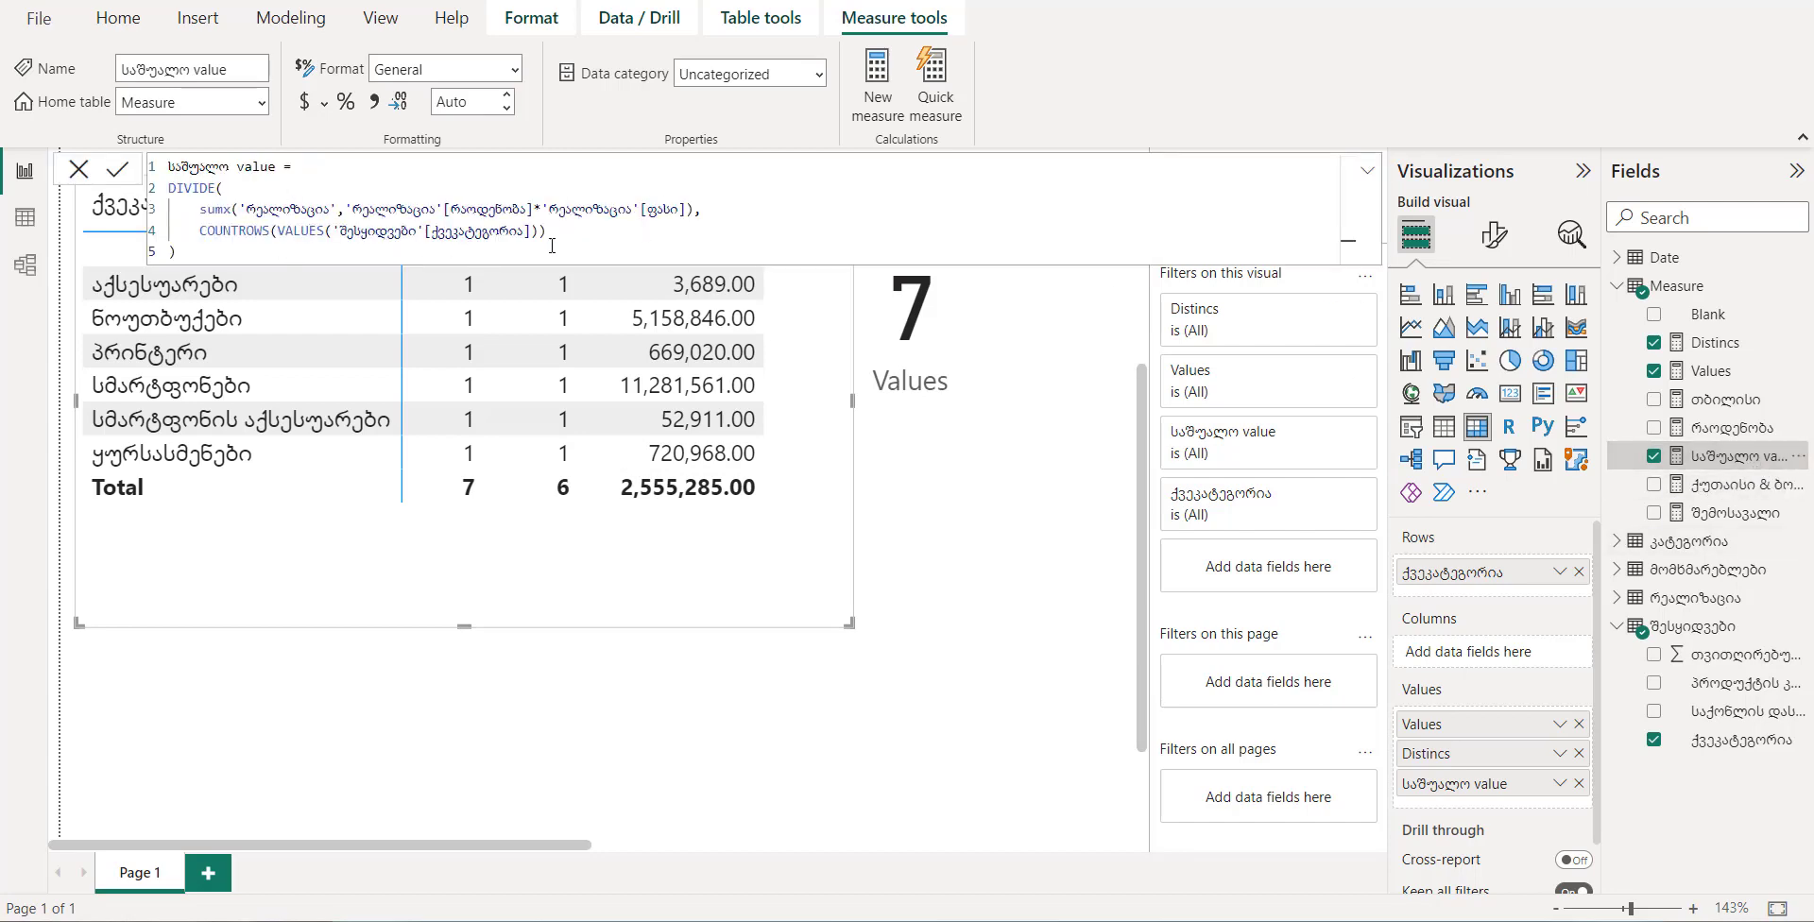
{"action": "left_click_drag", "start_coordinate": [224, 251], "coordinate": [155, 164]}
{"action": "key", "text": "ctrl+c"}
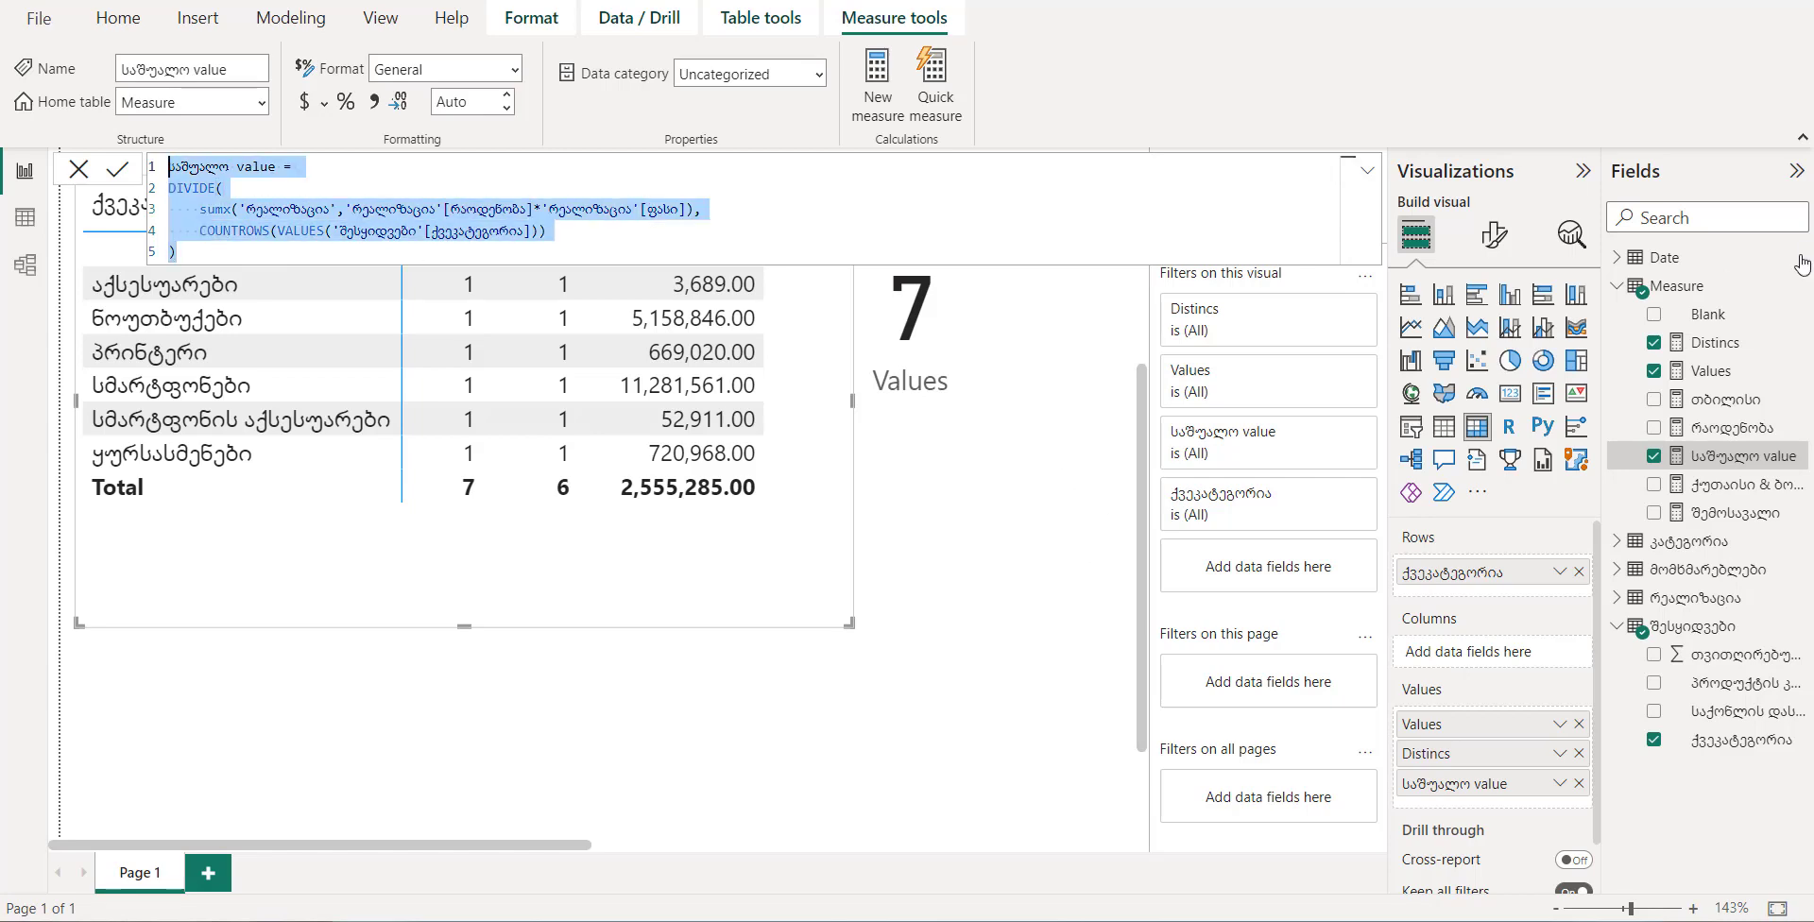
{"action": "left_click", "coordinate": [1702, 293]}
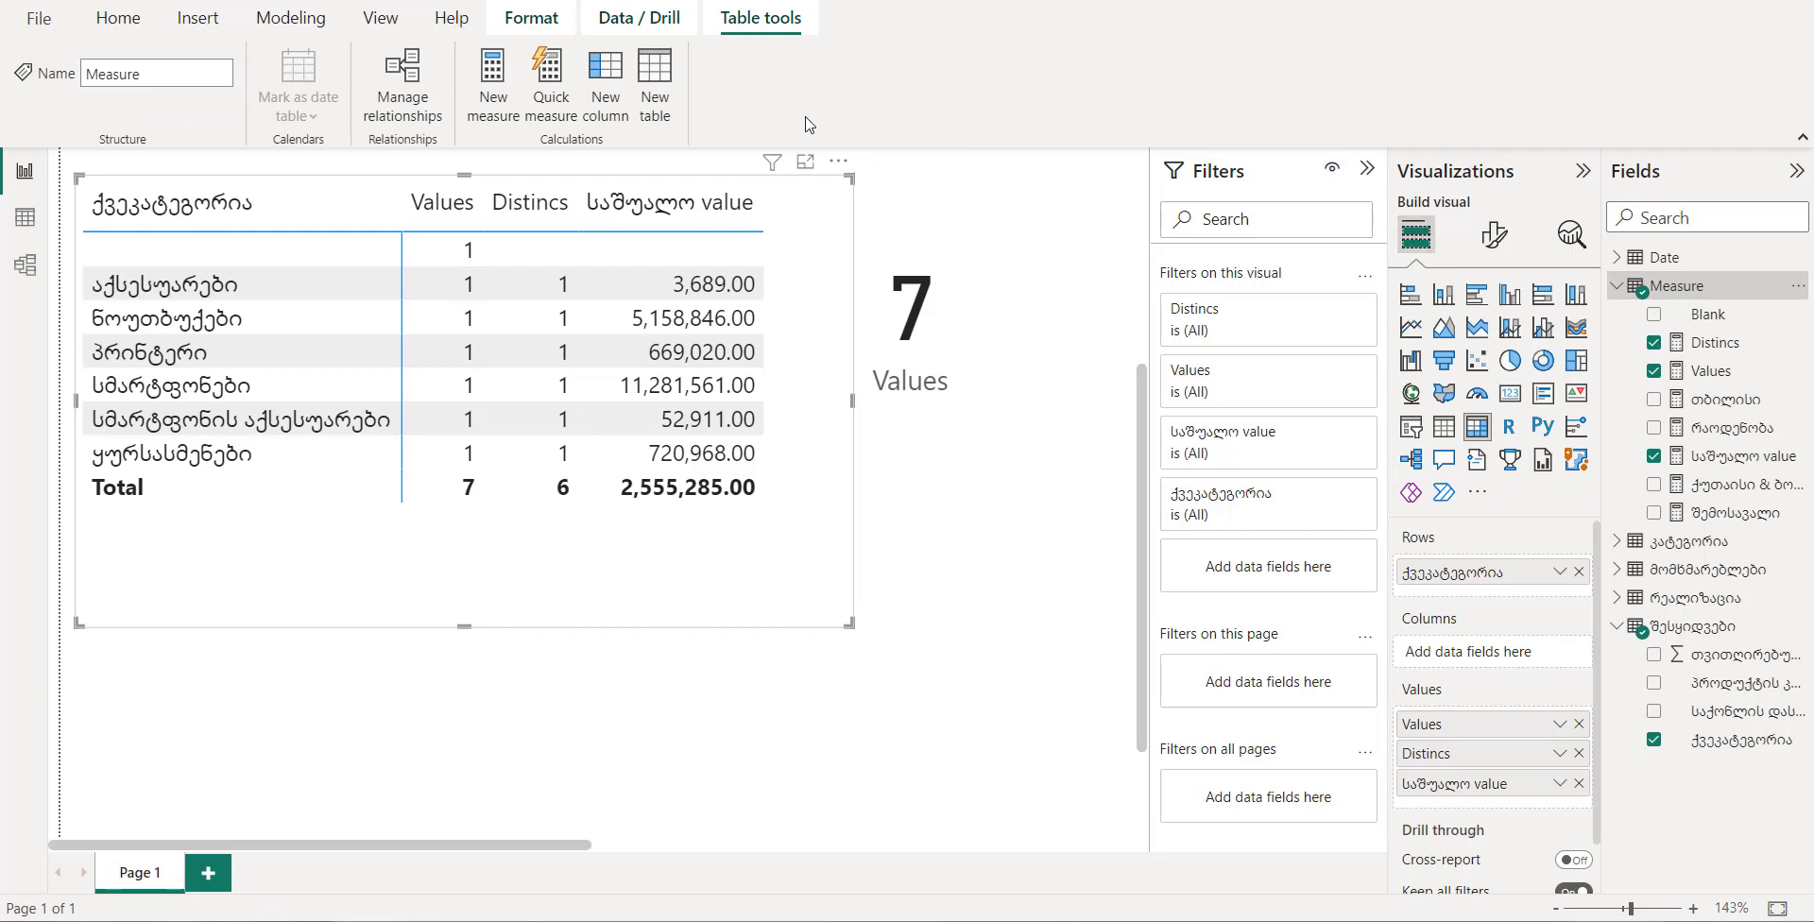
{"action": "left_click", "coordinate": [494, 85]}
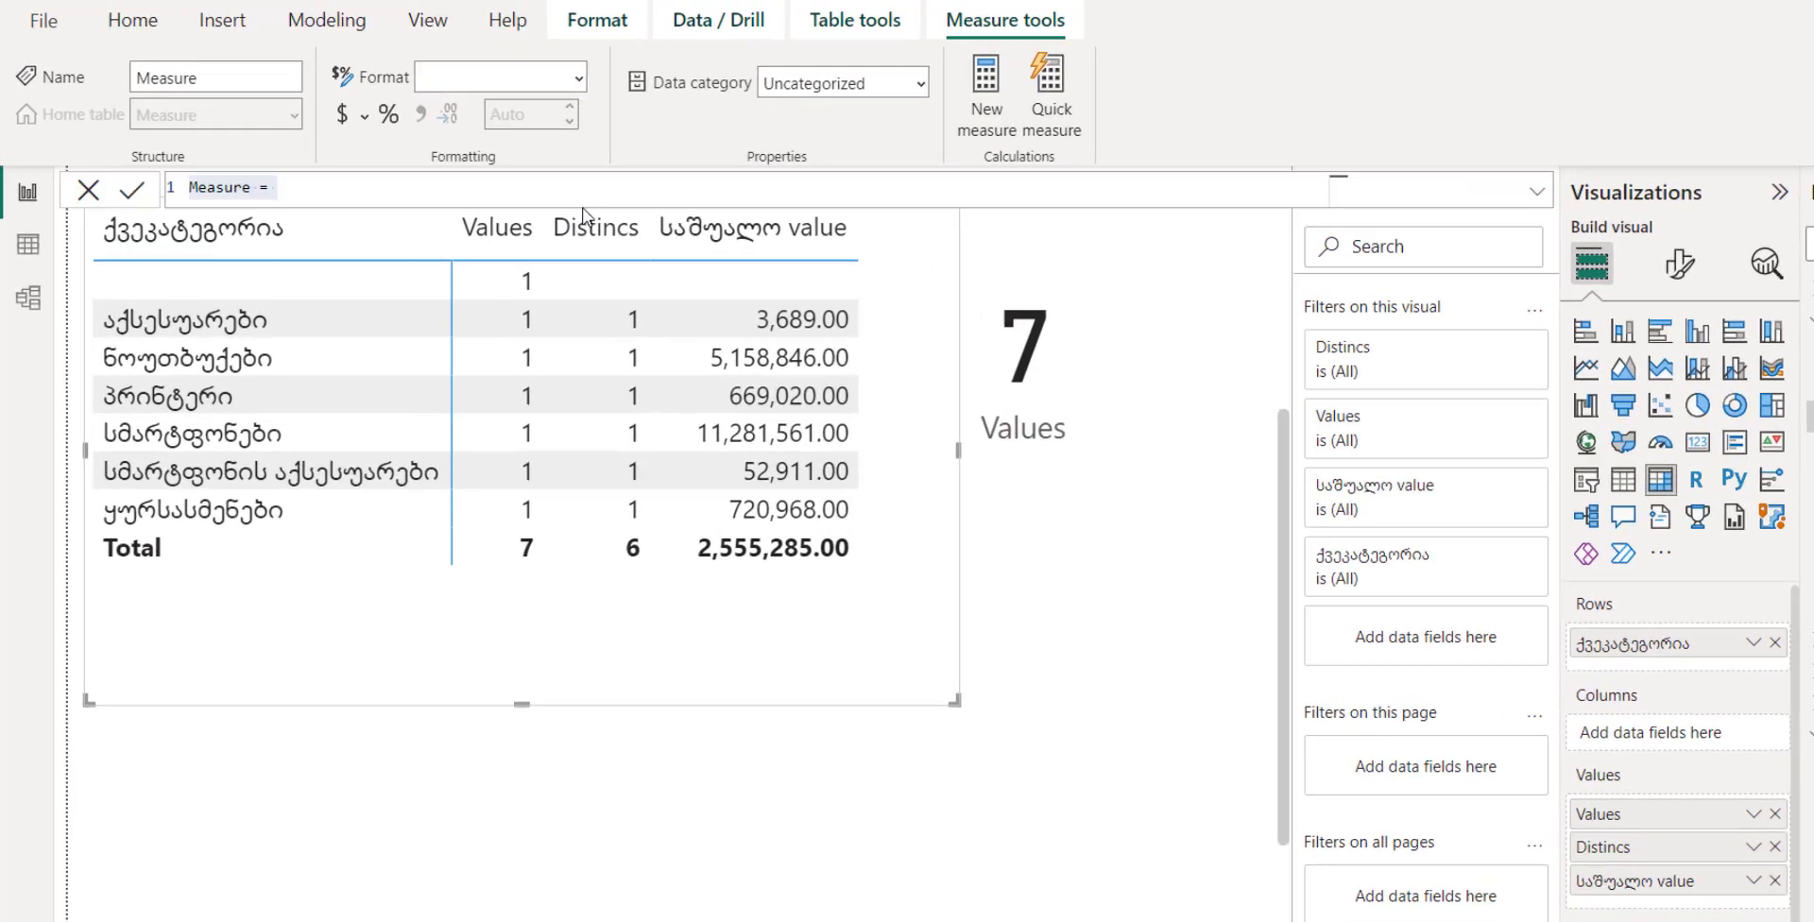
{"action": "key", "text": "ctrl+v"}
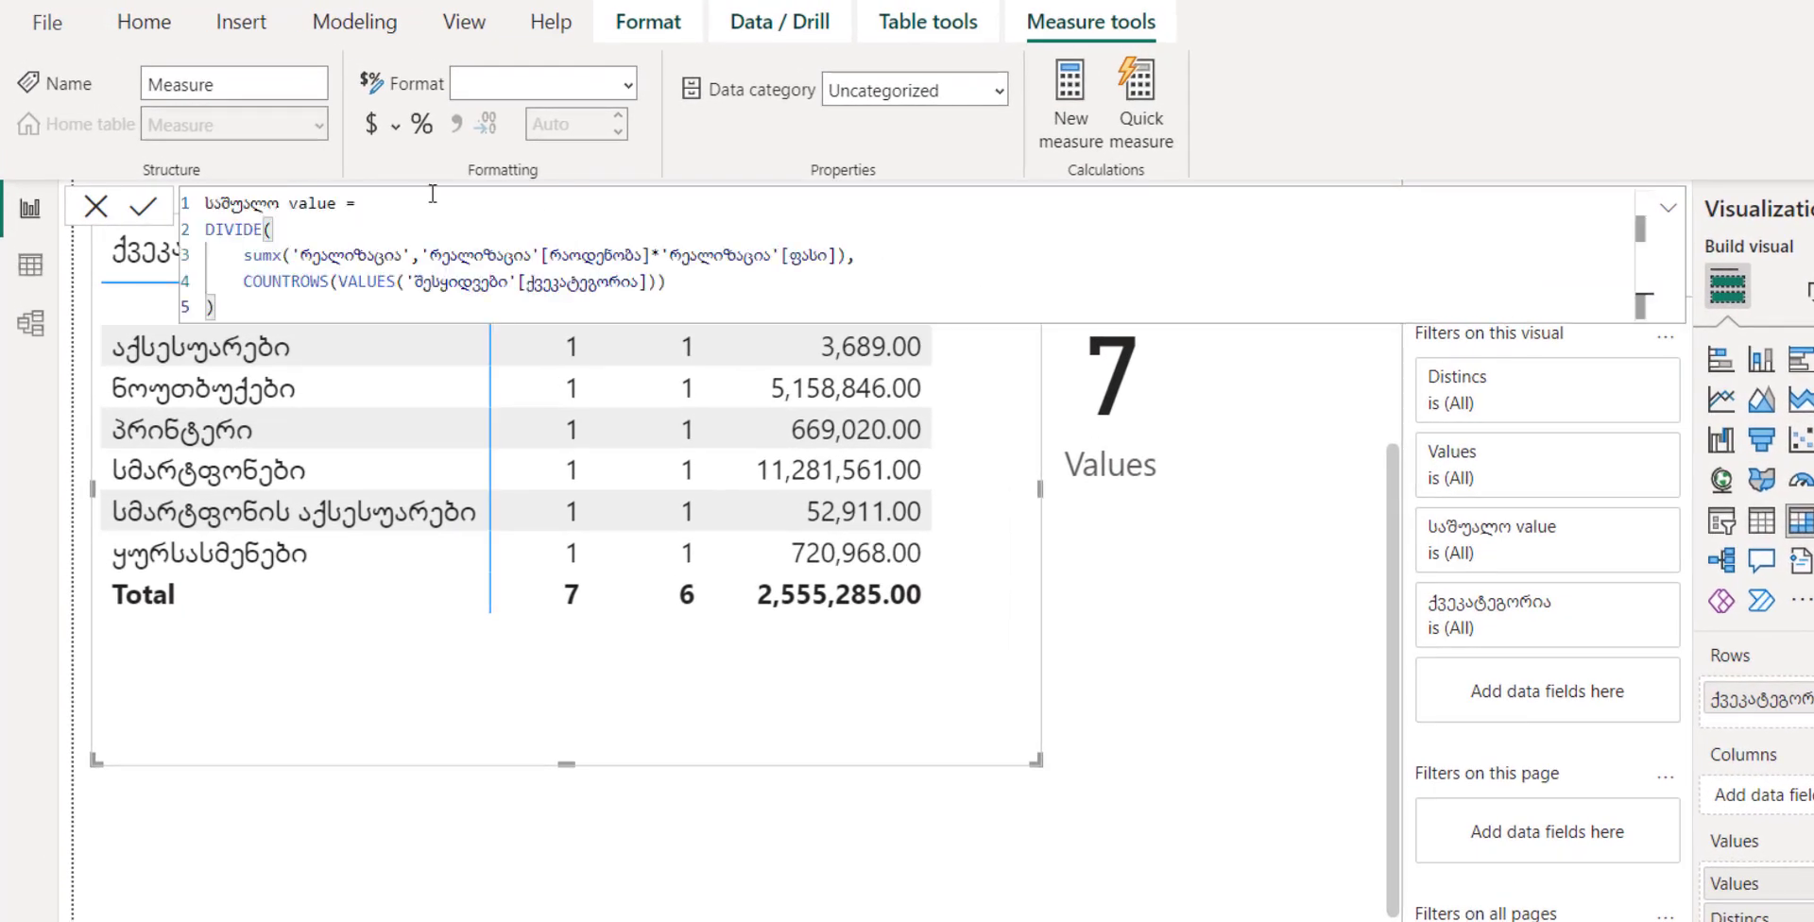
Rename the pasted measure in its formula from value to საშუალო Distinct
{"action": "left_click", "coordinate": [339, 204]}
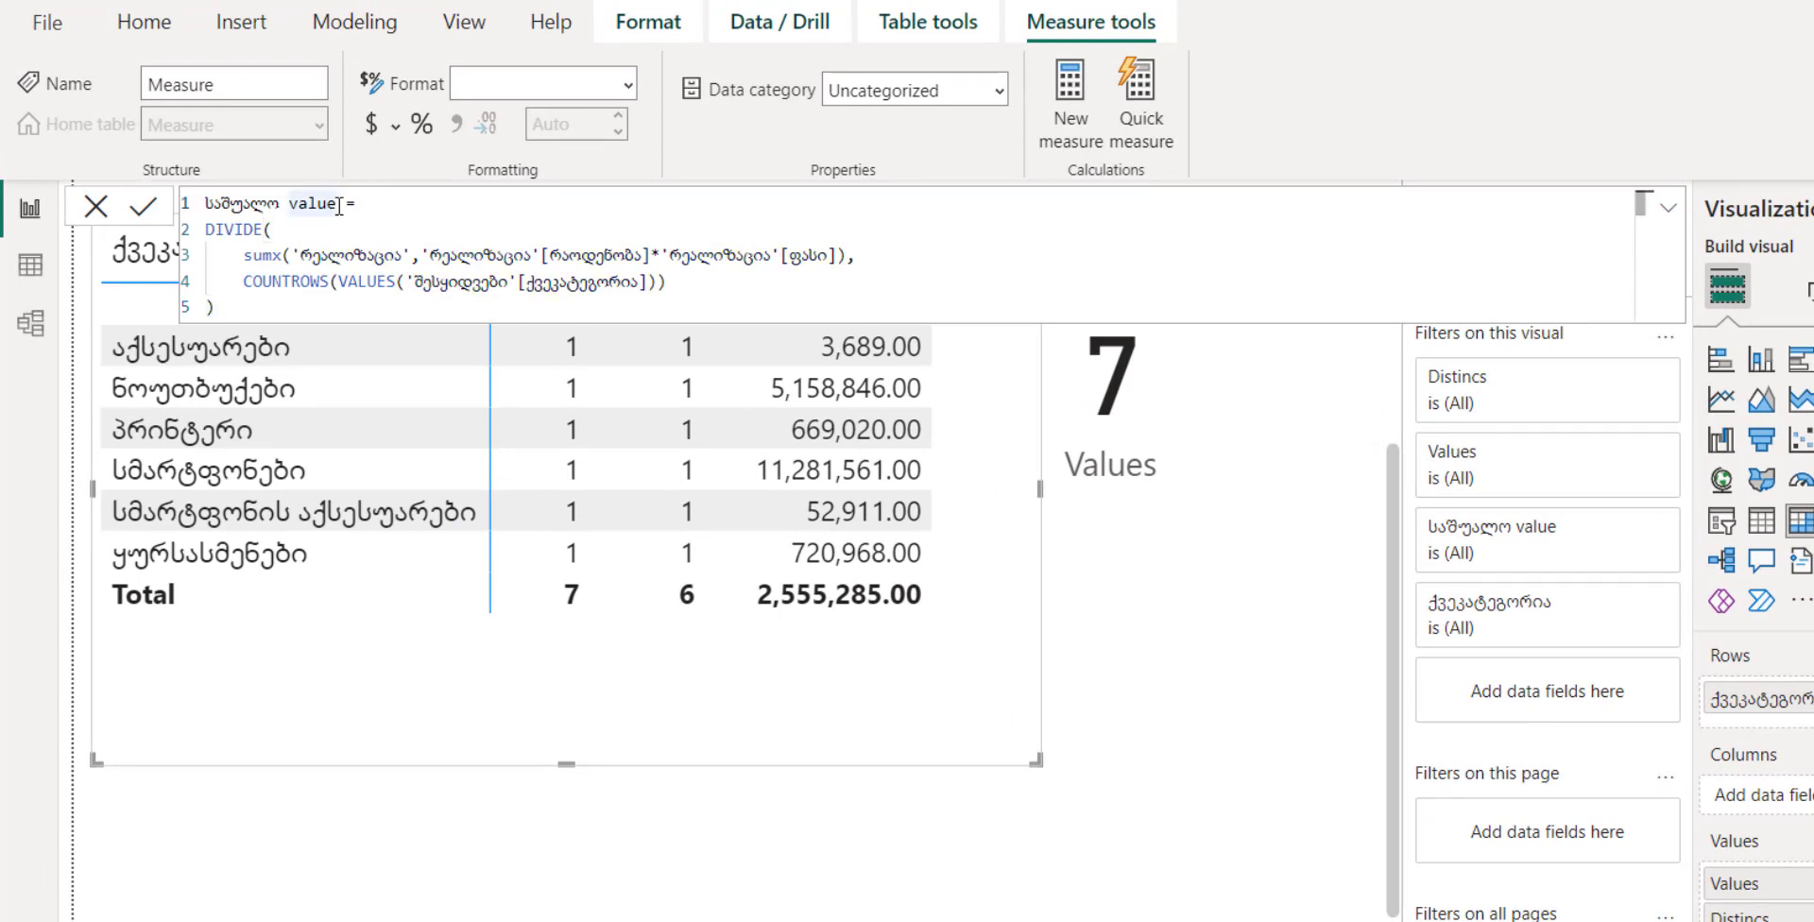
{"action": "key", "text": "BackSpace"}
{"action": "key", "text": "BackSpace"}
{"action": "key", "text": "BackSpace"}
{"action": "key", "text": "BackSpace"}
{"action": "key", "text": "BackSpace"}
{"action": "type", "text": "Distinct"}
Replace the VALUES function inside COUNTROWS with DISTINCT and commit the საშუალო Distinct measure
{"action": "left_click", "coordinate": [399, 284]}
{"action": "key", "text": "BackSpace"}
{"action": "key", "text": "BackSpace"}
{"action": "key", "text": "BackSpace"}
{"action": "key", "text": "BackSpace"}
{"action": "key", "text": "BackSpace"}
{"action": "key", "text": "BackSpace"}
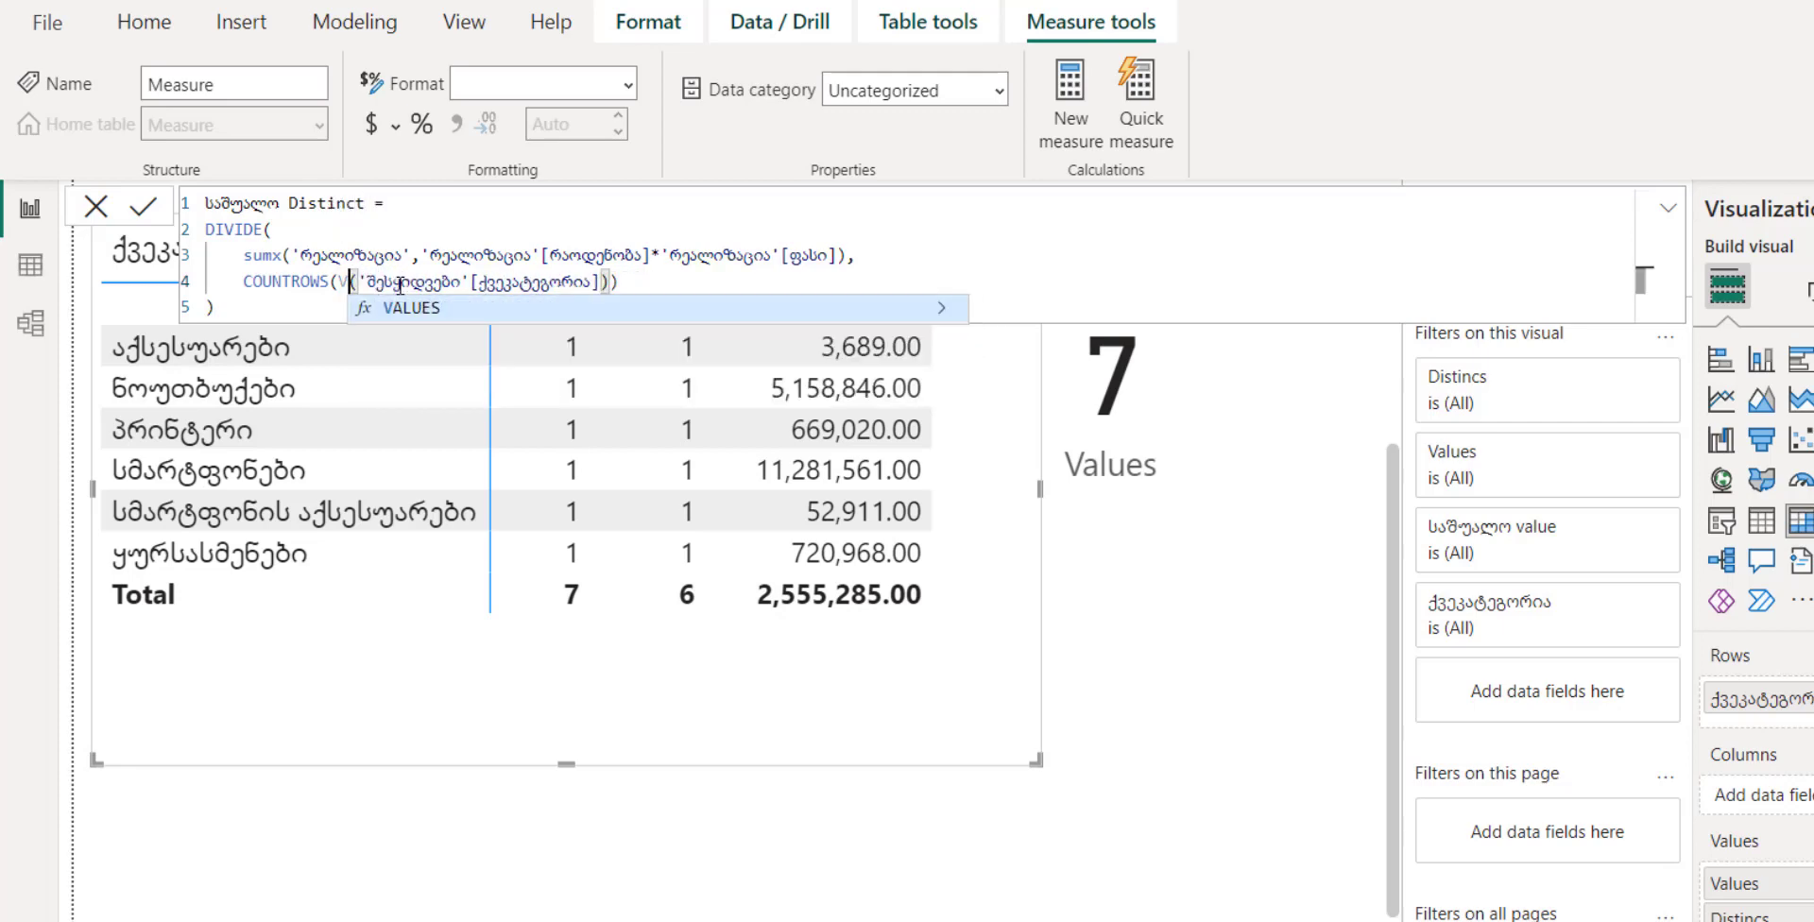
{"action": "type", "text": "dis"}
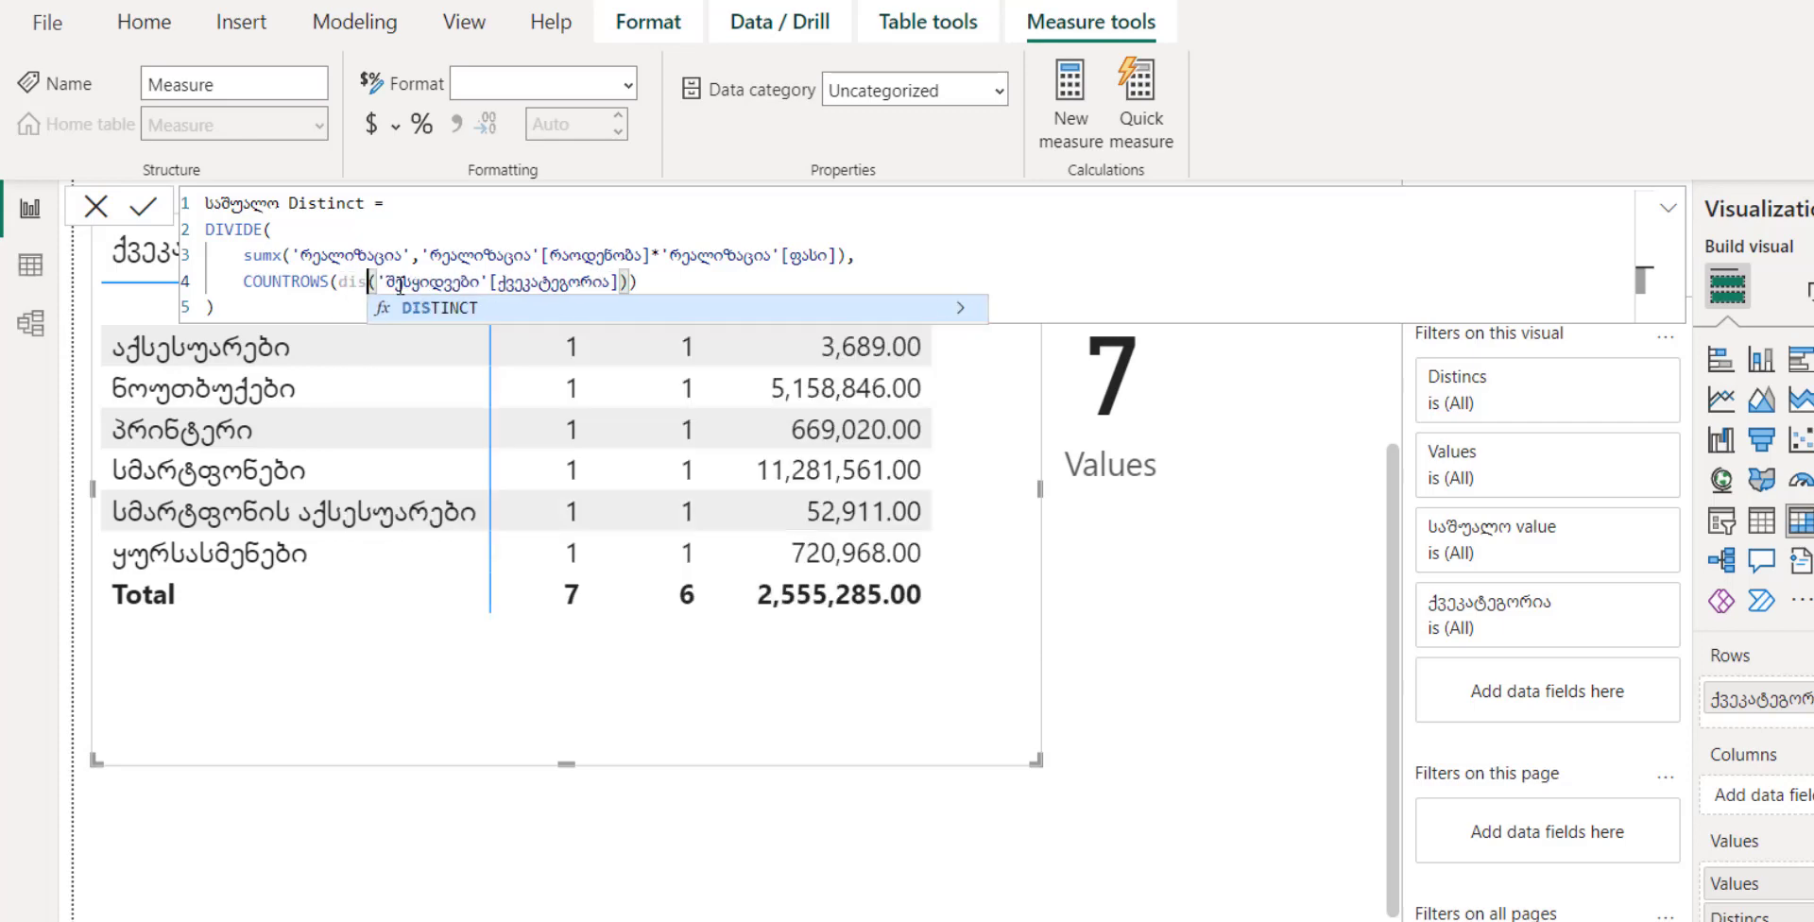
{"action": "left_click", "coordinate": [528, 317]}
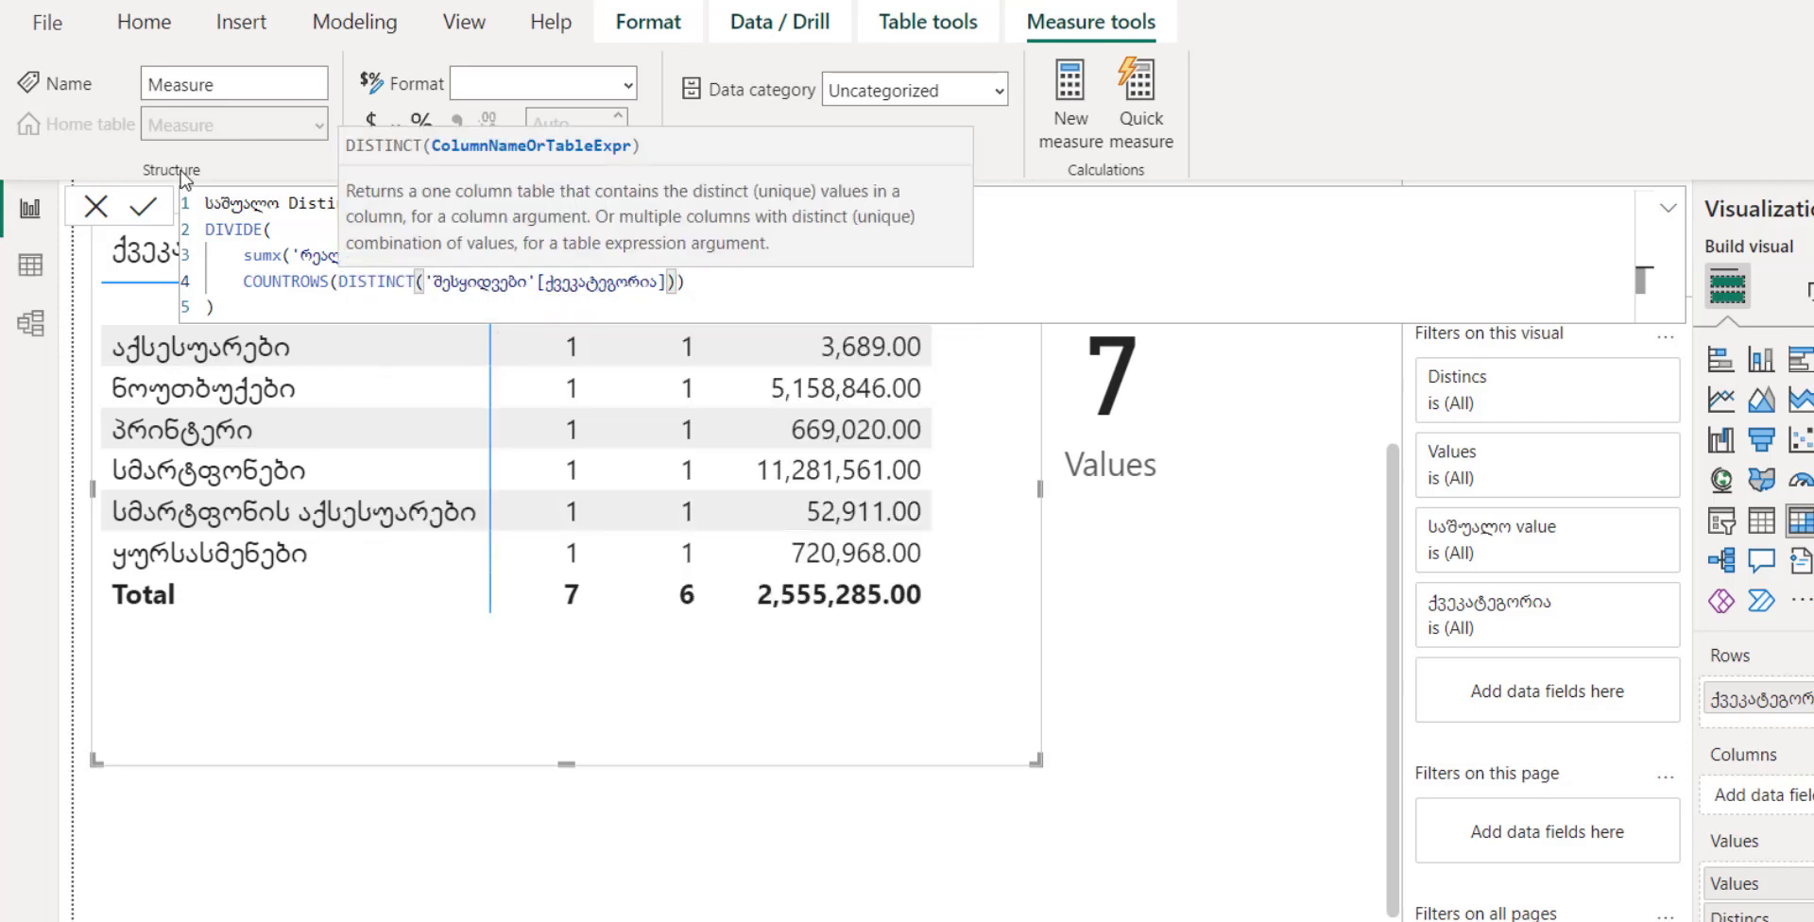
{"action": "left_click", "coordinate": [151, 206]}
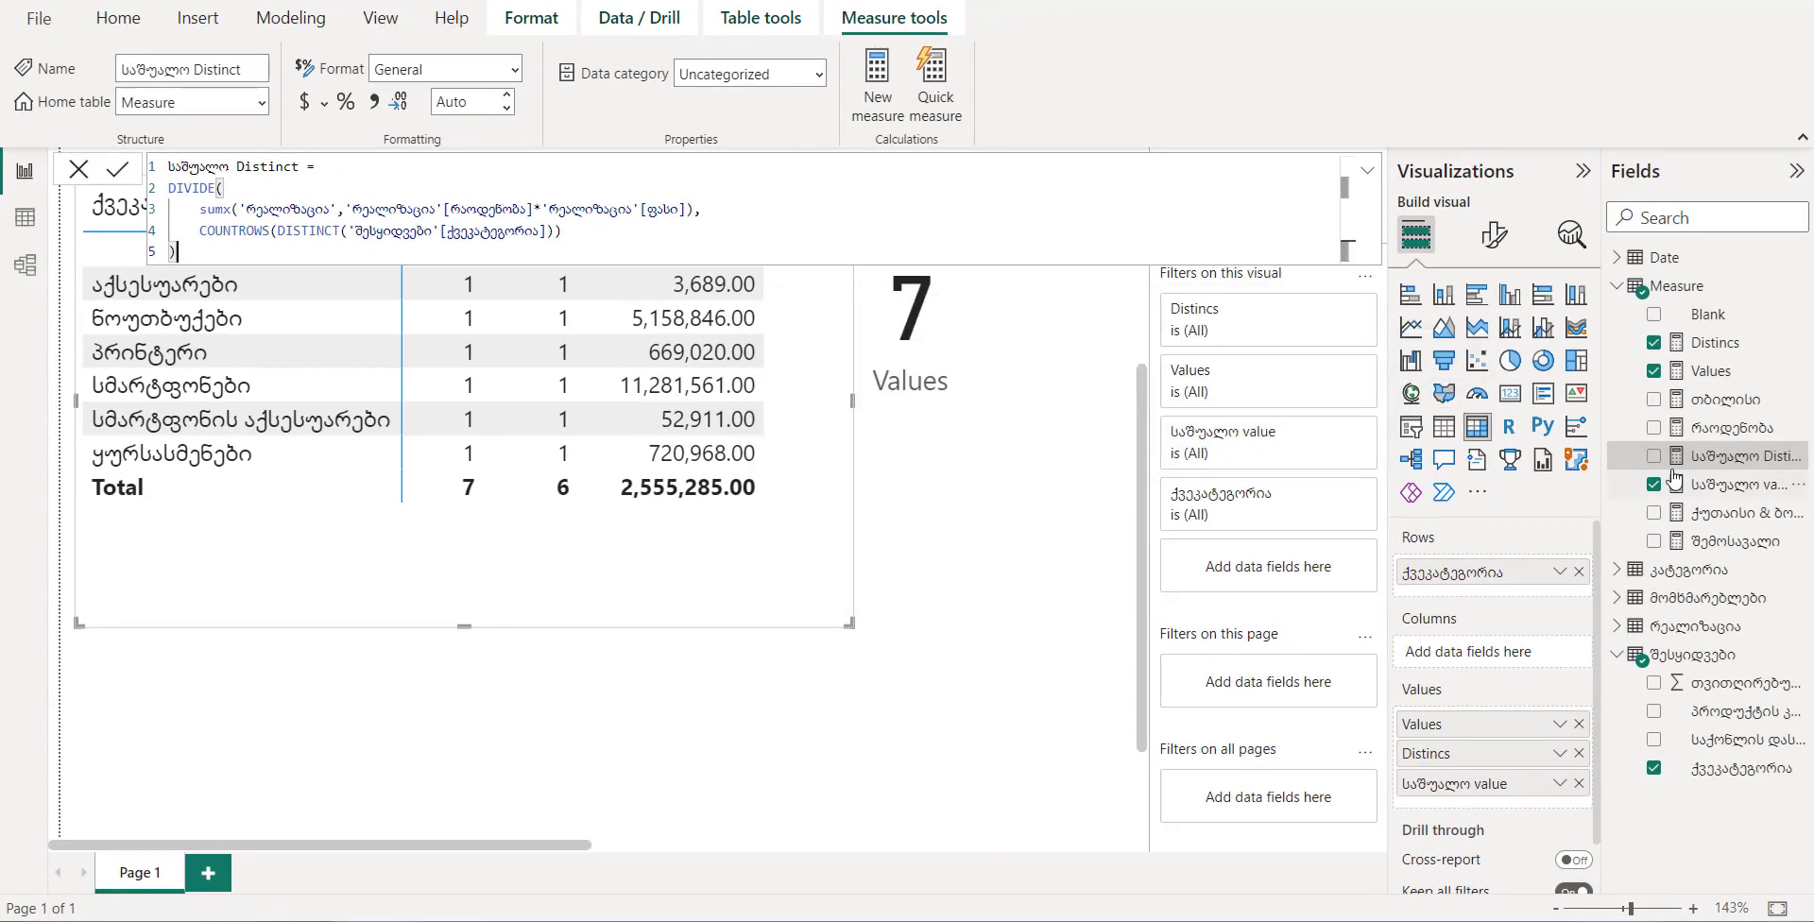
Add the საშუალო Distinct measure to the matrix, close the formula editor, and widen the matrix to fit all its columns
{"action": "left_click", "coordinate": [1654, 457]}
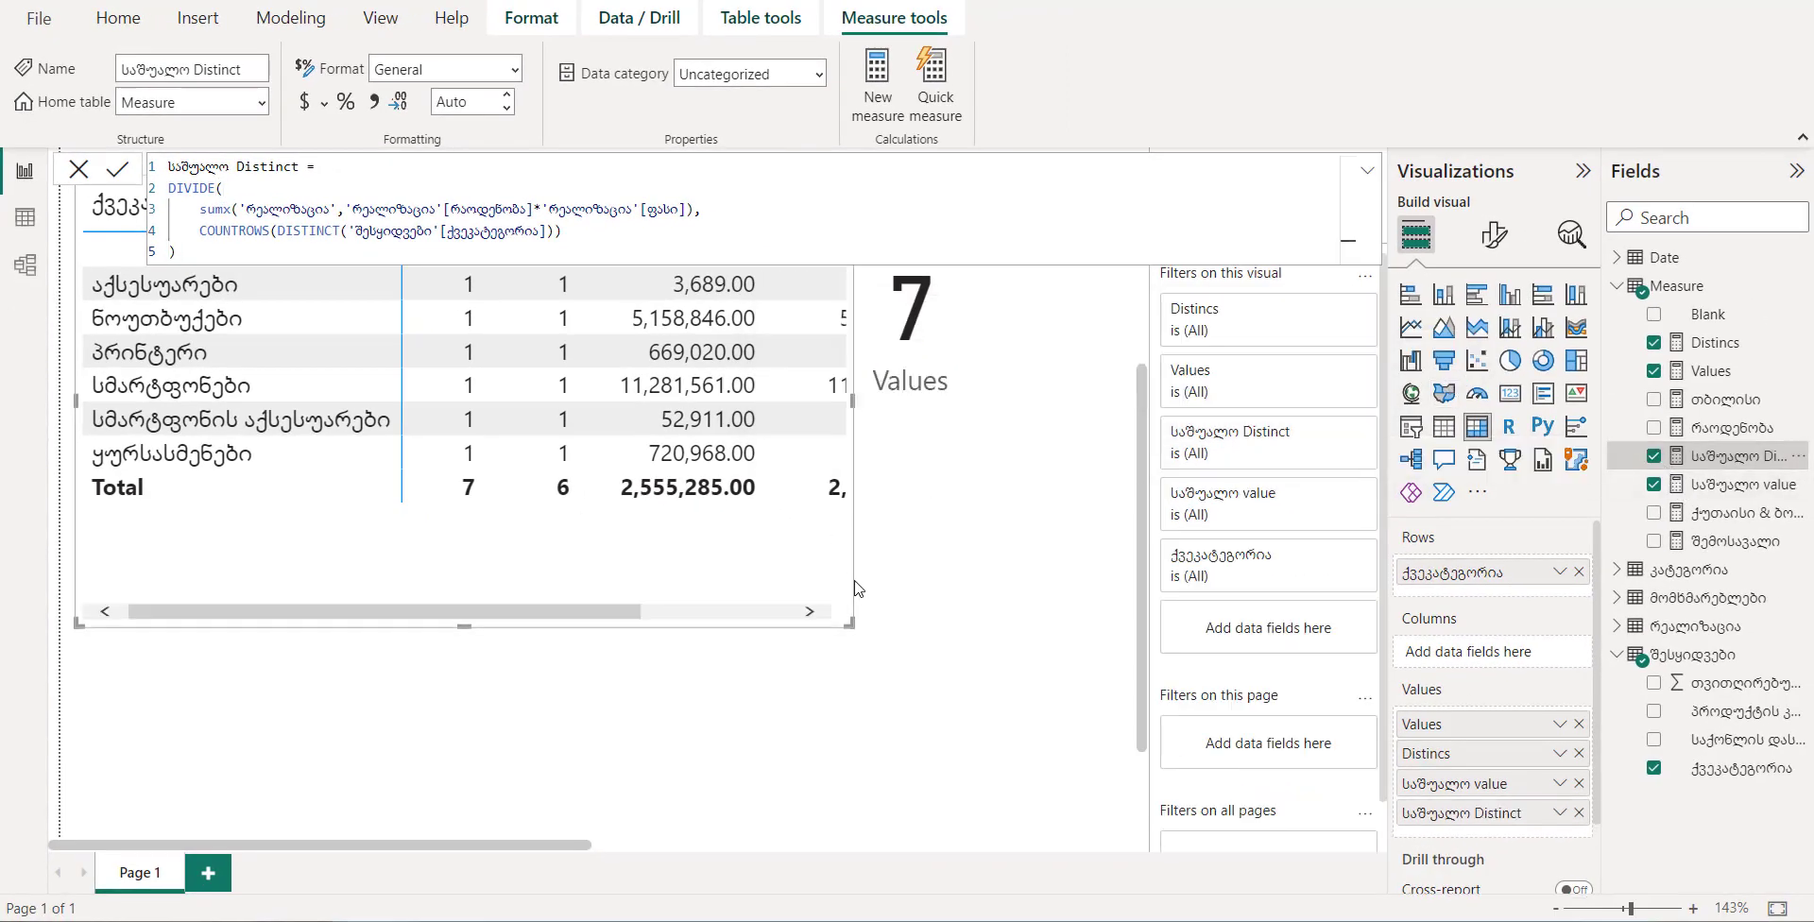
{"action": "left_click", "coordinate": [78, 169]}
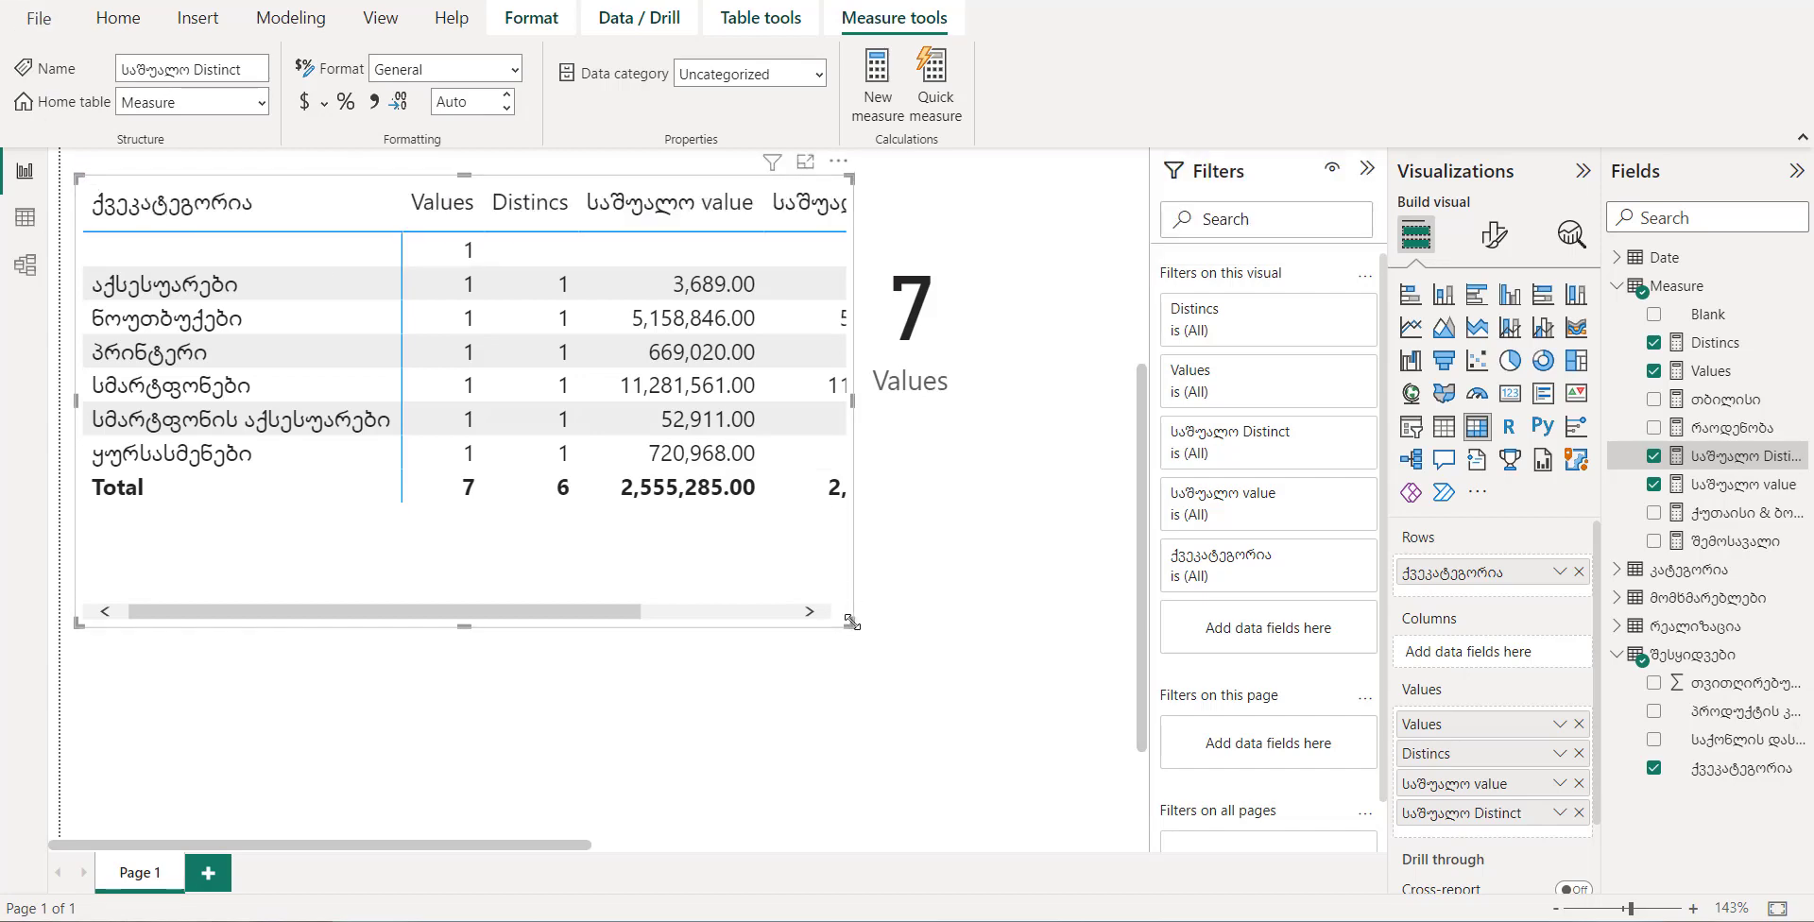
{"action": "left_click_drag", "start_coordinate": [852, 623], "coordinate": [1066, 555]}
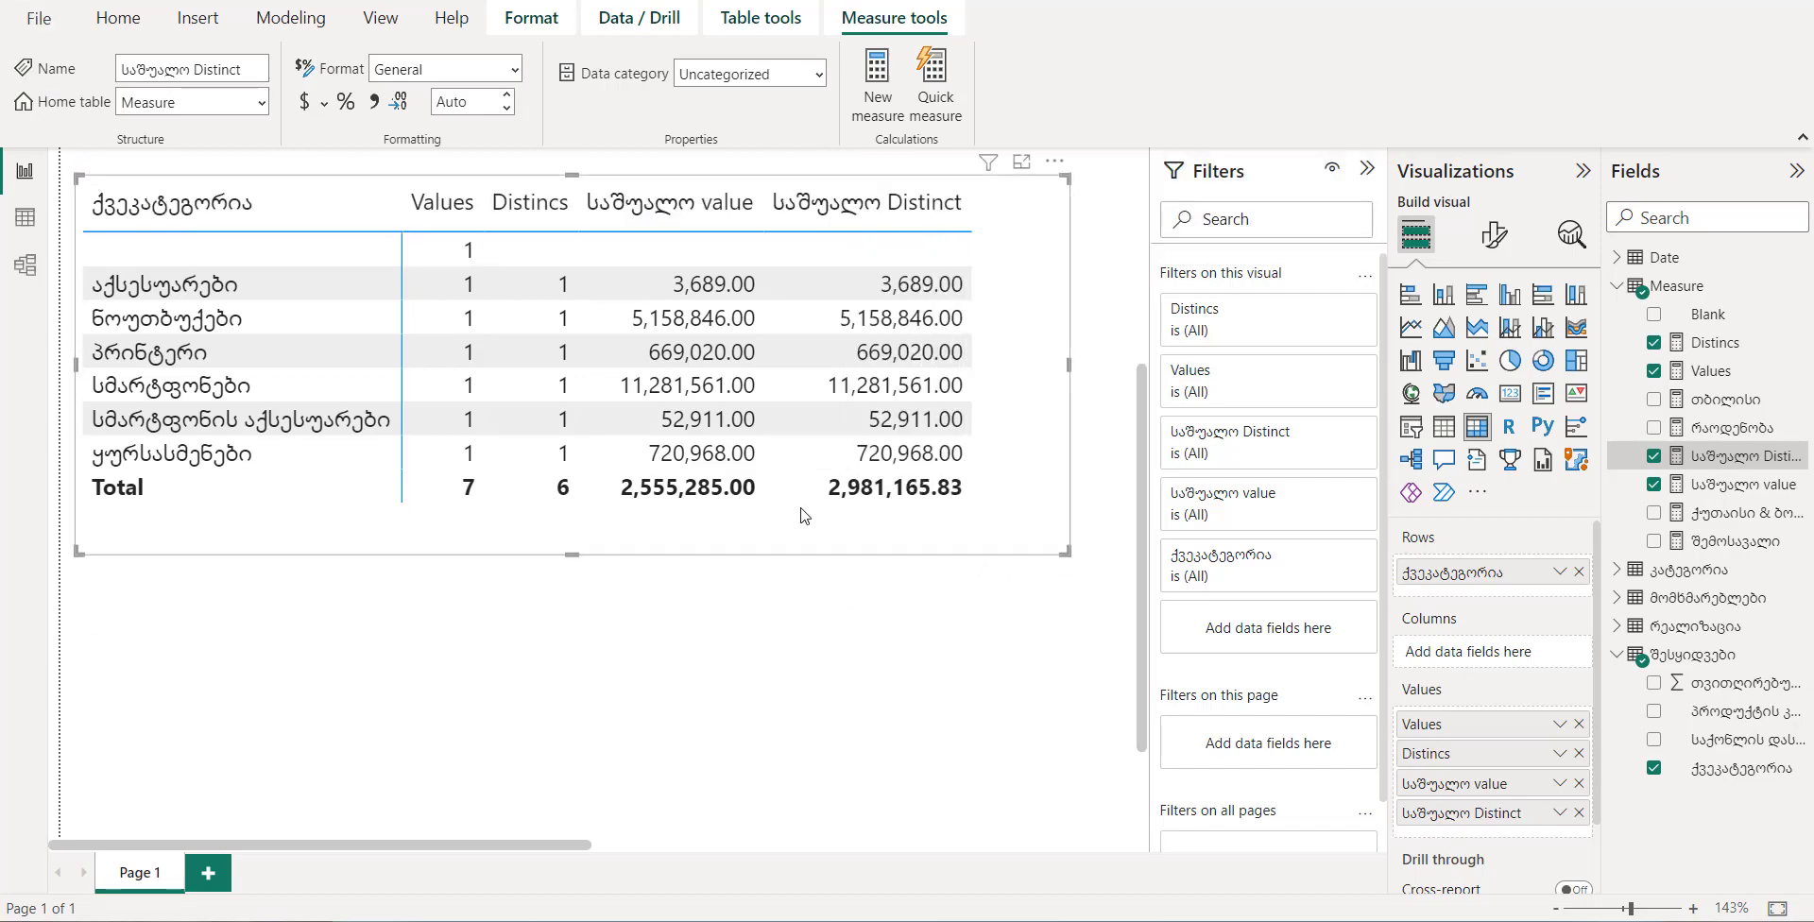